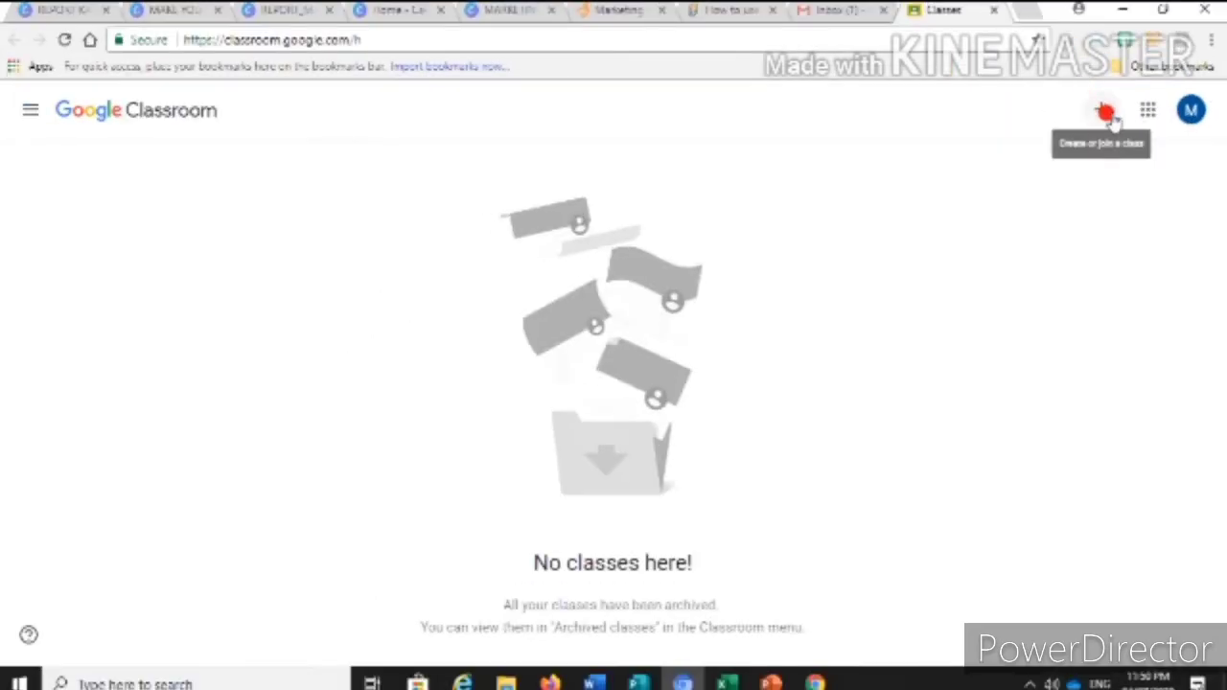
Choose Create class from the + menu at the top right.
click(1105, 112)
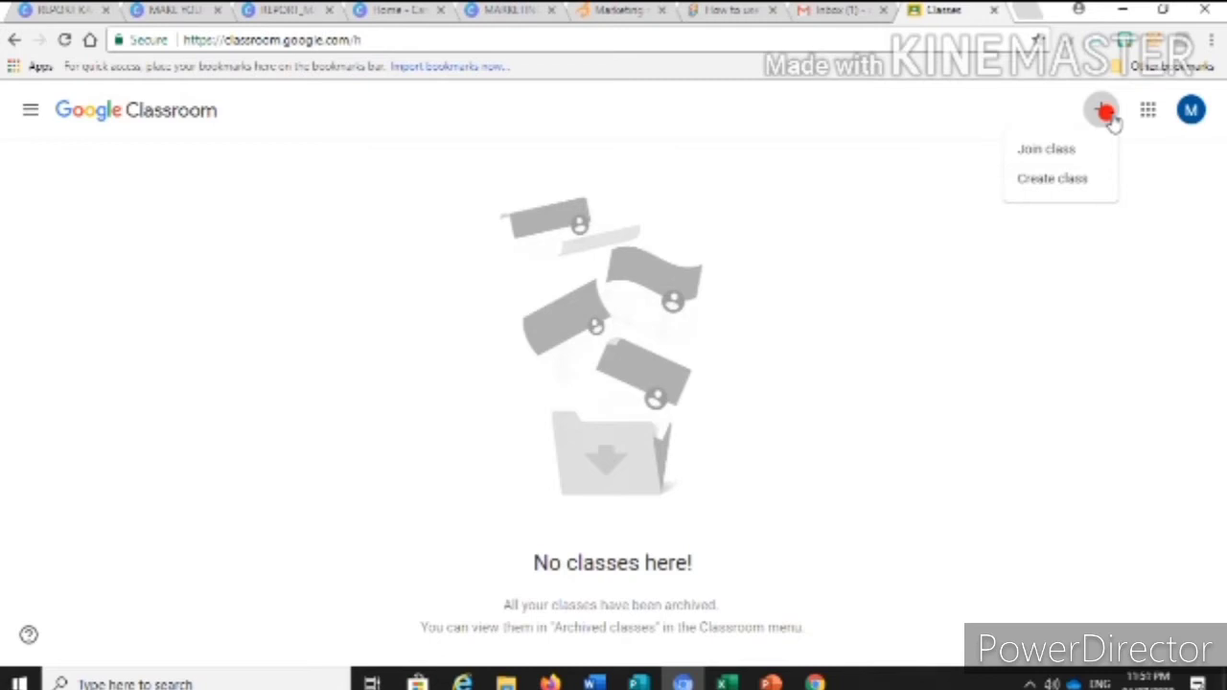
double_click(1060, 180)
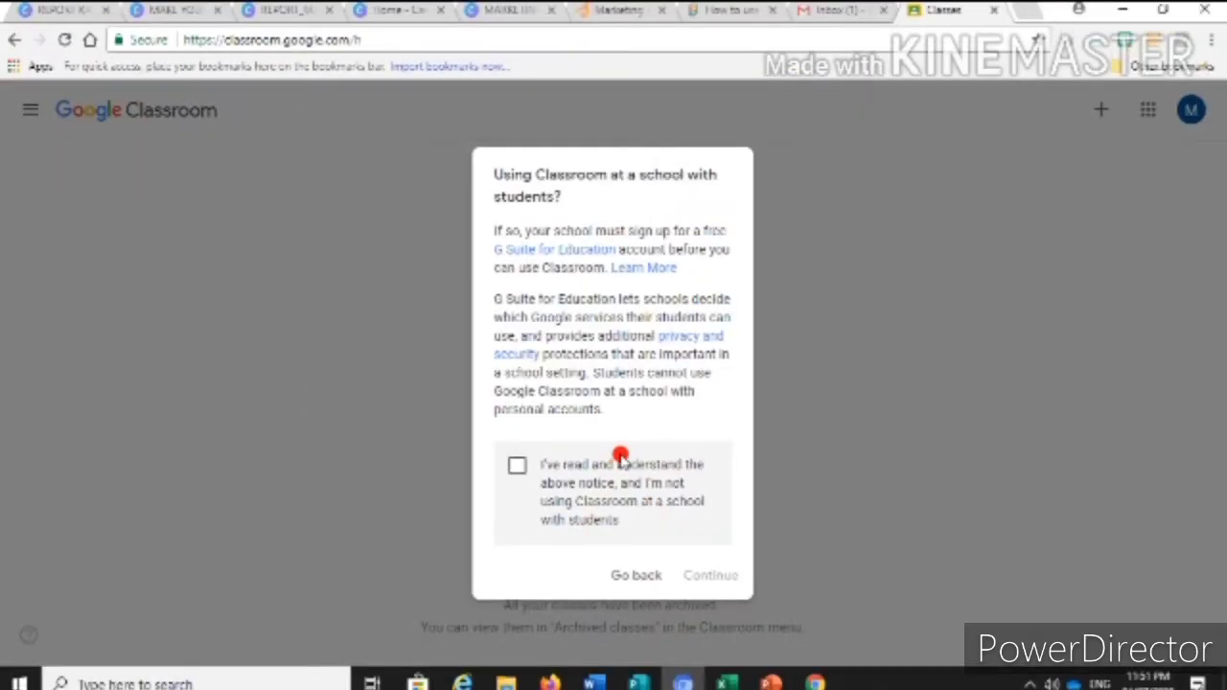
Acknowledge the school-use notice and continue to the Create class form.
click(414, 477)
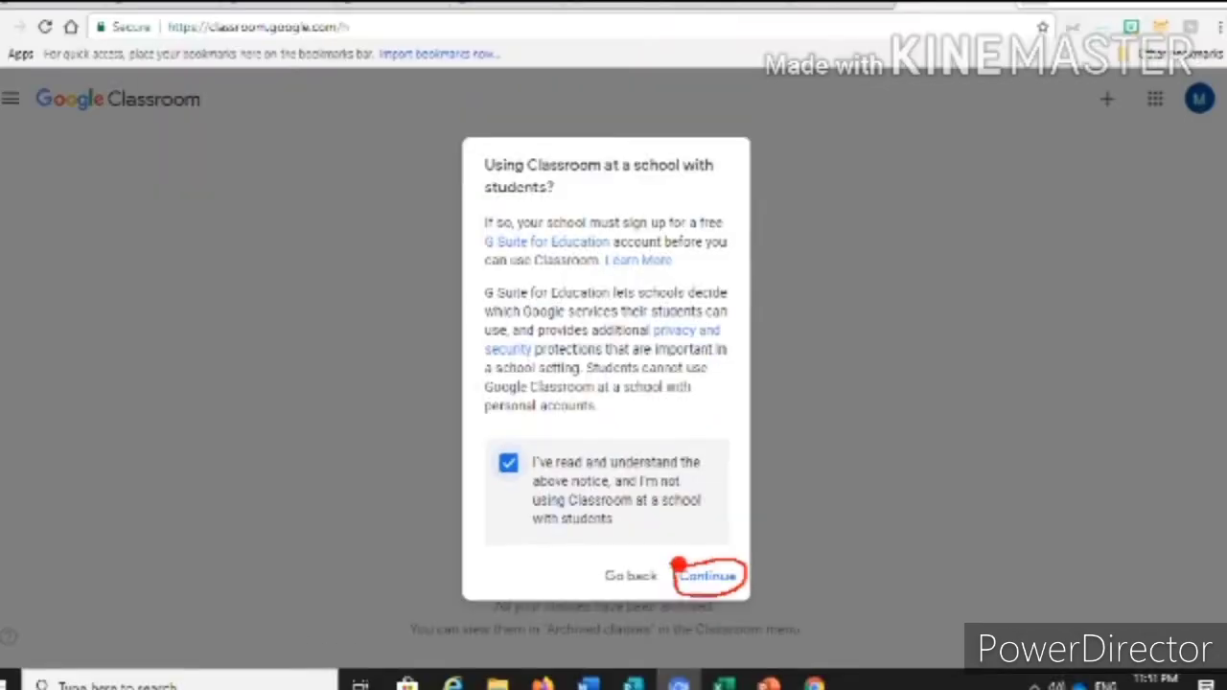
click(711, 576)
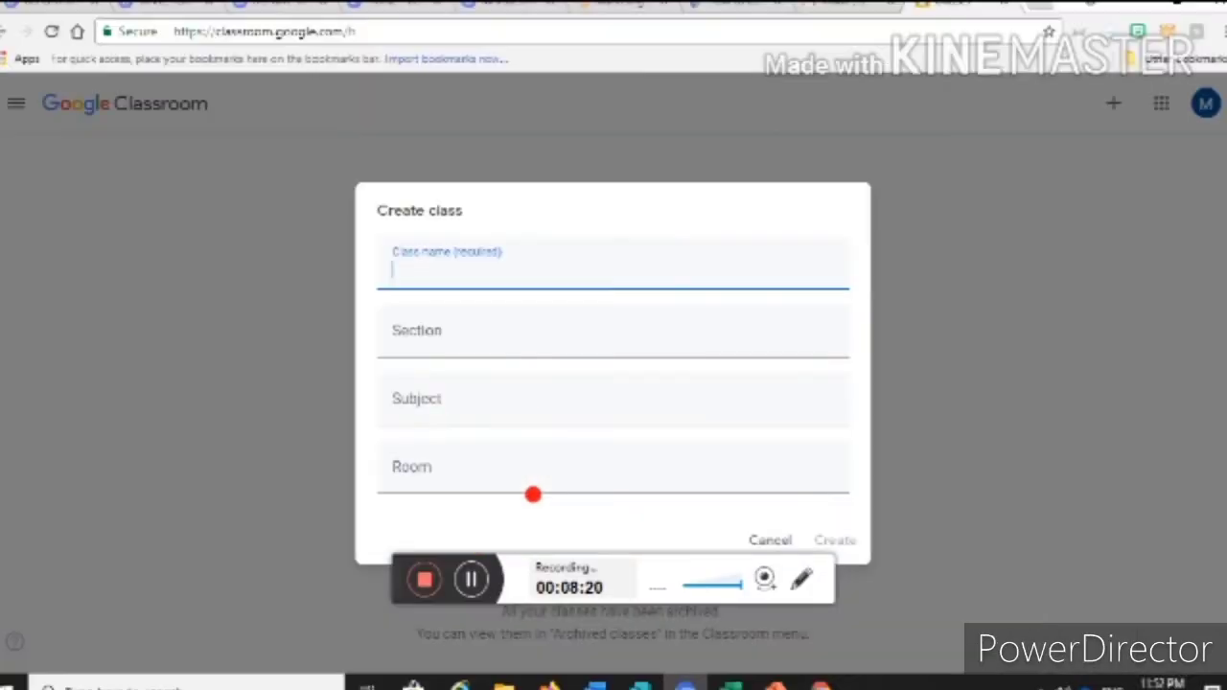
Enter the class name 'TLE 6 - ICT'.
text(TLF)
click(473, 578)
click(476, 579)
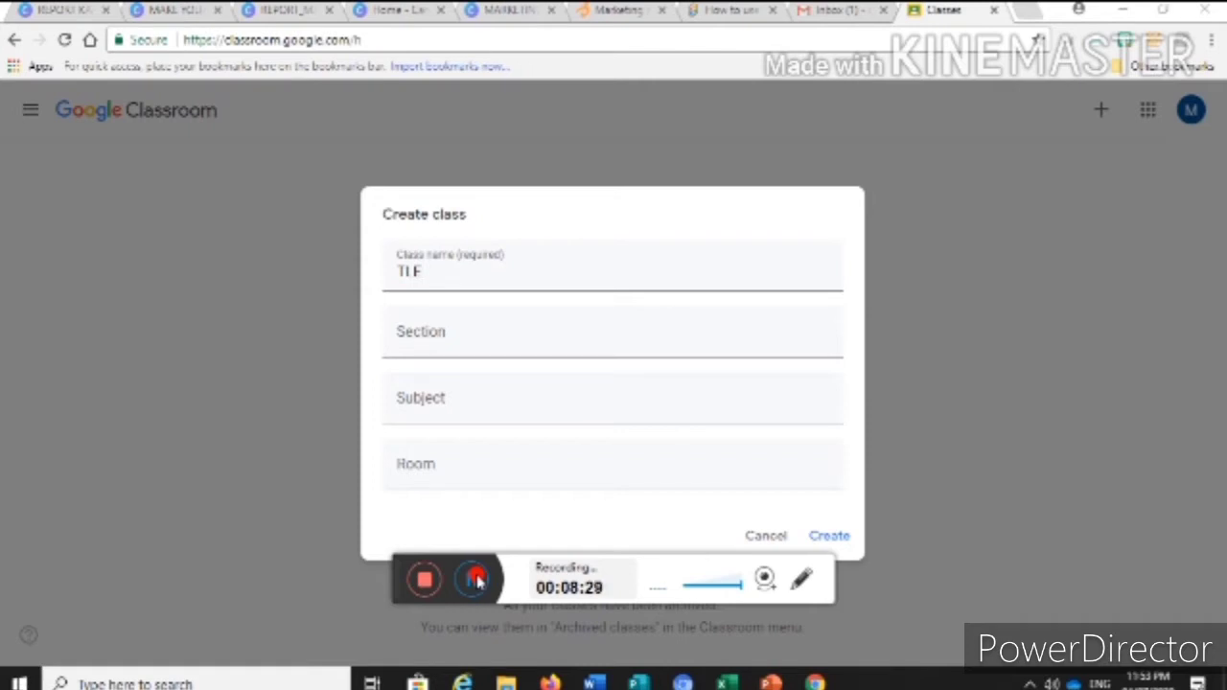
click(476, 579)
click(431, 274)
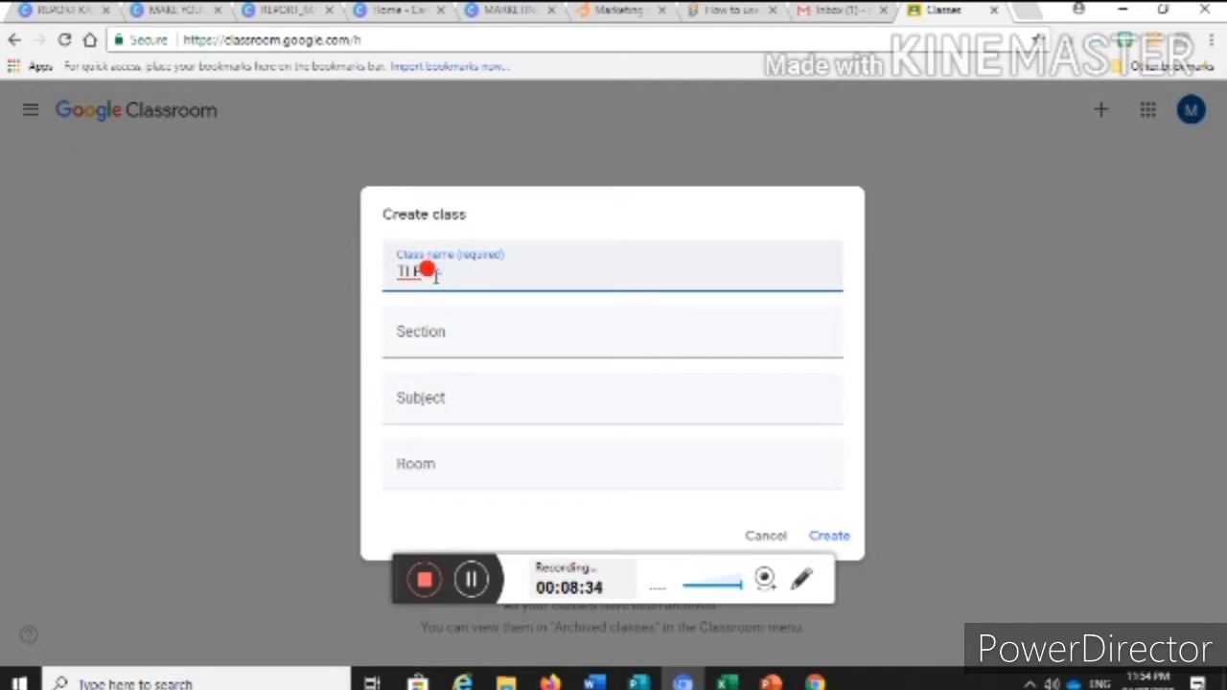
text(ICT)
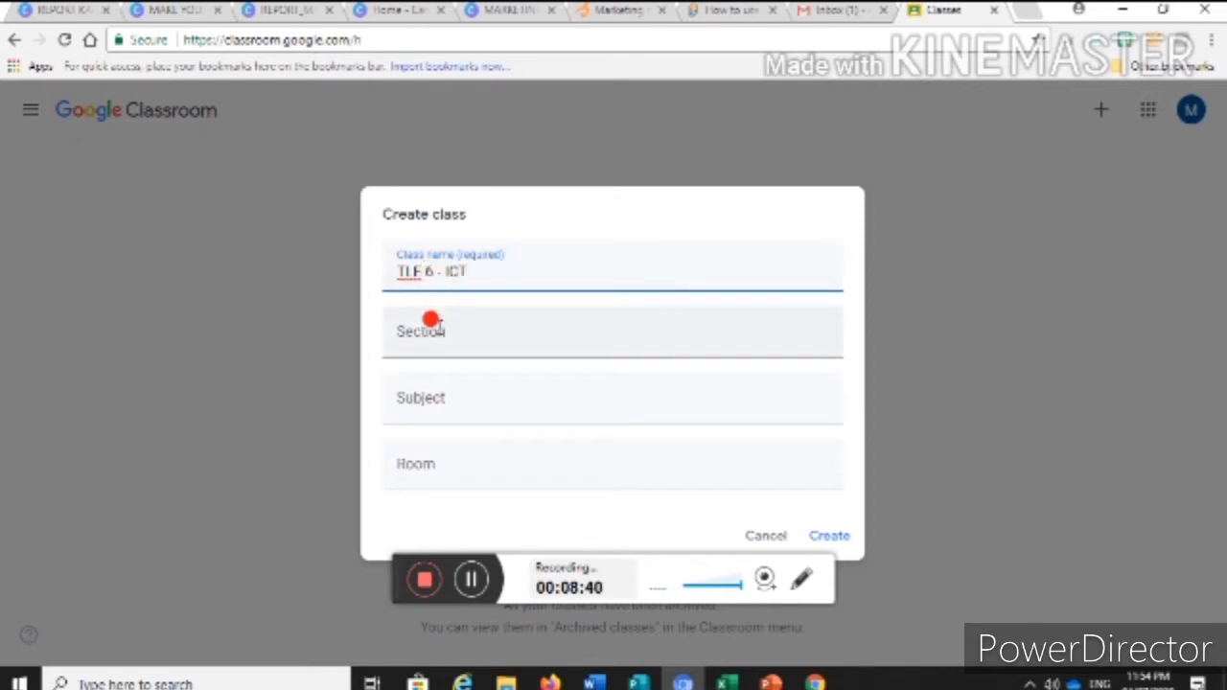
Fill in section RUBY, subject ICT AND ENTREPRENEUR, and room VIRTUAL CLASSROOM.
click(439, 331)
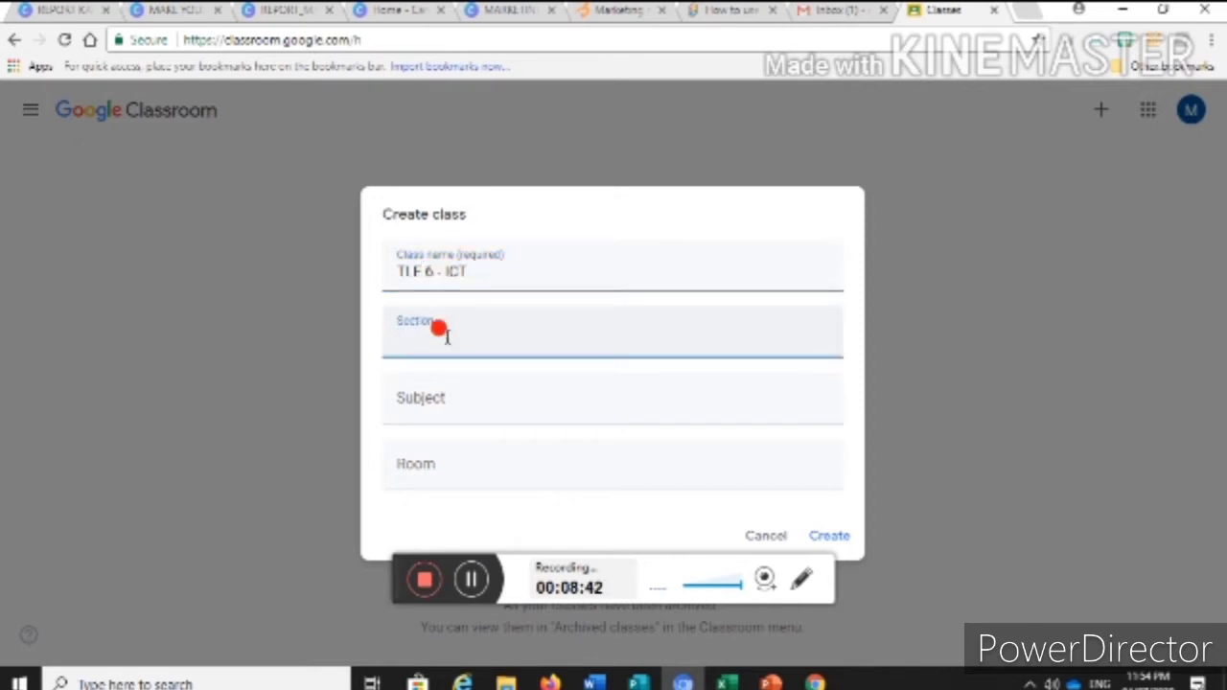
text(RUBY)
click(447, 396)
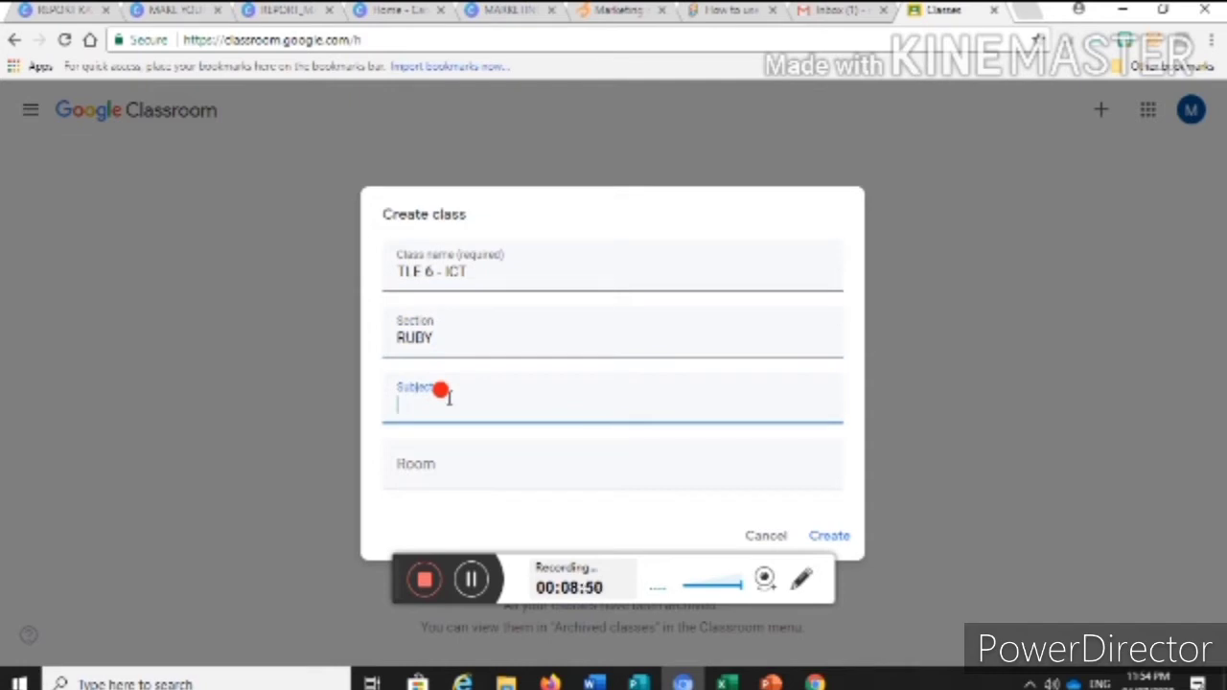
text(ICT 7)
key(BackSpace)
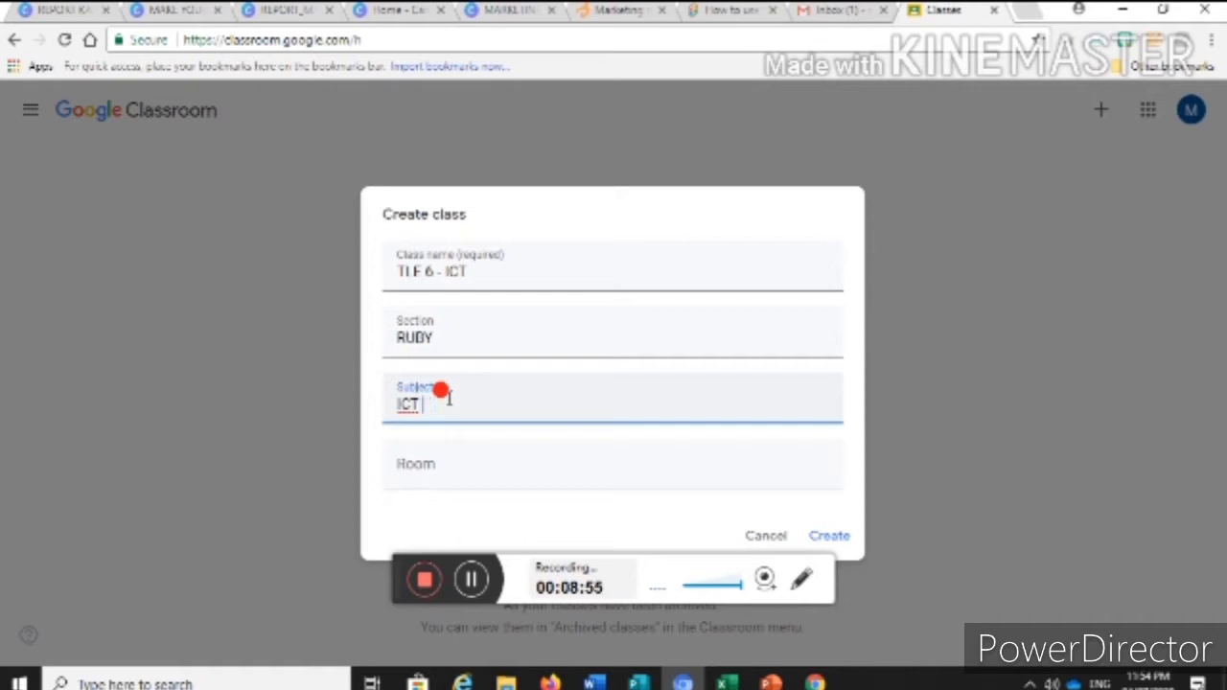
text(AND)
text(ENTRE)
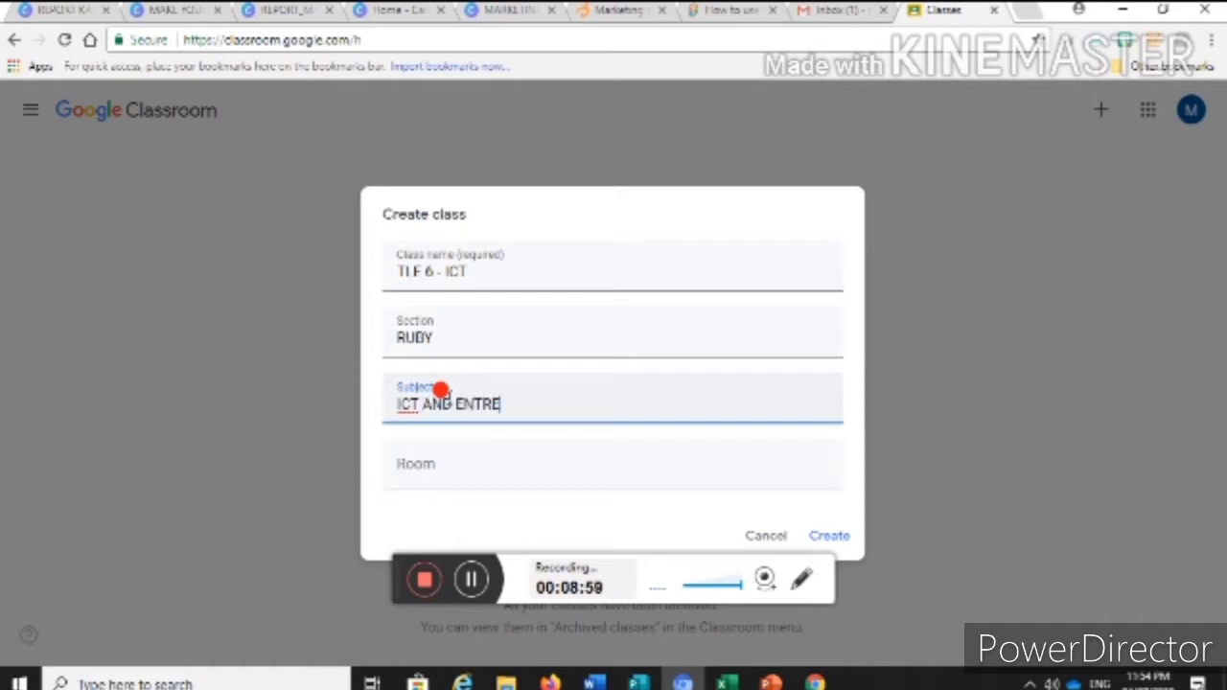
text(PRENEUR)
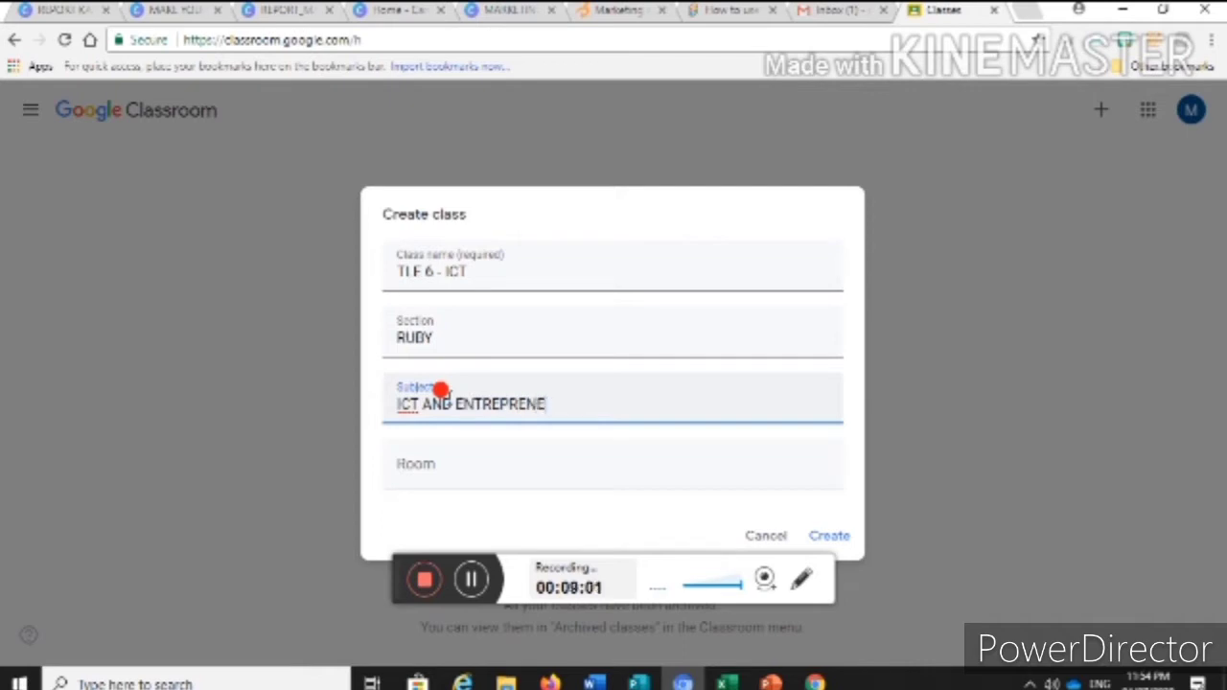
click(436, 462)
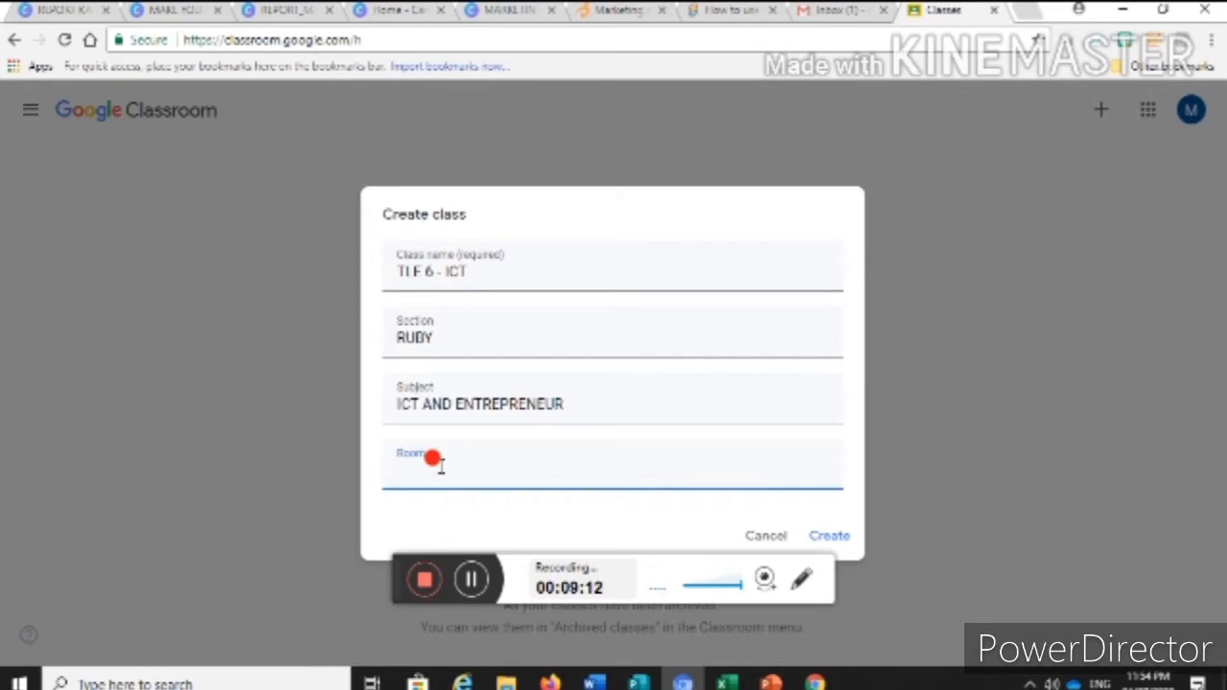
text(VIR)
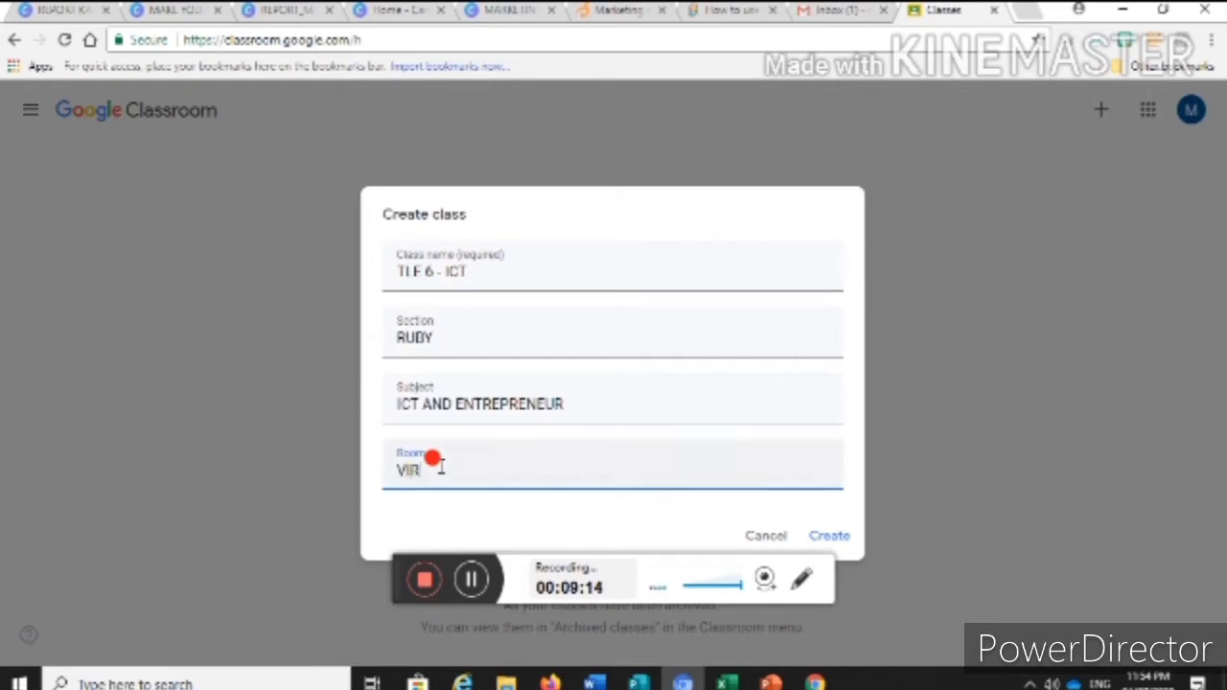
text(TUAL CL)
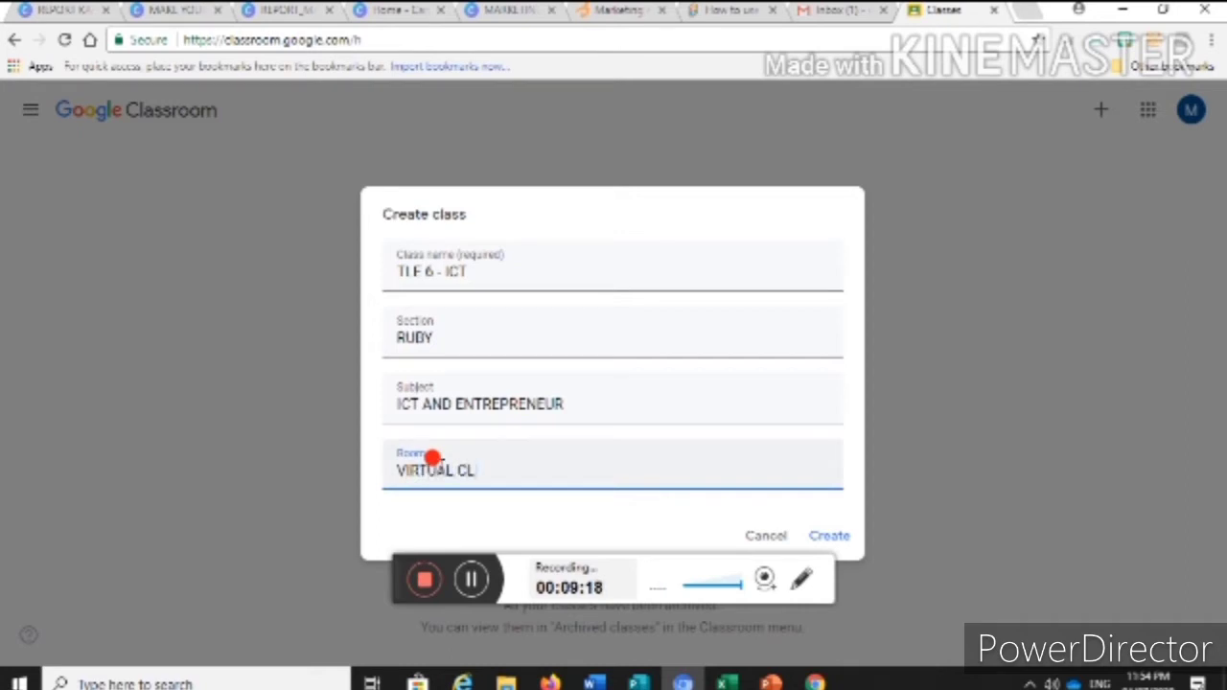
text(ASSROOM)
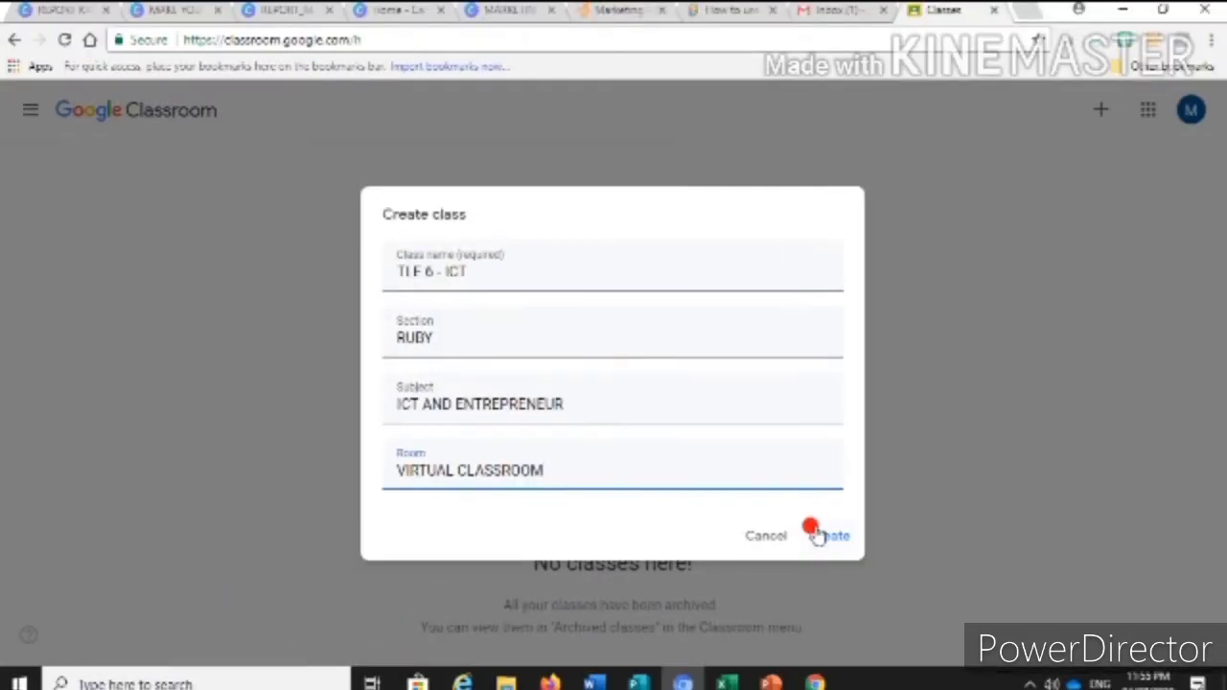
click(830, 537)
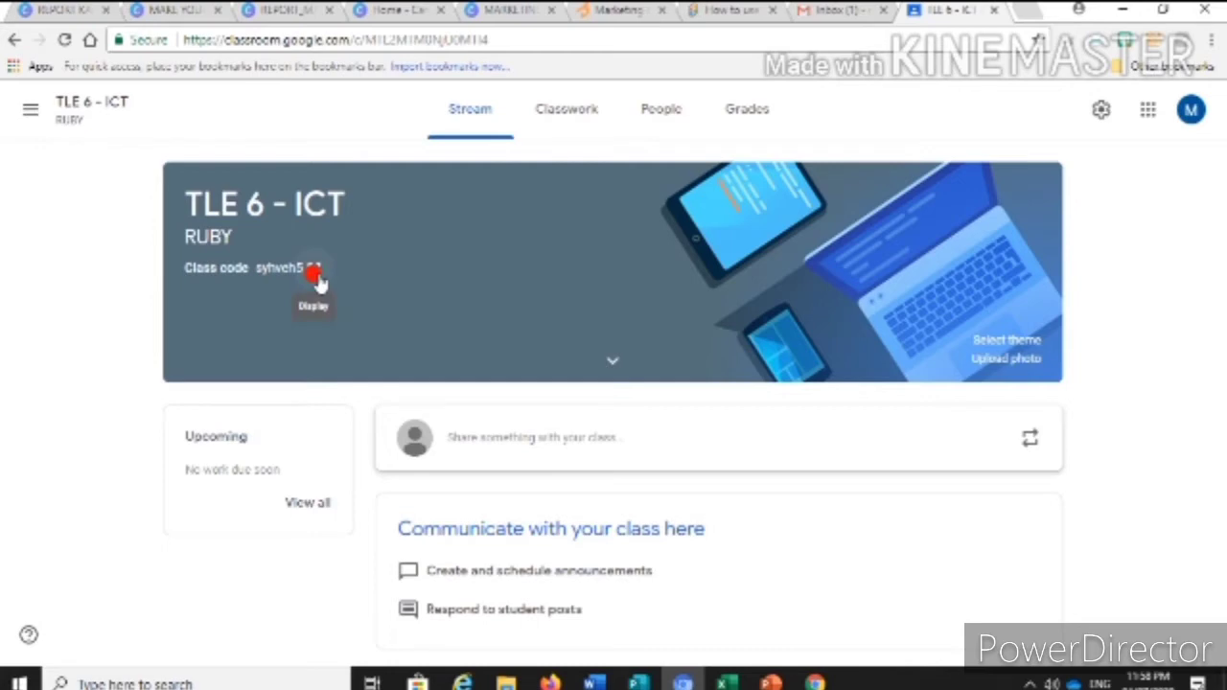
click(314, 271)
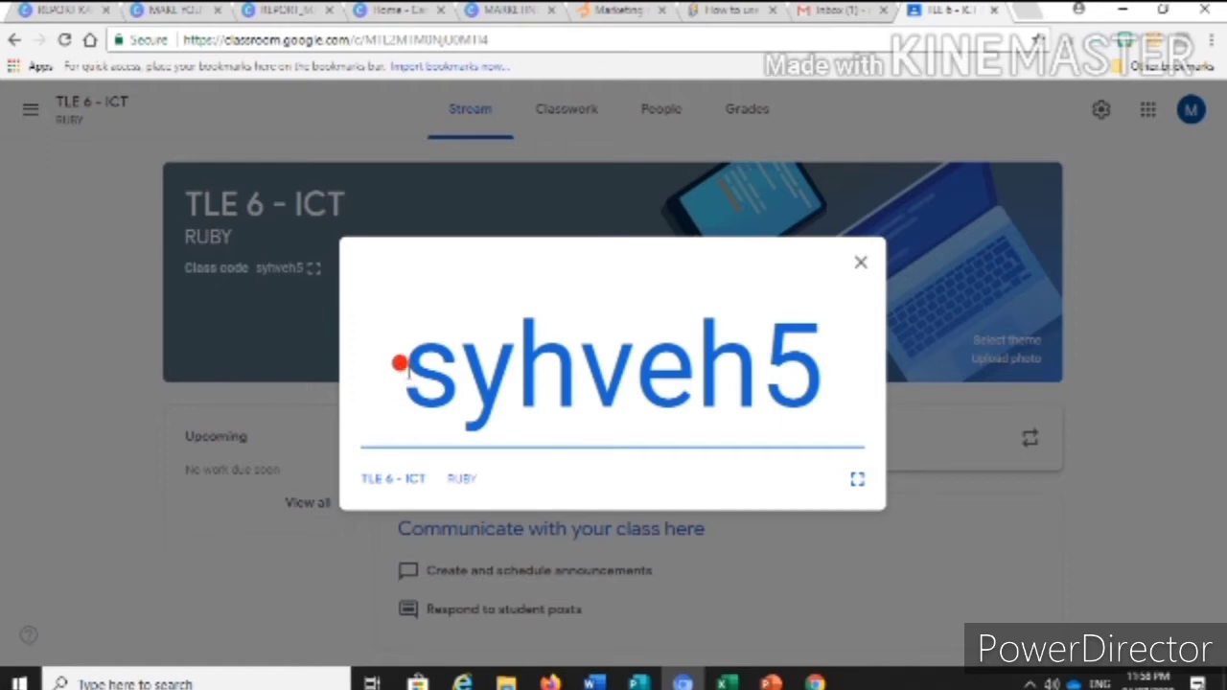
drag(400, 362, 824, 362)
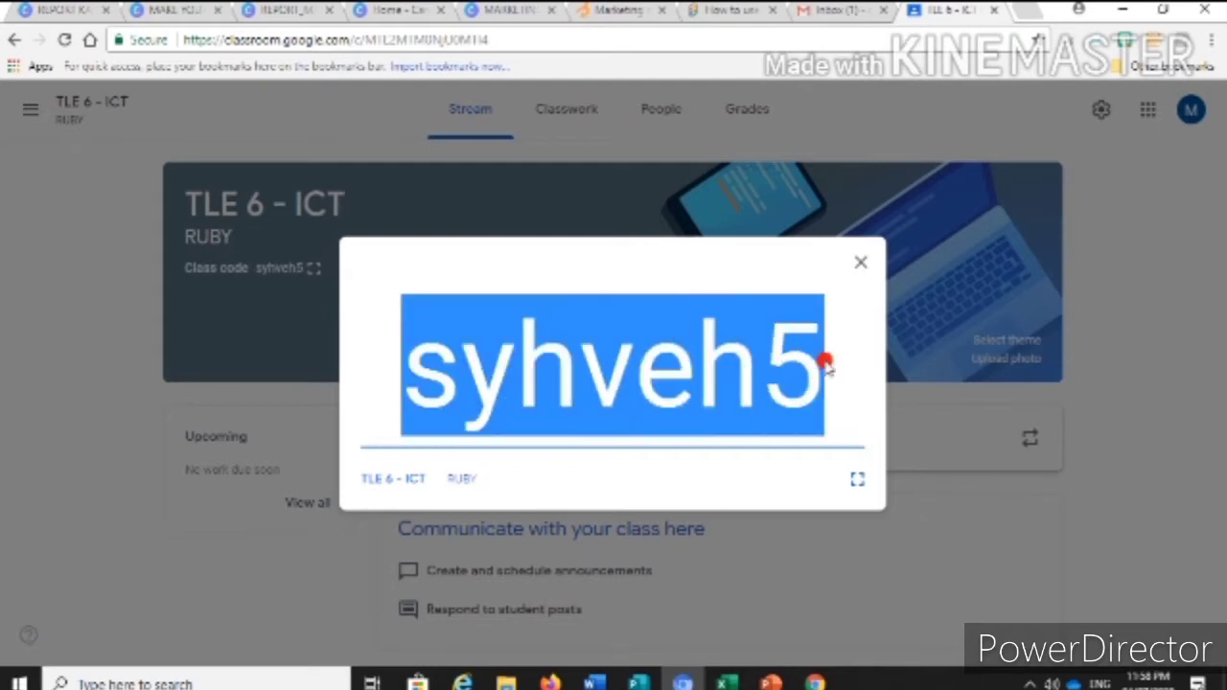
right_click(767, 359)
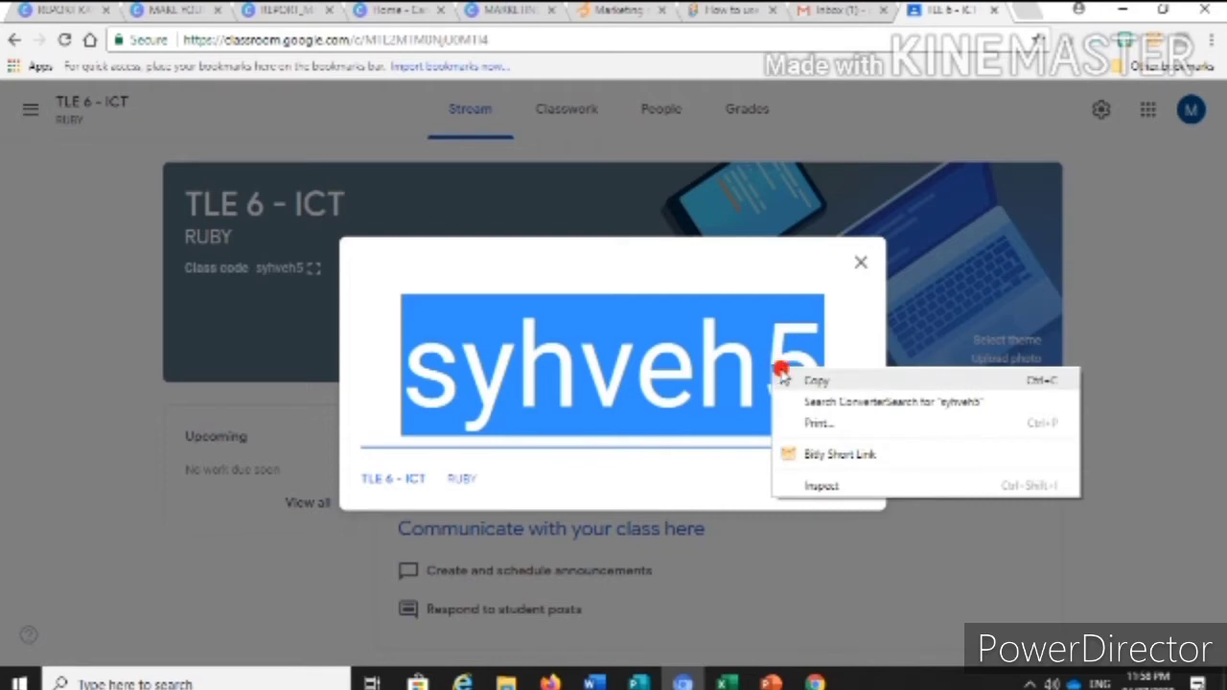
click(396, 388)
click(396, 388)
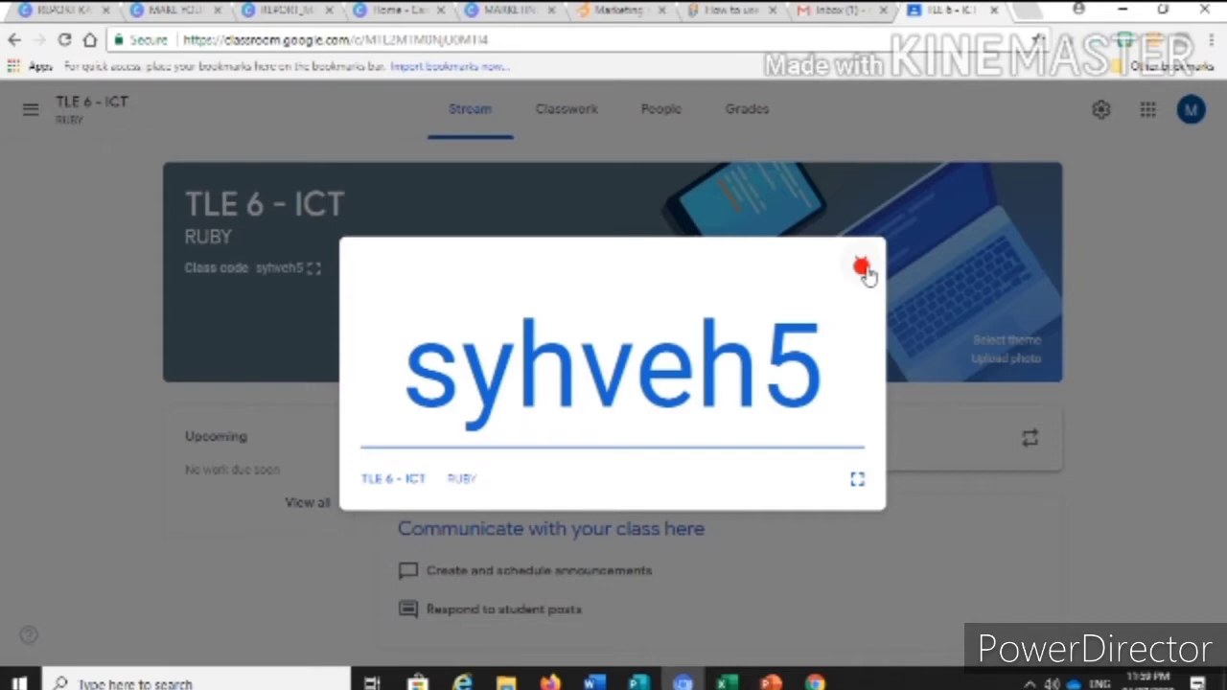
Close the full-screen class code display to return to the Stream page.
click(862, 267)
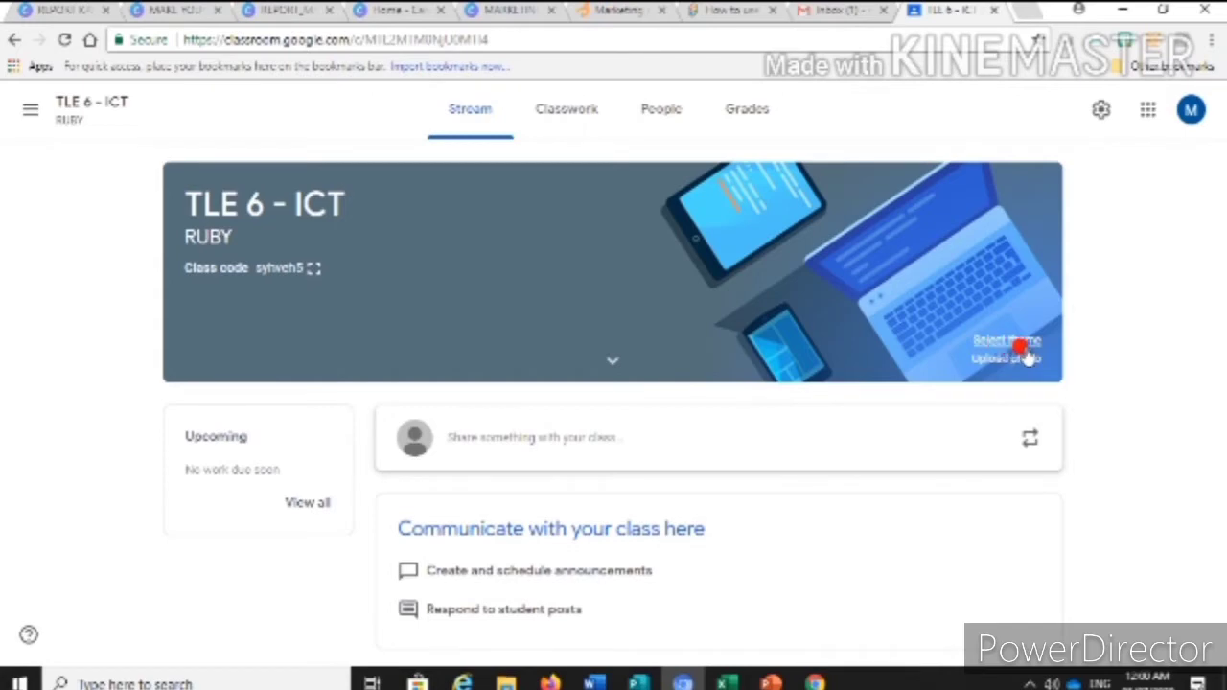
Browse the theme Gallery's English & History, Math & Science, Arts and Sports categories.
click(1020, 343)
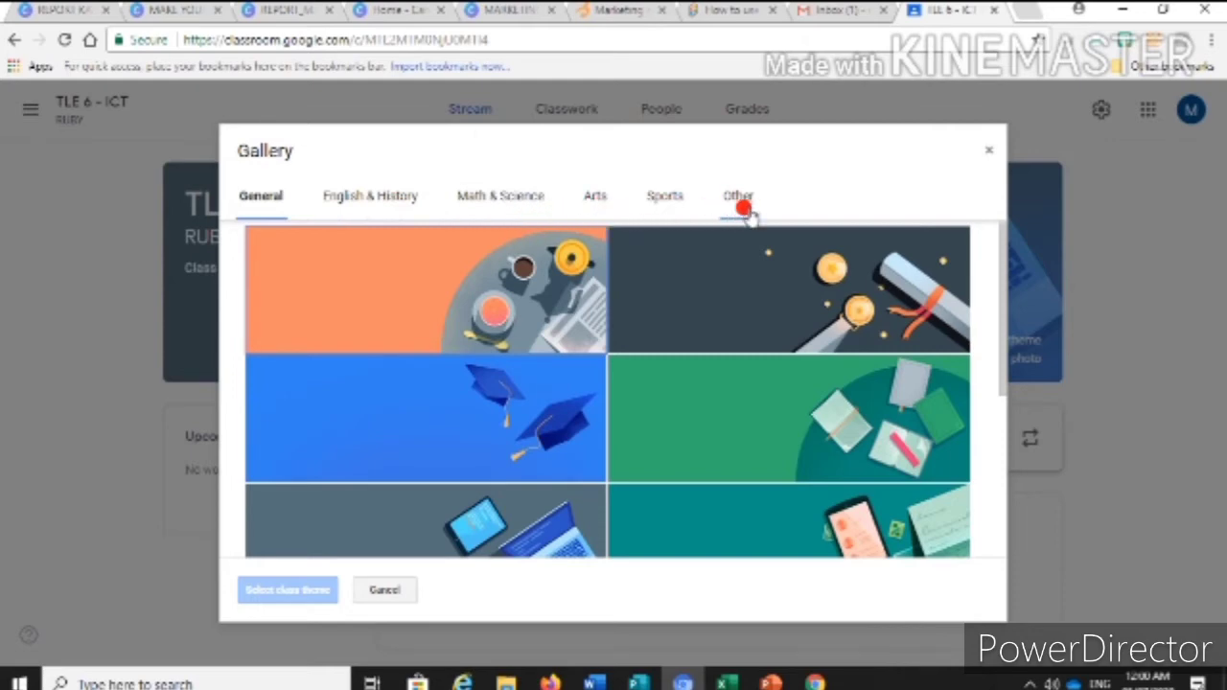
click(364, 200)
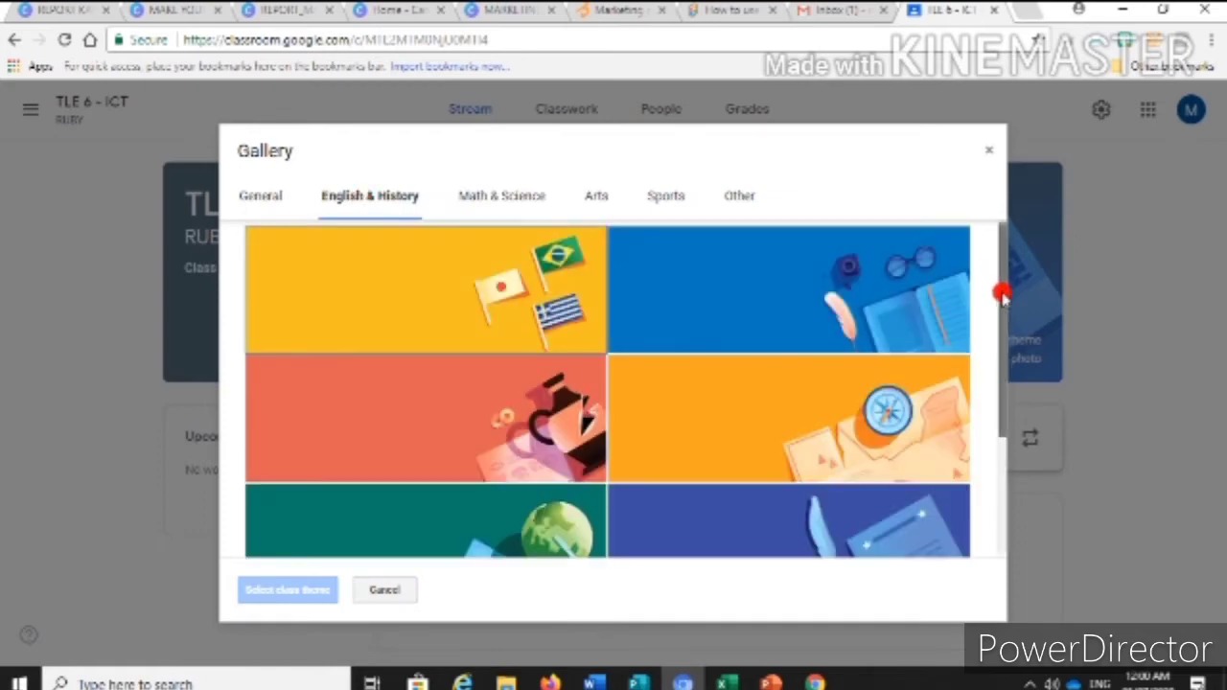
drag(1001, 297, 1011, 234)
click(476, 199)
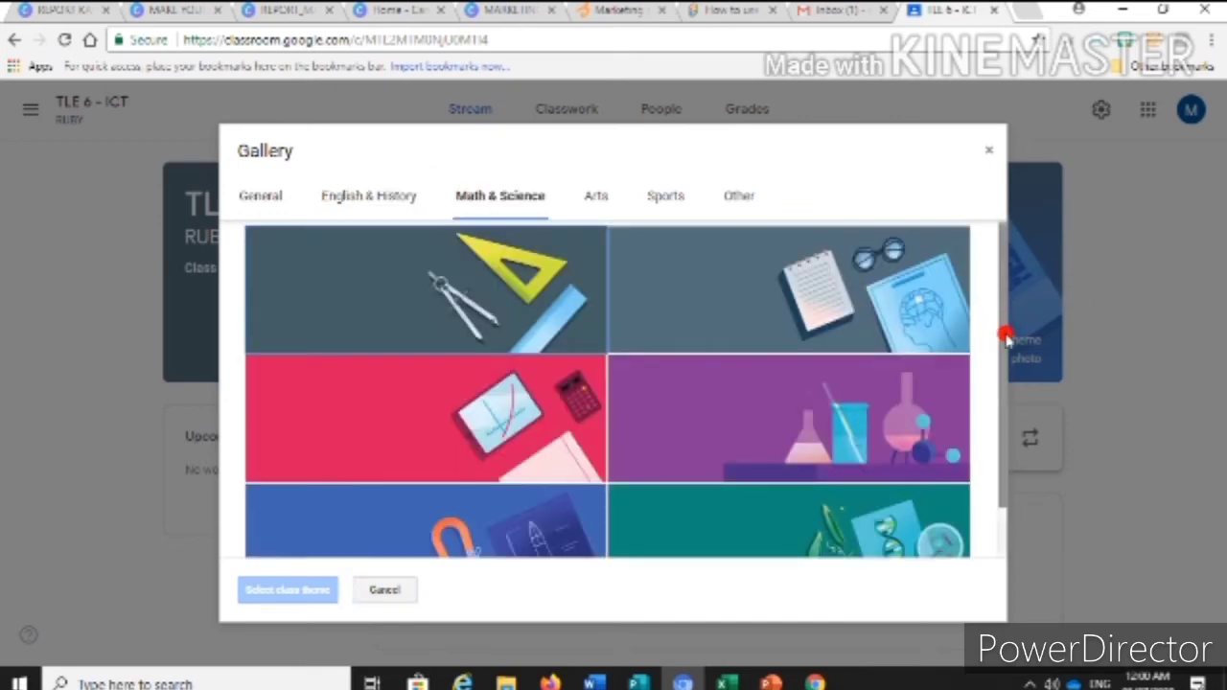
mouse_move(1004, 336)
mouse_down()
mouse_move(1007, 400)
mouse_move(1004, 322)
mouse_up()
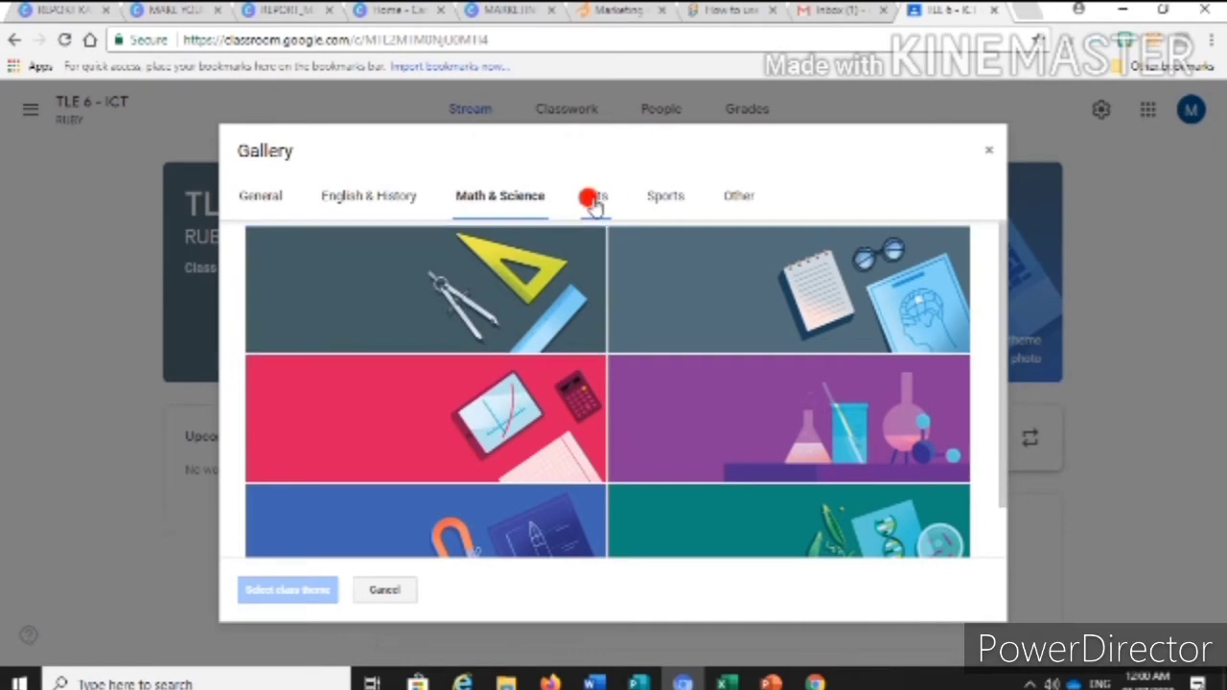
click(478, 123)
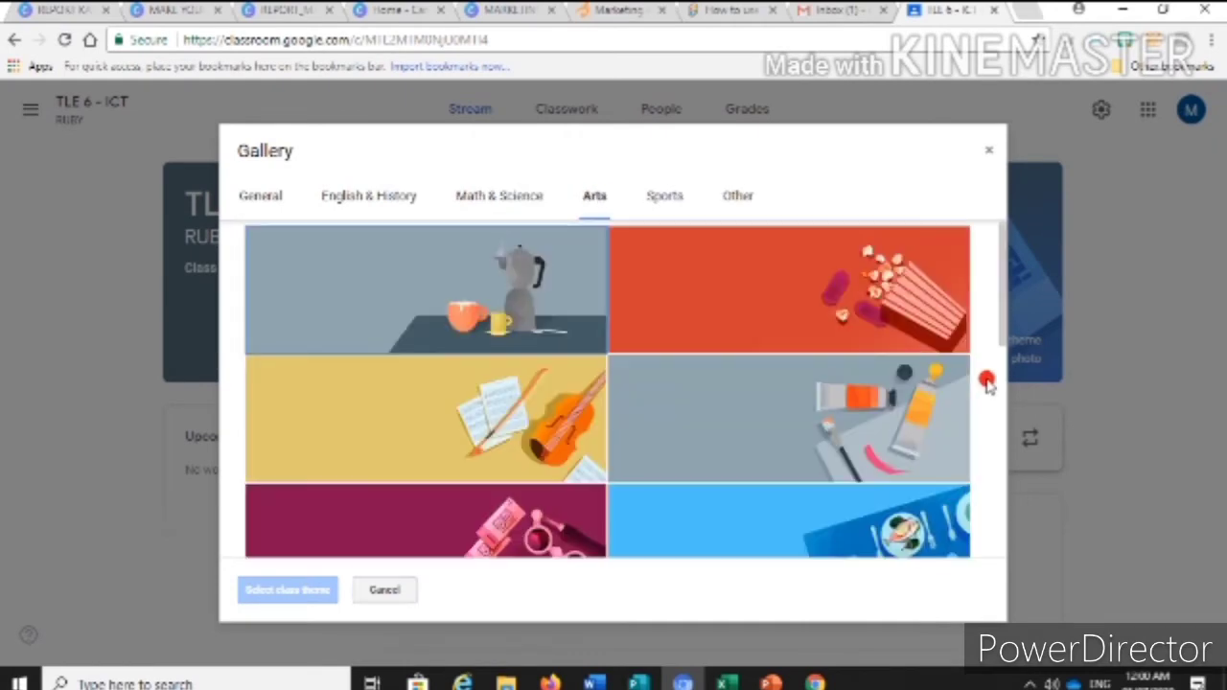
mouse_move(998, 317)
mouse_down()
mouse_move(1002, 499)
mouse_move(1004, 351)
mouse_move(993, 316)
mouse_up()
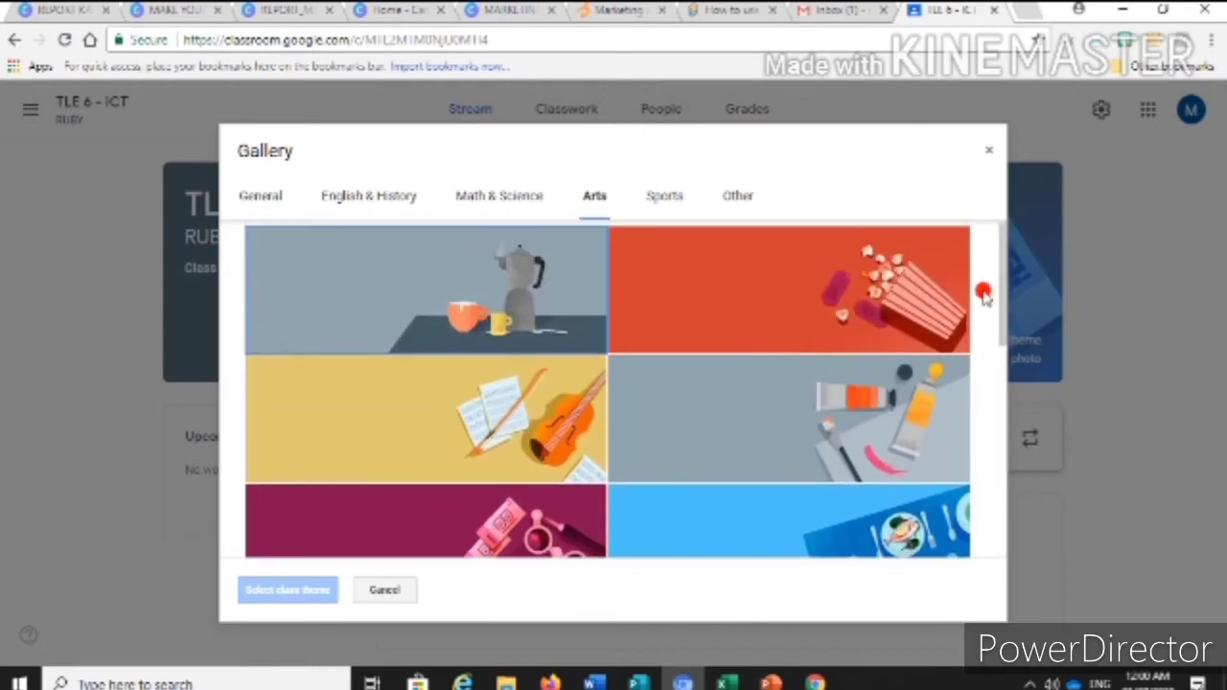
click(856, 307)
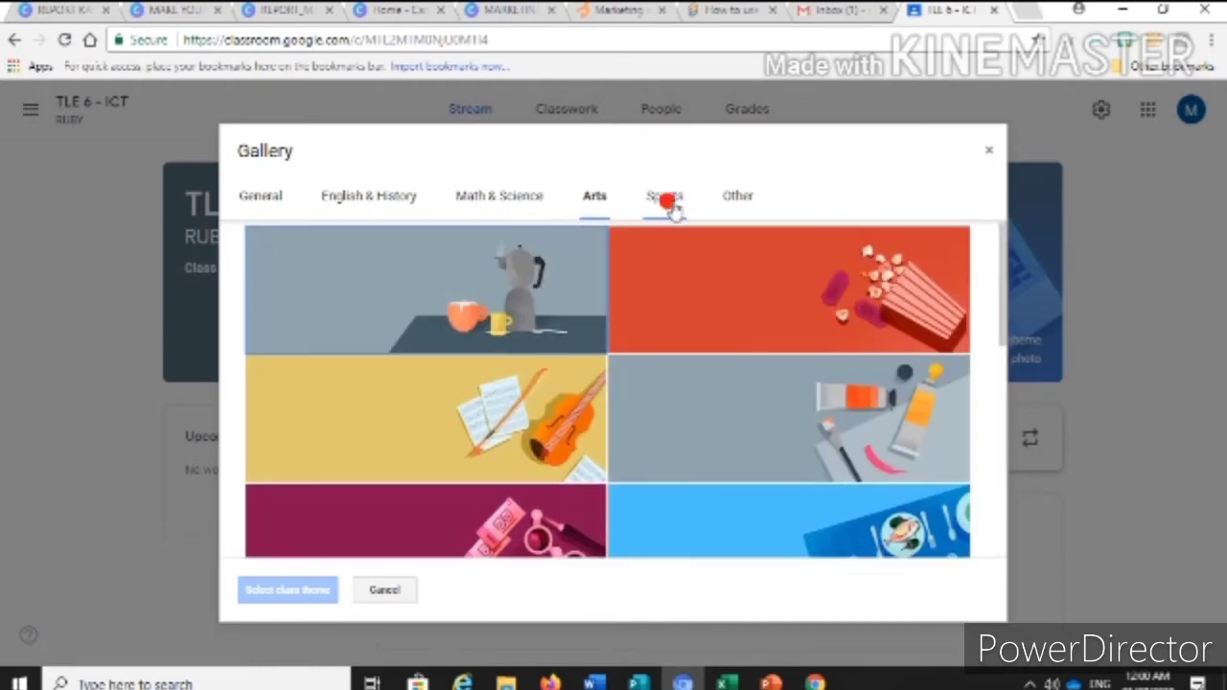
click(664, 197)
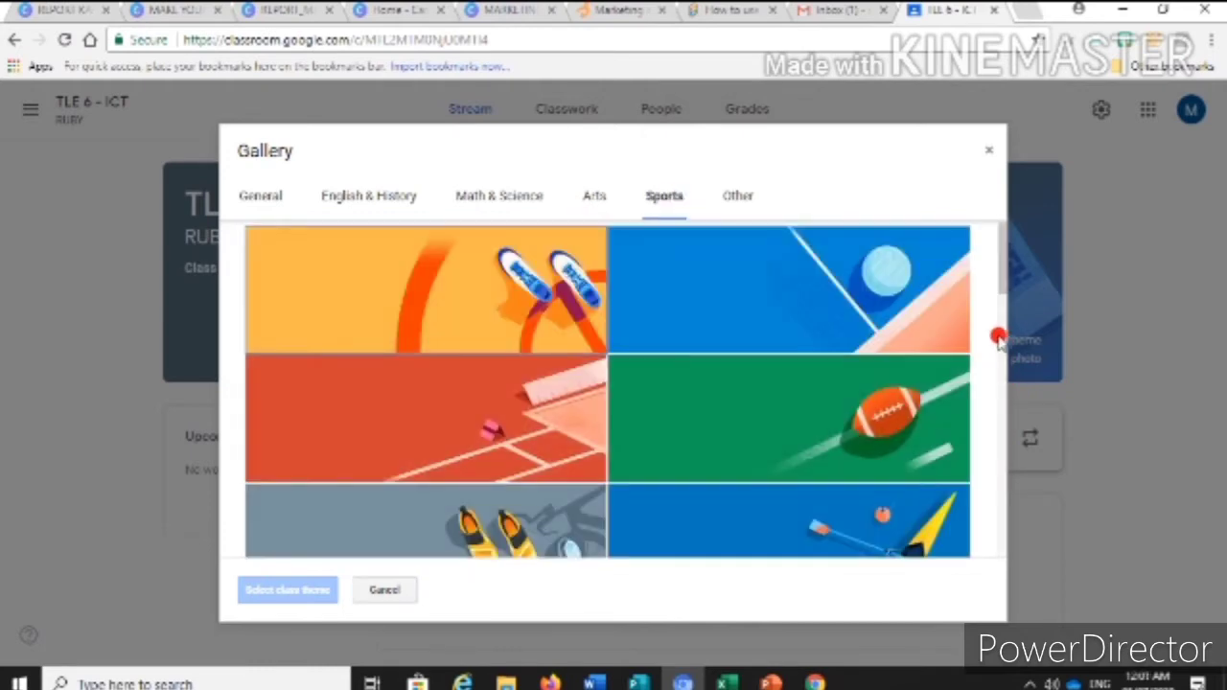
drag(999, 265, 988, 214)
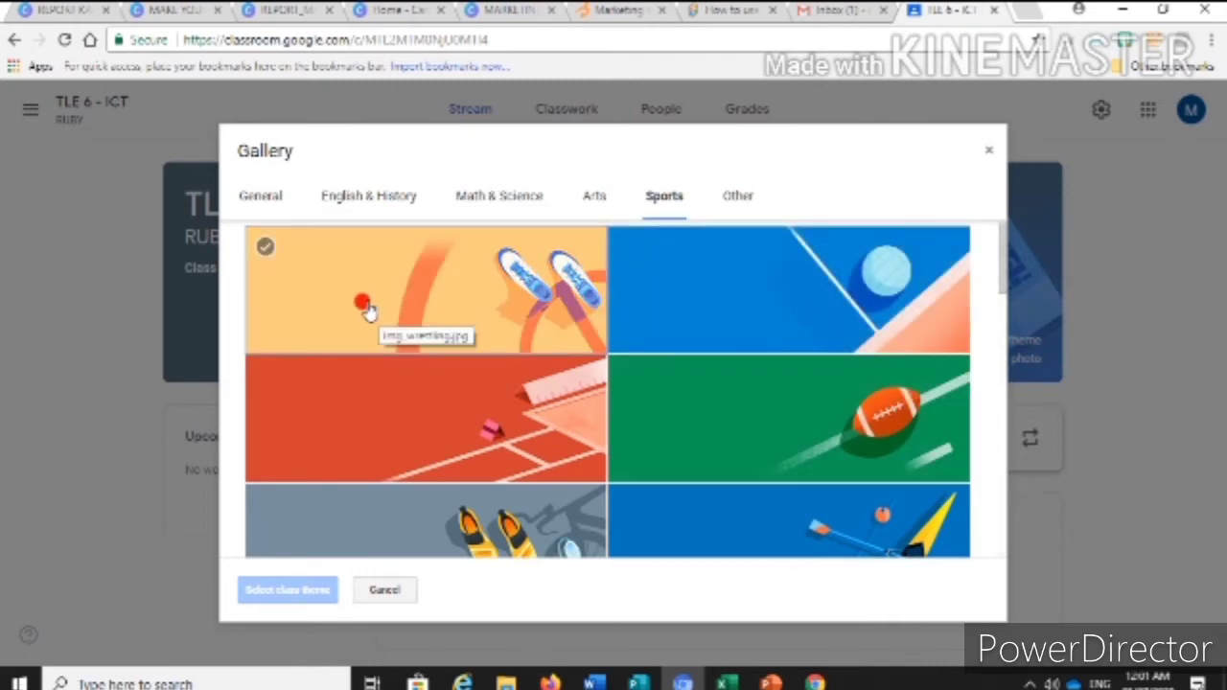
Apply the orange running-shoes Sports theme as the TLE 6 - ICT banner.
click(367, 308)
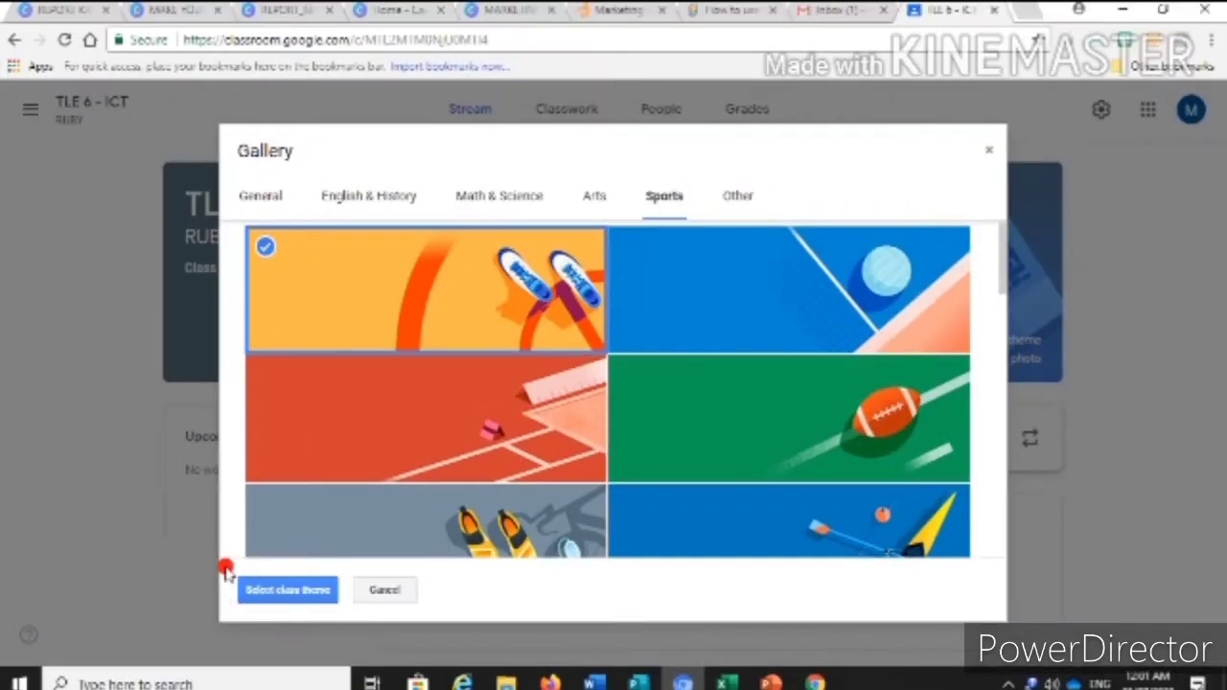
click(285, 590)
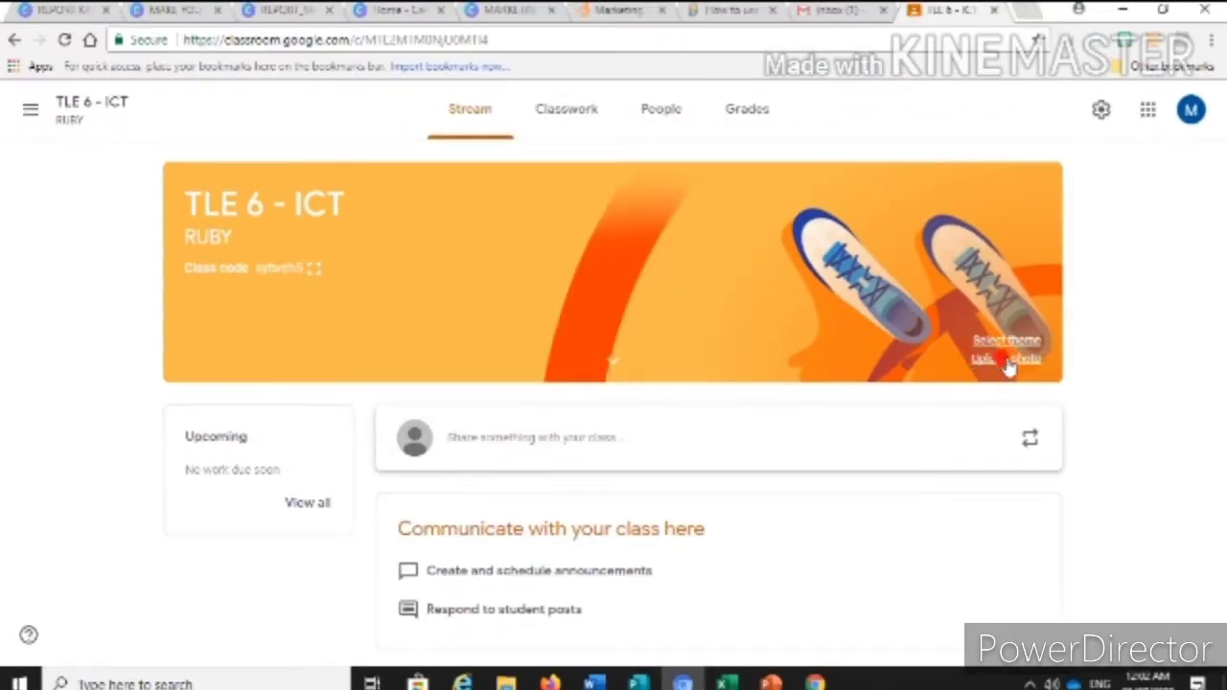
Upload ICT & ENTREPRENEUR.png from the D: drive's GOOGLE CLASSROOM TUTORIAL folder as the banner photo.
click(1004, 360)
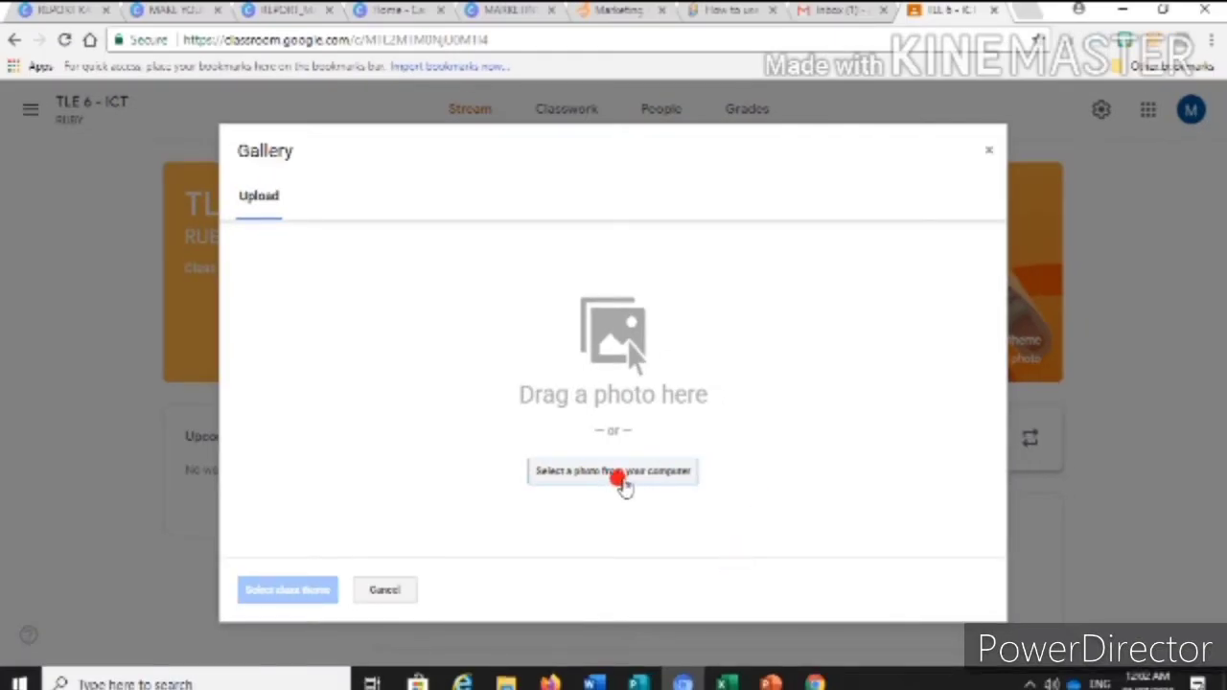
click(623, 484)
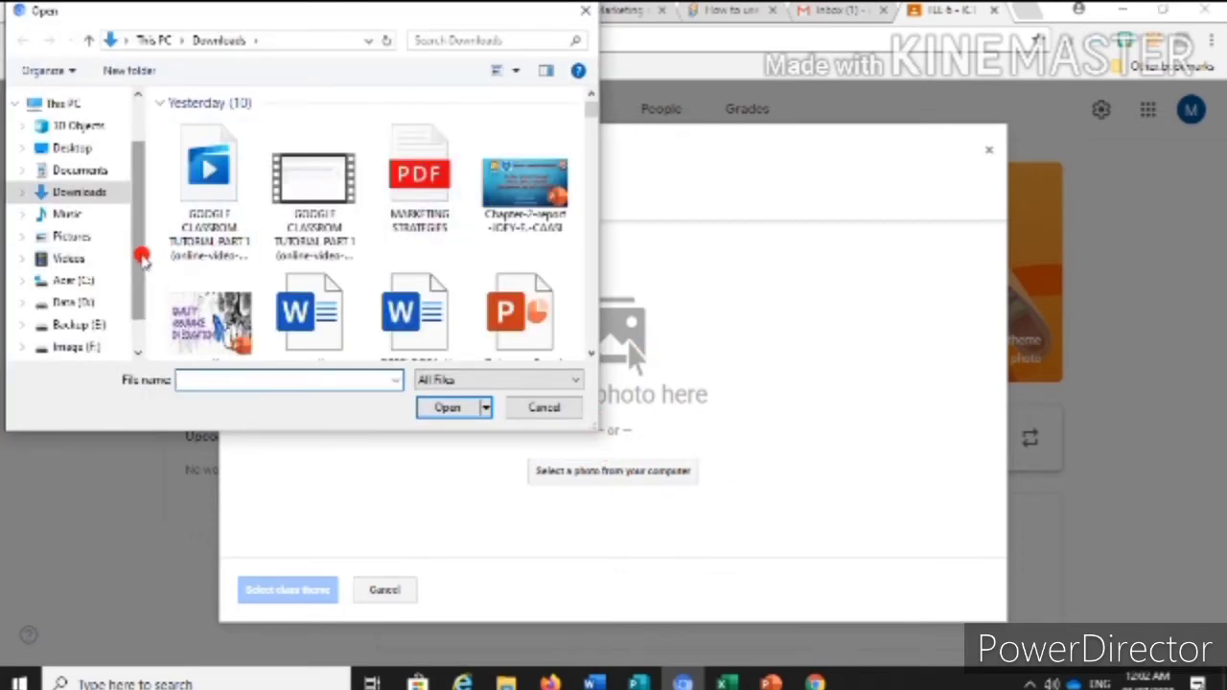
drag(141, 257, 139, 277)
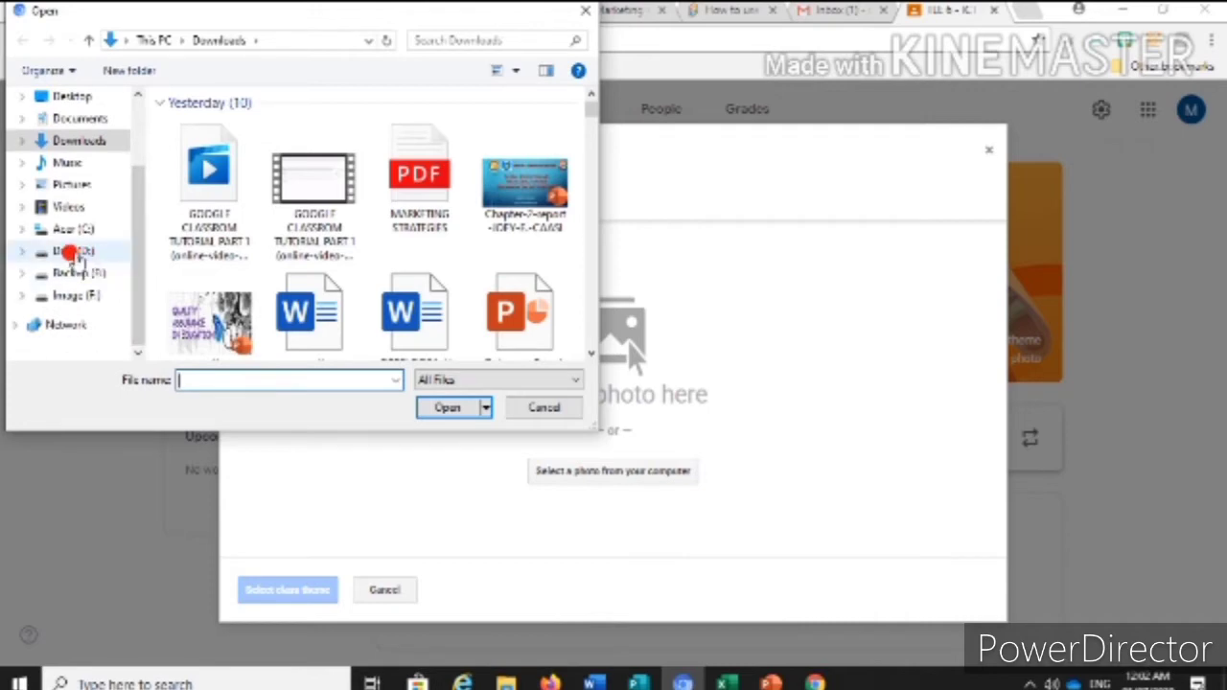
click(73, 252)
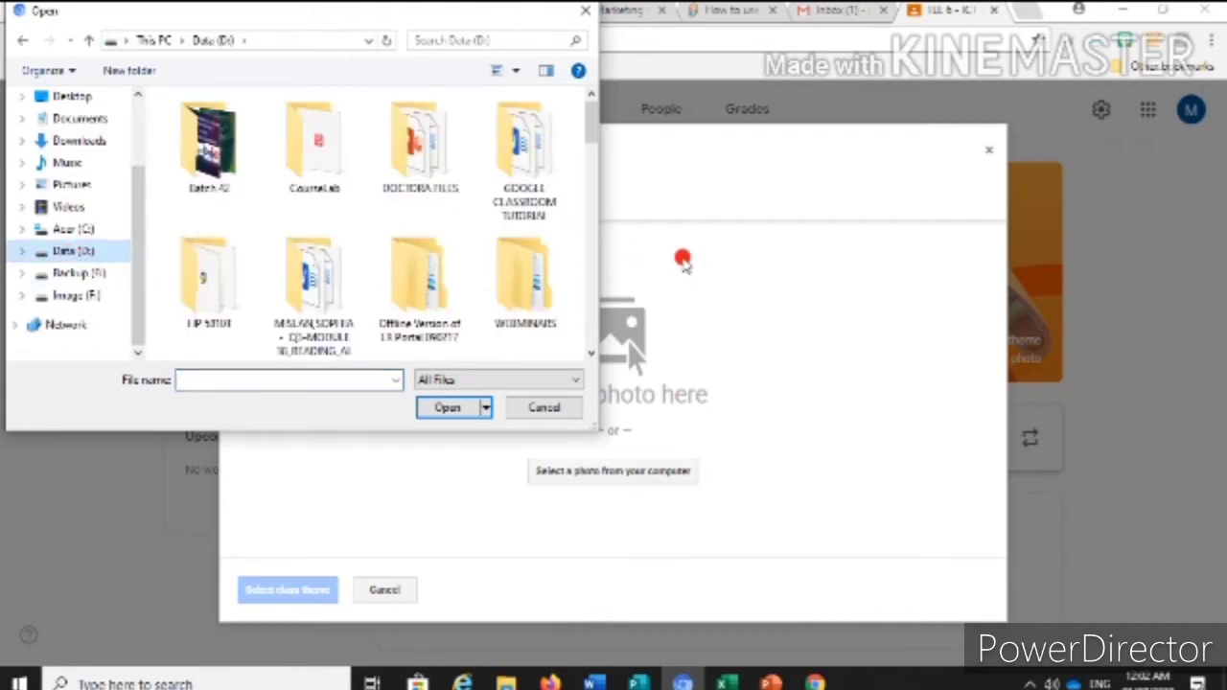
double_click(505, 151)
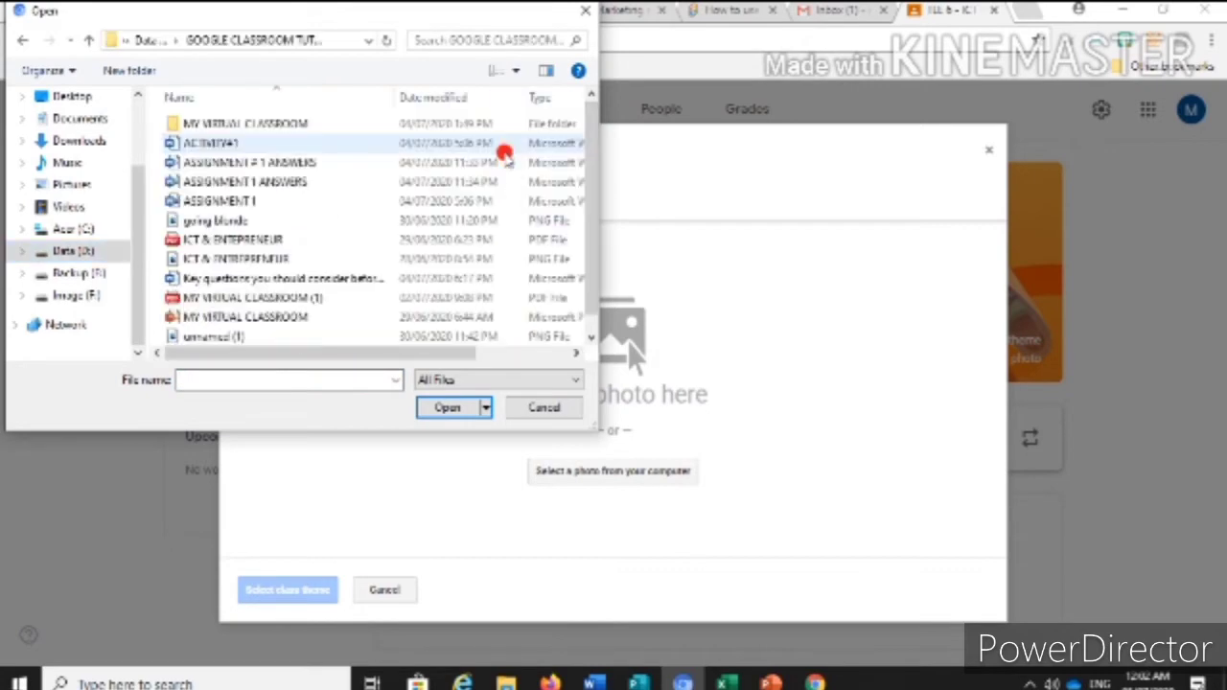
click(516, 72)
click(586, 76)
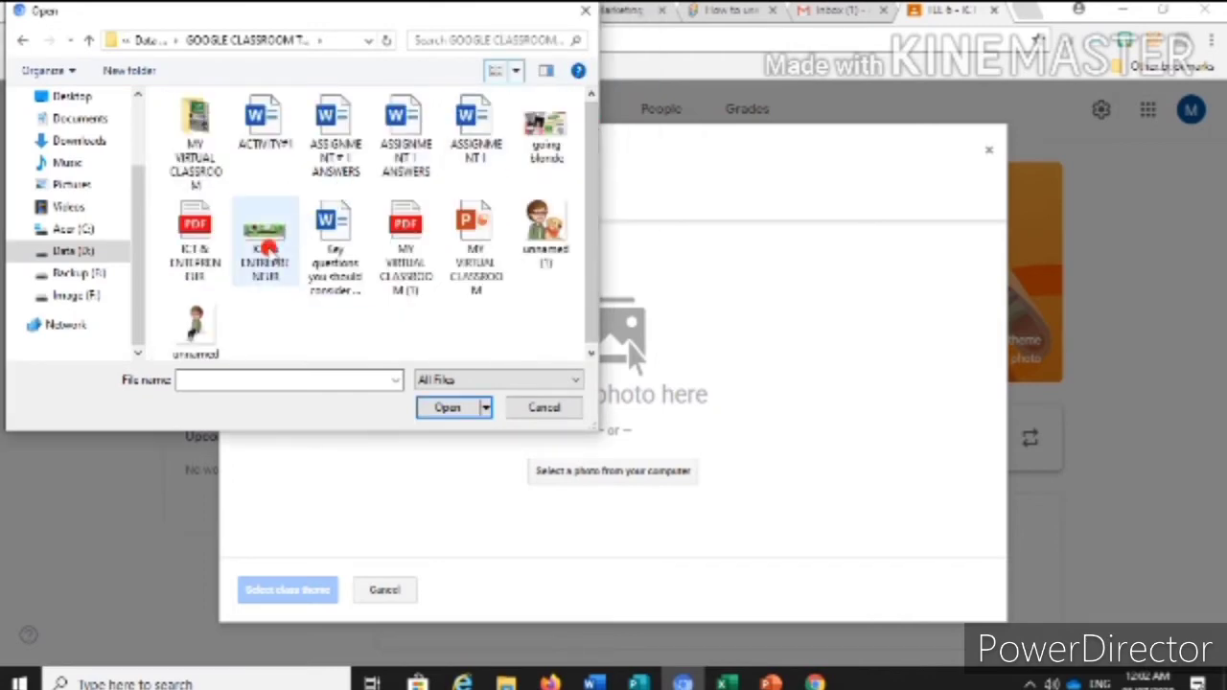
click(267, 251)
double_click(264, 251)
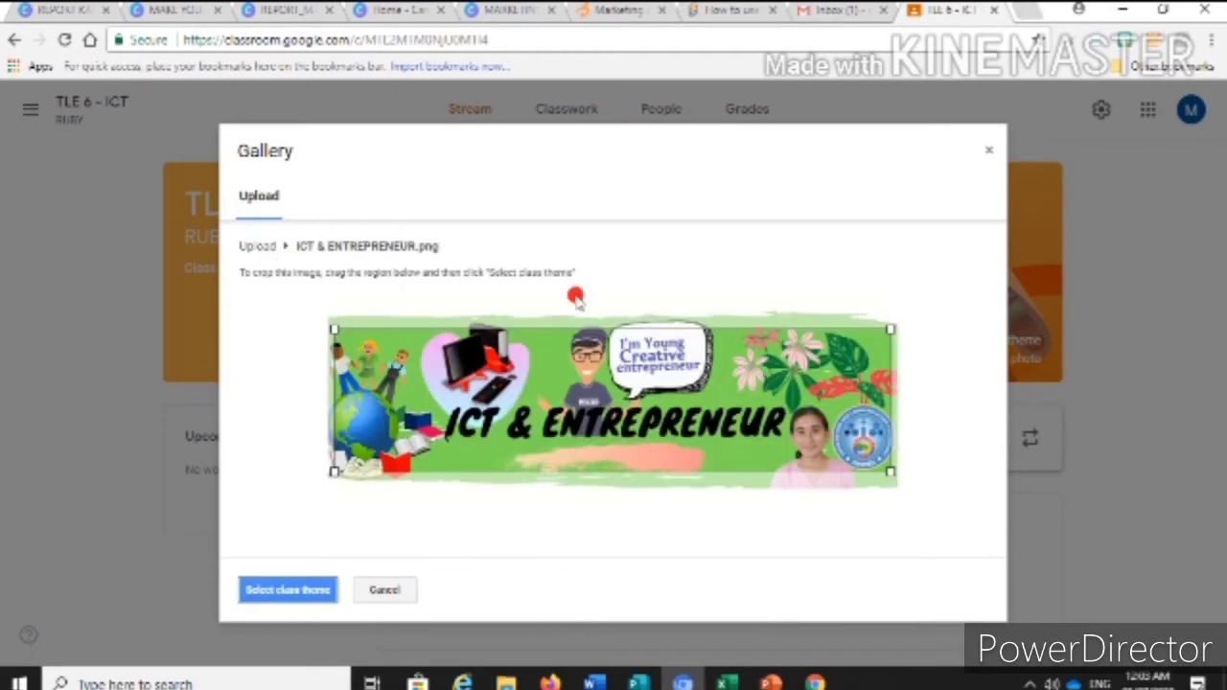
Adjust the crop area on the ICT & ENTREPRENEUR image and apply it as the banner.
mouse_move(610, 359)
mouse_down()
mouse_move(615, 376)
mouse_move(610, 348)
mouse_move(622, 355)
mouse_up()
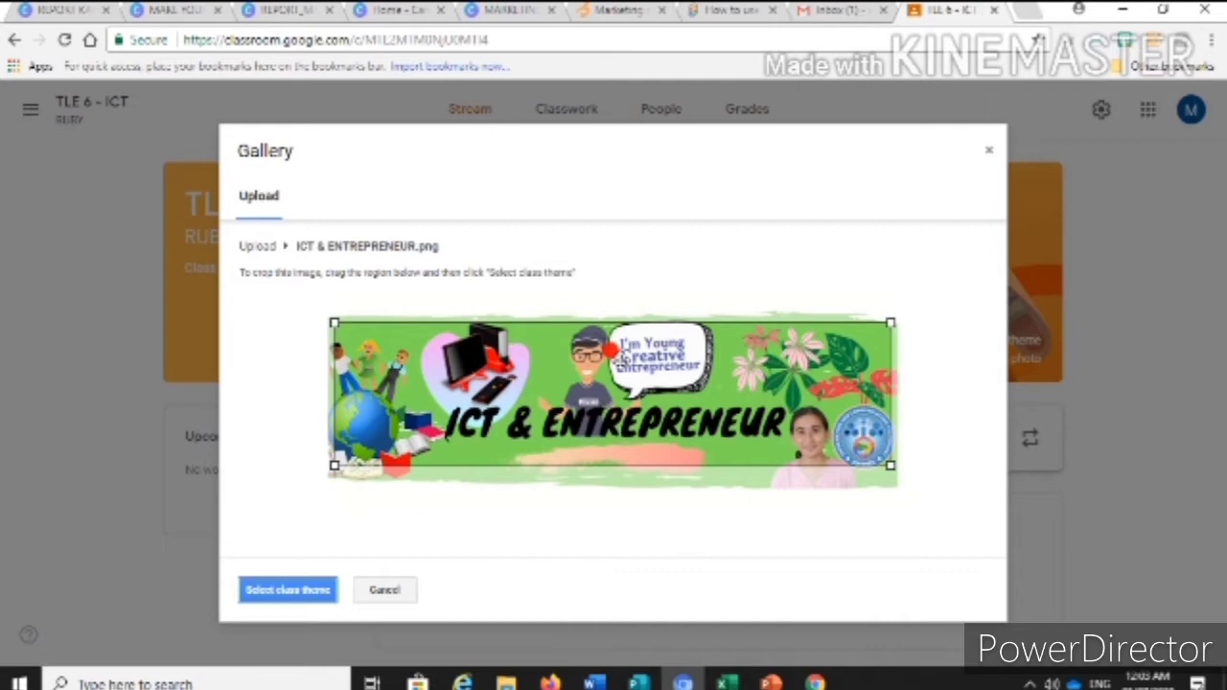
drag(619, 356, 623, 373)
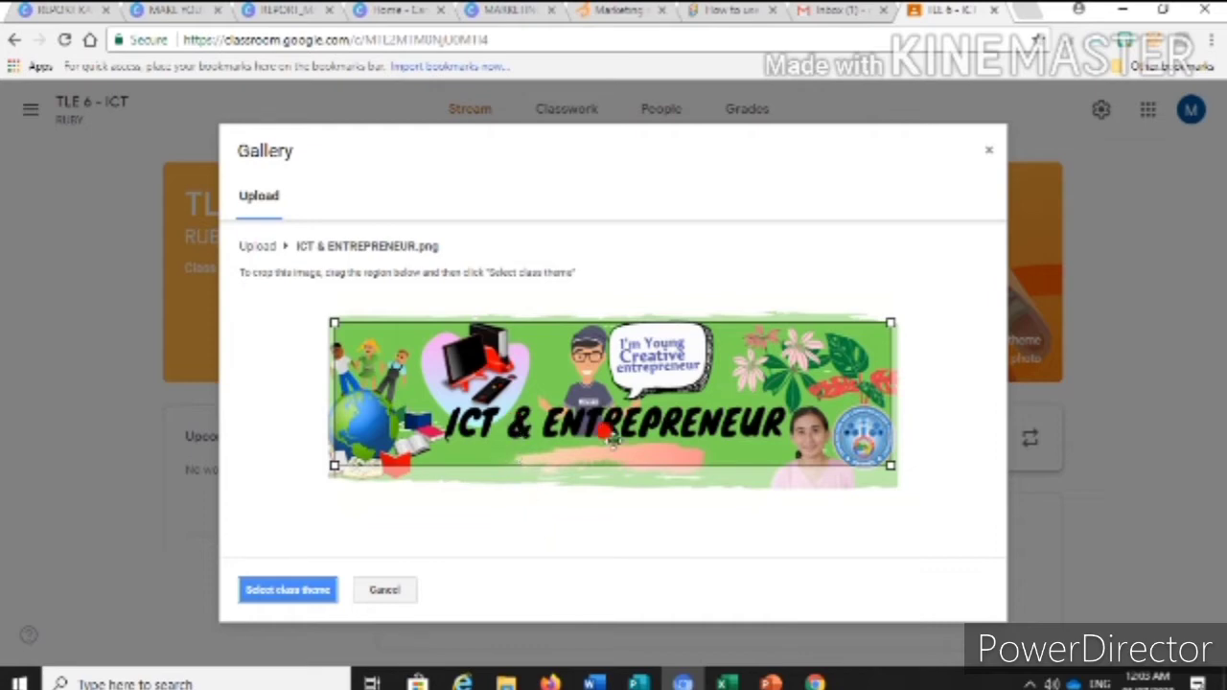
drag(612, 443, 612, 446)
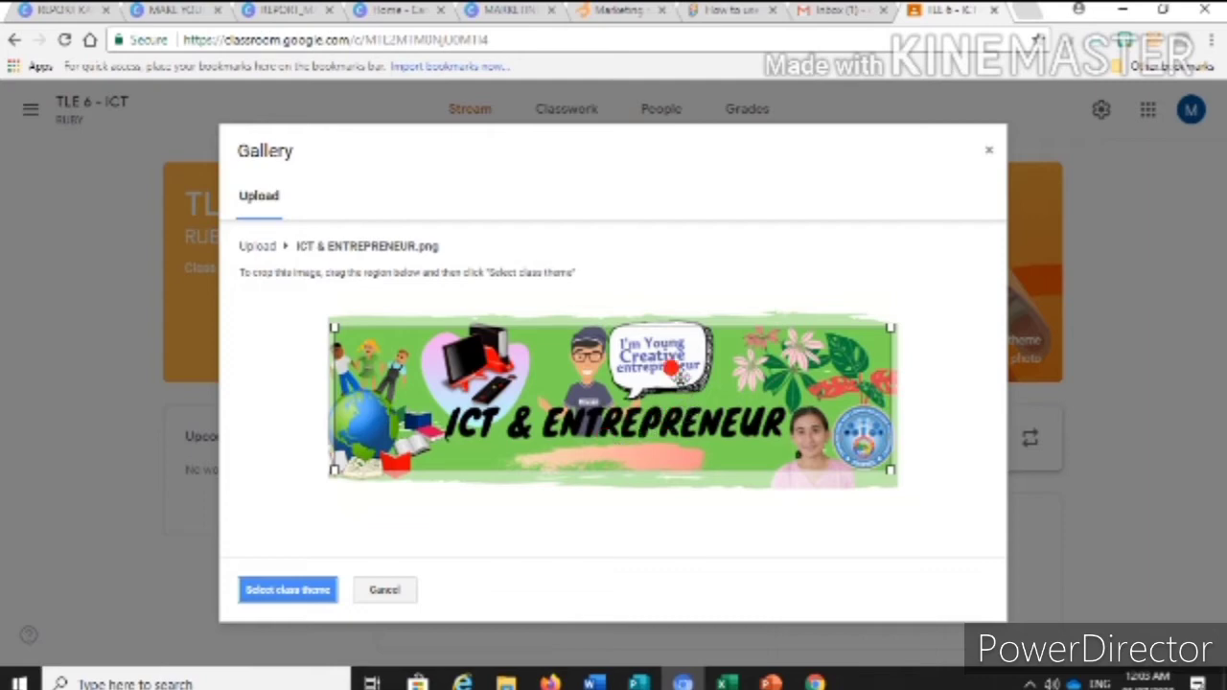
drag(676, 373, 676, 372)
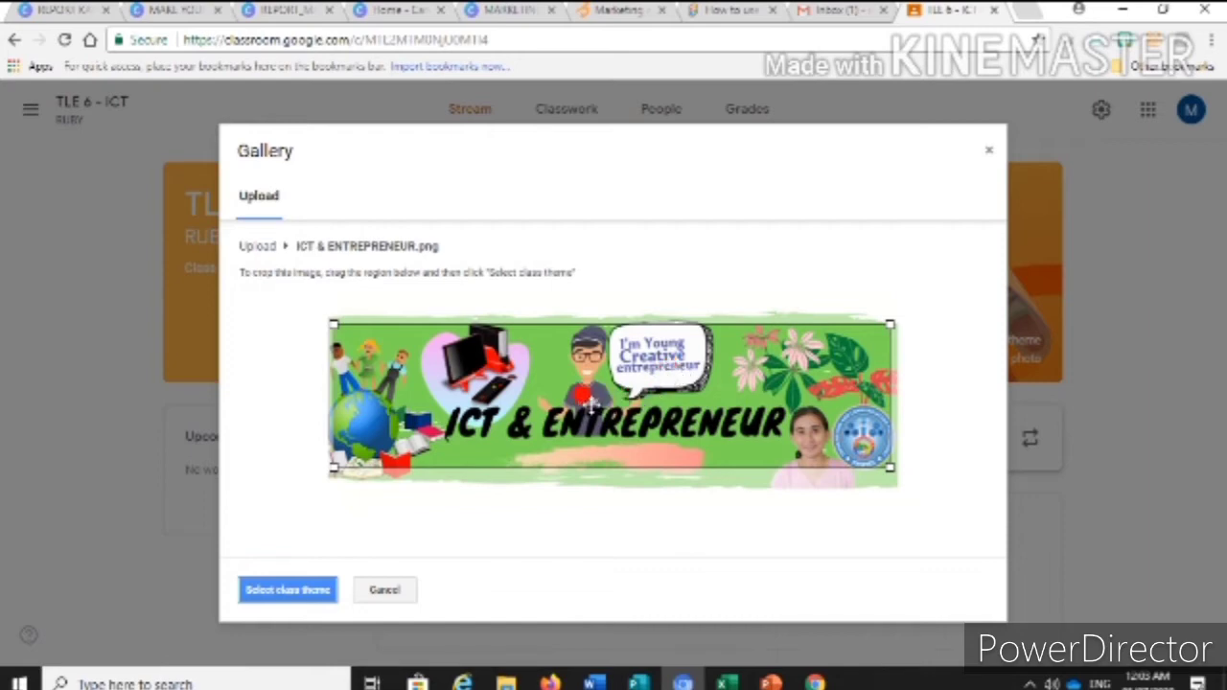
drag(591, 402, 595, 405)
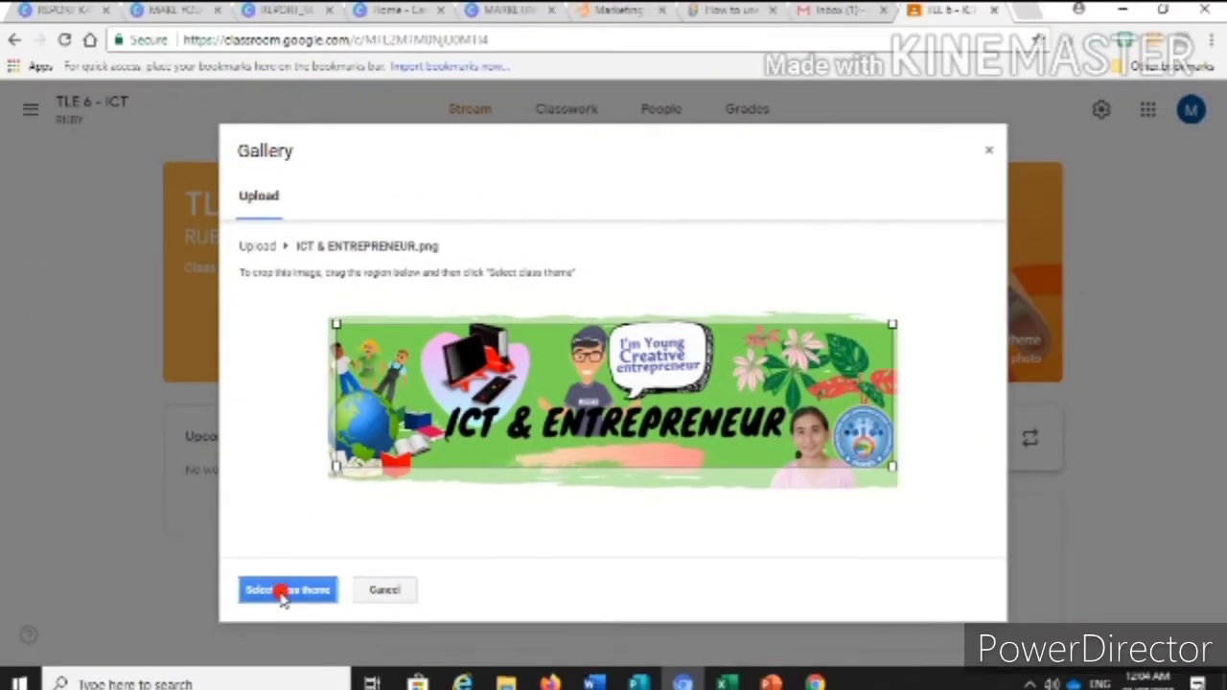
click(282, 590)
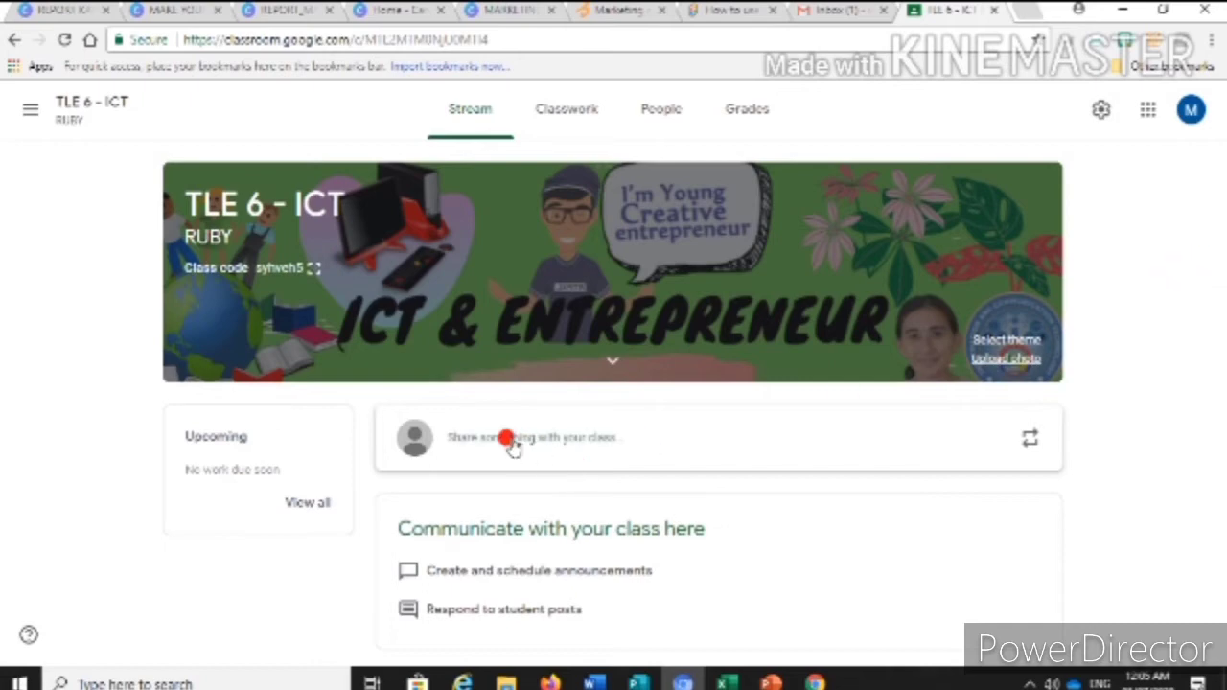
Open the 'Share something with your class' post composer on the Stream page.
click(484, 443)
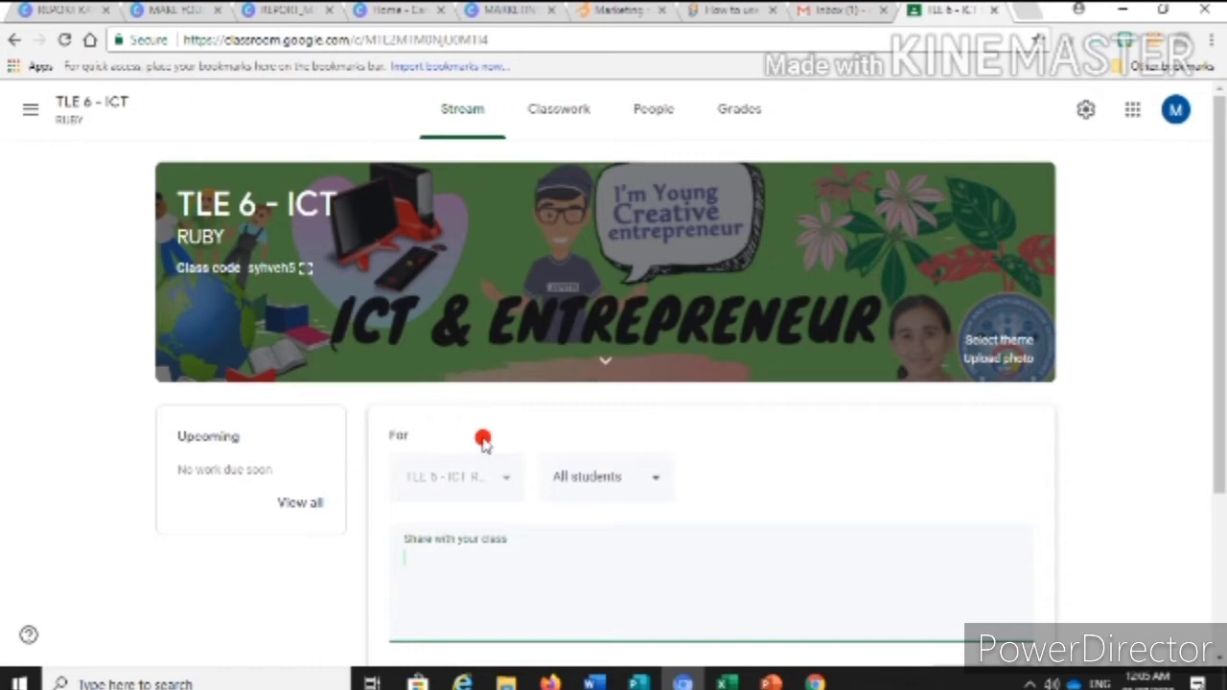
Open the Add menu of attachment types below the announcement text box.
drag(1223, 275, 1223, 436)
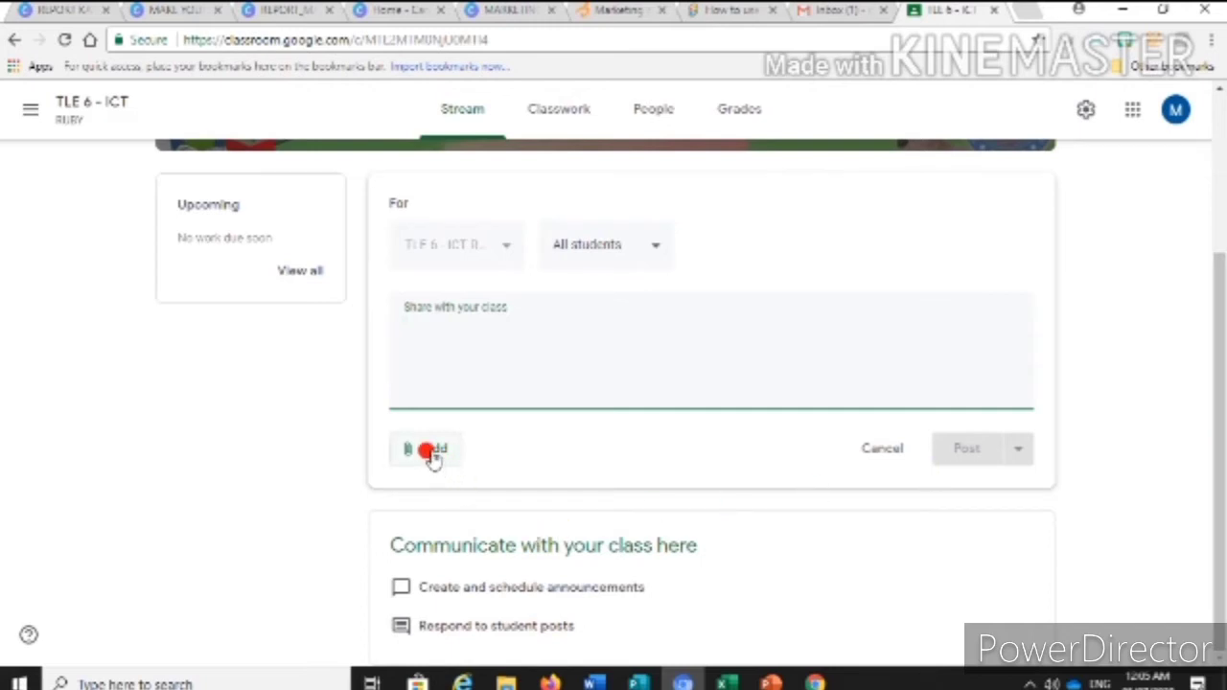
click(431, 450)
click(609, 458)
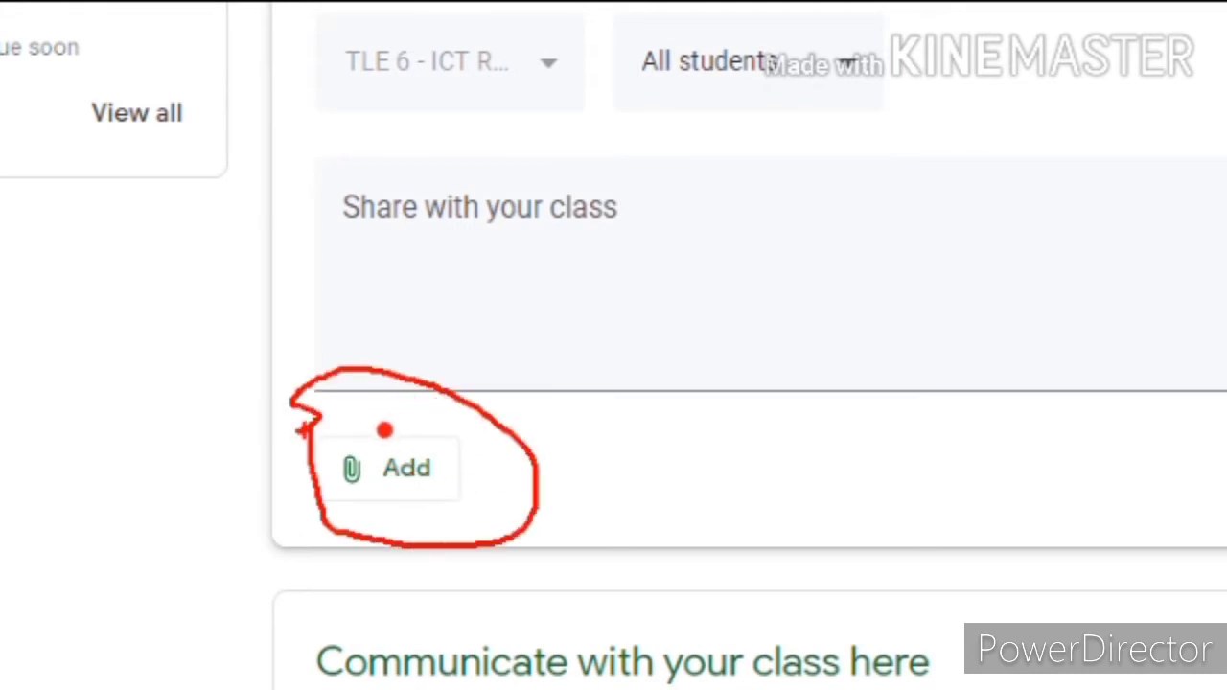
click(437, 450)
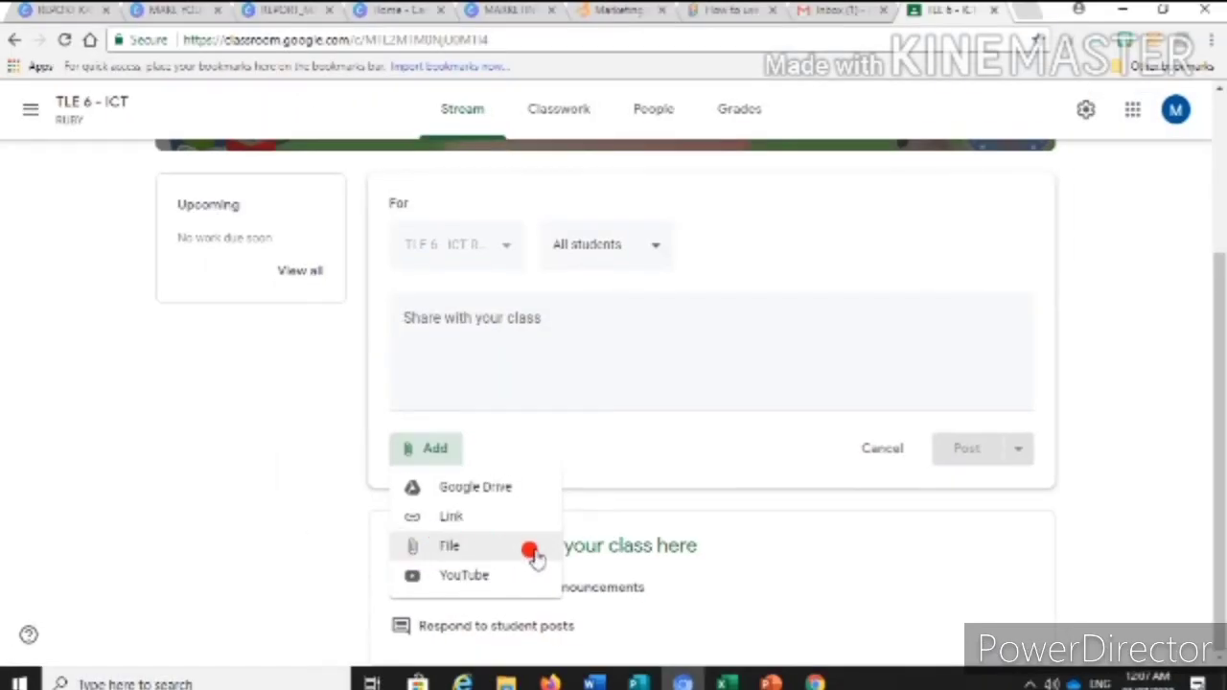
Choose File from the Add menu and browse the device for a file to upload.
click(468, 552)
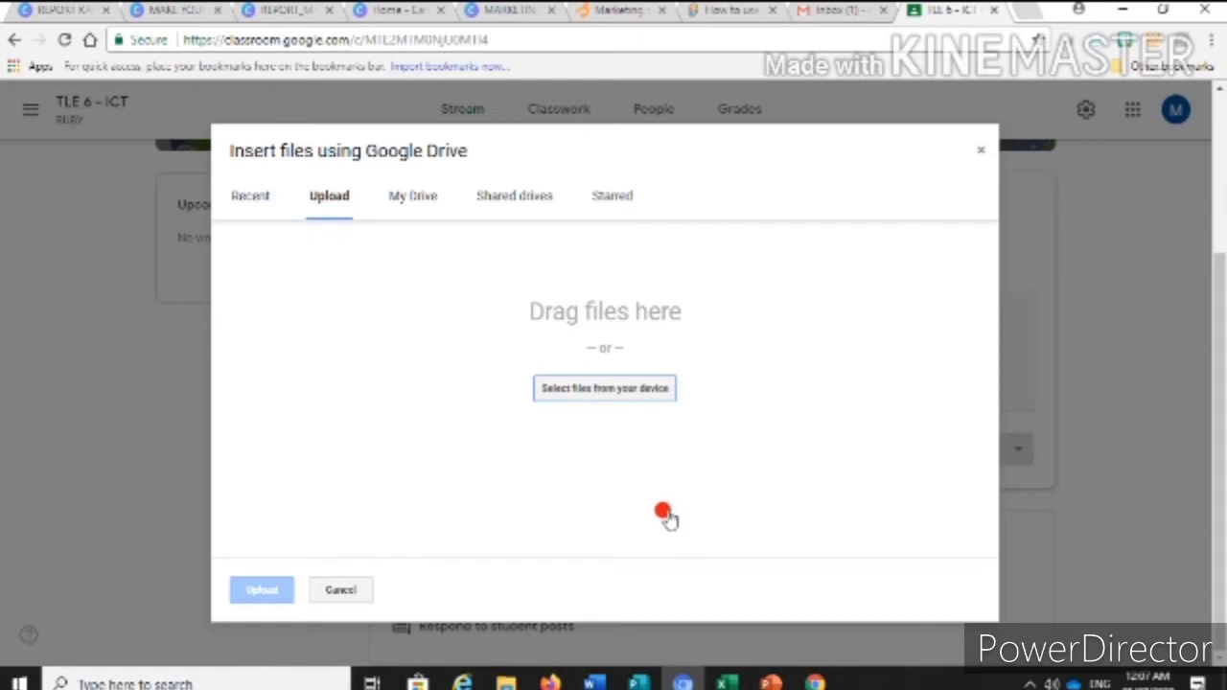
click(606, 389)
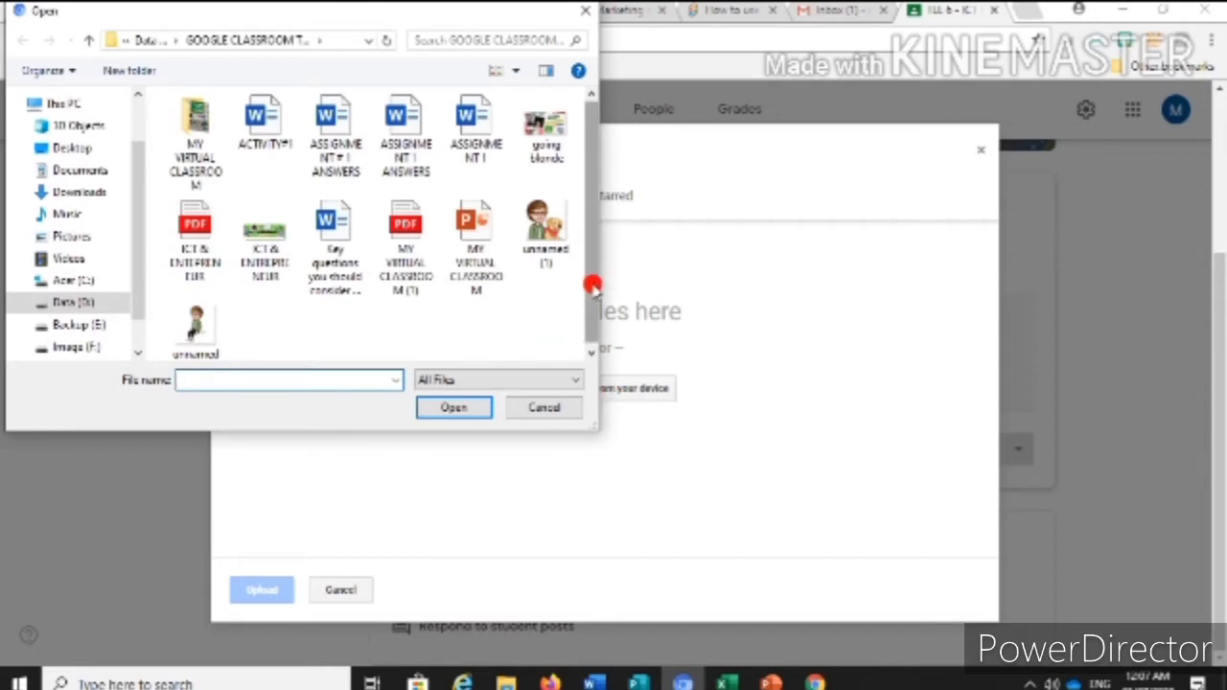
Pick MY VIRTUAL CLASSROOM (1).pdf from the GOOGLE CLASSROOM TUTORIAL folder for upload.
drag(593, 286, 593, 295)
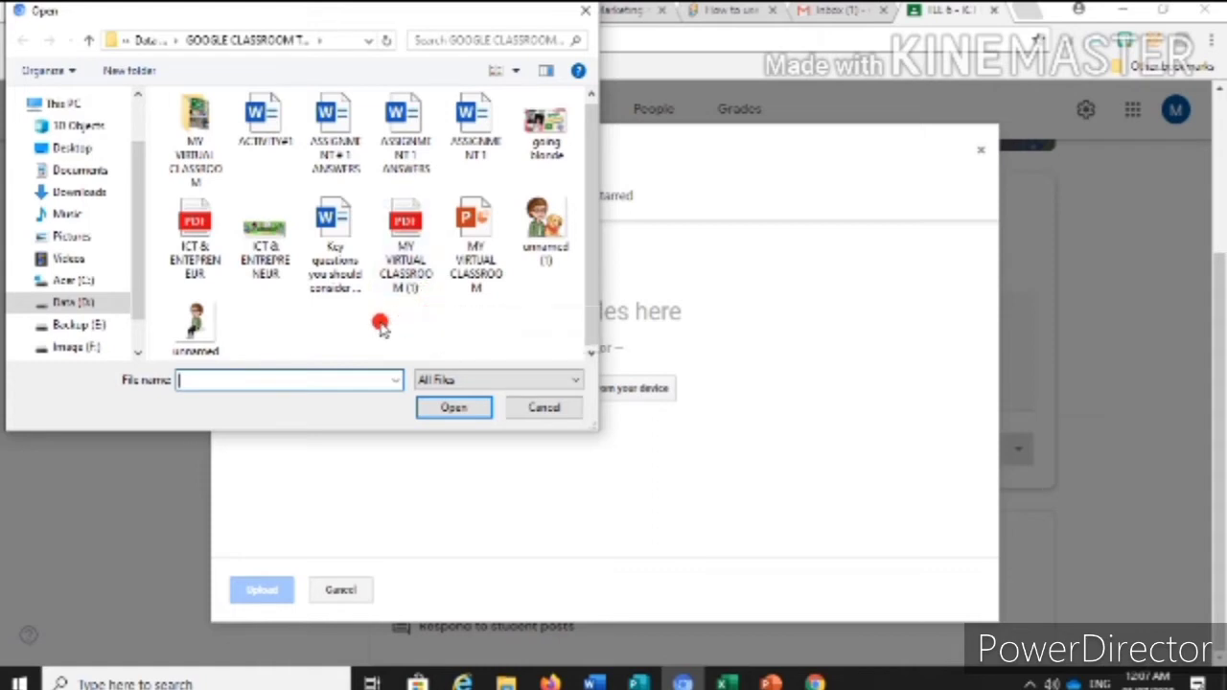
double_click(405, 225)
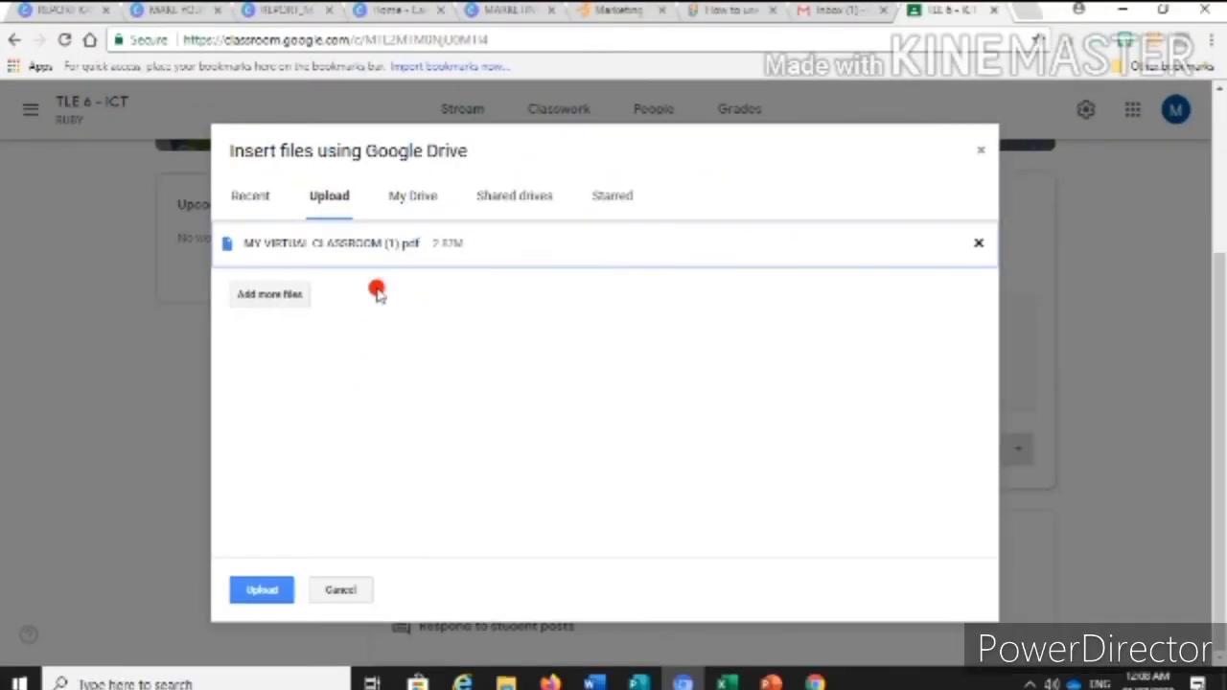
Upload MY VIRTUAL CLASSROOM (1).pdf into the announcement draft.
click(271, 595)
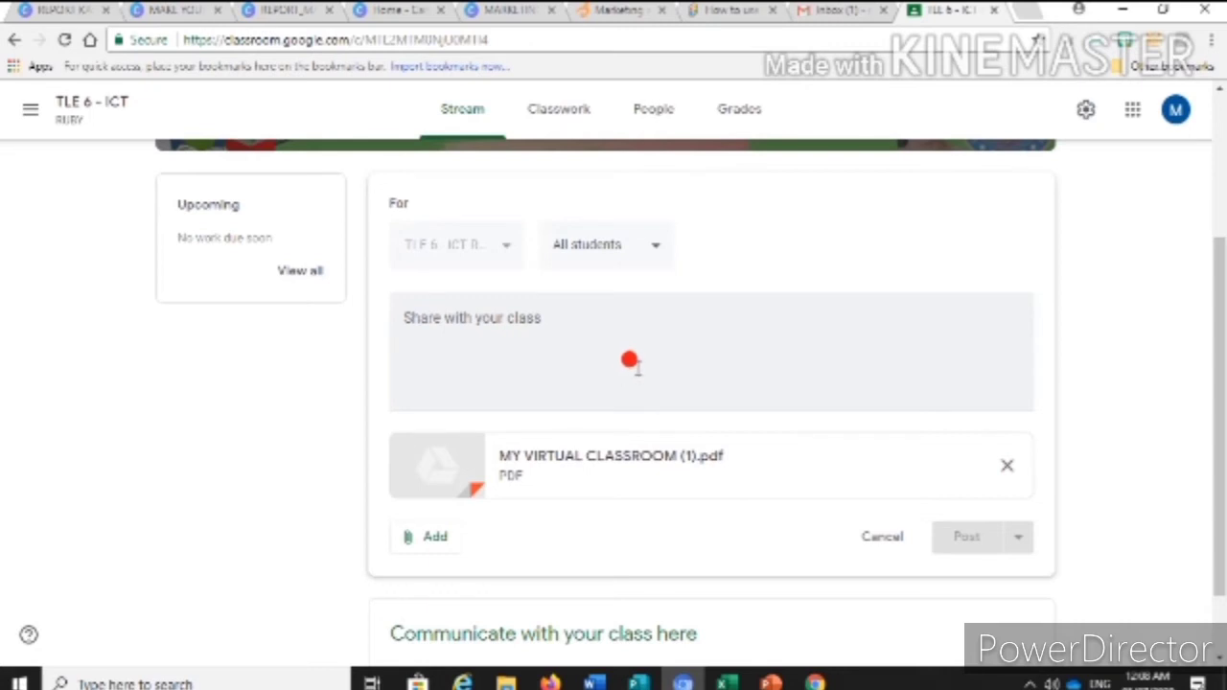
Write 'Good Evening Class! Kindly check and try my interactive classroom' as the announcement message.
click(469, 343)
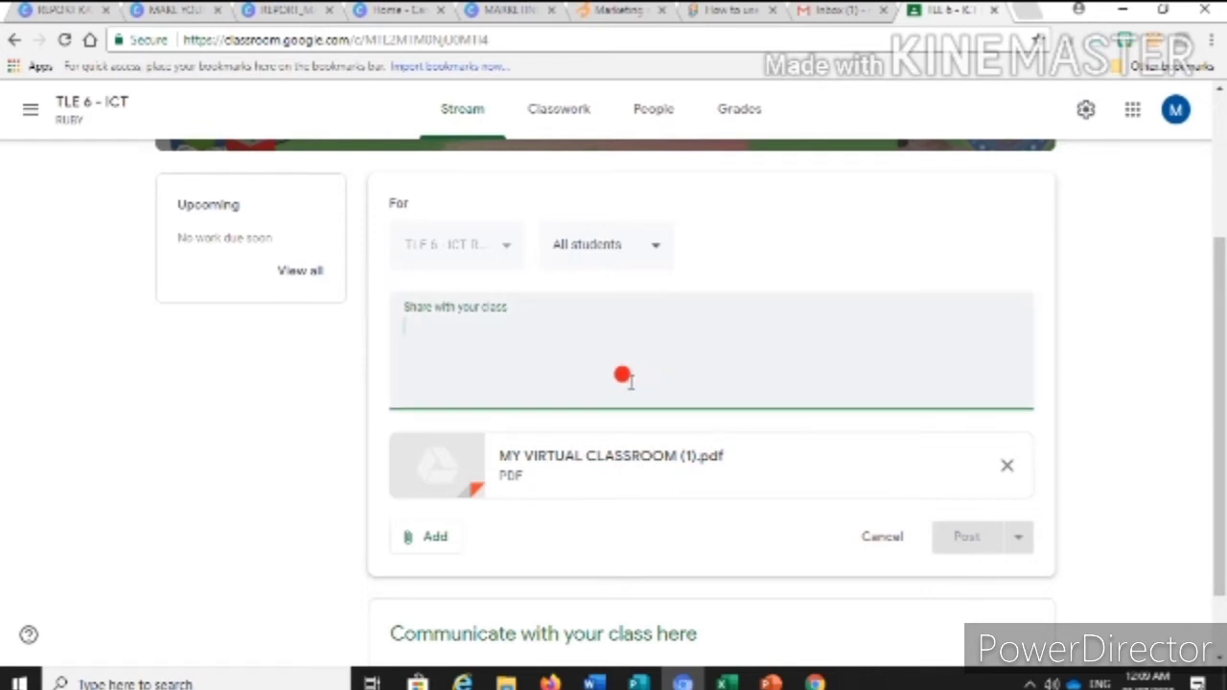
text(S)
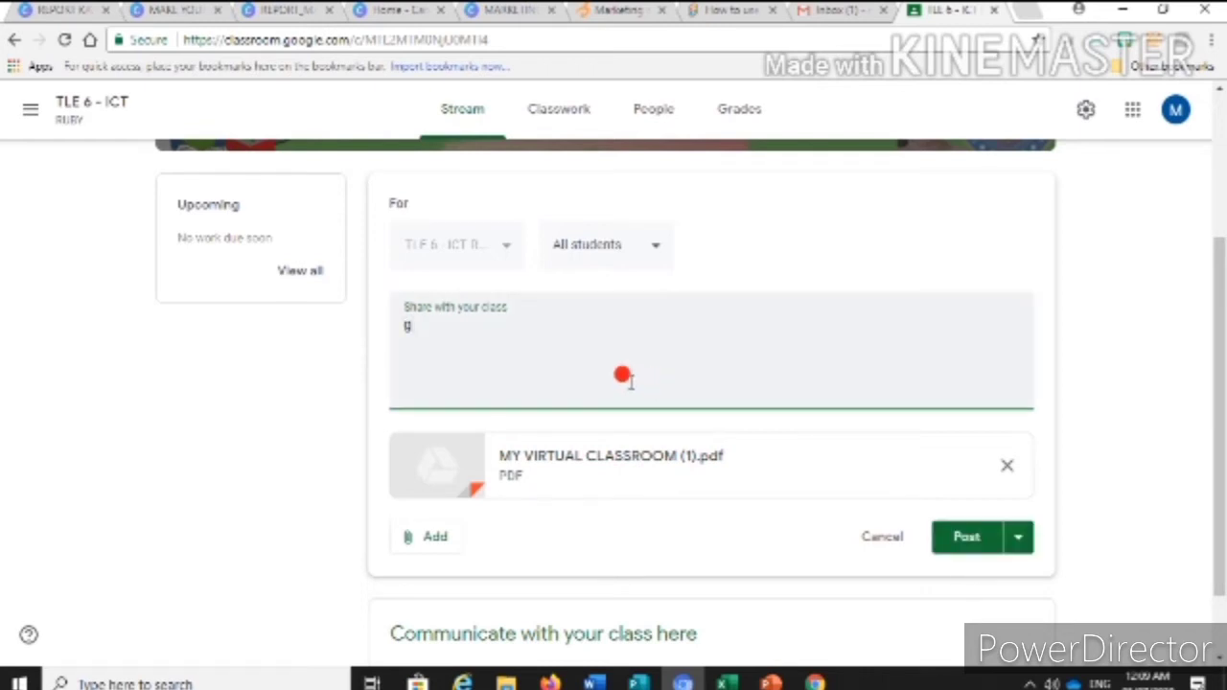
key(BackSpace)
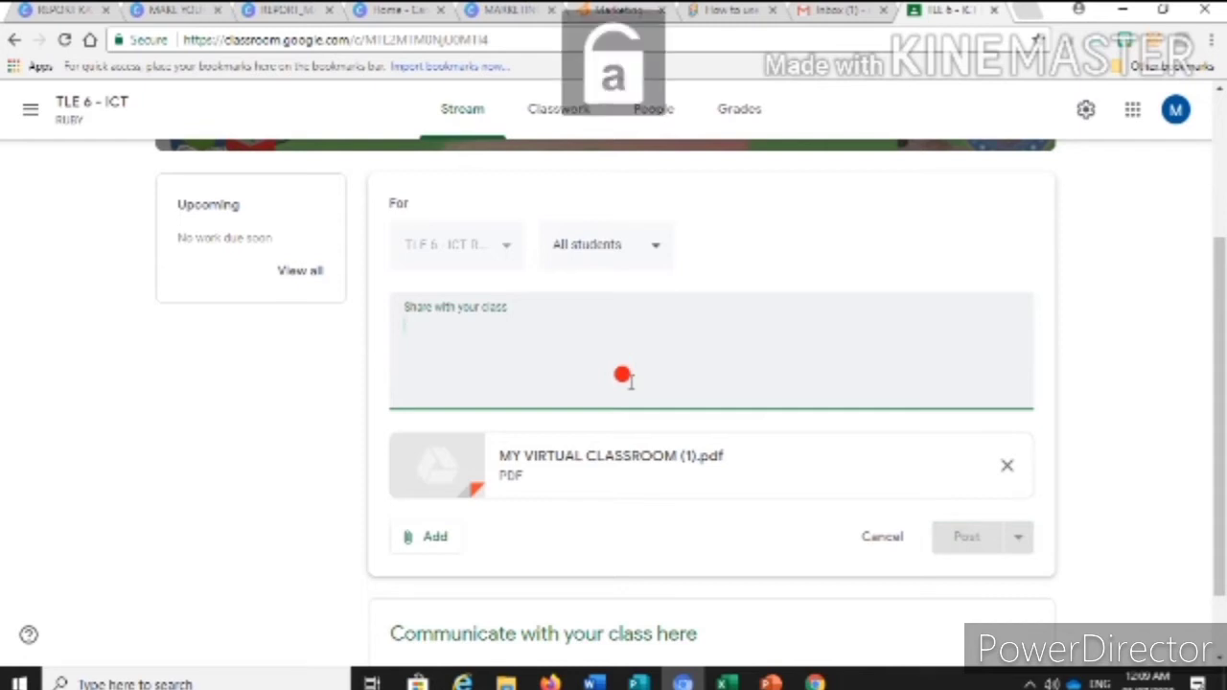
text(Goo)
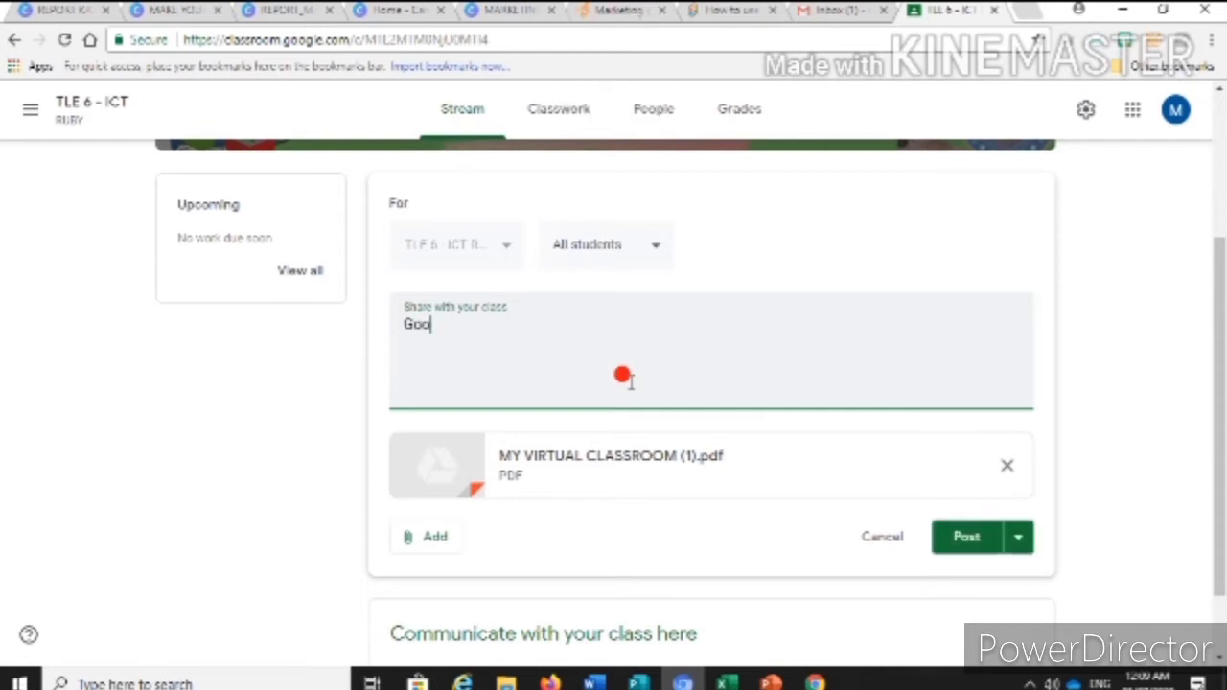
text(d Evening Cl)
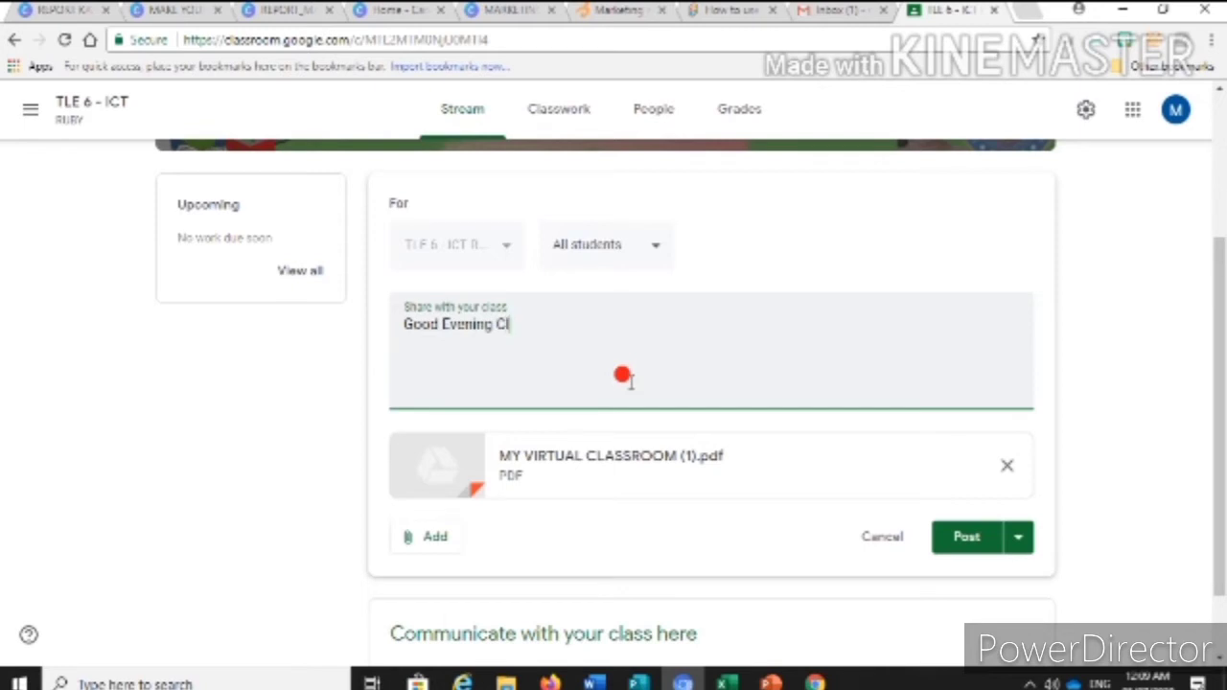
text(ass! Kindly)
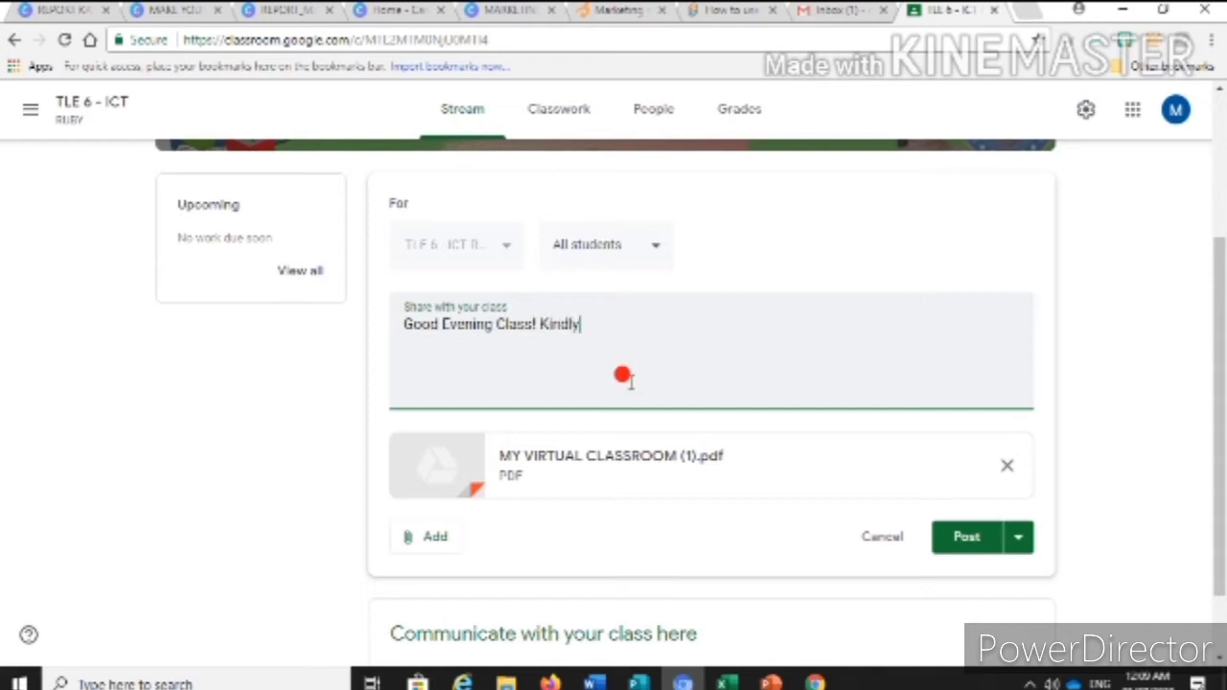
text( check and try my )
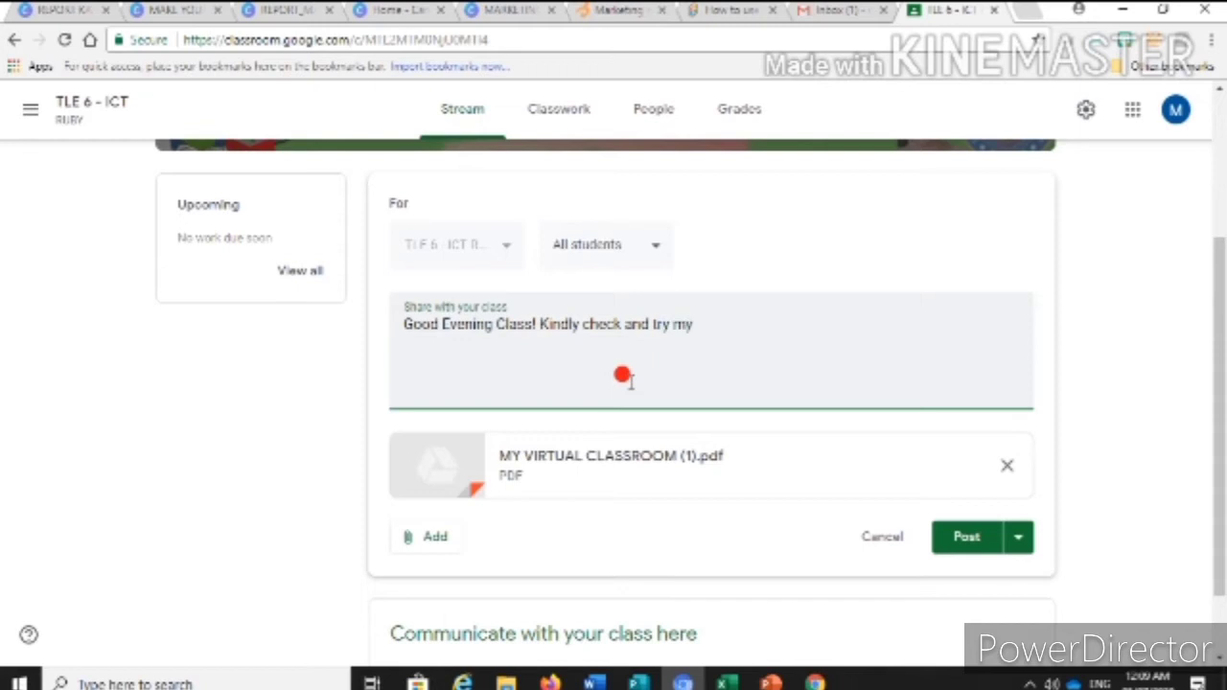
text(interactive clas)
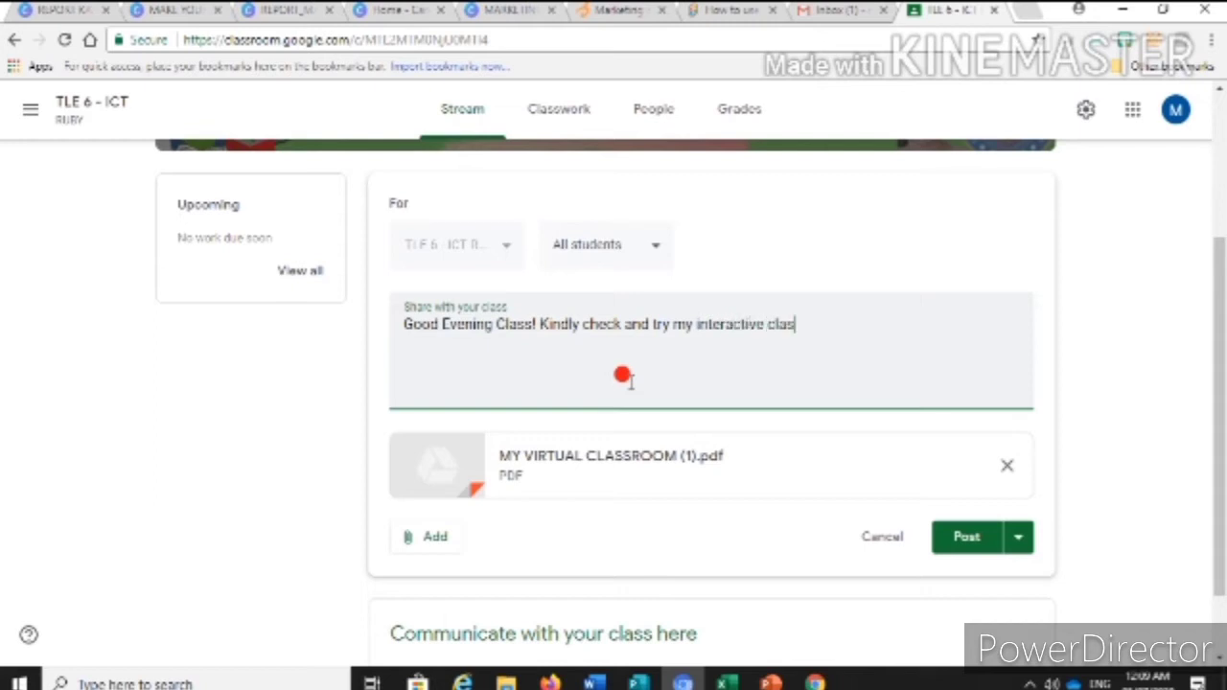
text(sroom.)
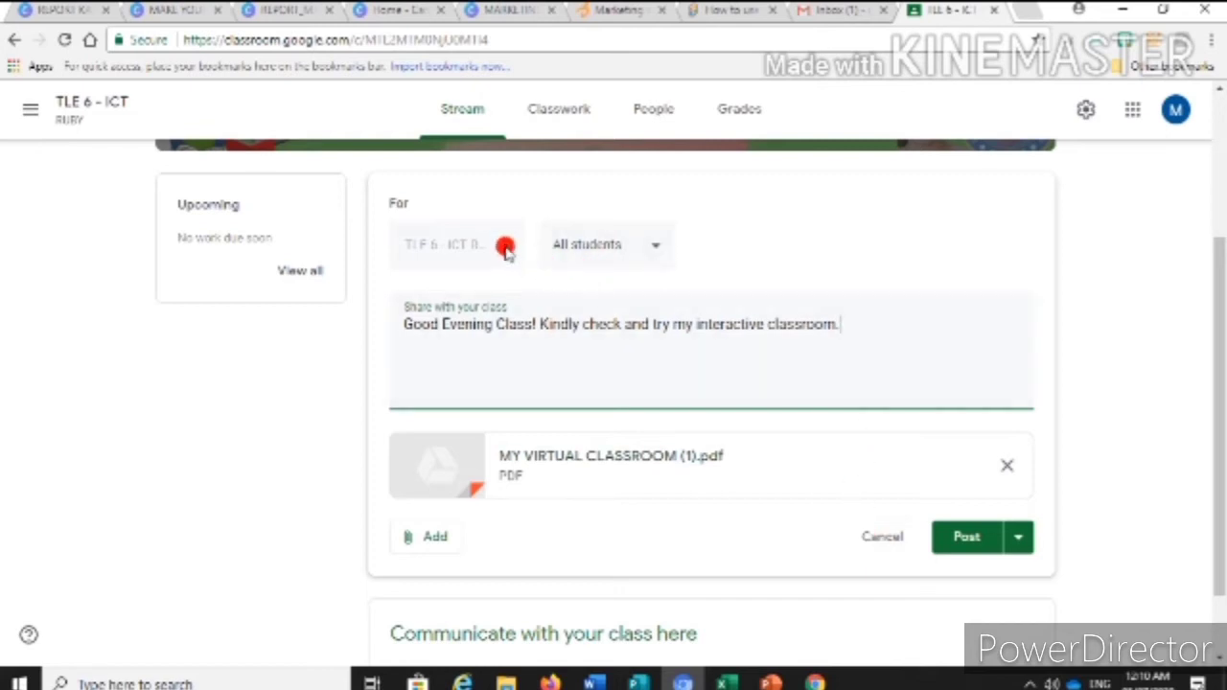
click(505, 247)
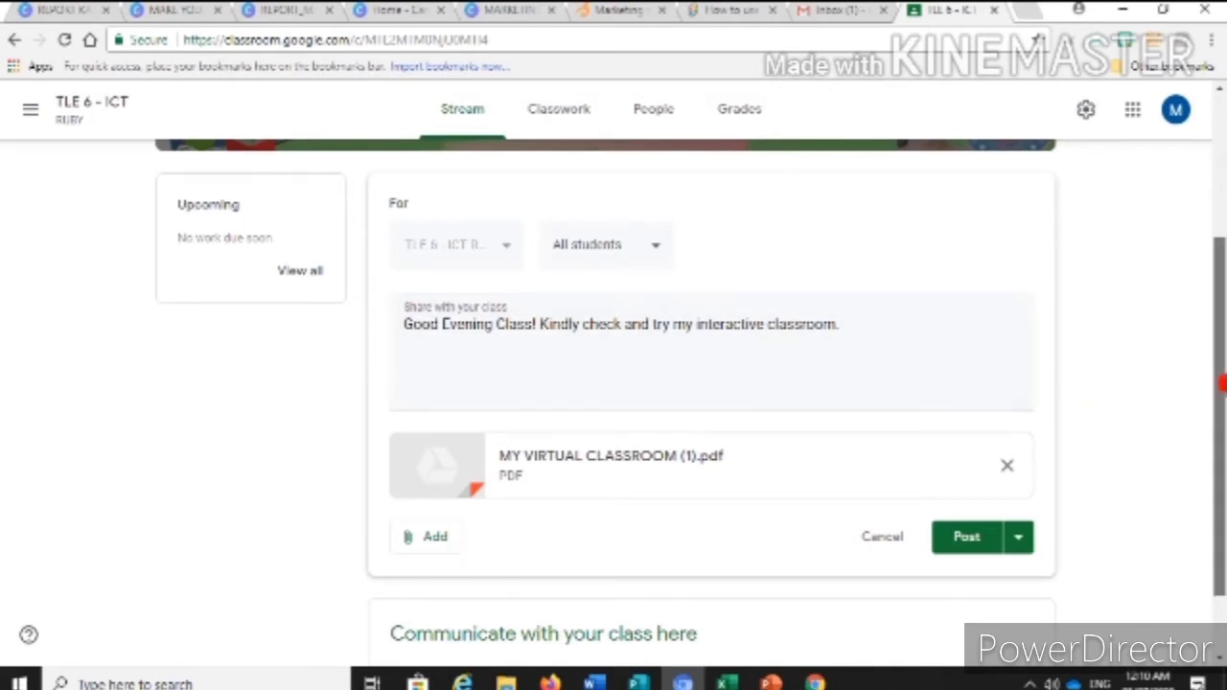
mouse_move(1222, 384)
mouse_down()
mouse_move(1222, 335)
mouse_move(1222, 408)
mouse_move(1221, 351)
mouse_move(1219, 391)
mouse_up()
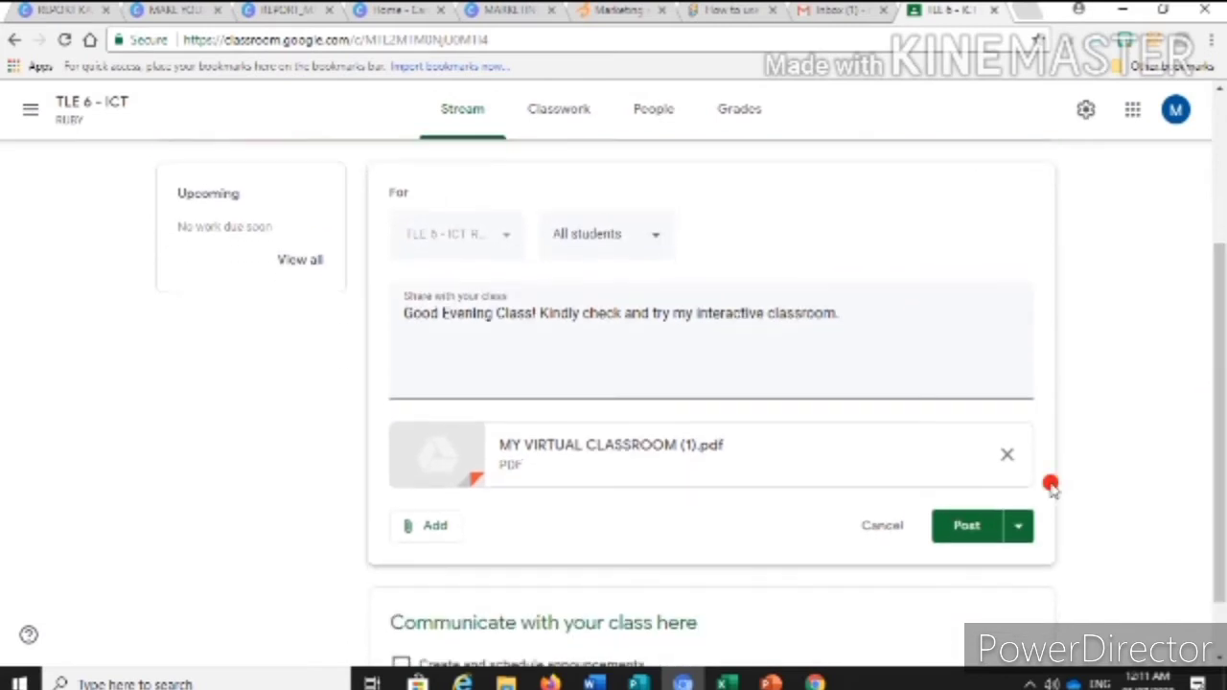
Post the announcement with the PDF and check it on the TLE 6 - ICT stream.
click(966, 529)
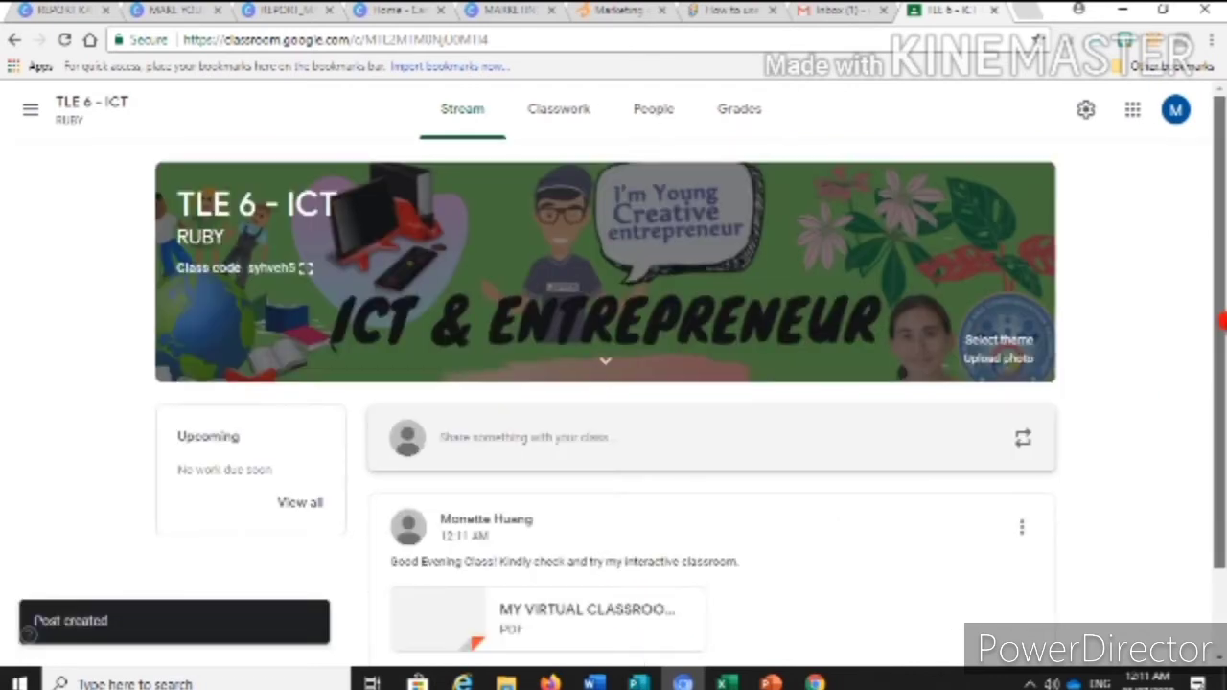
drag(1216, 383, 1220, 484)
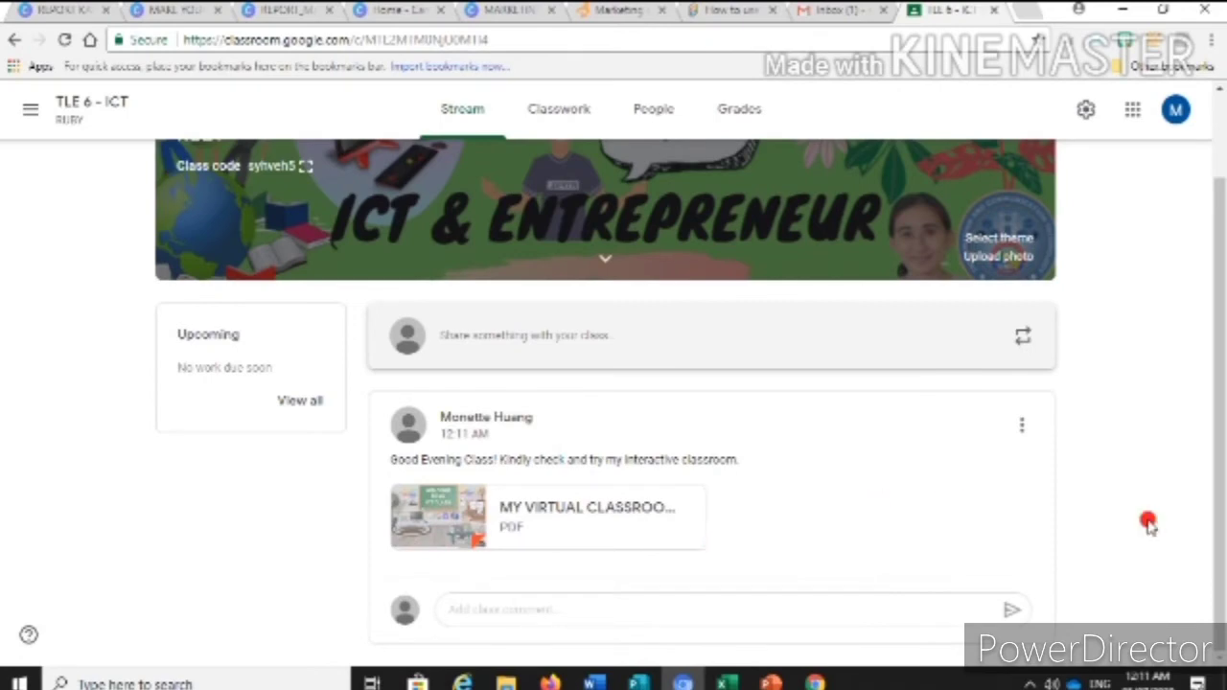
drag(1223, 433, 1222, 256)
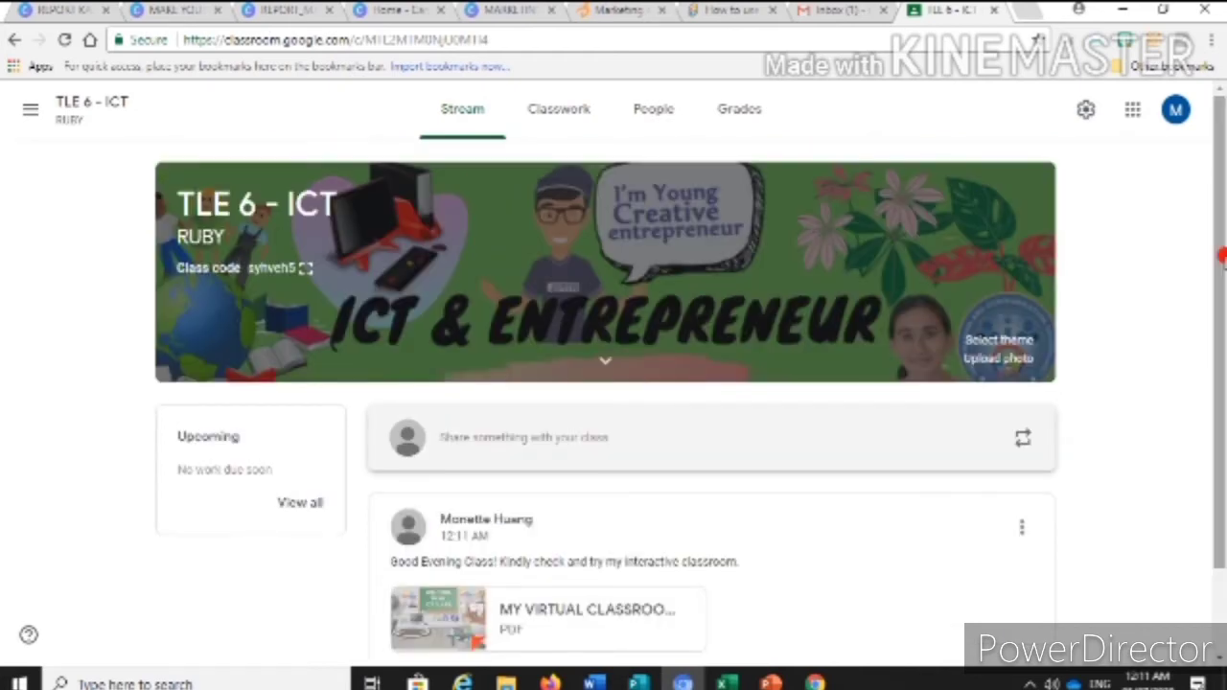
Go to the People page of TLE 6 - ICT.
click(655, 127)
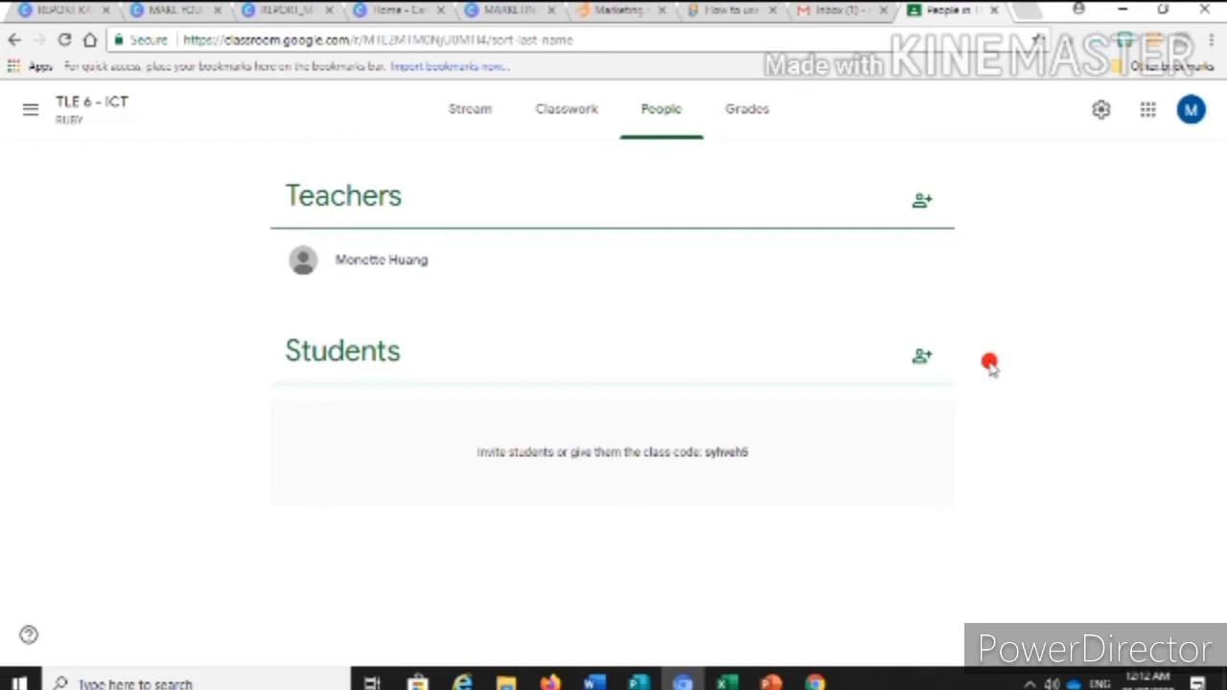
Open Invite students and add the student's Gmail address as an invitee.
click(922, 358)
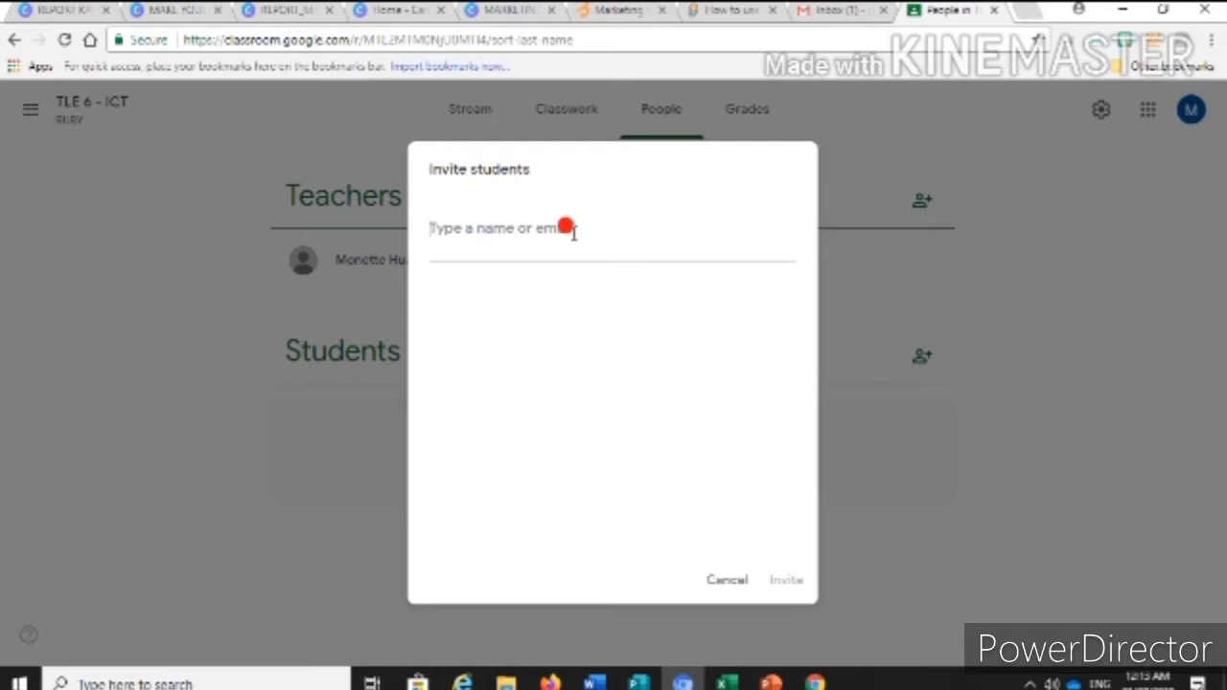
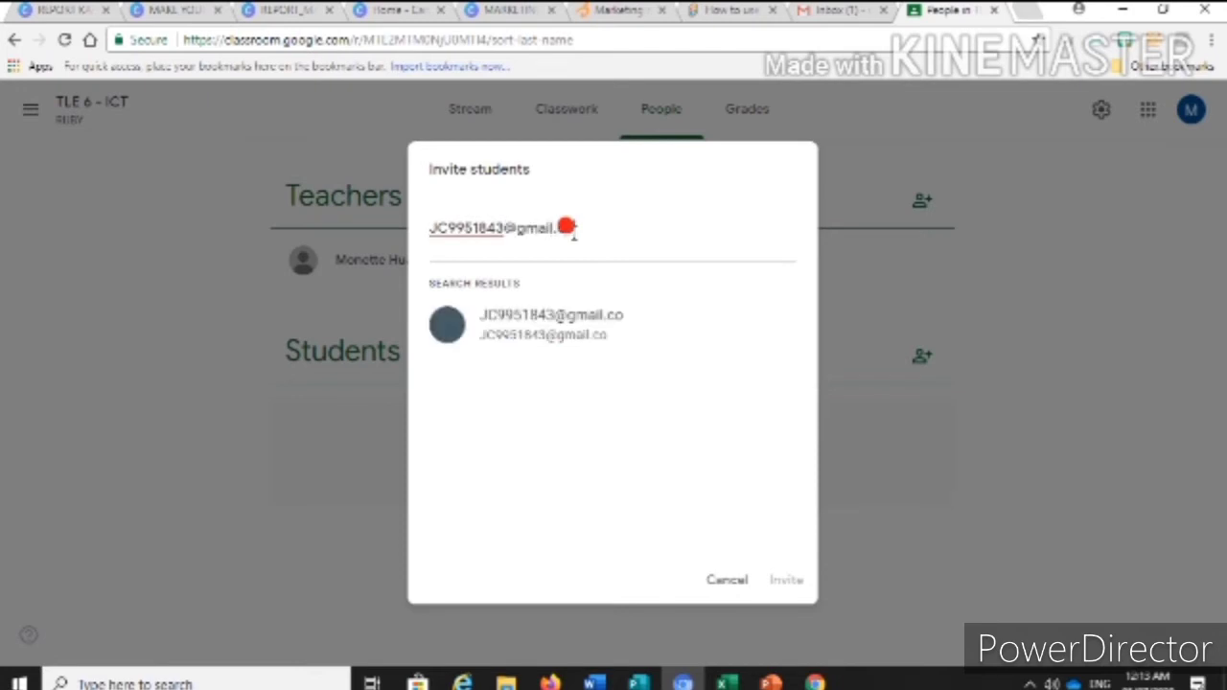
click(555, 326)
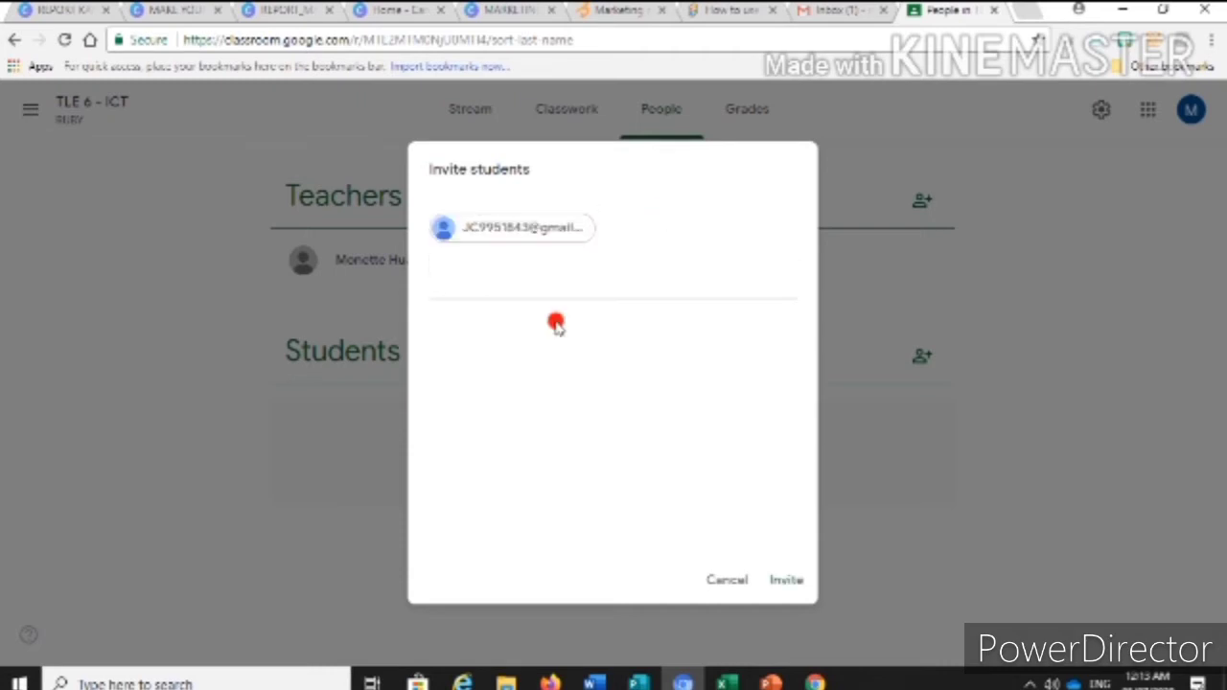
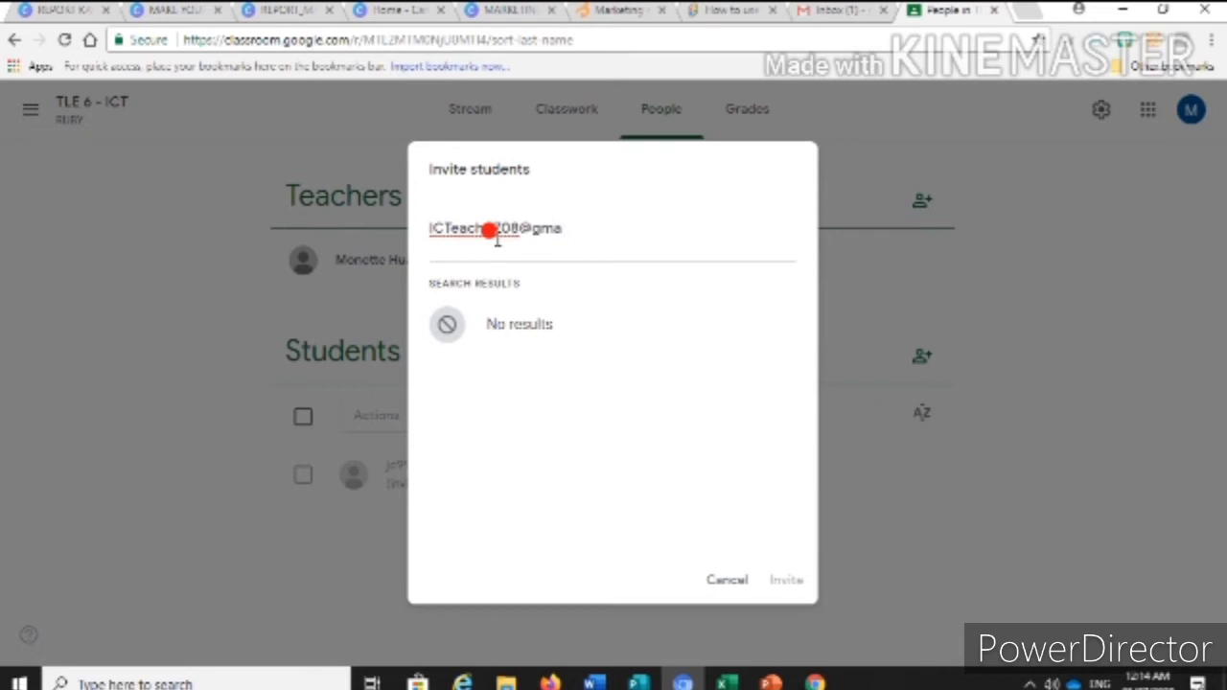
Finish entering the student's e-mail, pick the matching address, and send the invitation.
text(il.com)
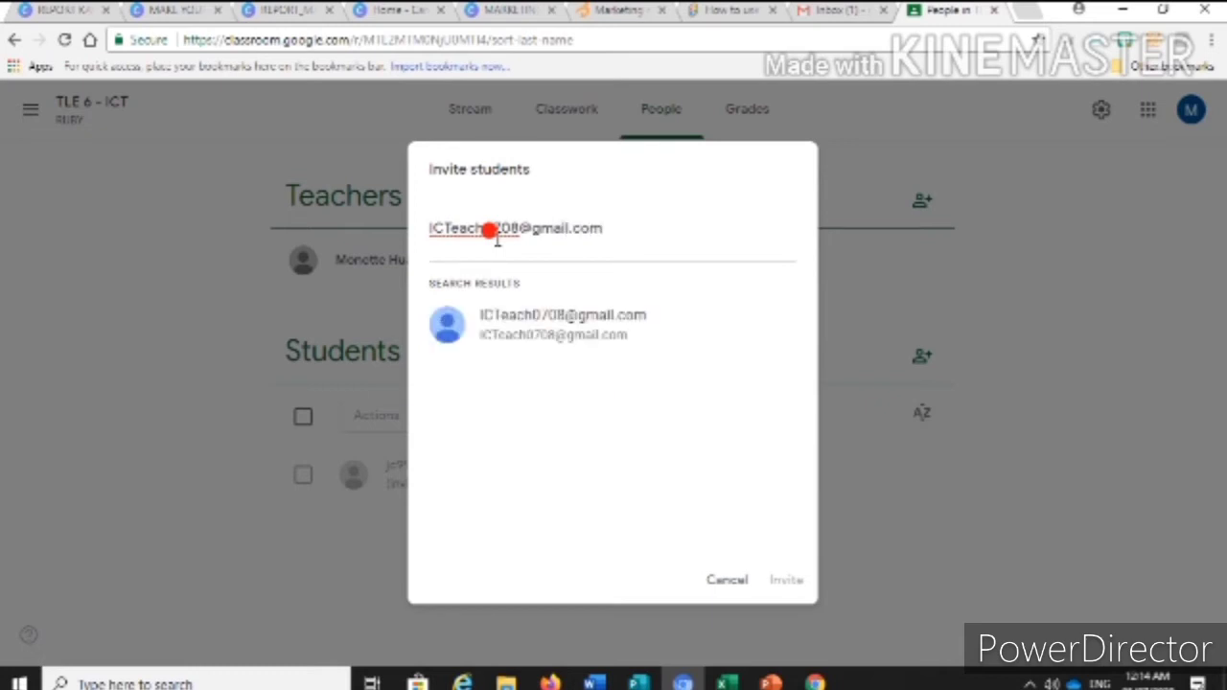
click(487, 321)
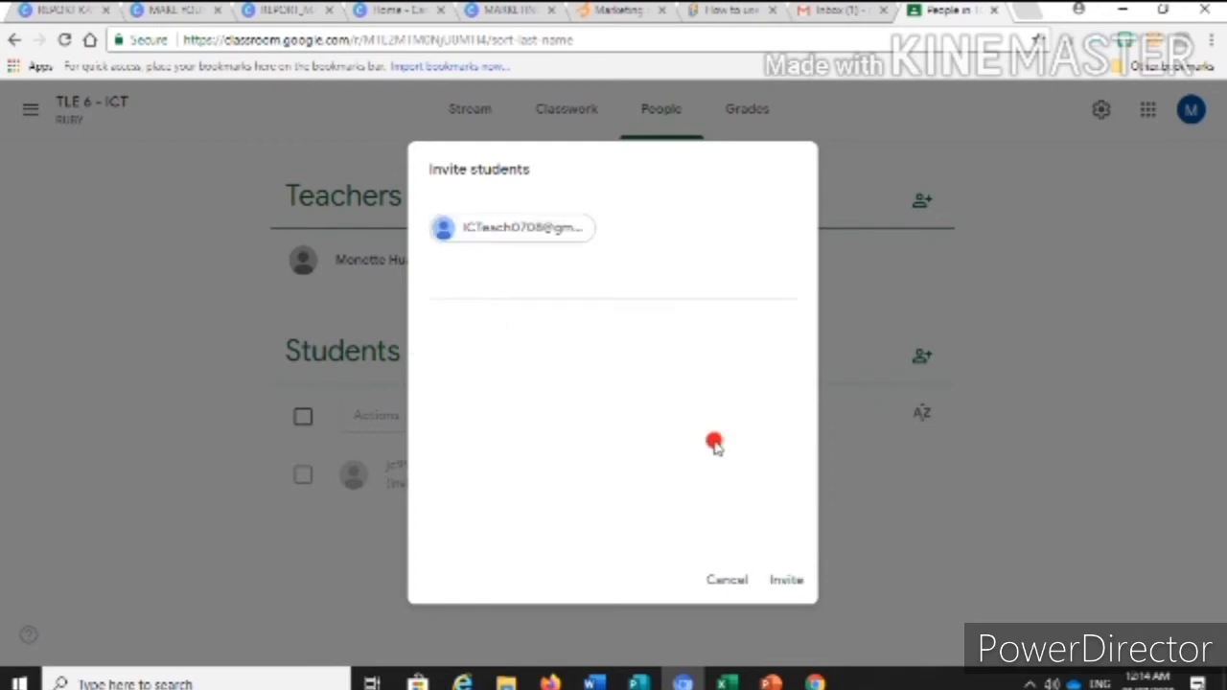
click(788, 581)
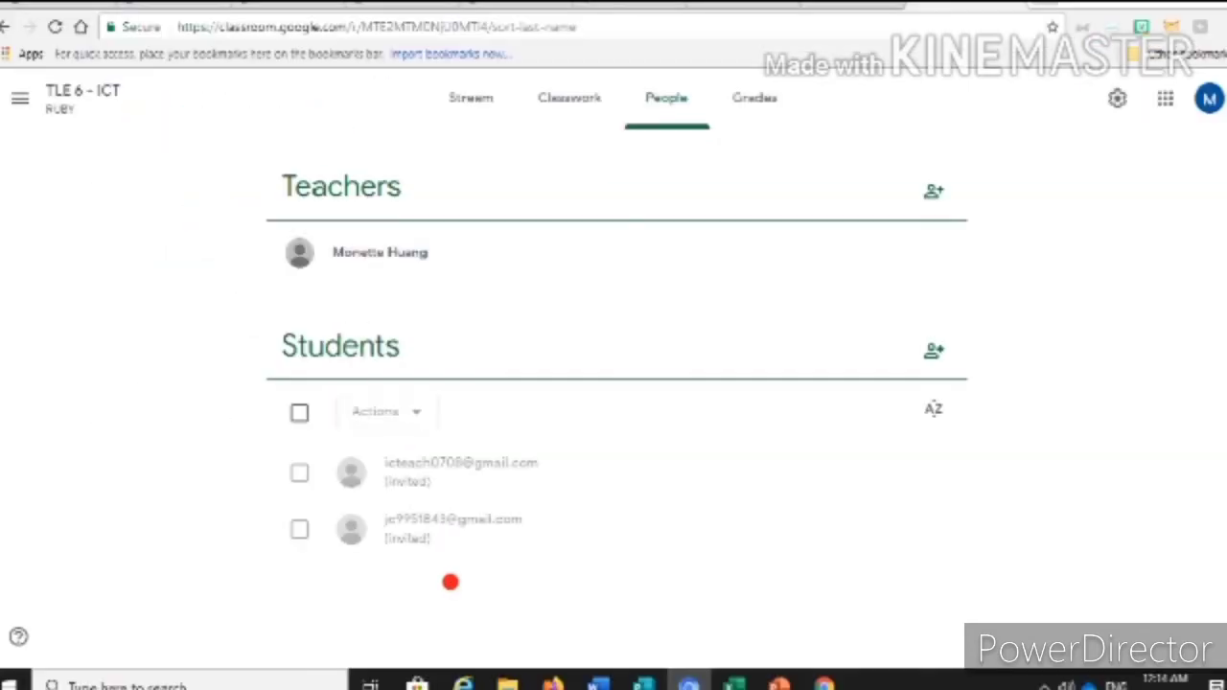
Invite a third student by entering their Gmail address and sending the invitation.
click(920, 357)
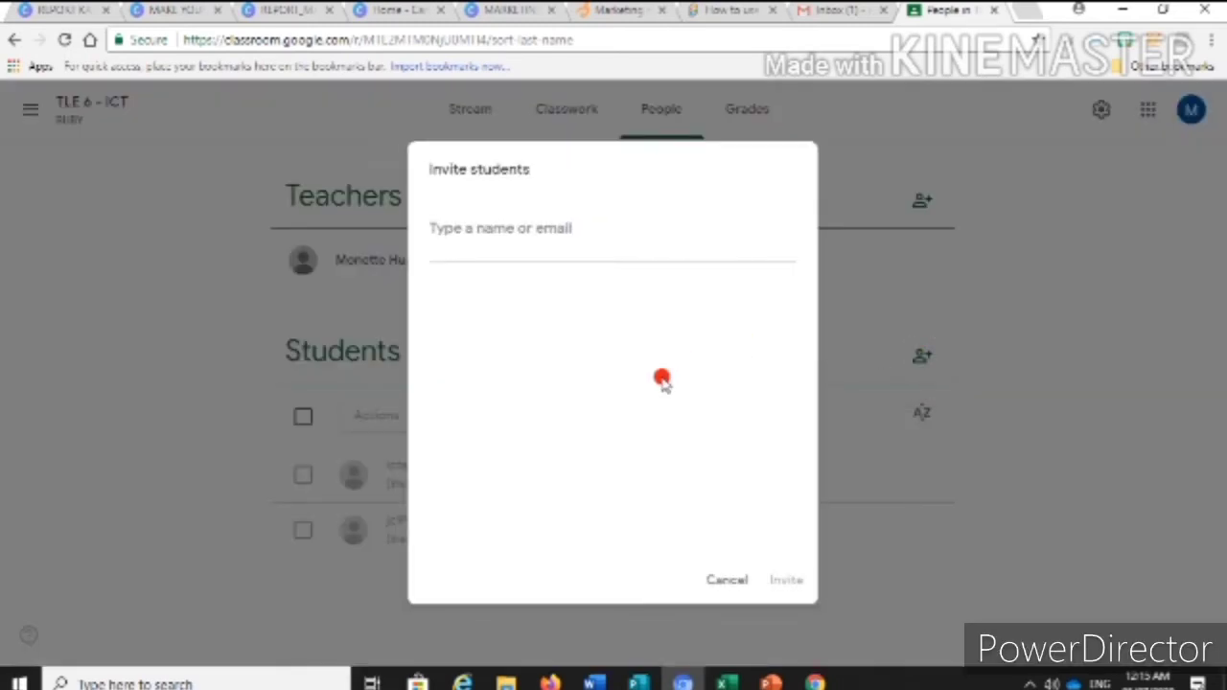
click(484, 232)
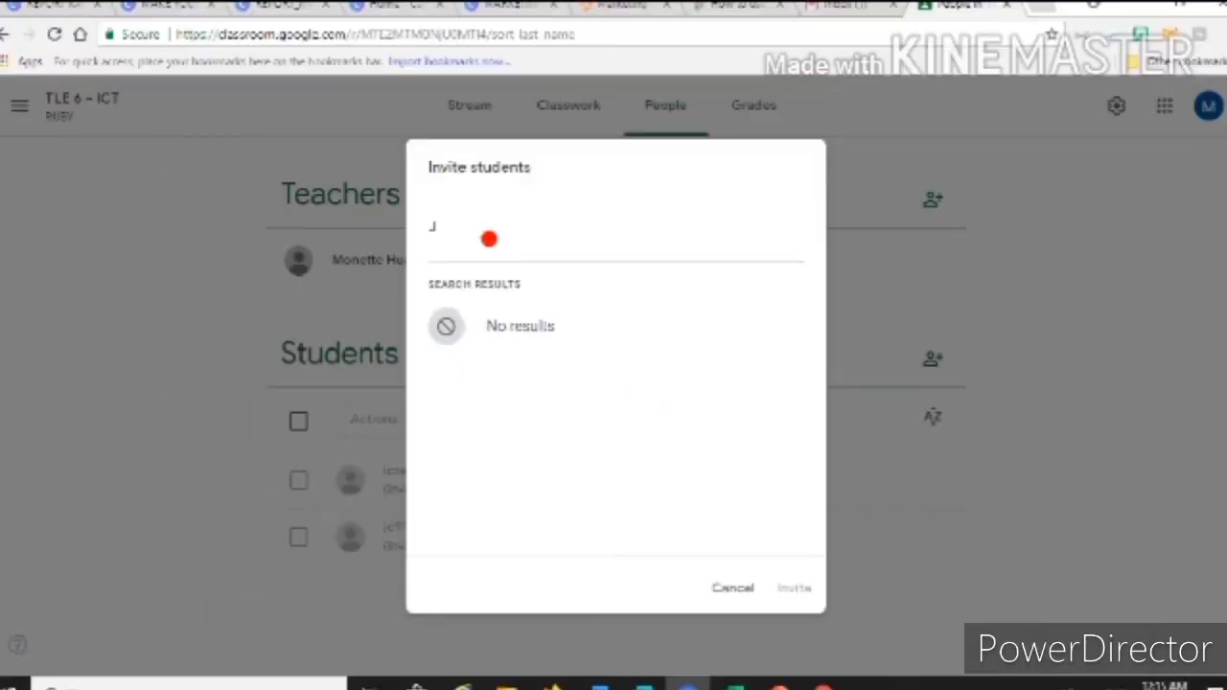
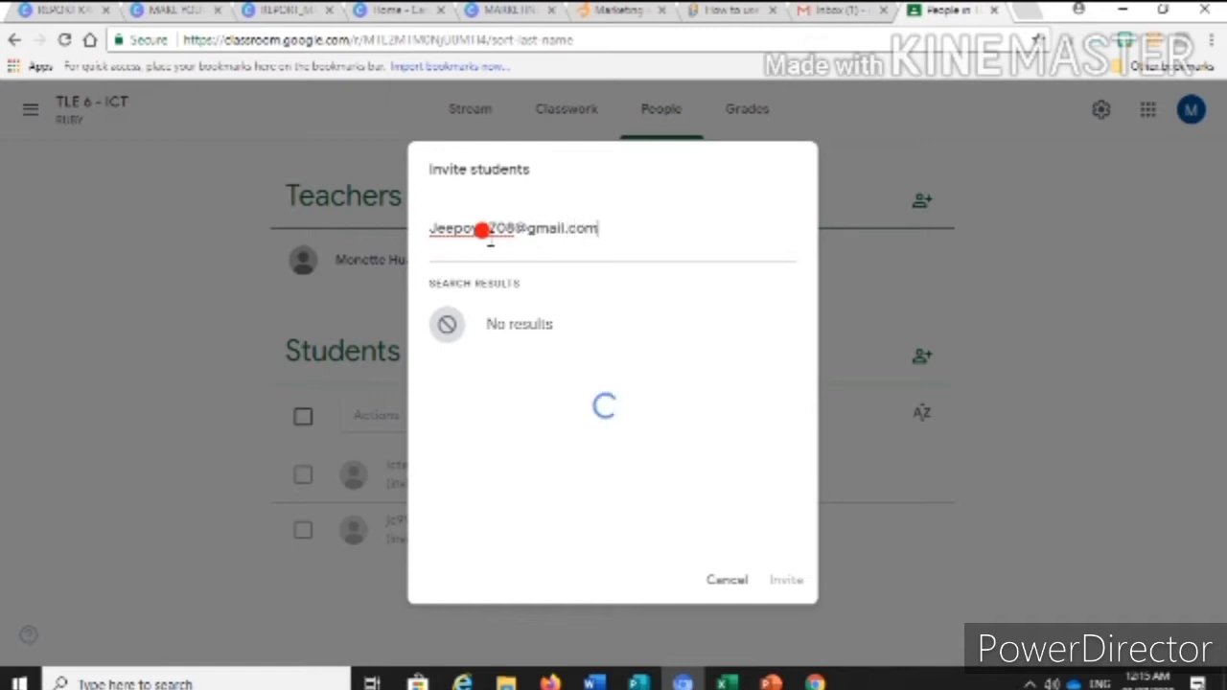
click(519, 326)
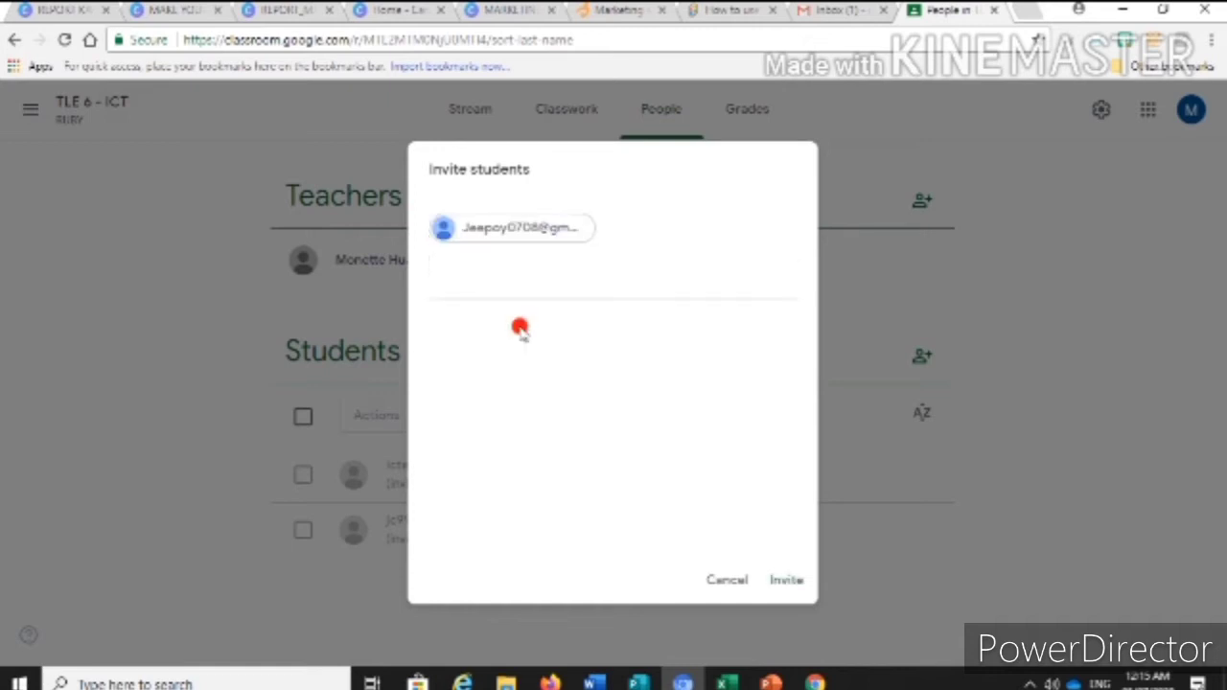
click(784, 583)
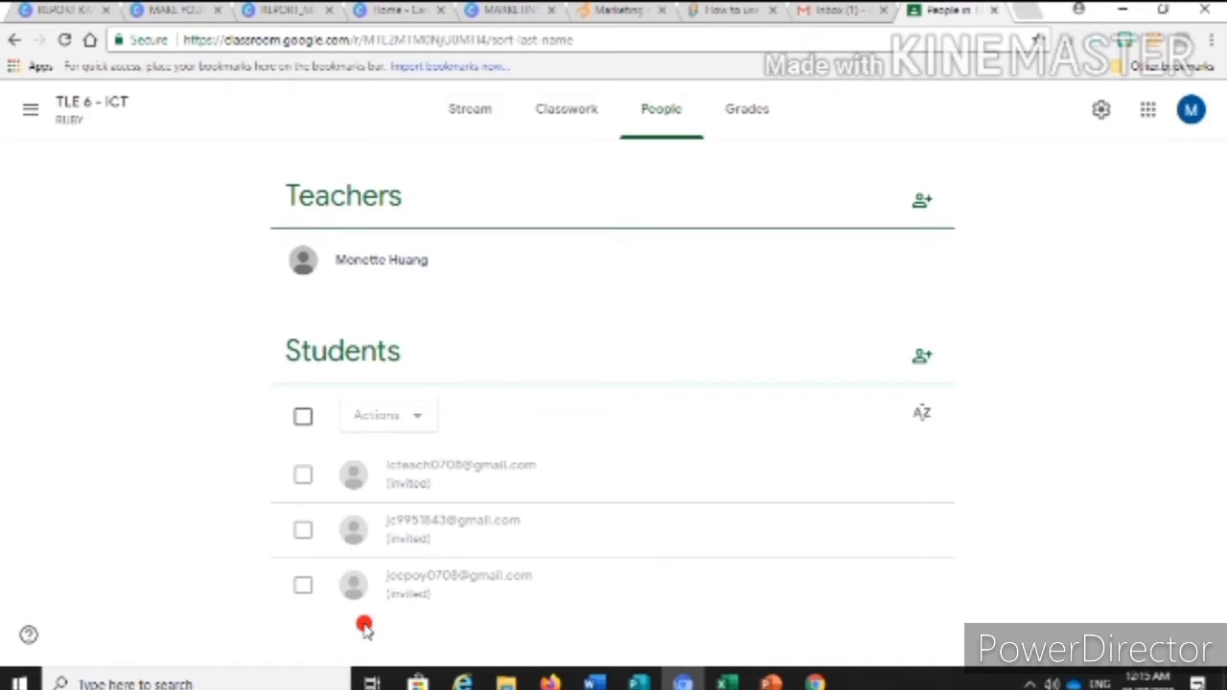
Switch to the invited student's Gmail inbox and reload it to fetch the class invitation.
click(814, 682)
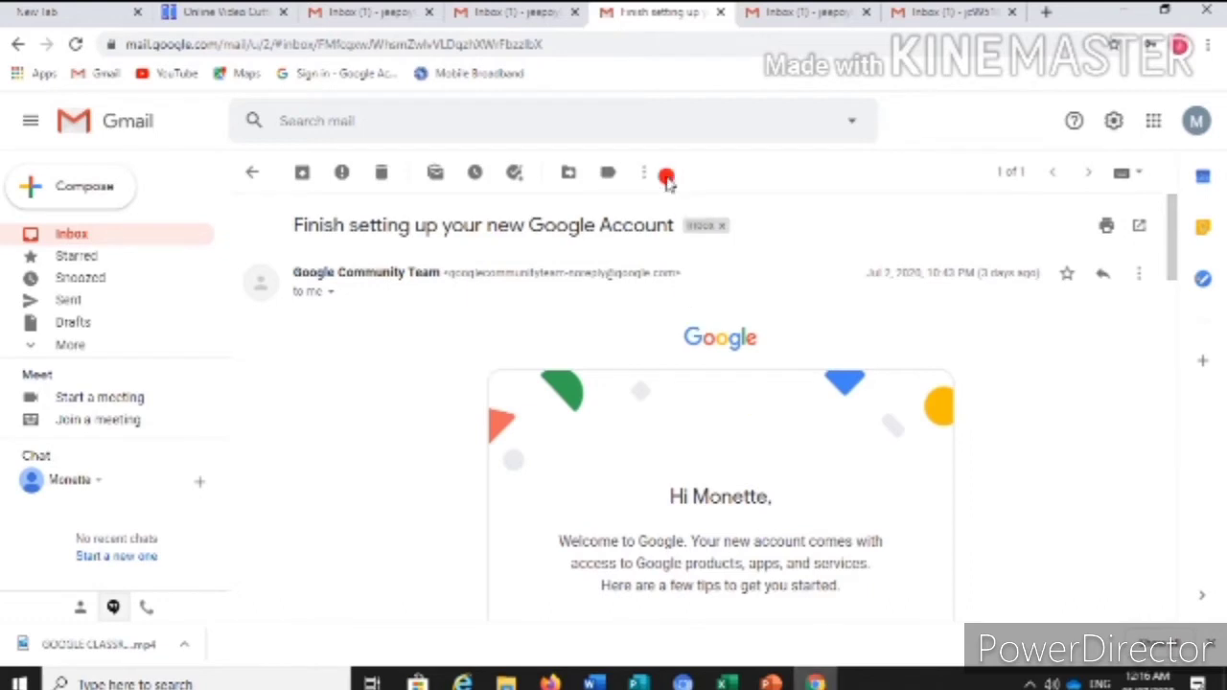
click(771, 14)
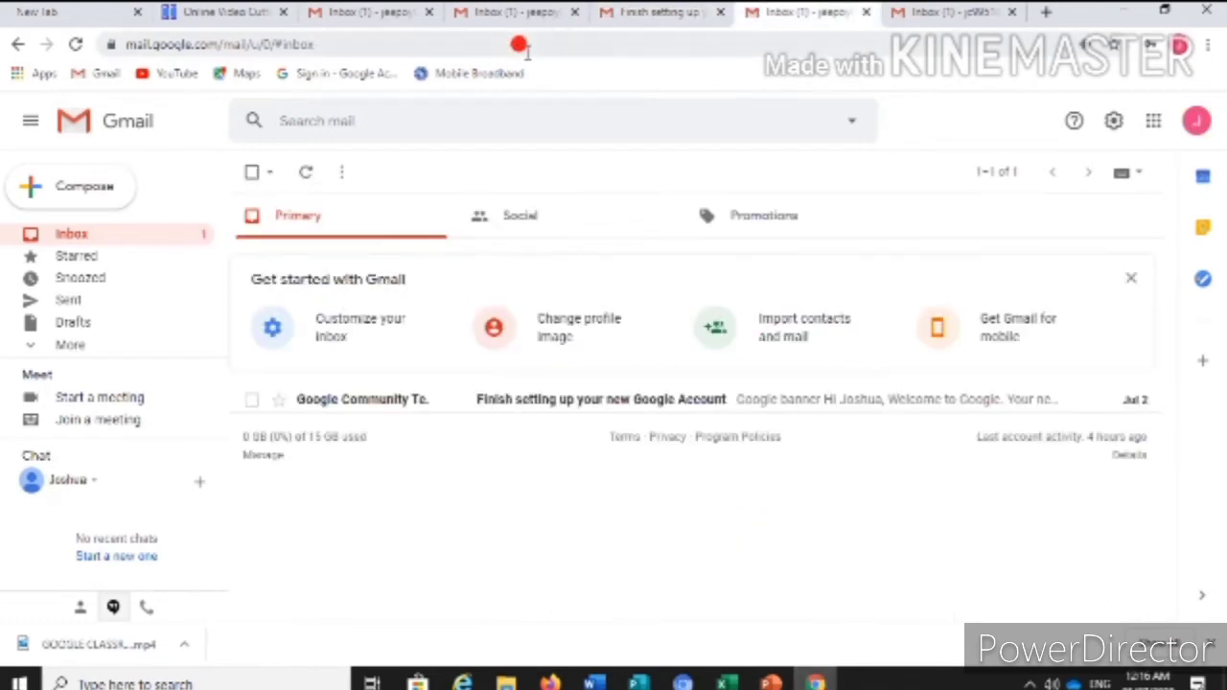
click(926, 13)
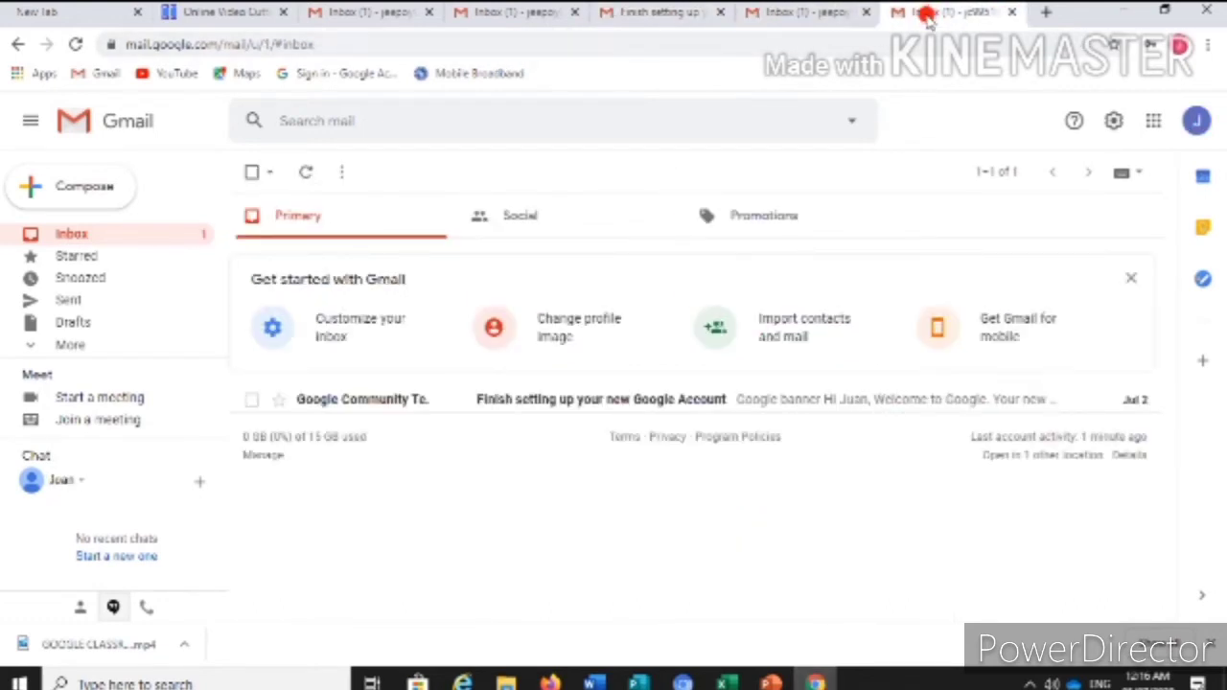
click(330, 44)
key(Return)
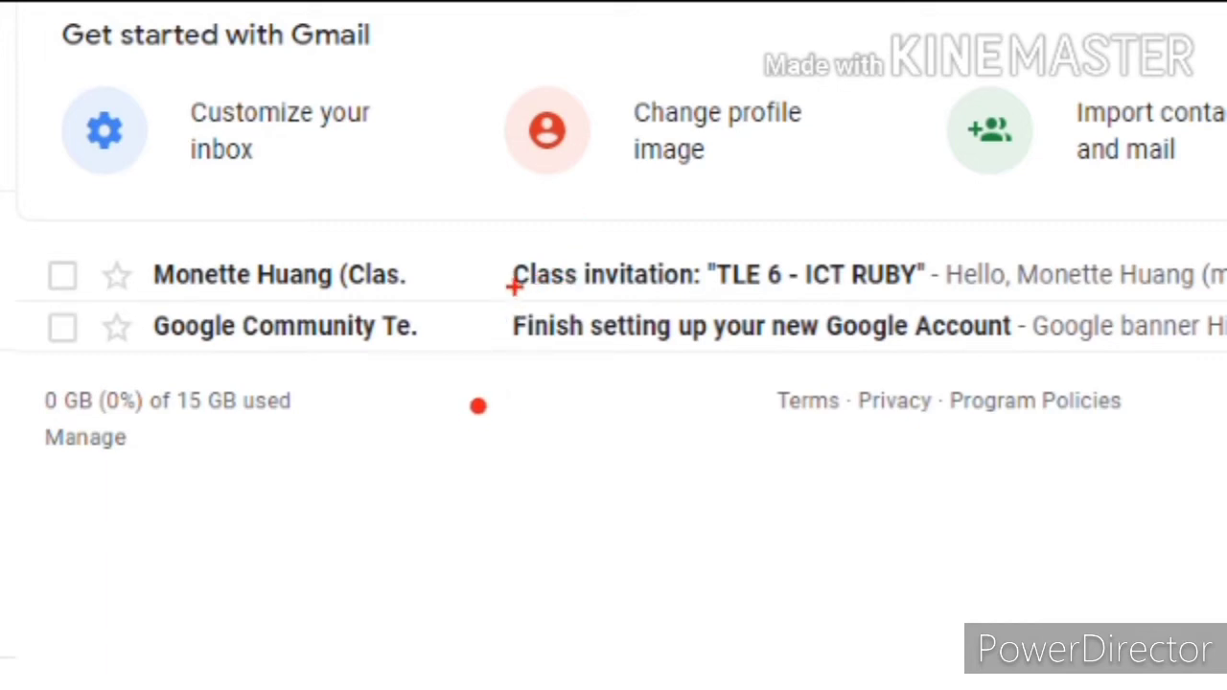
mouse_move(480, 406)
mouse_down()
mouse_move(578, 394)
mouse_move(479, 389)
mouse_move(471, 405)
mouse_move(497, 412)
mouse_up()
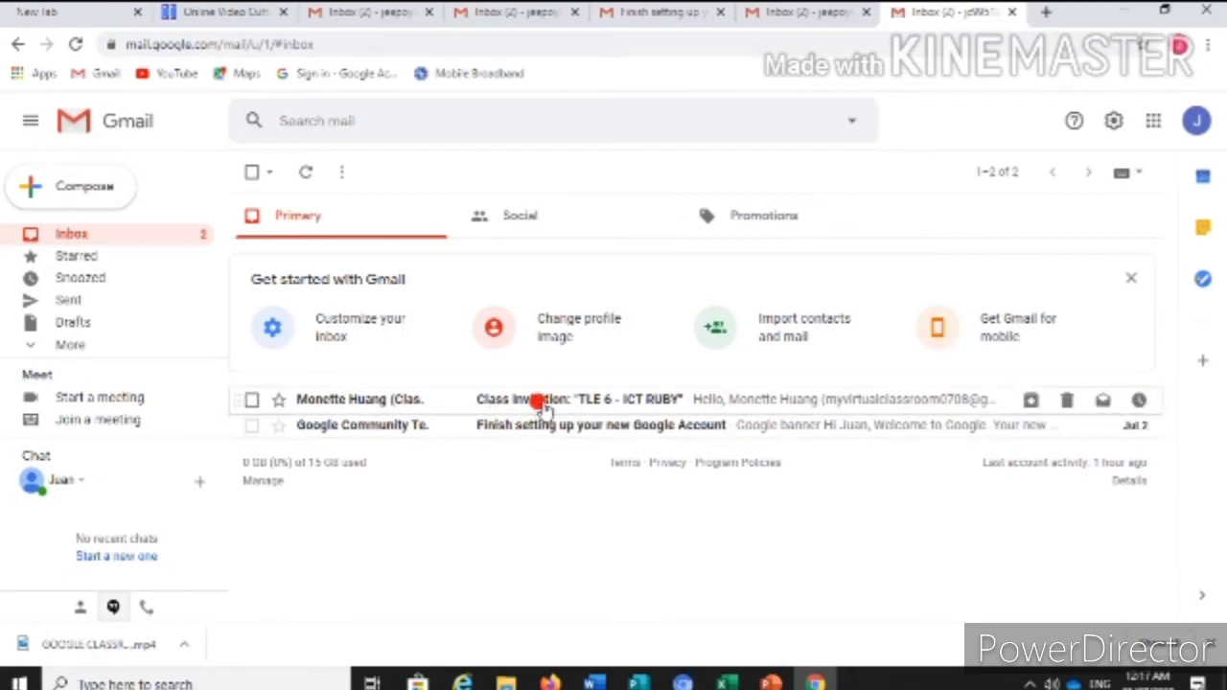
Open the TLE 6 - ICT RUBY invitation e-mail and accept it from the invitation card.
click(540, 403)
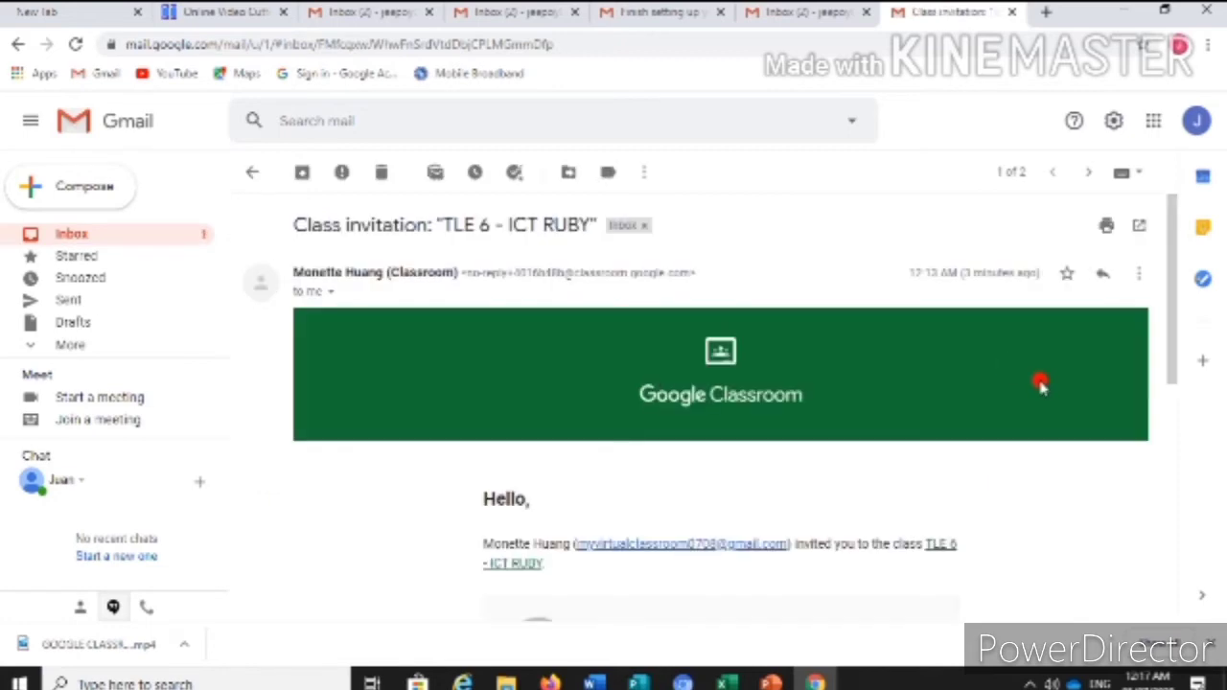
drag(1177, 337, 1172, 458)
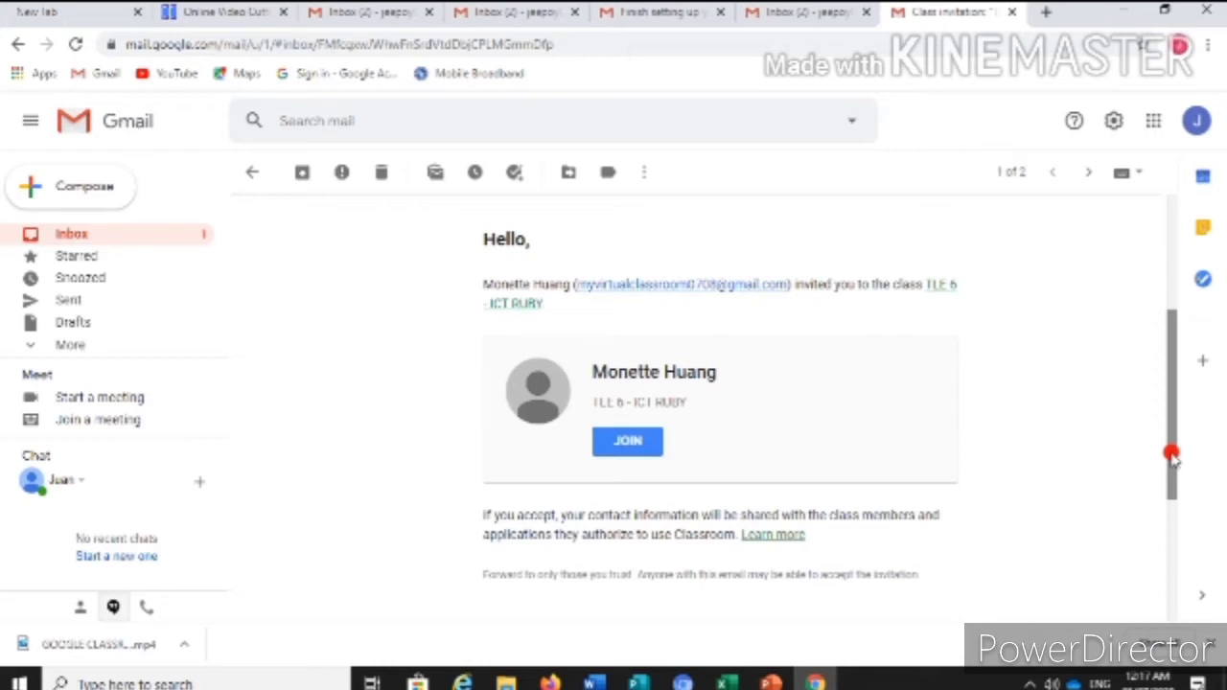
scroll(1171, 433, down, 1)
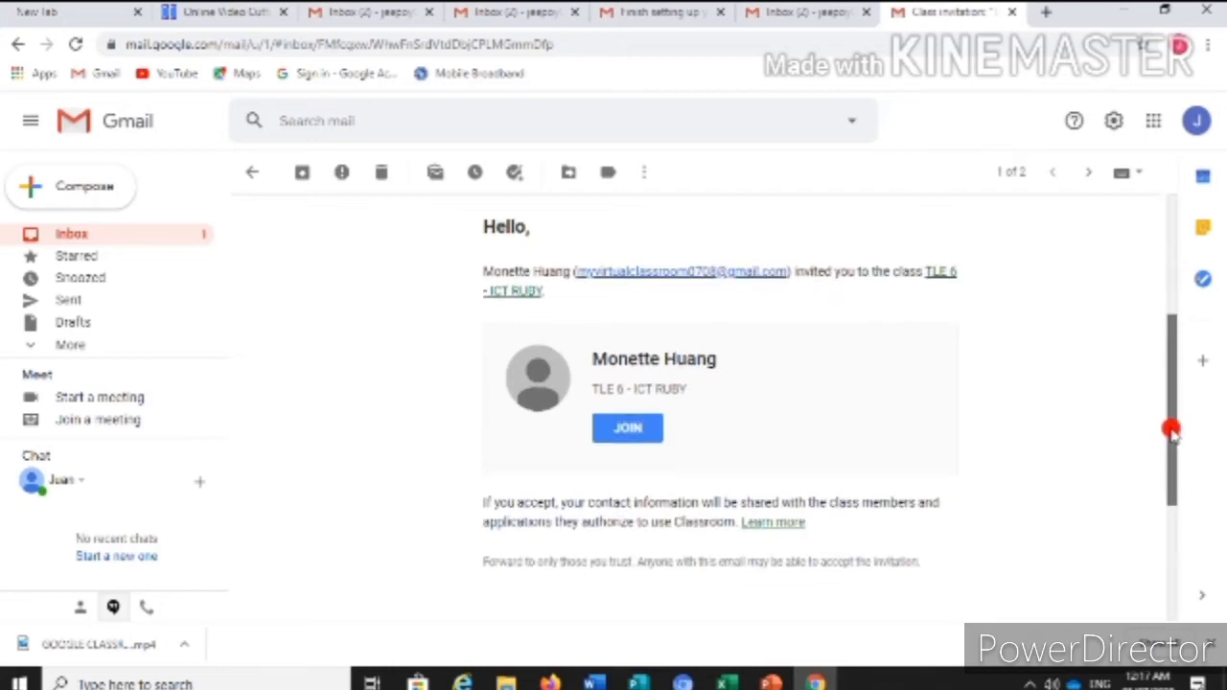
scroll(1172, 433, down, 1)
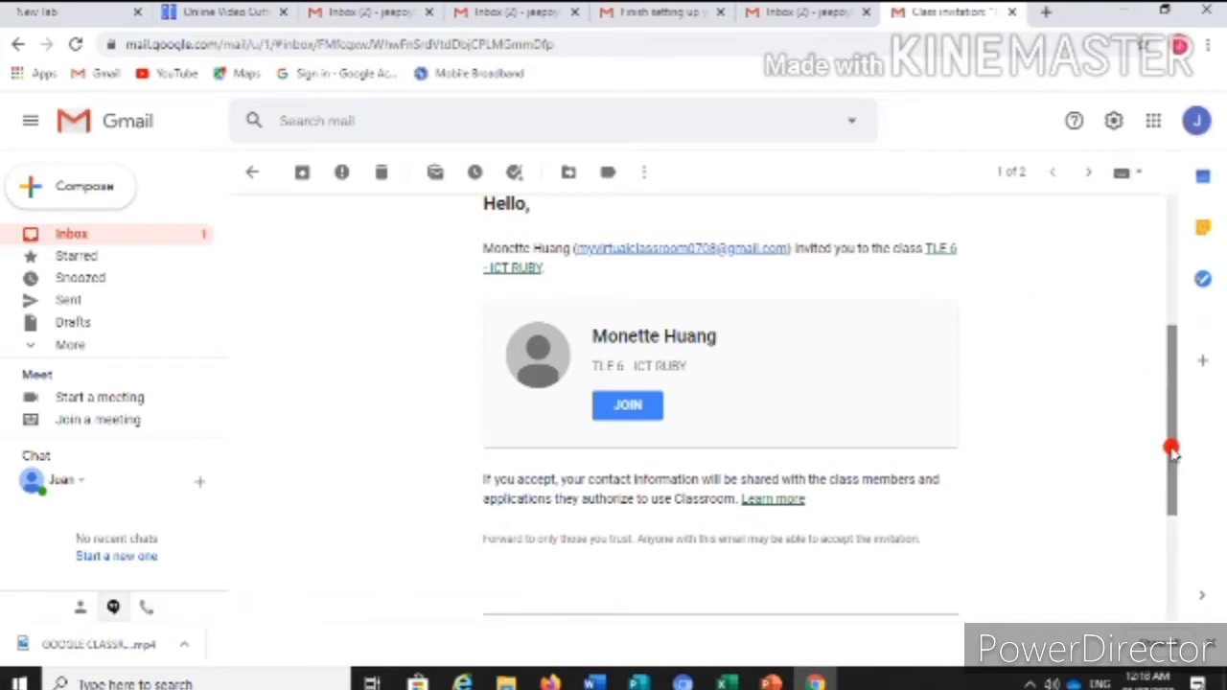
drag(1171, 451, 1047, 422)
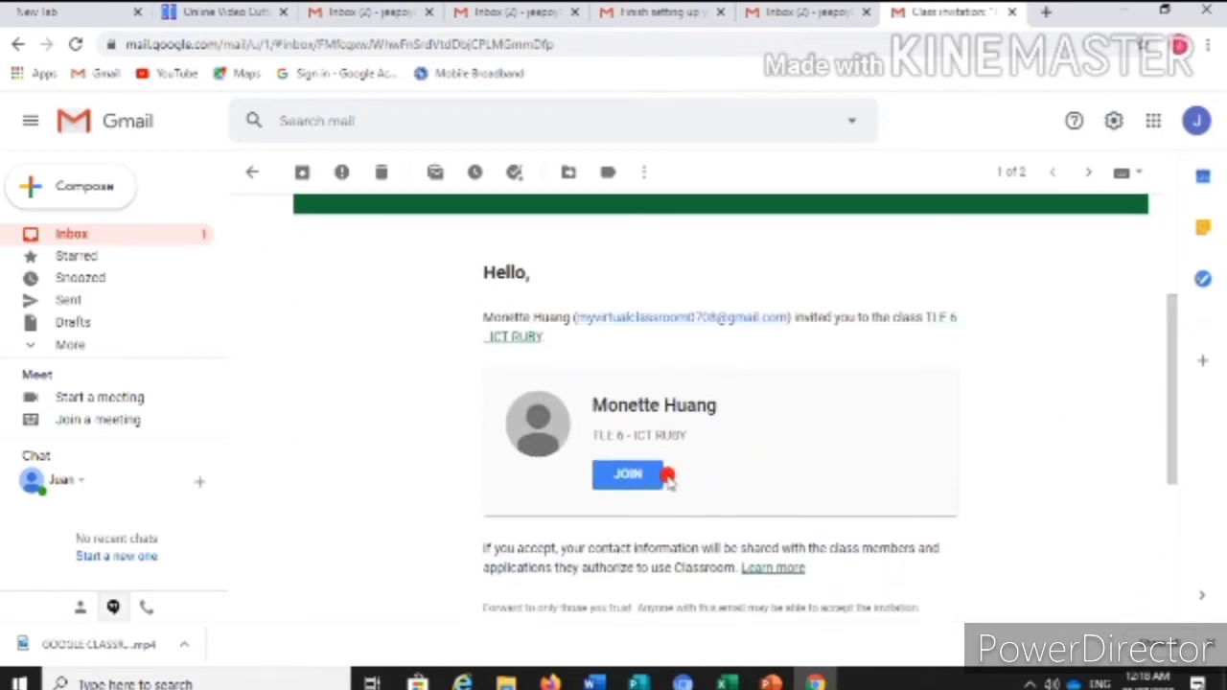
click(630, 476)
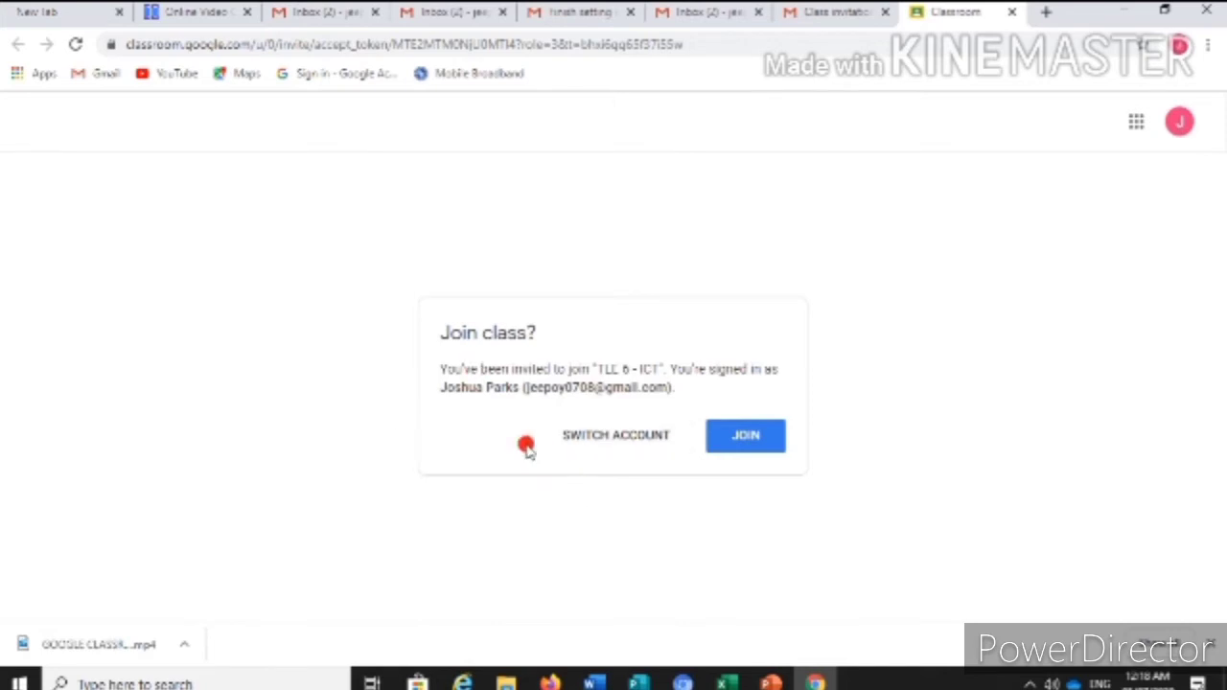
Confirm joining TLE 6 - ICT on the Join class? prompt.
drag(439, 386, 675, 387)
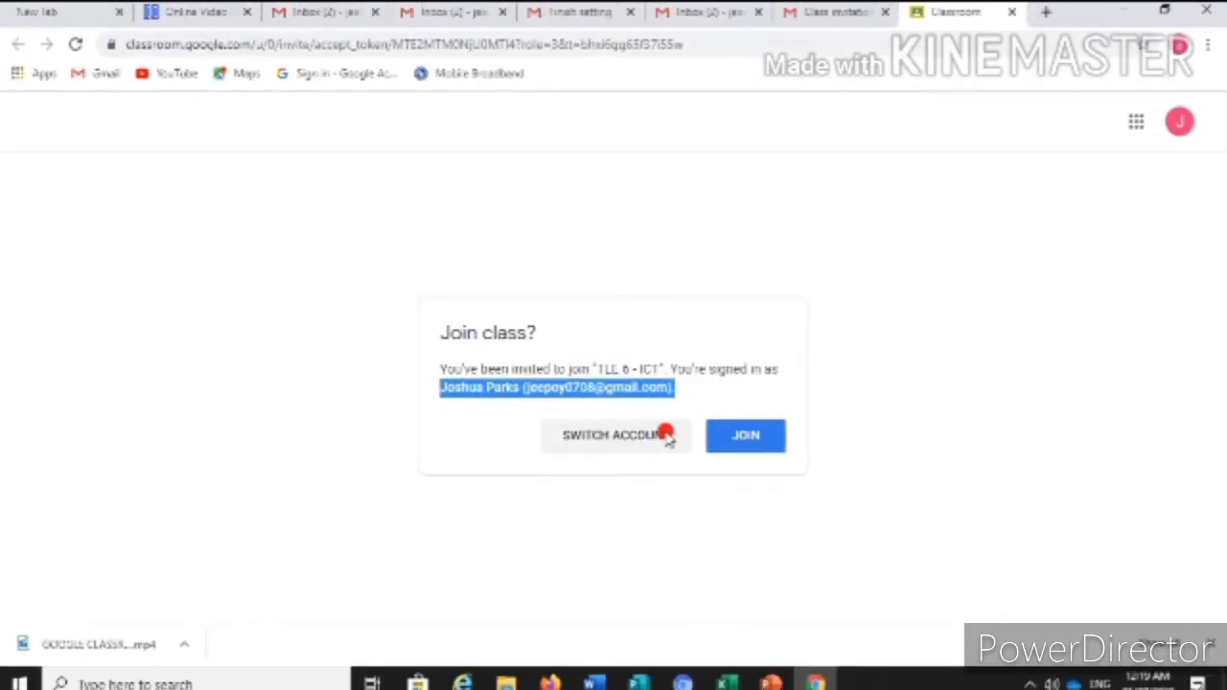
click(741, 444)
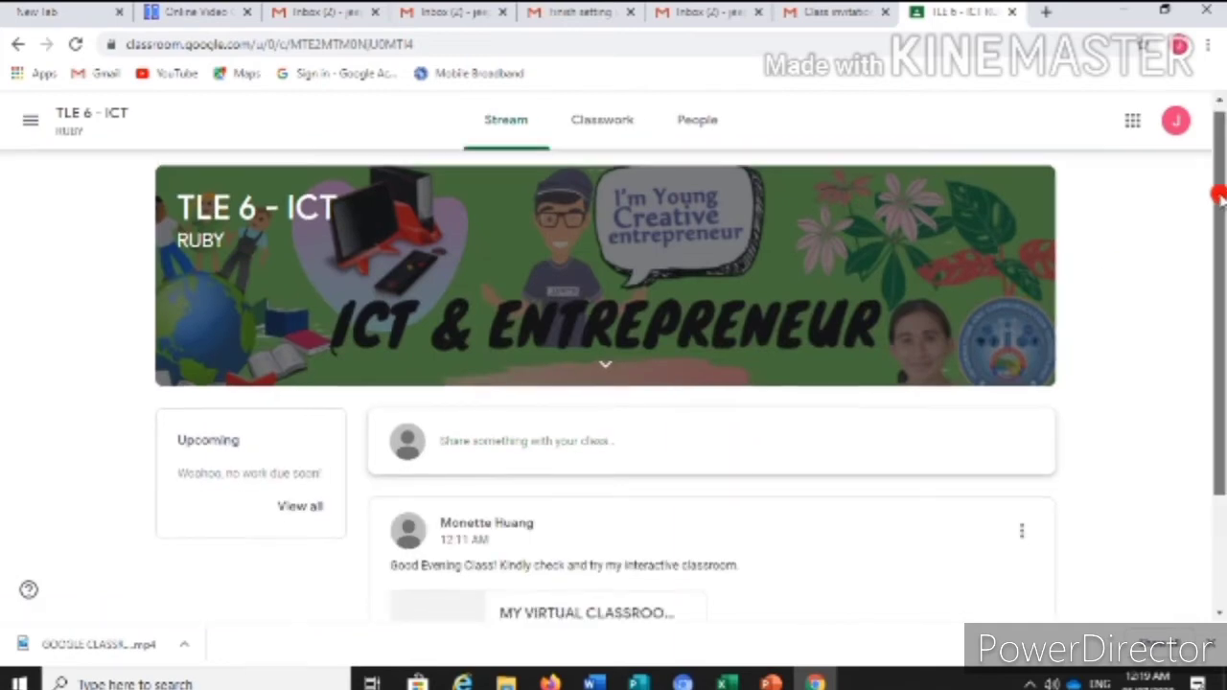
Bring back the teacher's TLE 6 - ICT People page window and restore it to a smaller size.
mouse_move(1219, 192)
mouse_down()
mouse_move(1221, 251)
mouse_move(1221, 173)
mouse_up()
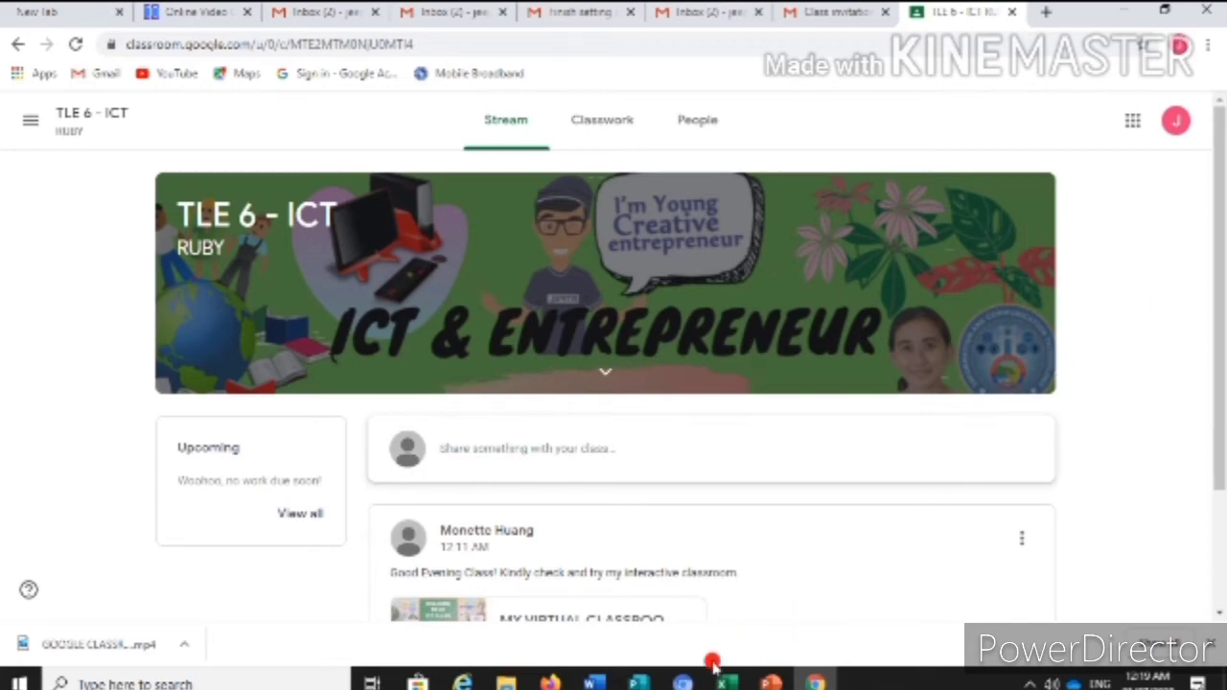
click(683, 682)
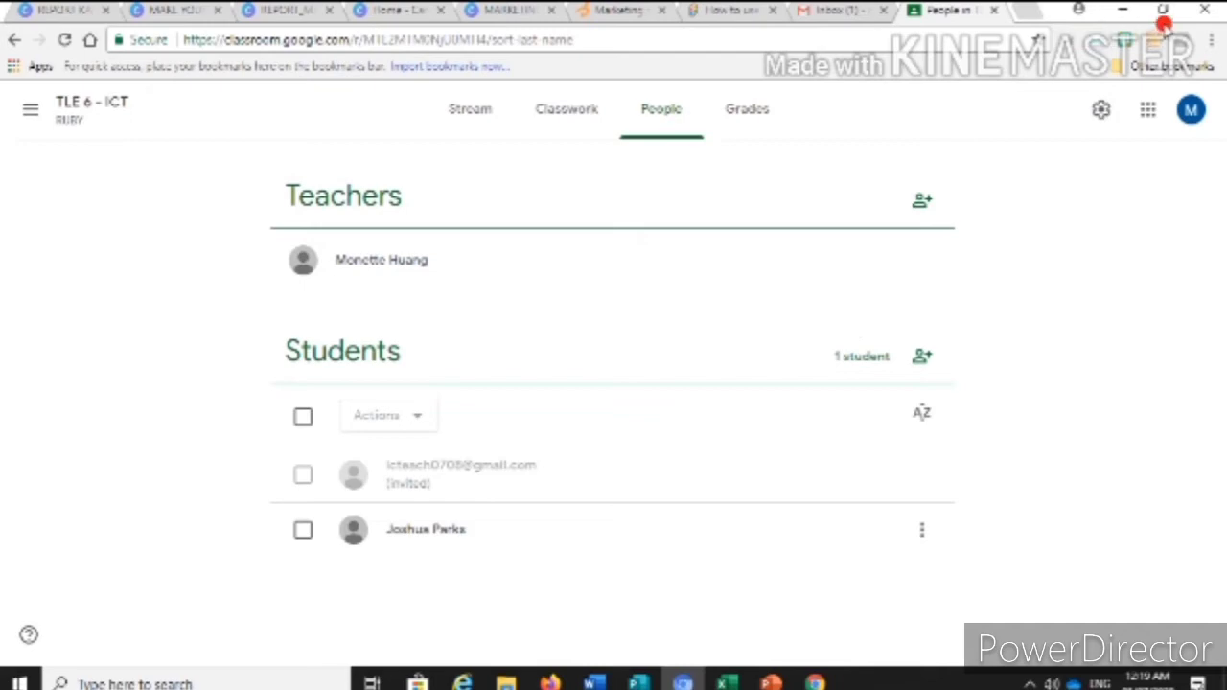
click(1163, 10)
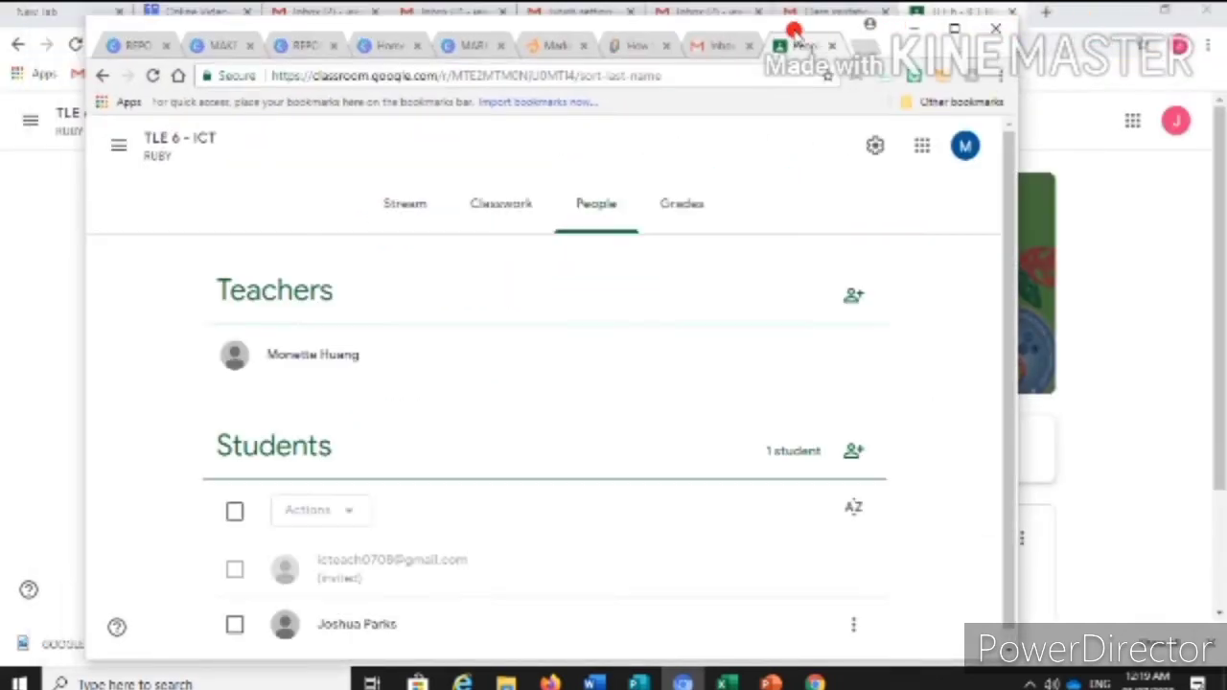
Rearrange the Chrome windows and maximize the student's TLE 6 - ICT class window.
drag(790, 25, 539, 34)
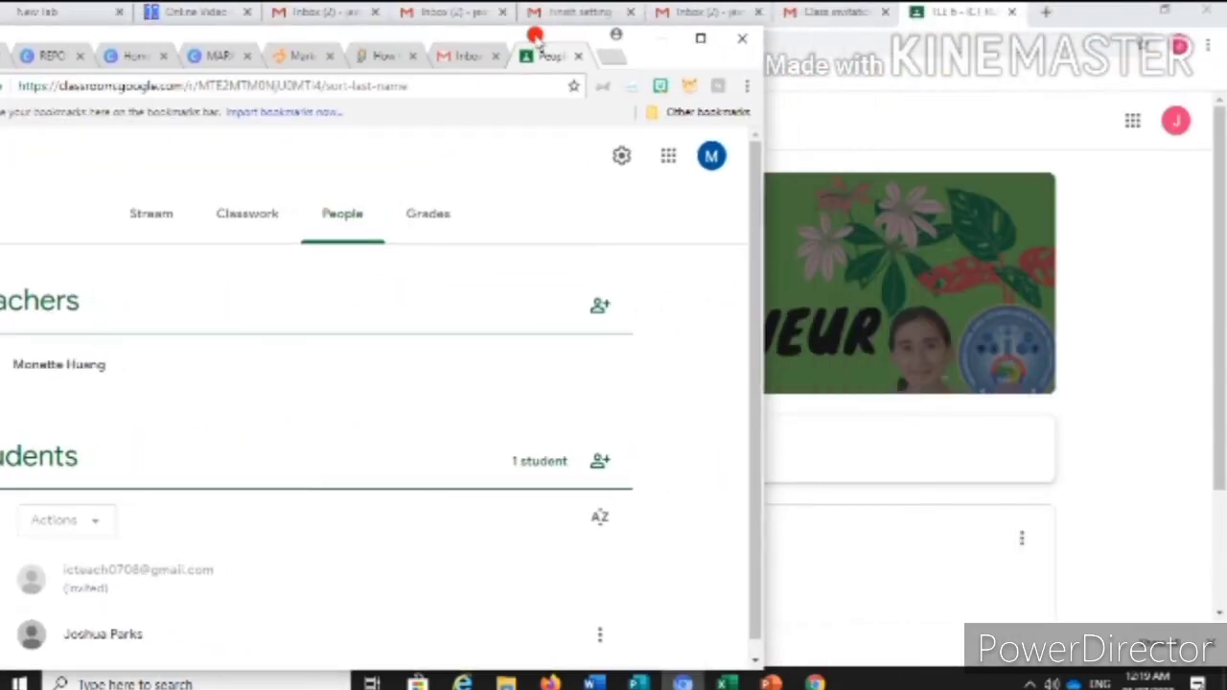
click(1164, 13)
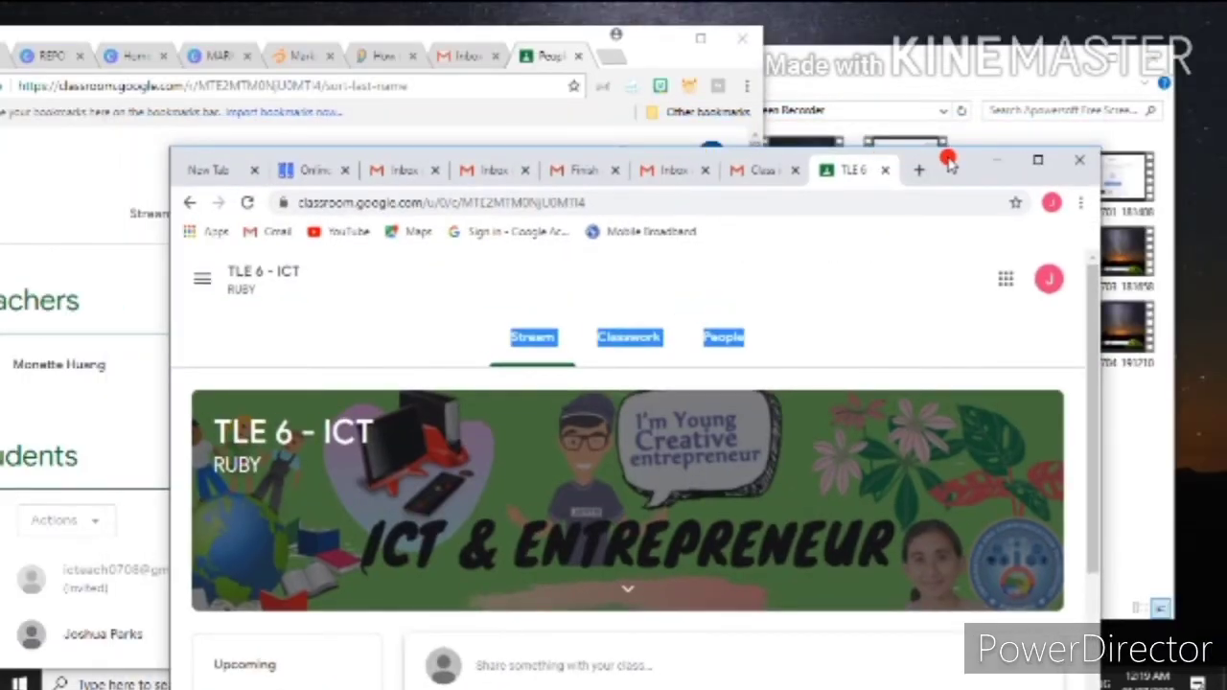
drag(948, 163, 747, 261)
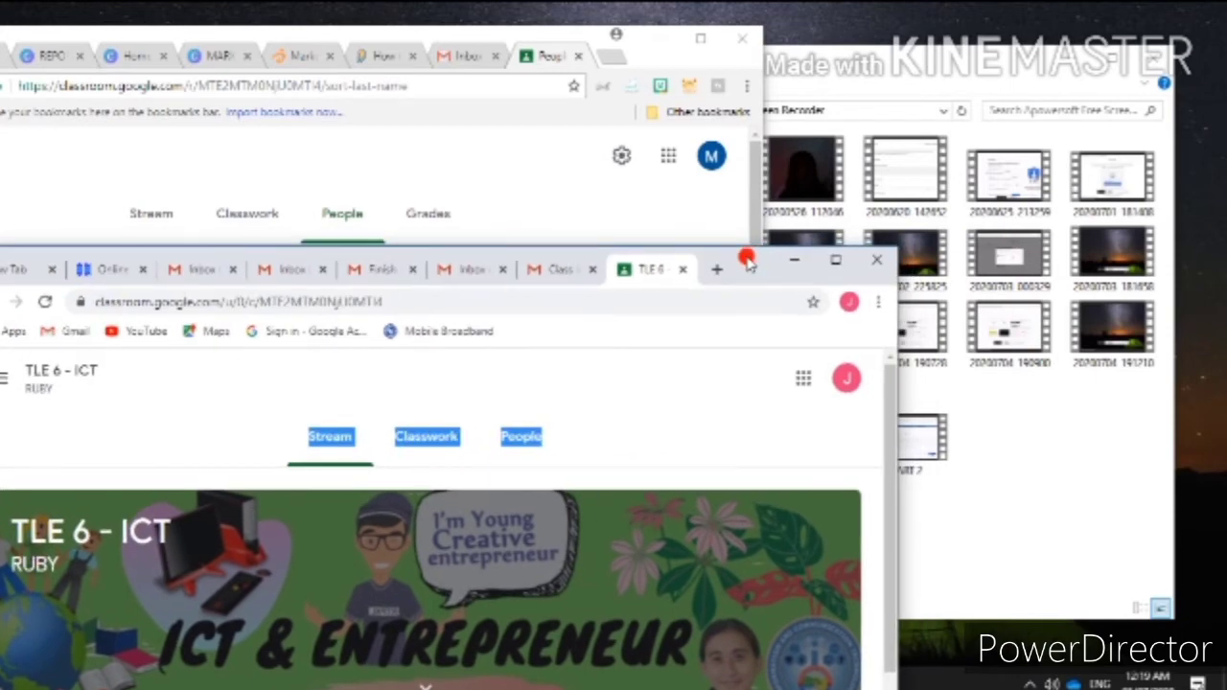
click(616, 448)
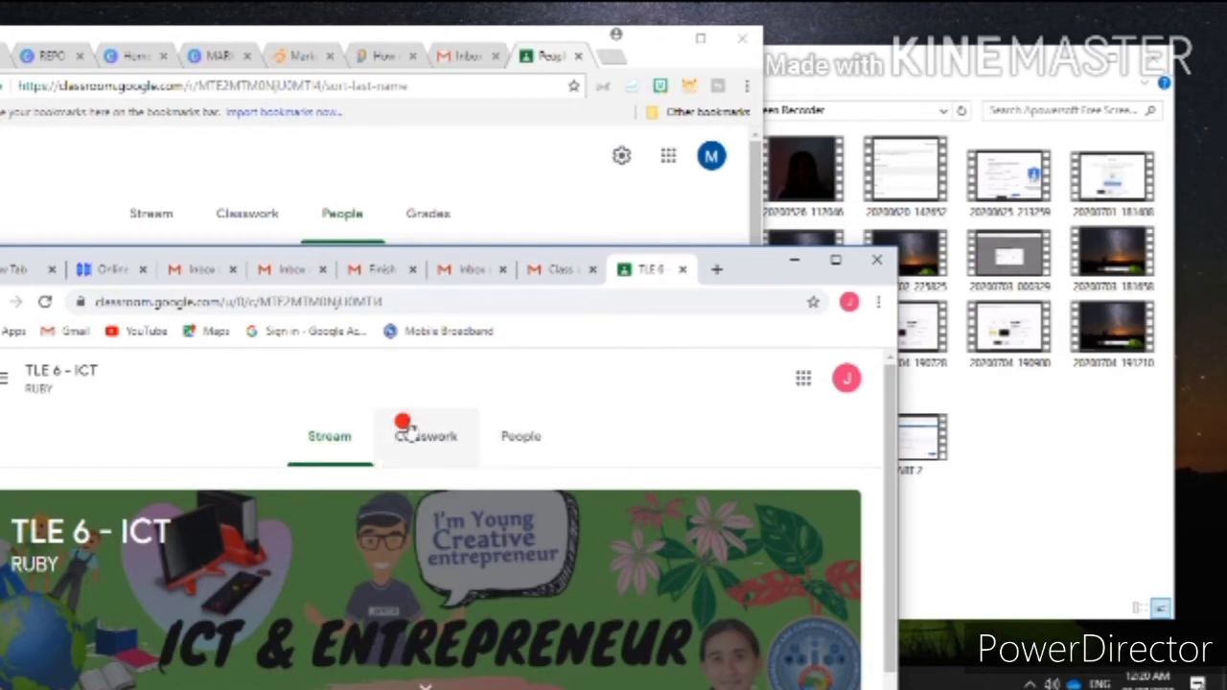
drag(272, 409, 265, 419)
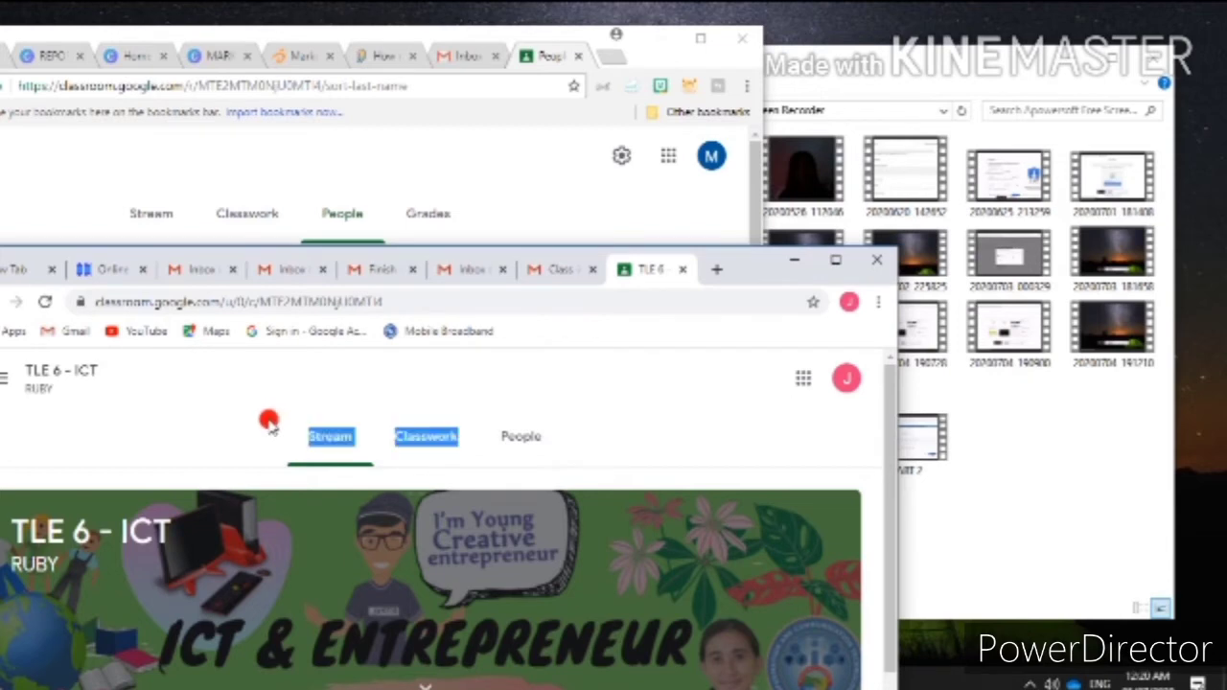
click(265, 431)
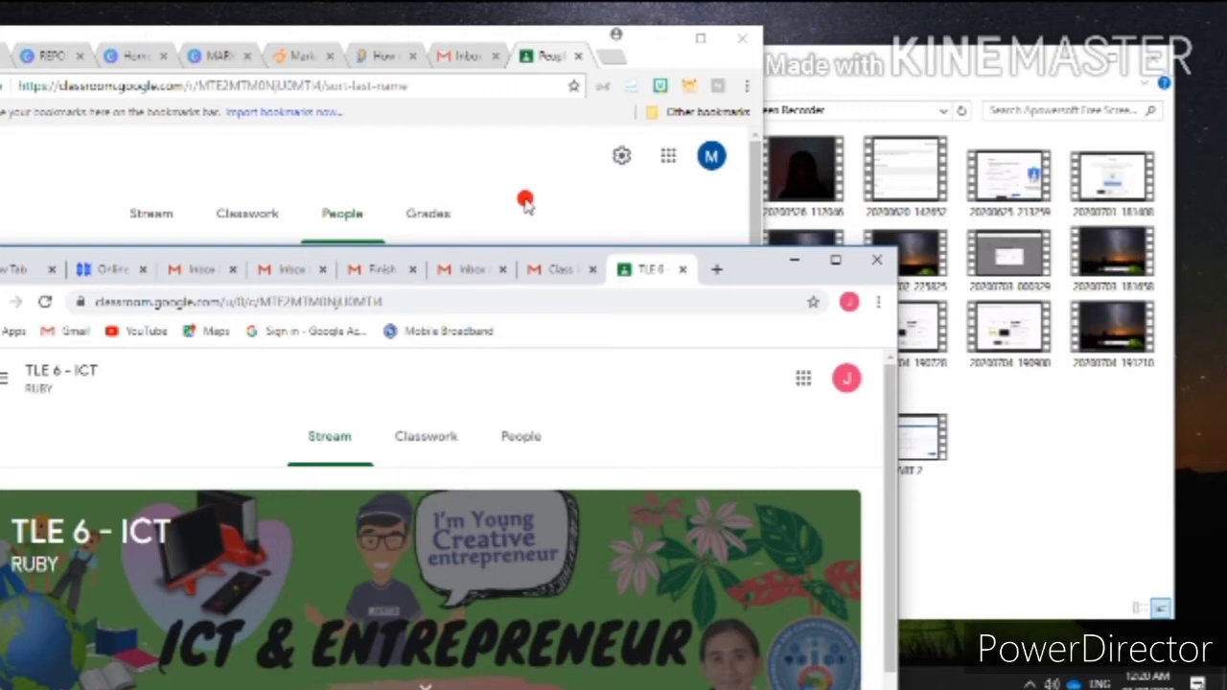
click(834, 262)
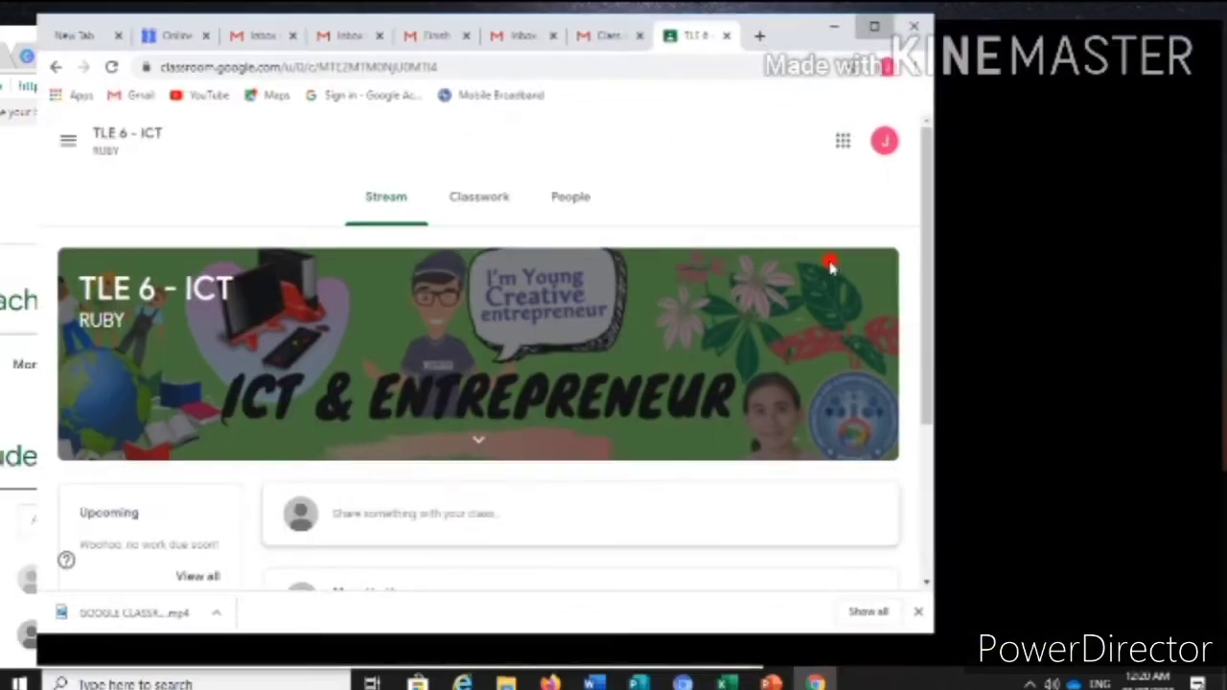
click(682, 683)
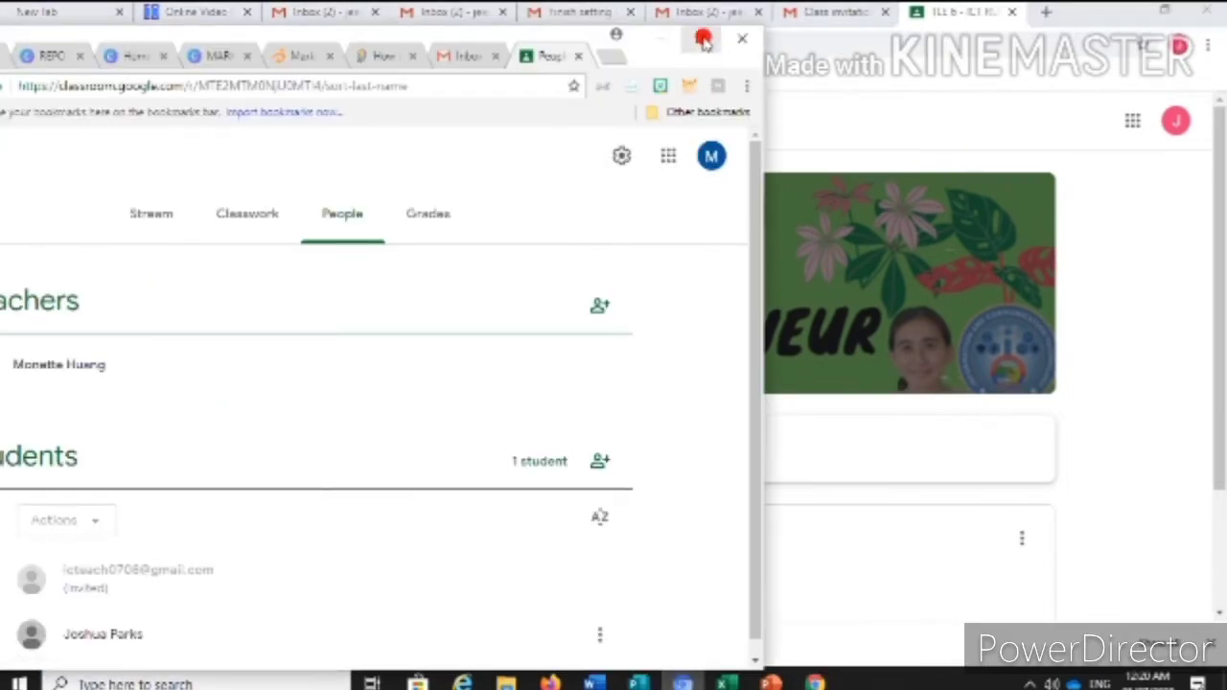
click(704, 40)
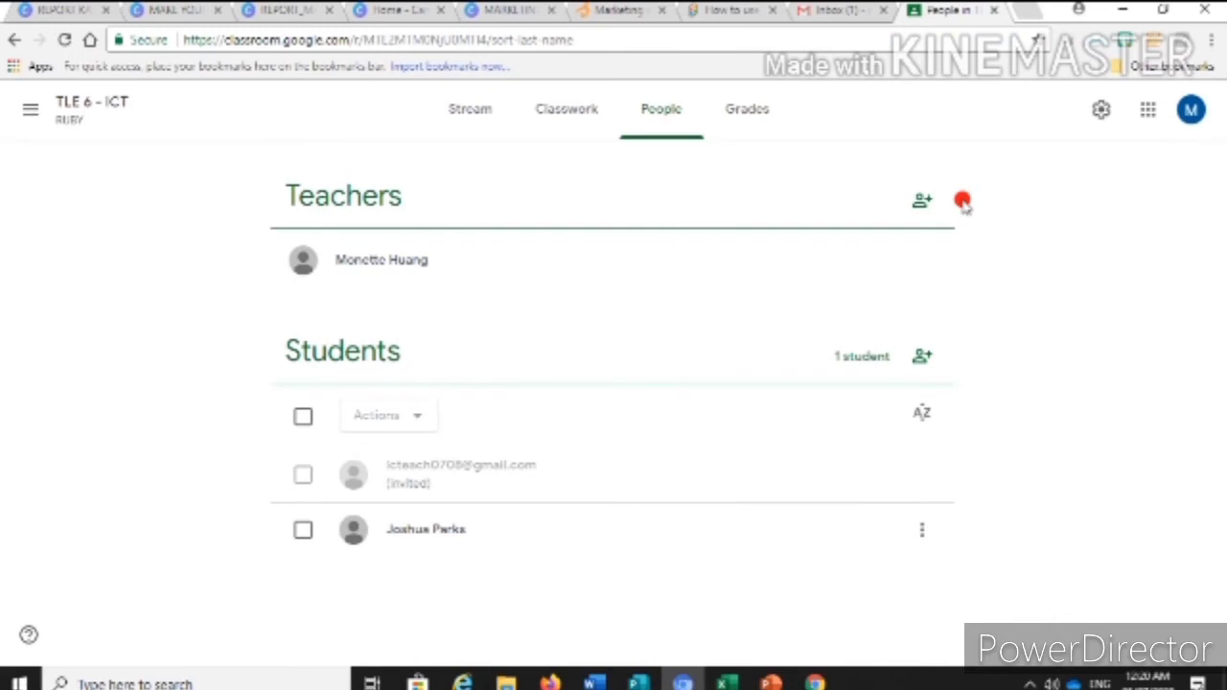
click(383, 39)
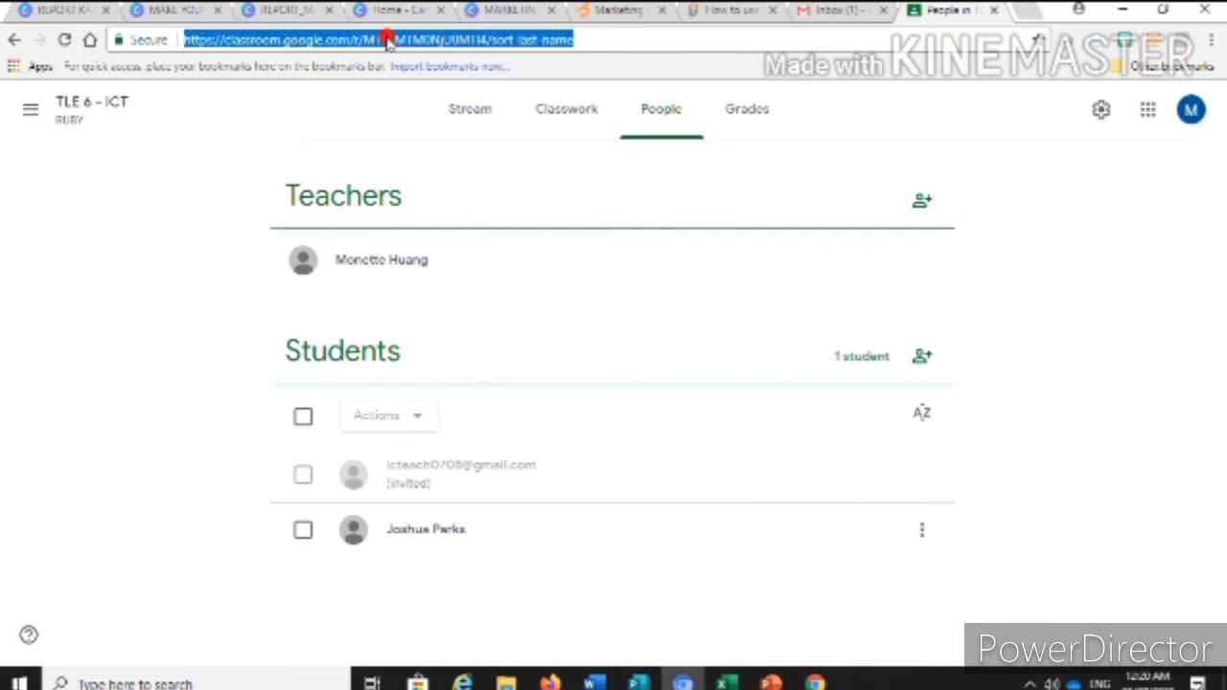
key(Return)
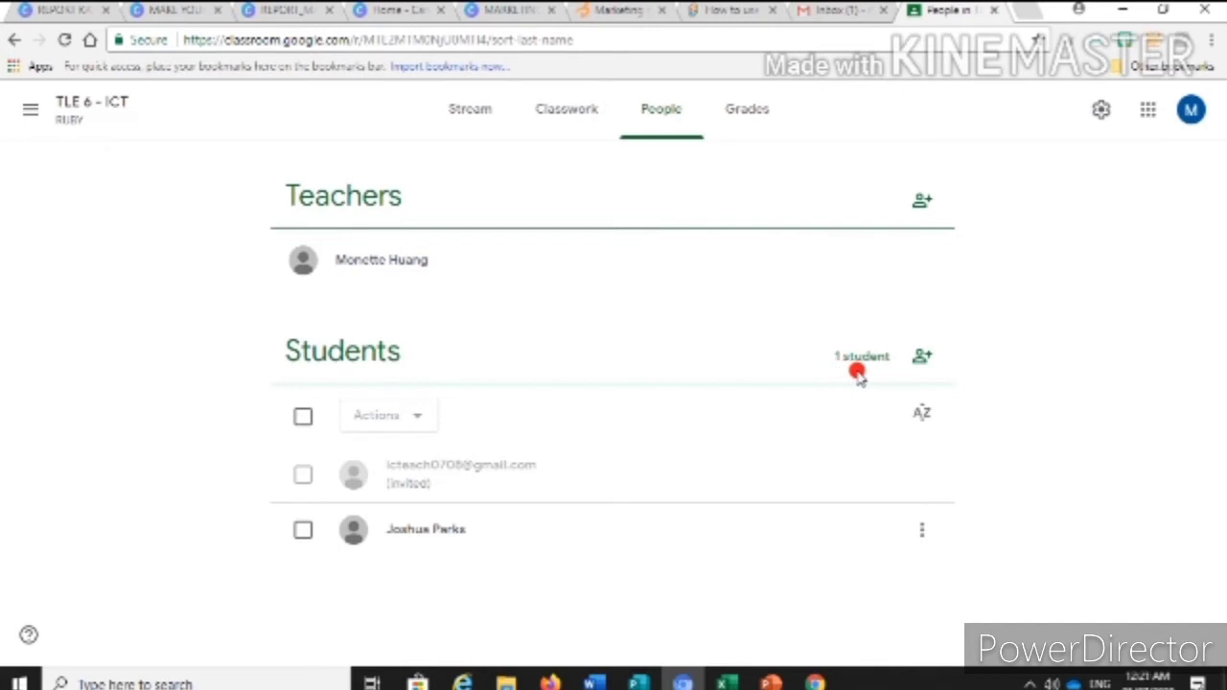
click(32, 114)
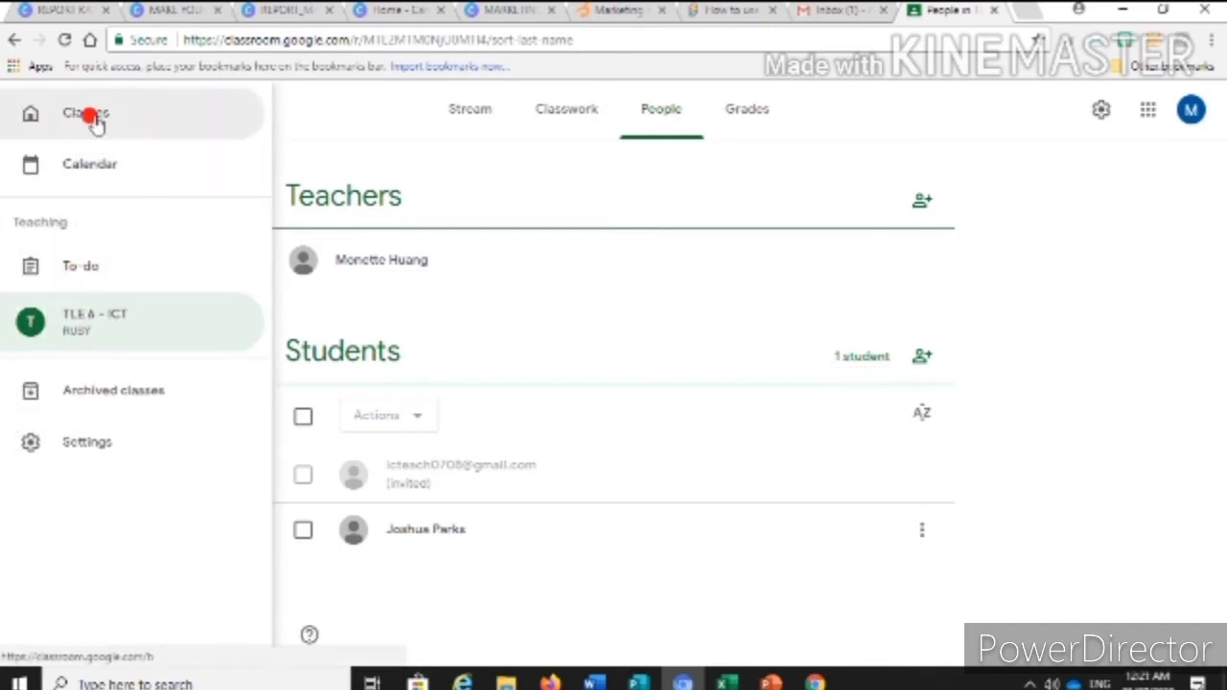
click(89, 116)
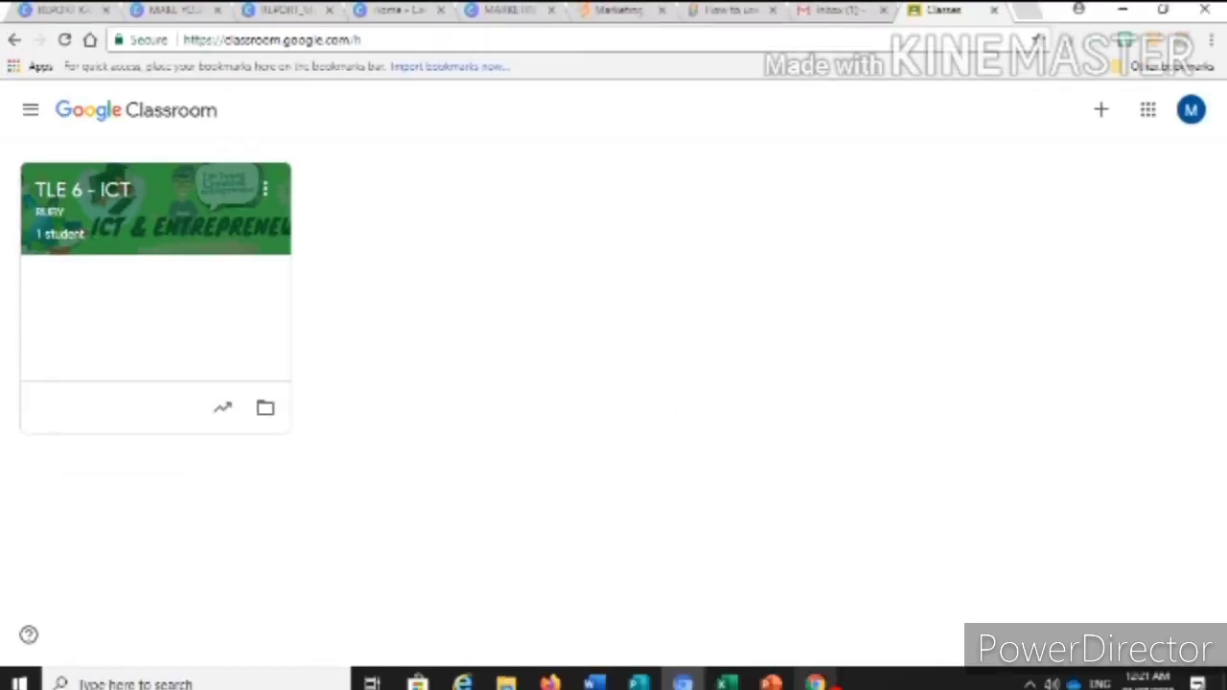
click(813, 682)
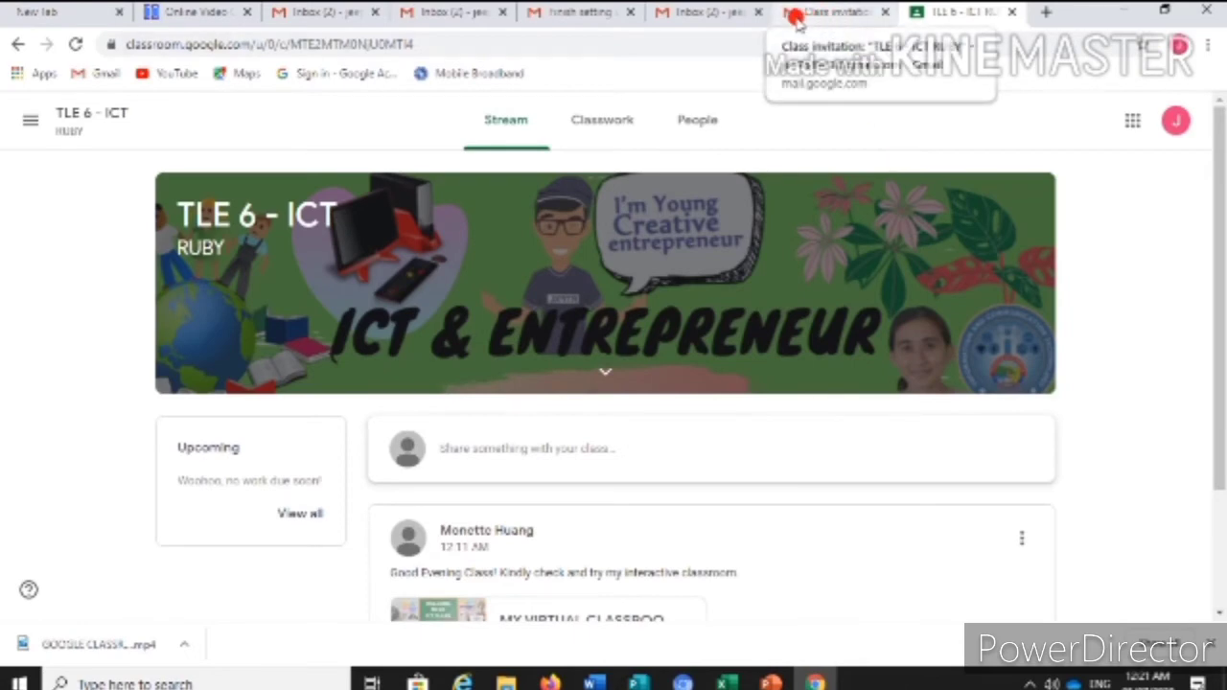
View the class invitation, then switch to the other account's inbox and open its account menu.
click(796, 23)
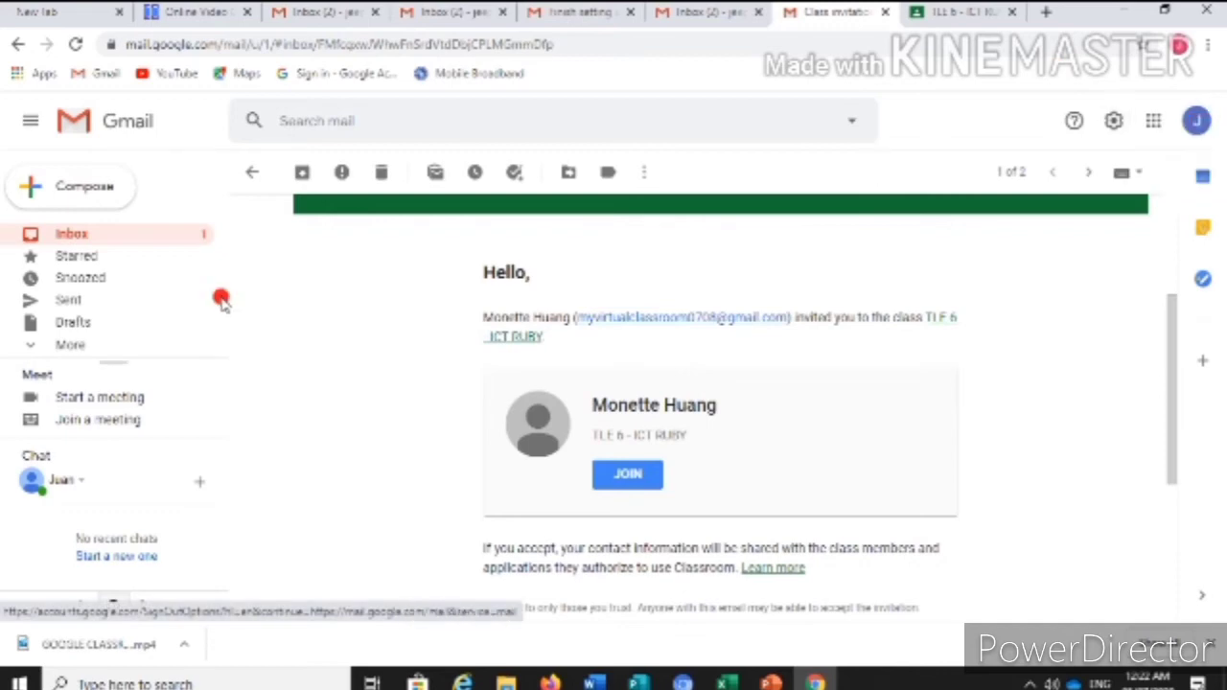
click(123, 236)
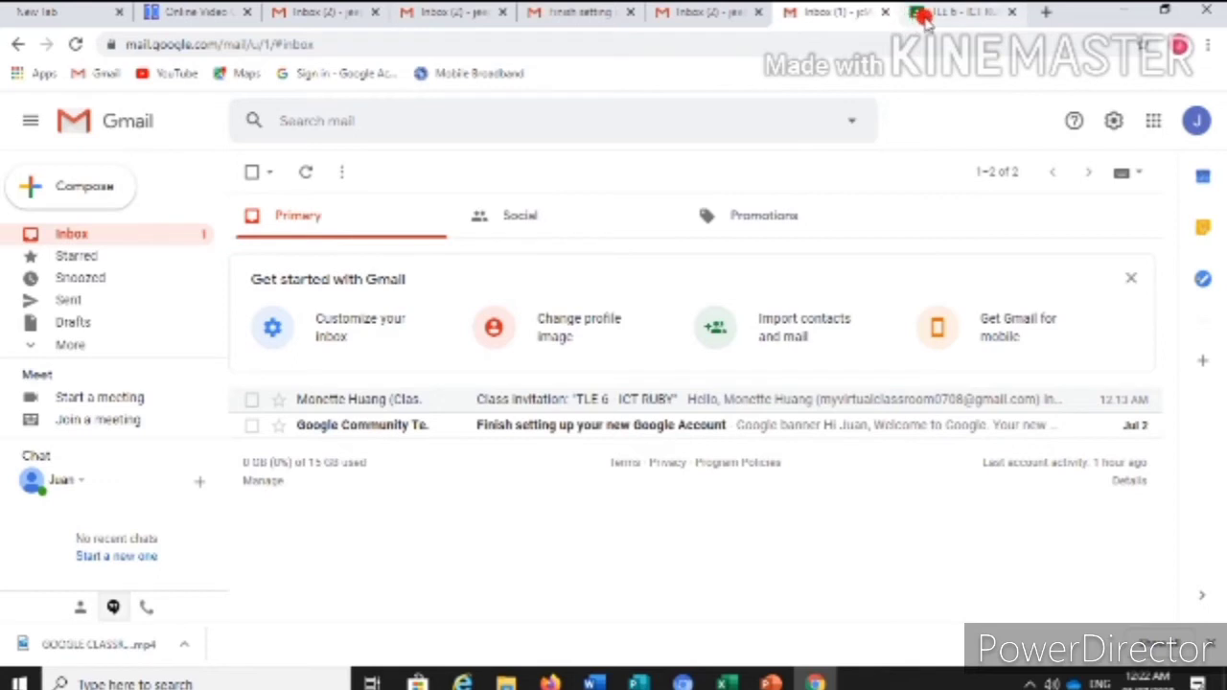
click(1179, 46)
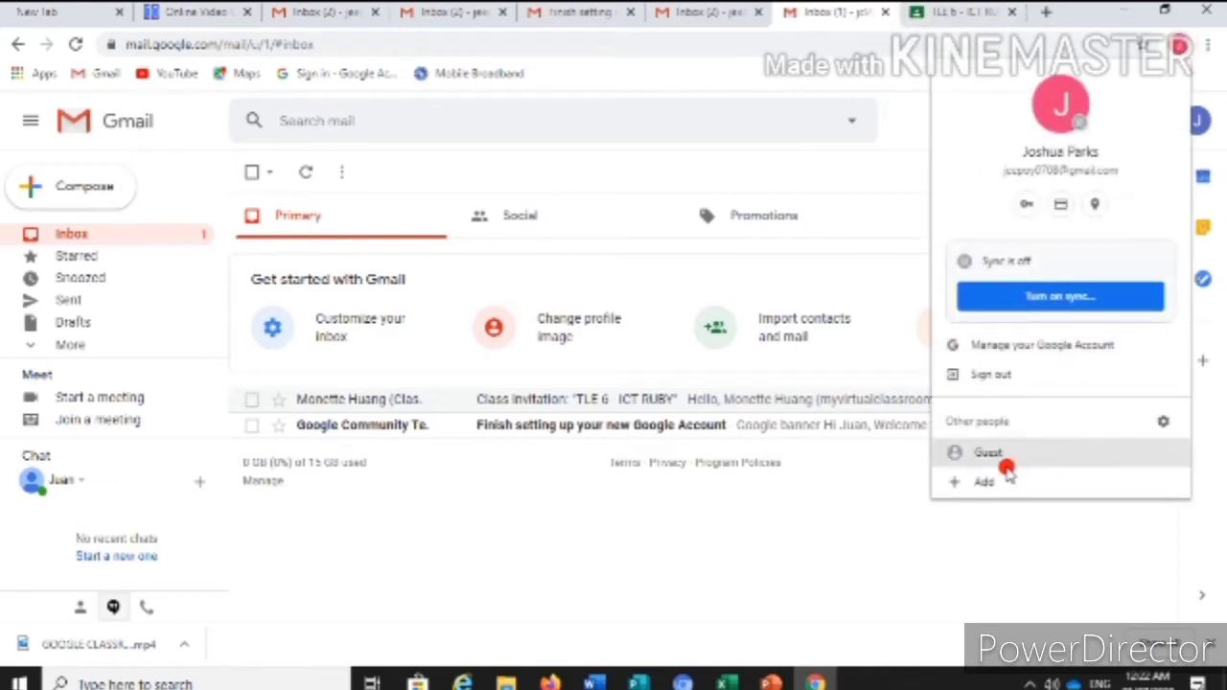
click(1008, 379)
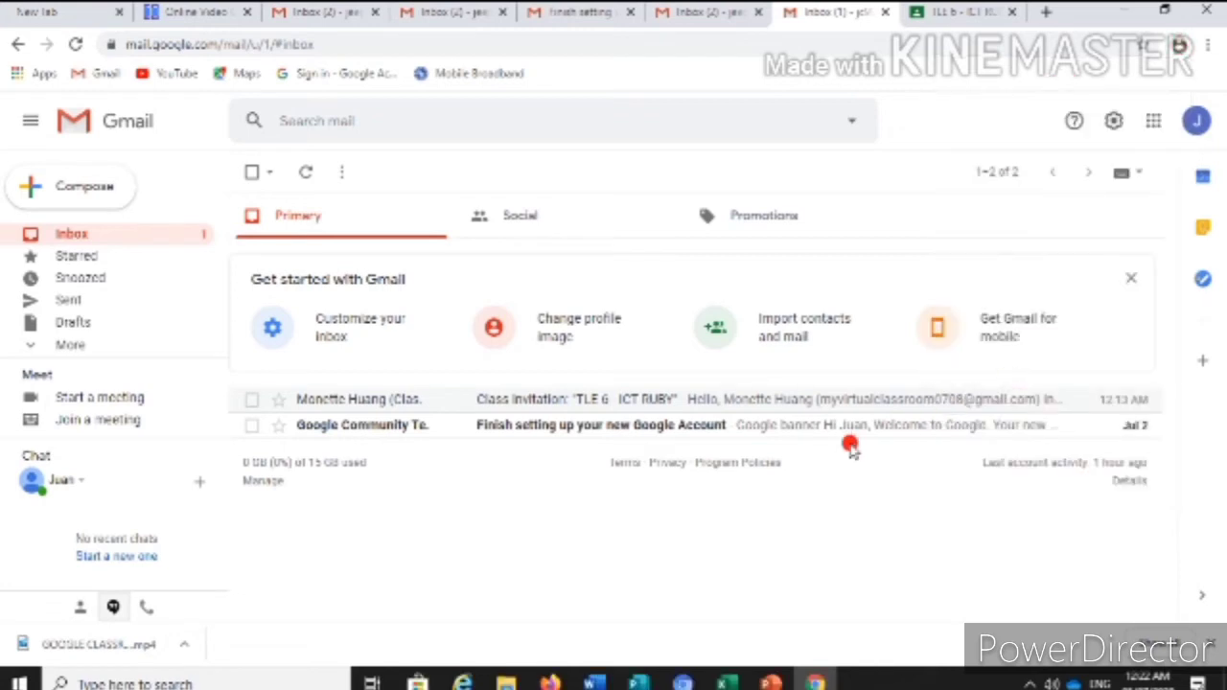
click(696, 12)
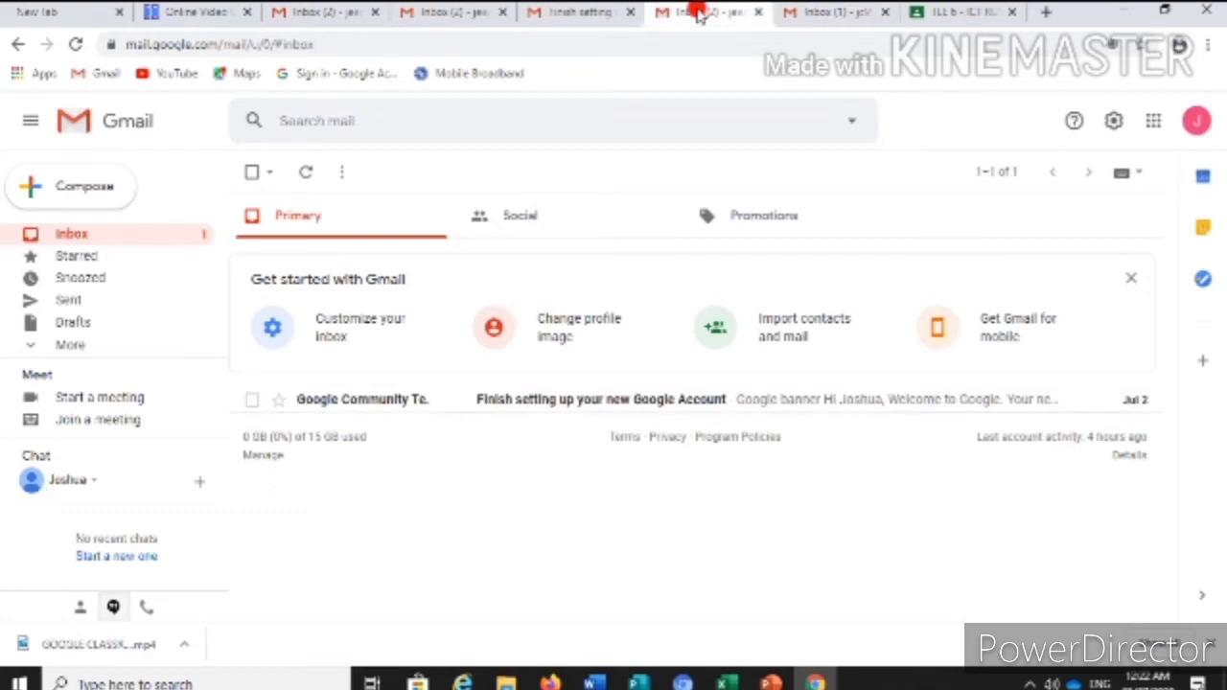
click(1197, 121)
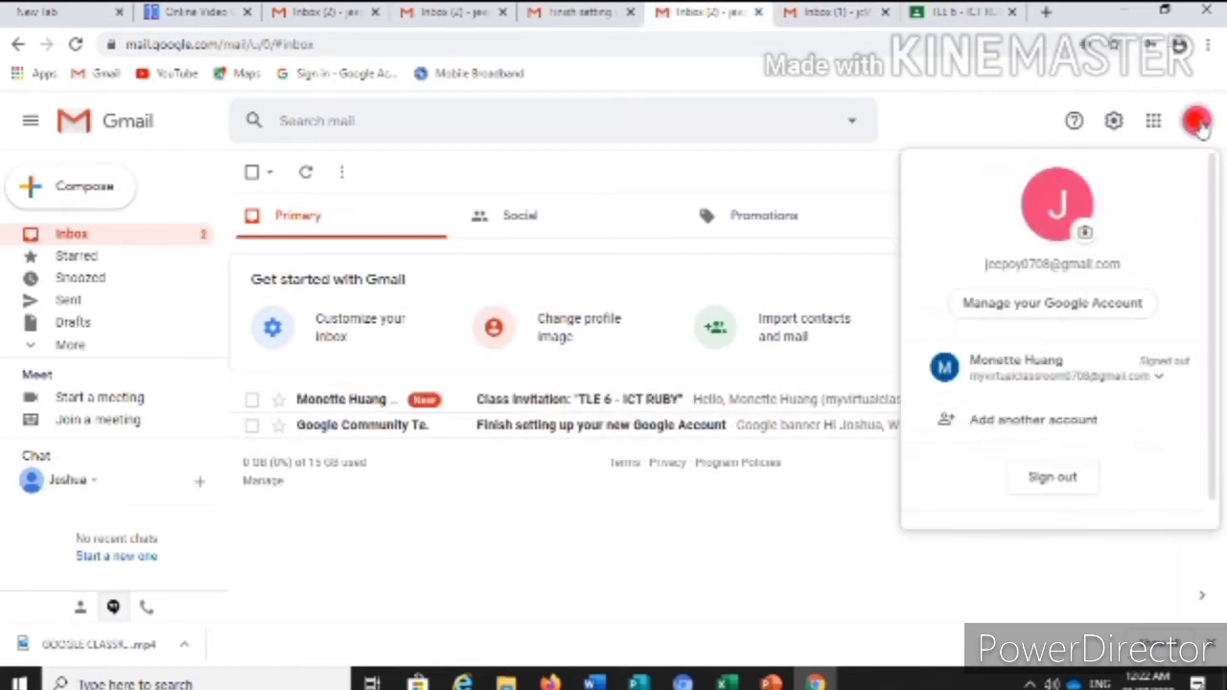
Sign out, then correct the sign-in e-mail to the student's username and continue.
click(1031, 484)
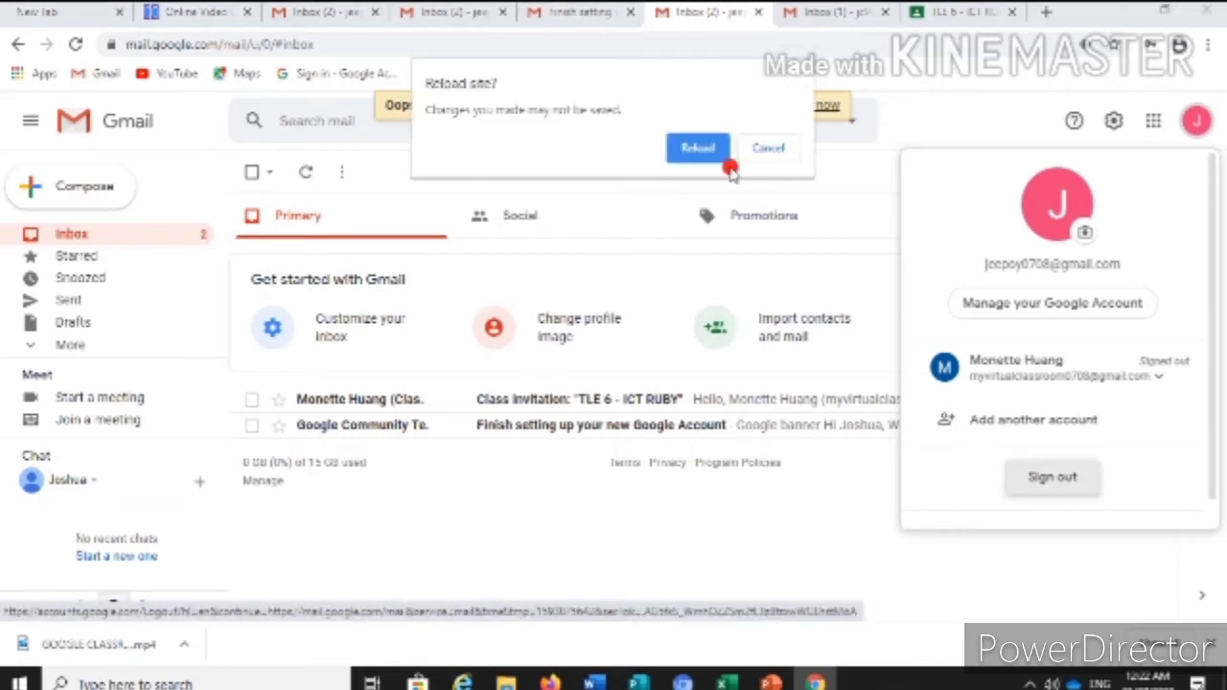
click(718, 156)
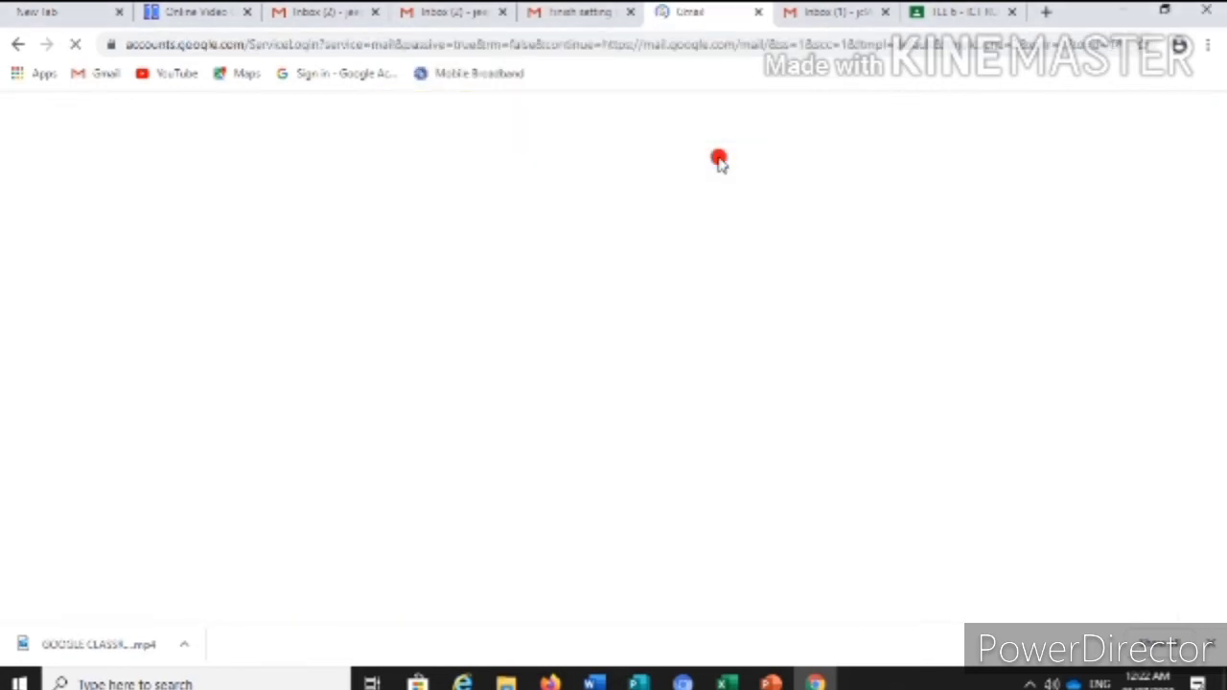
click(479, 356)
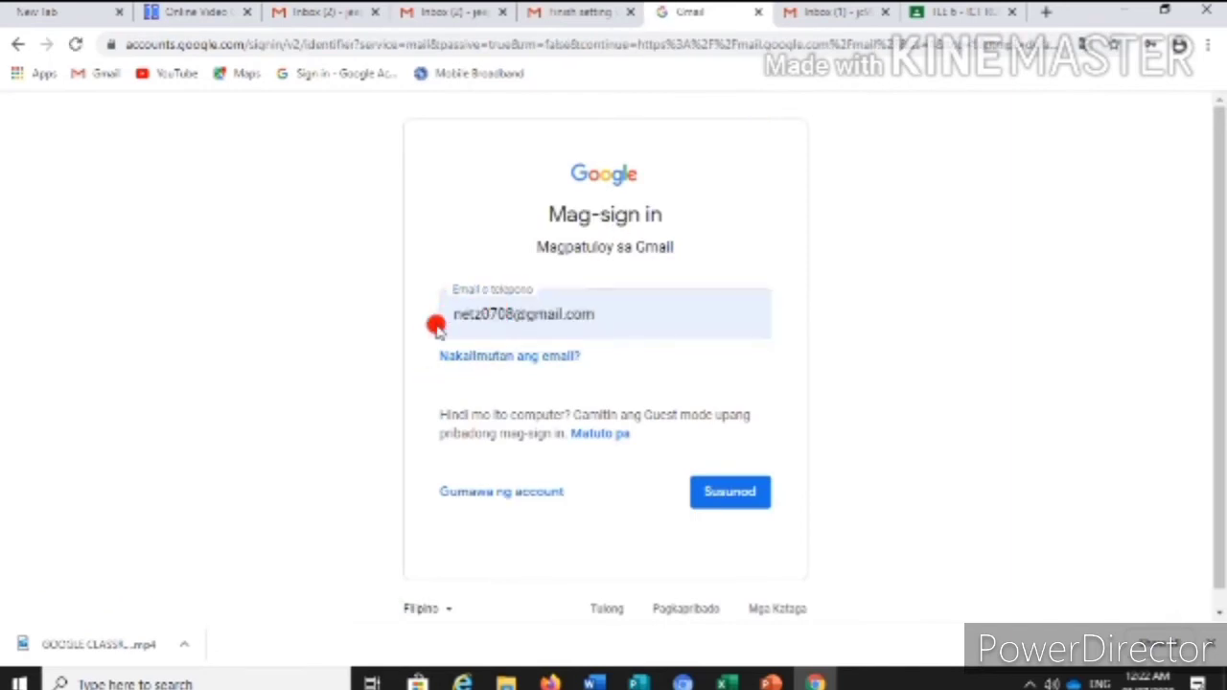
click(507, 315)
drag(513, 315, 389, 318)
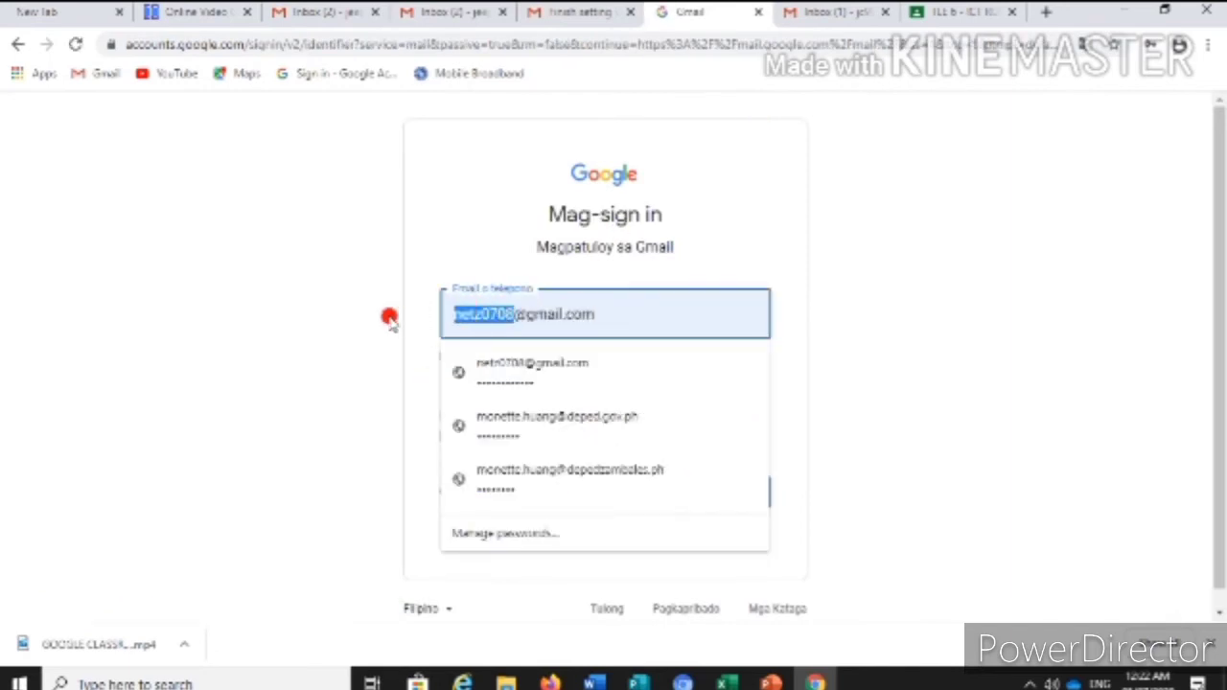
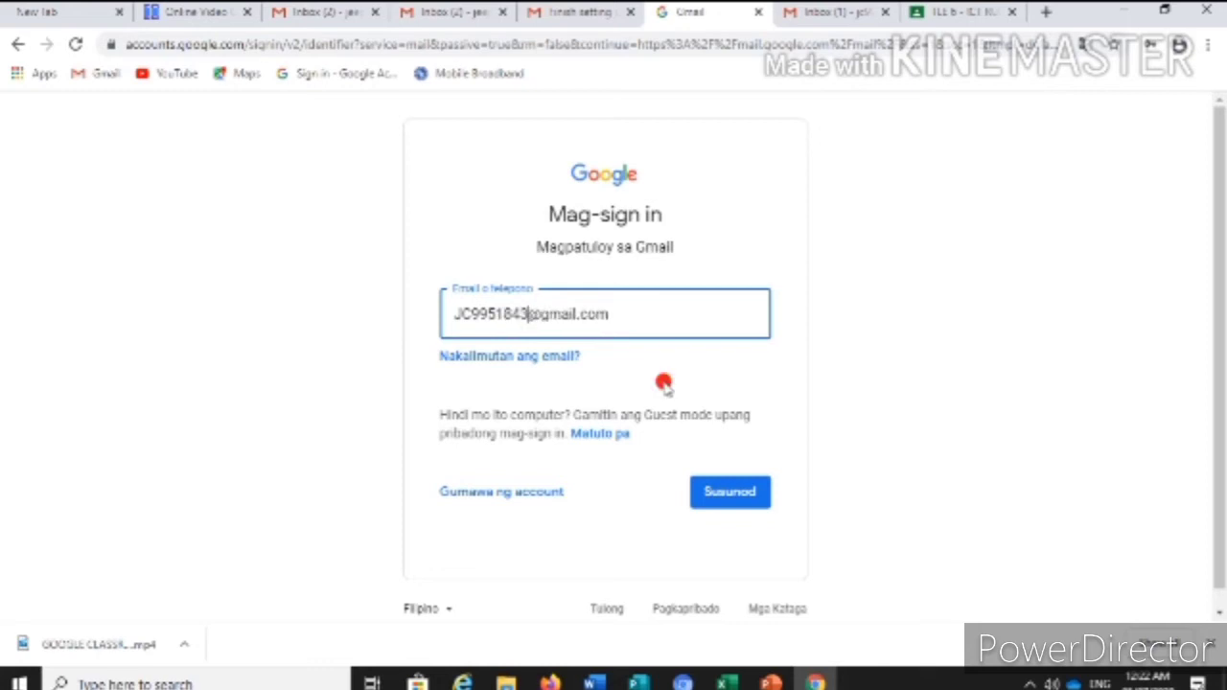
click(707, 495)
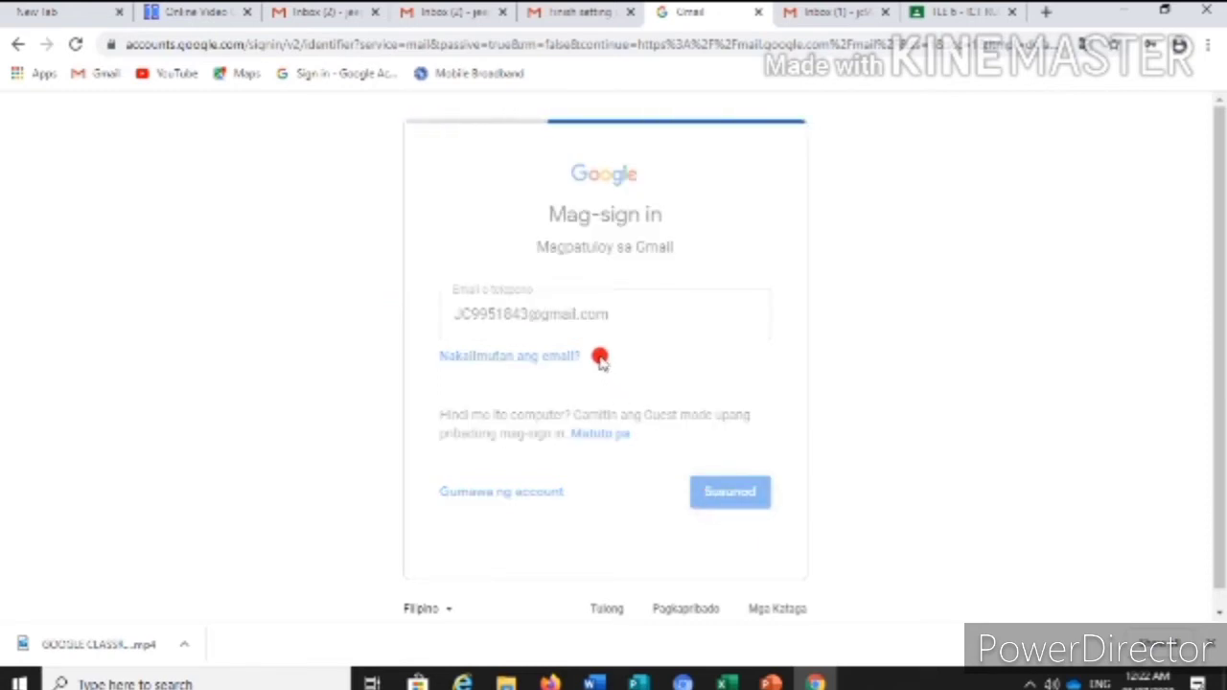
Clear the autofilled password, re-enter the account password, and finish signing in.
click(569, 321)
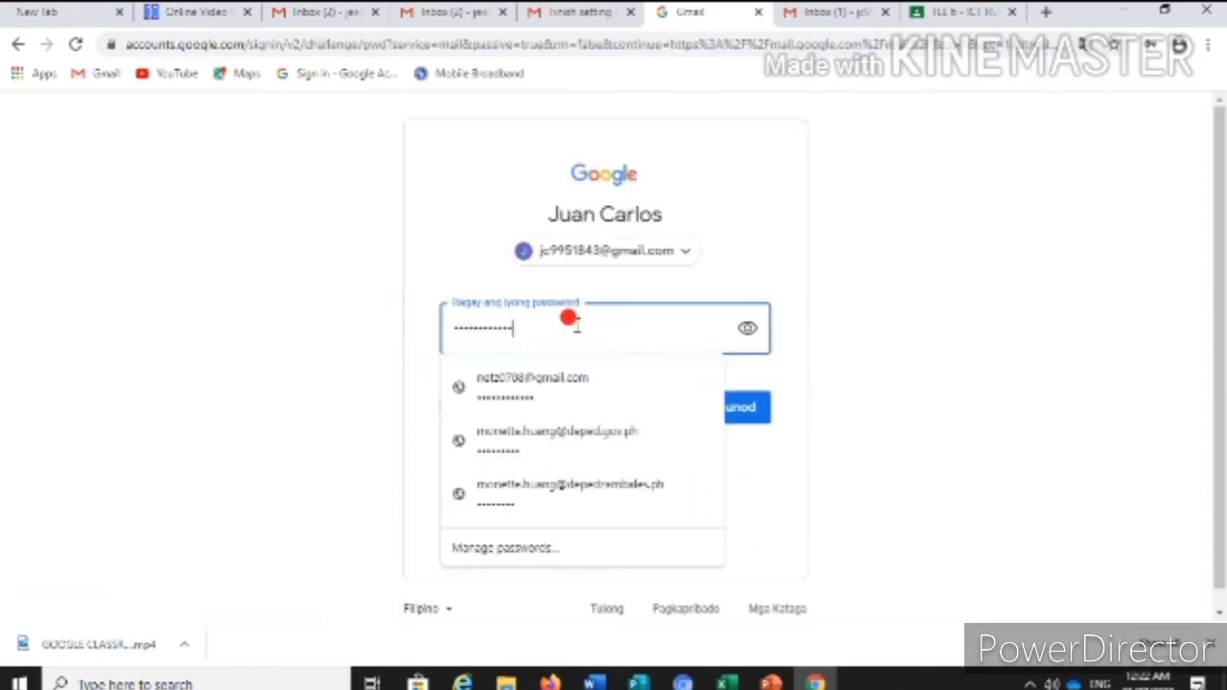
drag(569, 320, 370, 320)
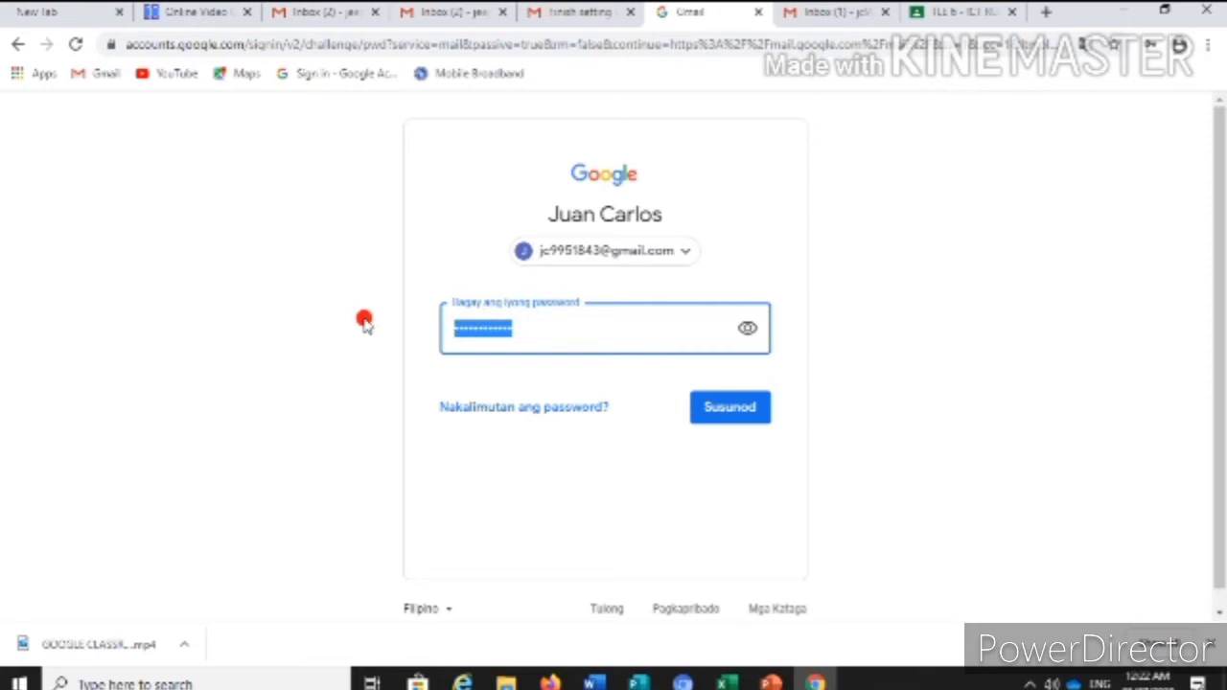
key(BackSpace)
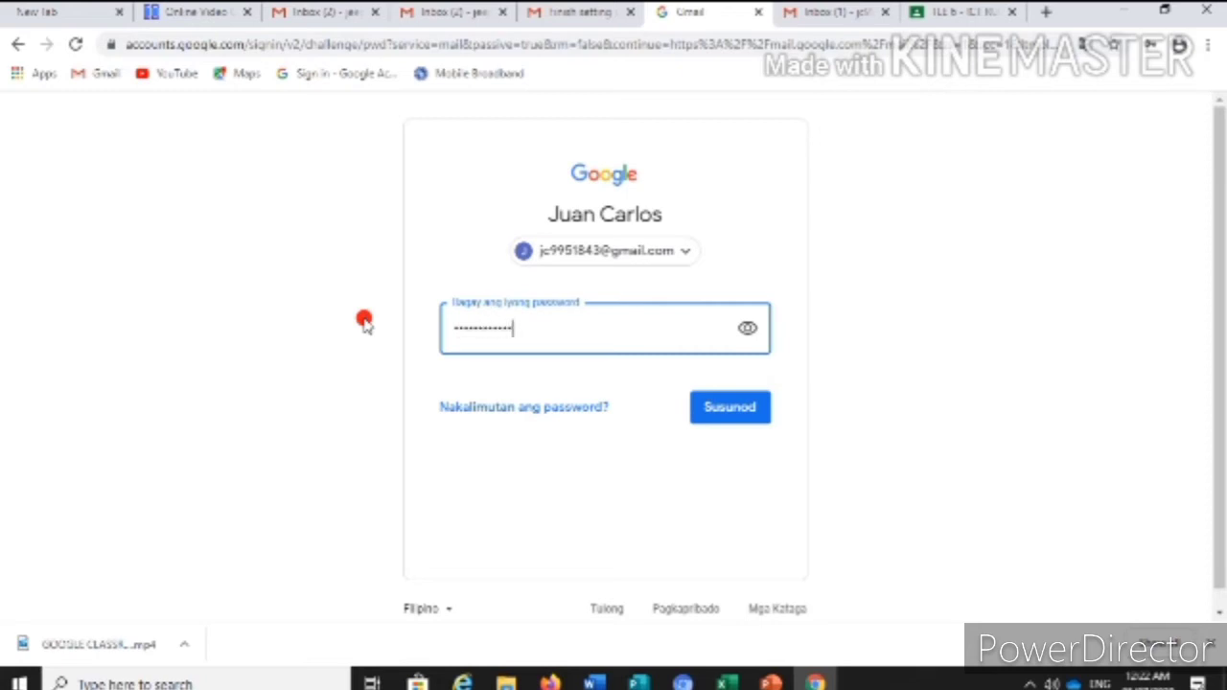
key(Return)
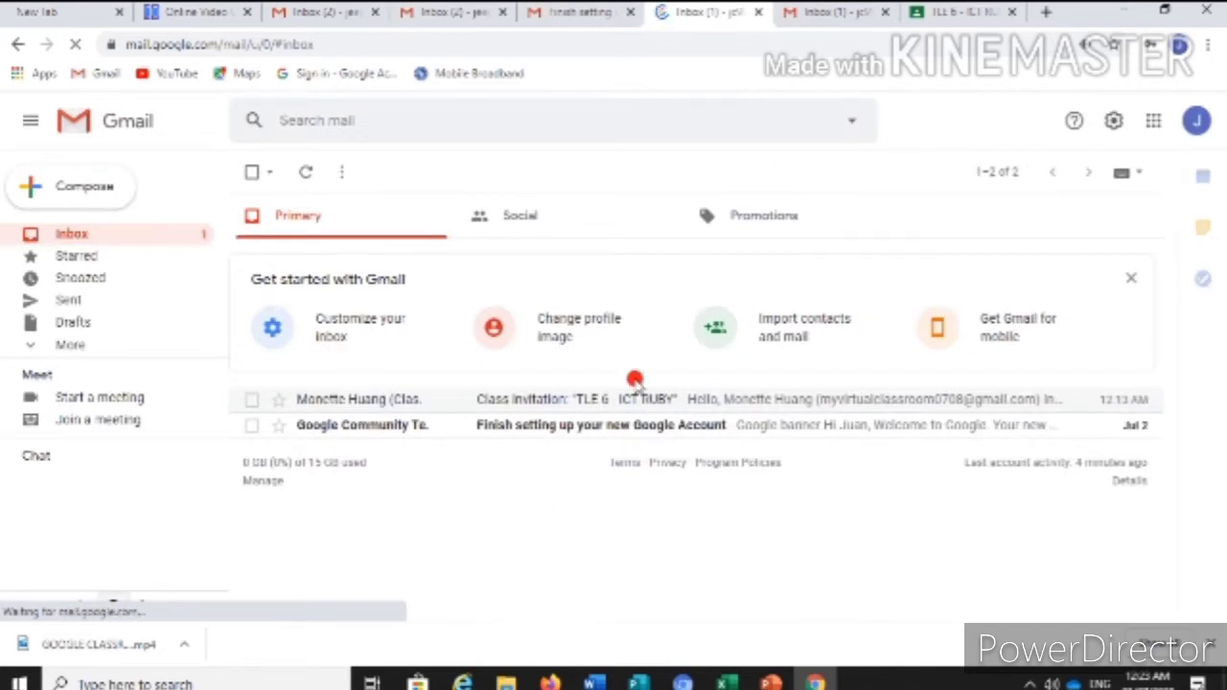
Accept the TLE 6 - ICT RUBY invitation from its e-mail, return to classes, and close that tab.
click(623, 401)
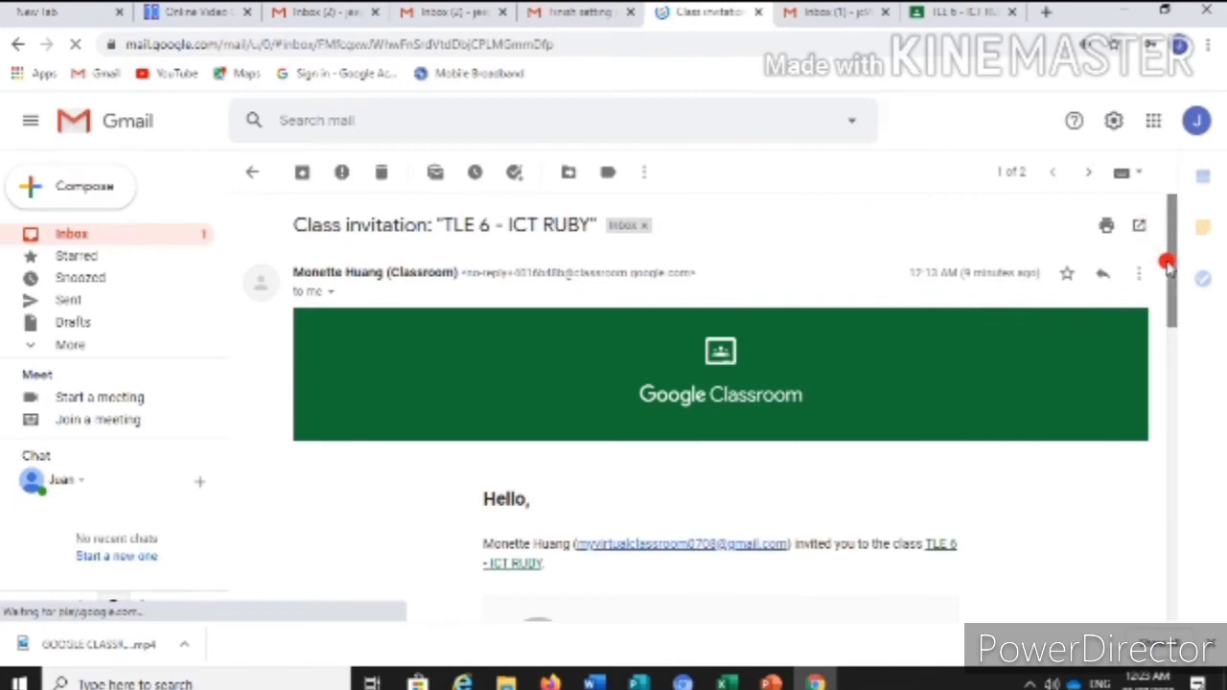
drag(1169, 266, 1169, 340)
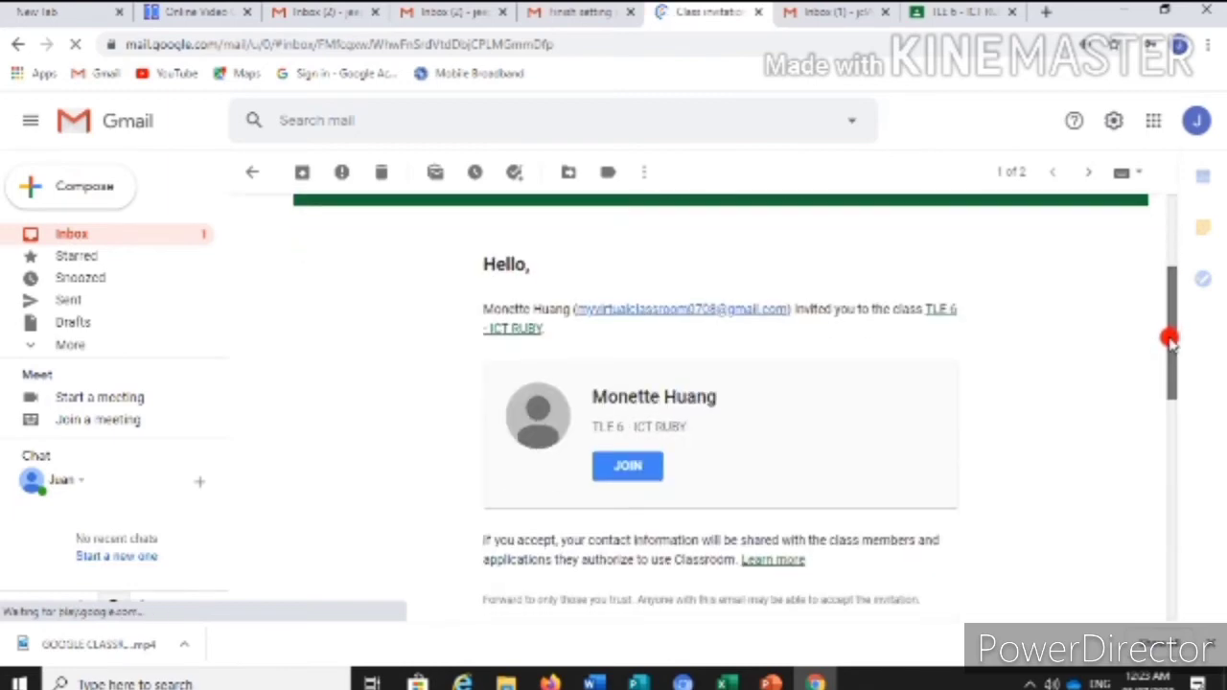
click(620, 479)
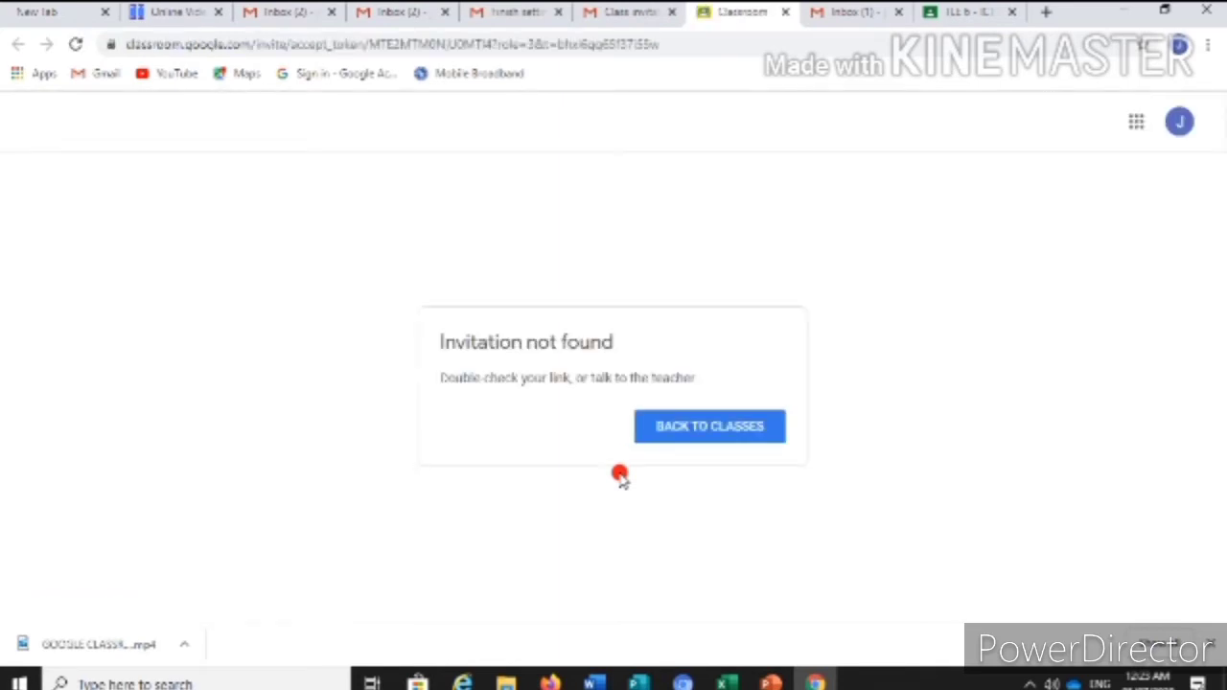
click(767, 428)
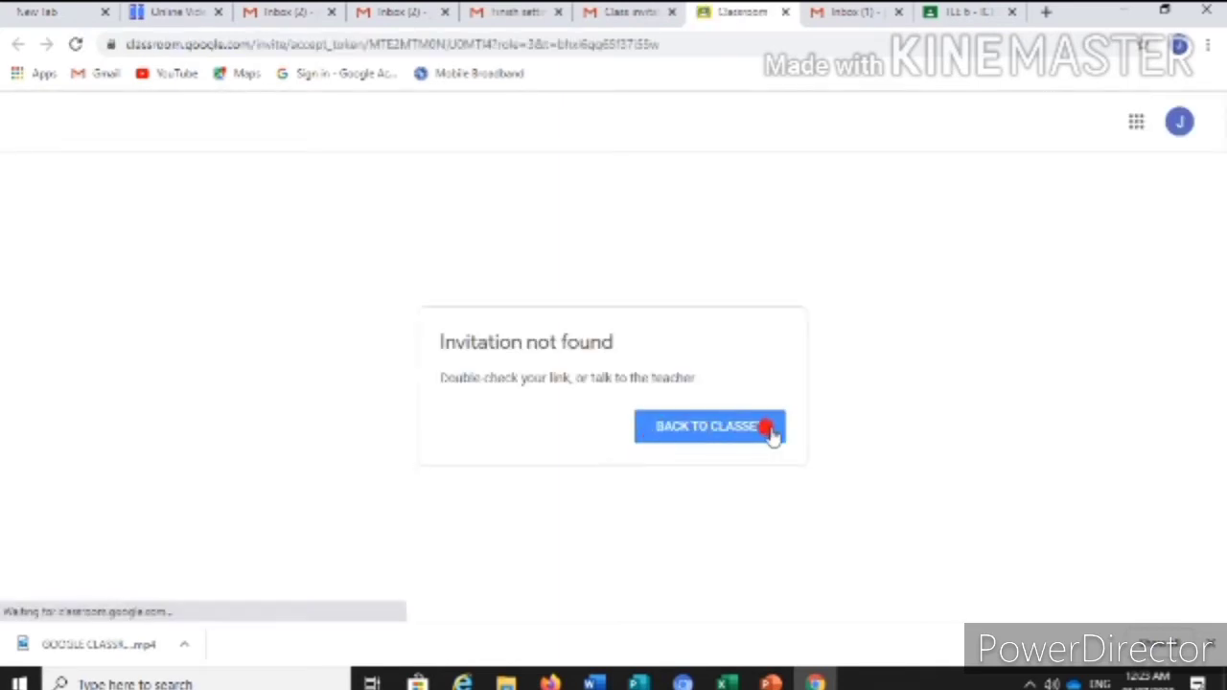
click(785, 13)
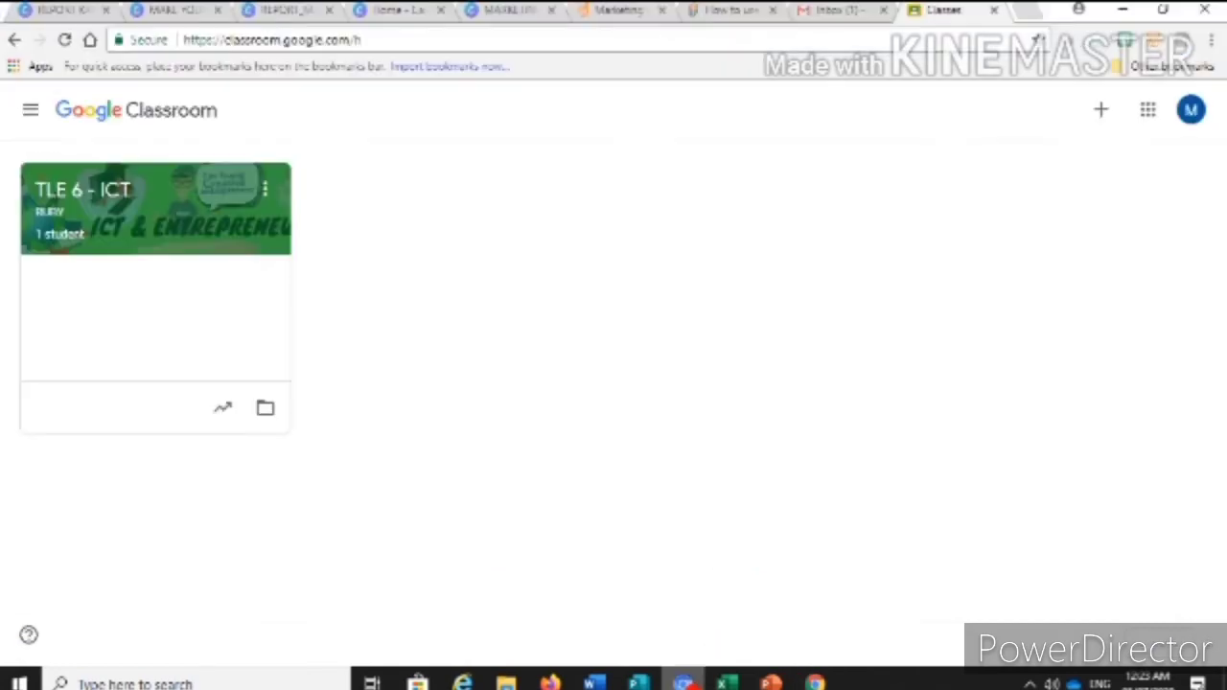
View the TLE 6 - ICT class's People list of teacher and 1 student, then return to the Gmail window.
click(52, 241)
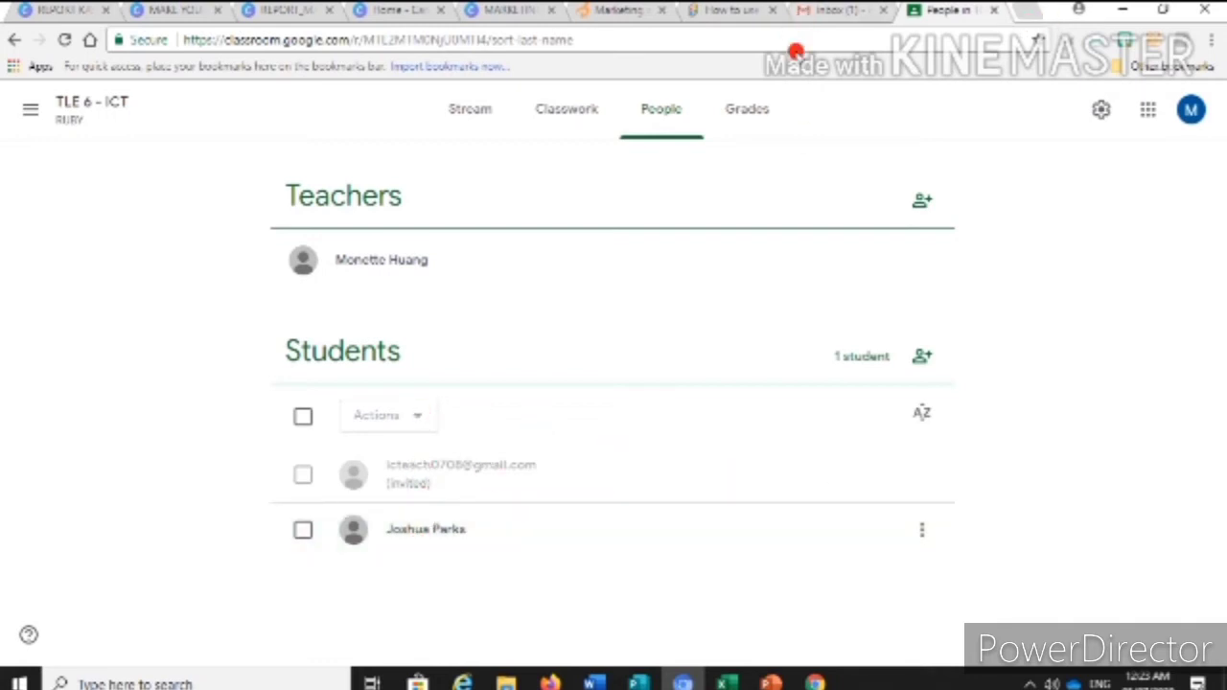
click(815, 682)
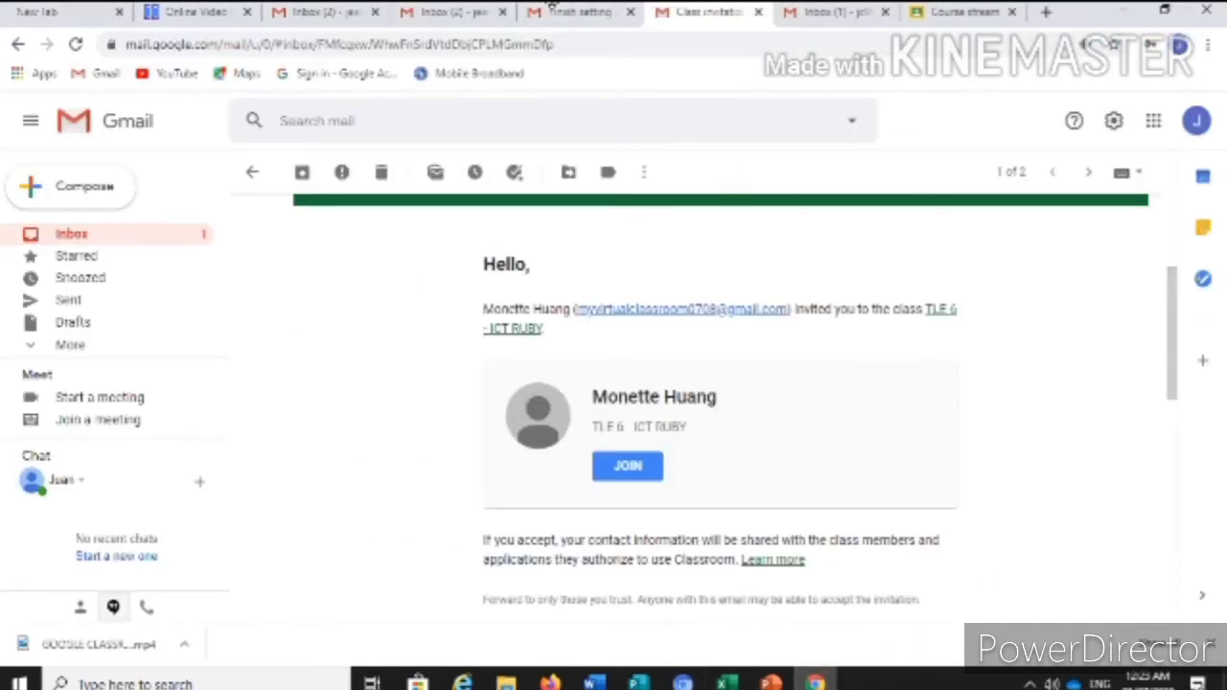
Close the extra inbox, account setup, course stream and invitation e-mail tabs.
click(378, 13)
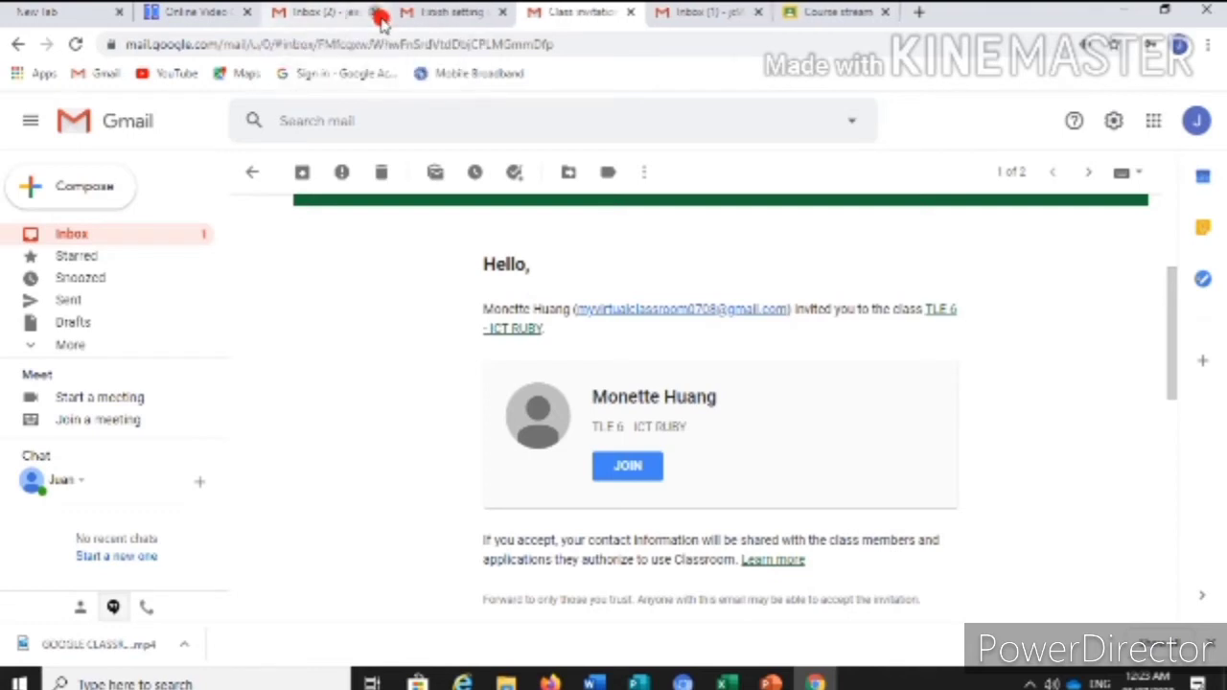
click(379, 14)
click(378, 14)
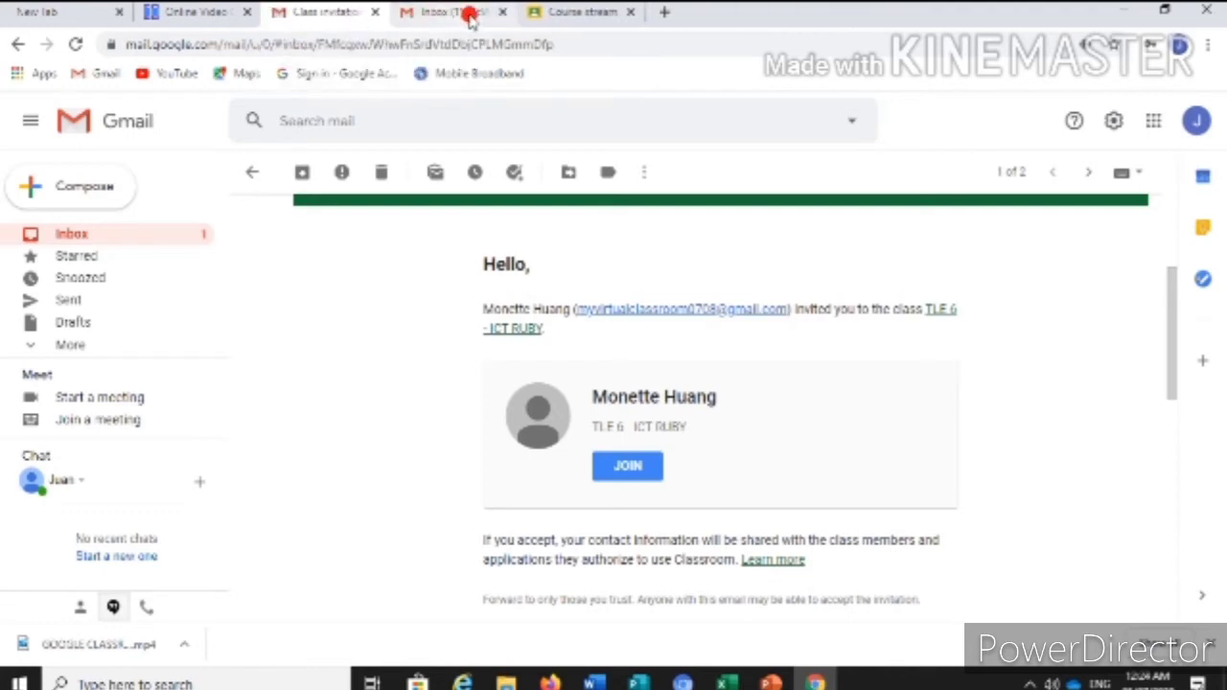
click(504, 13)
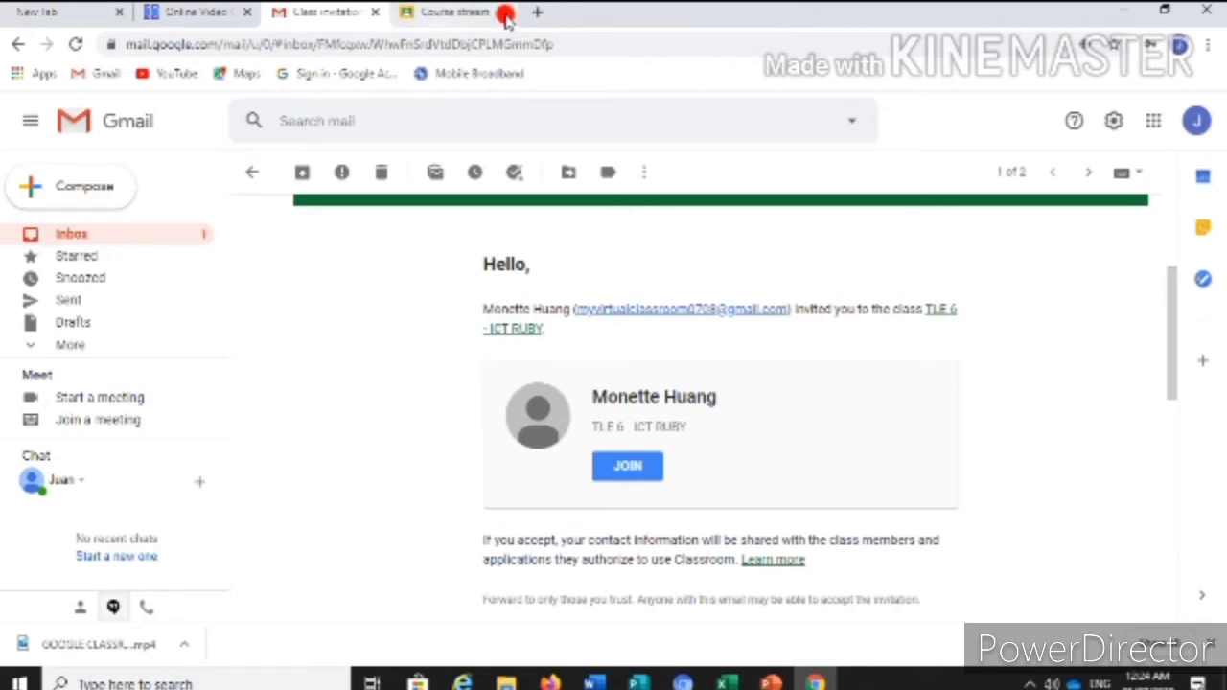
click(504, 12)
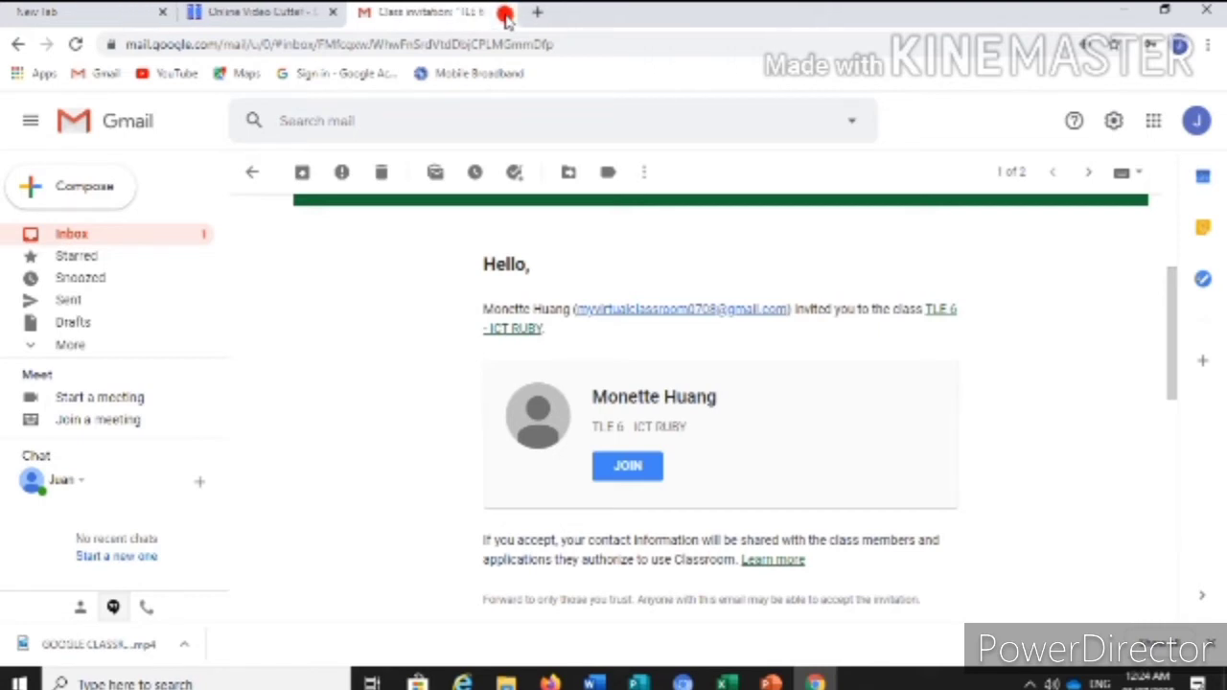
click(504, 12)
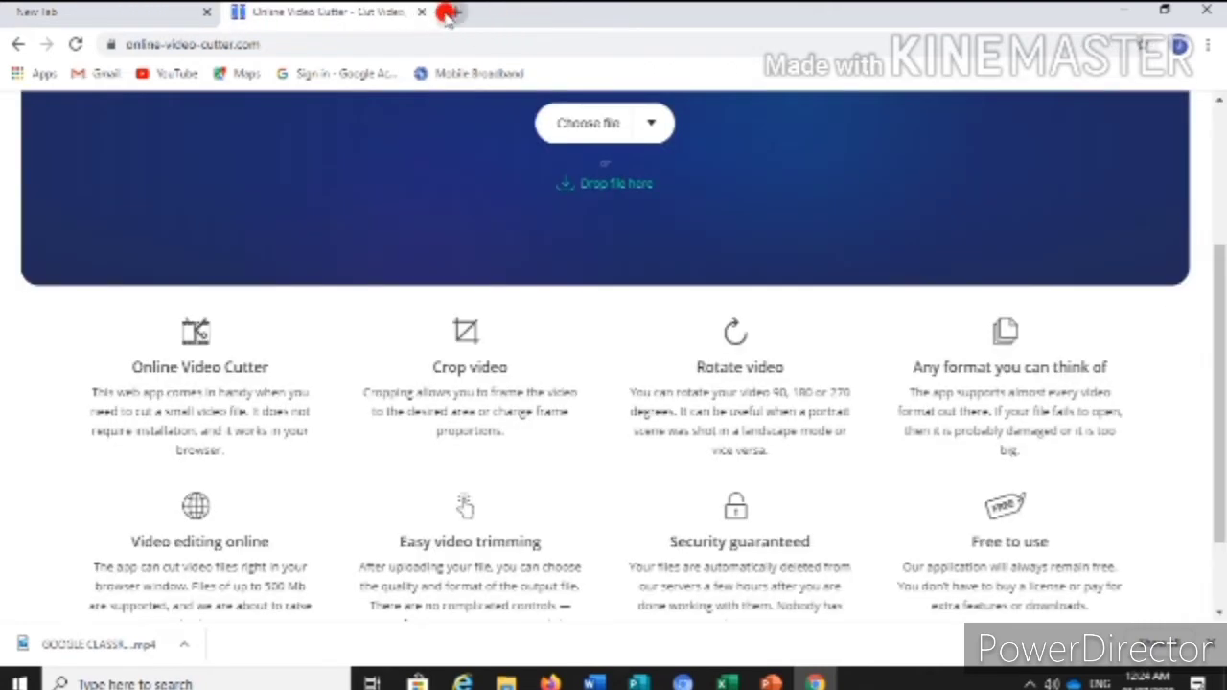
Reload Gmail at mail.google.com in a new tab and sign out of the student account.
click(448, 12)
click(434, 38)
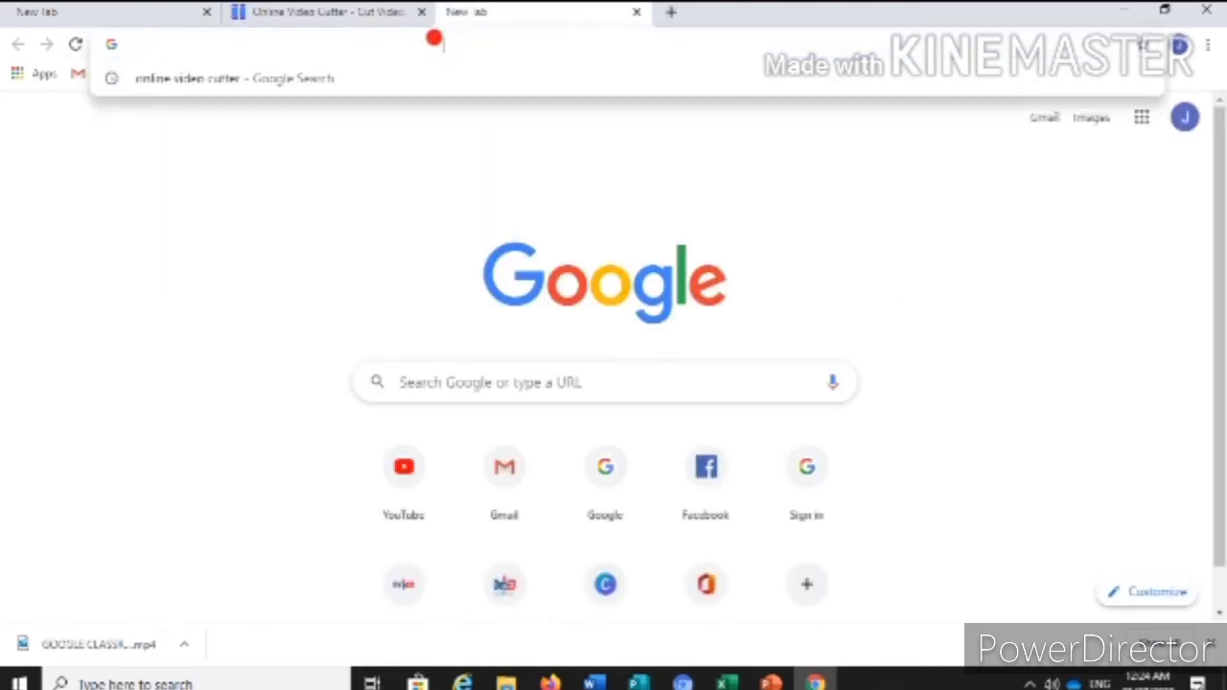
text(ma)
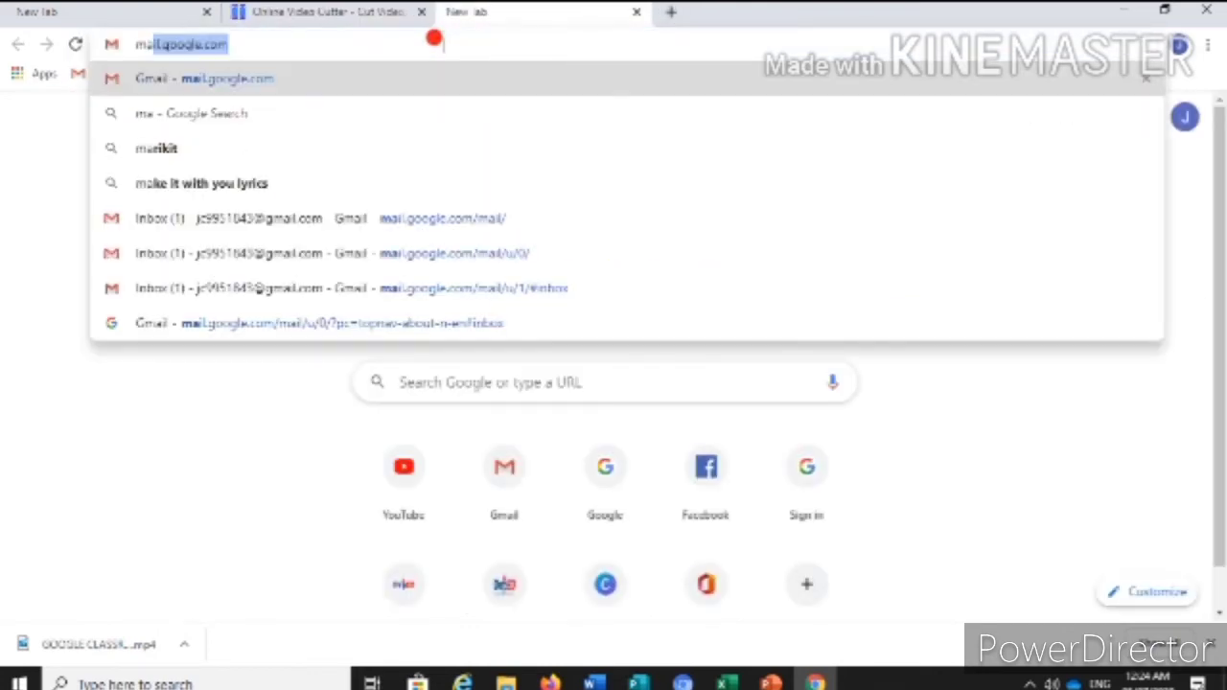
key(Return)
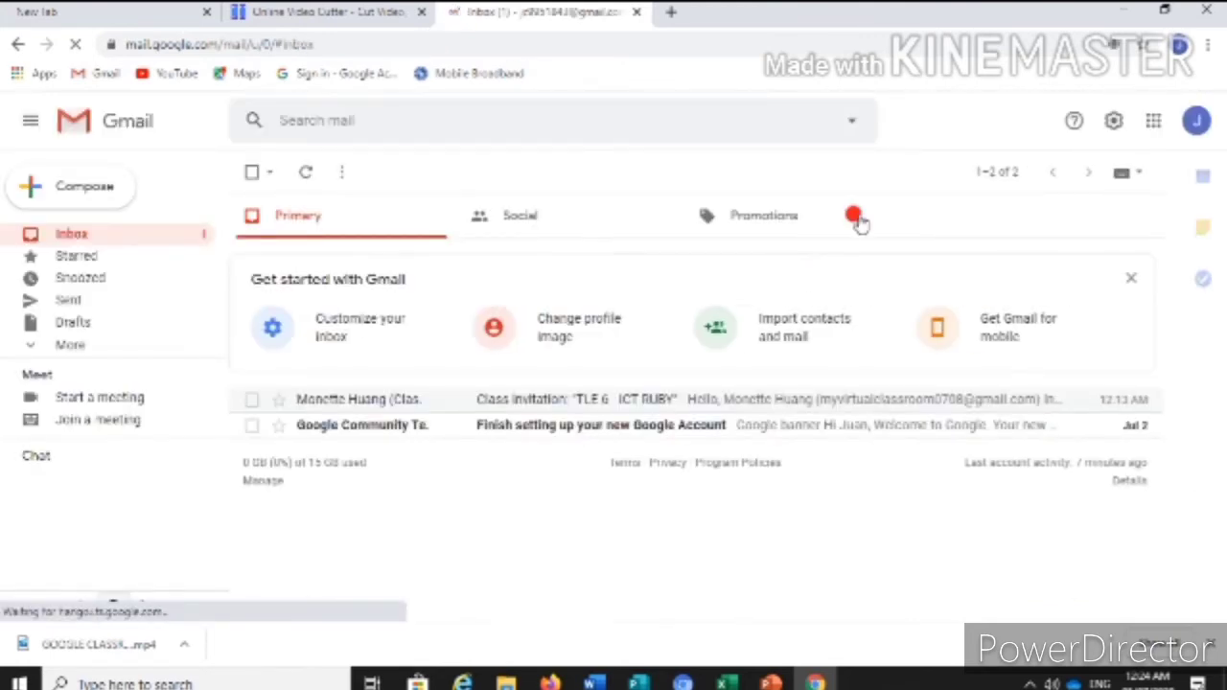
click(1195, 121)
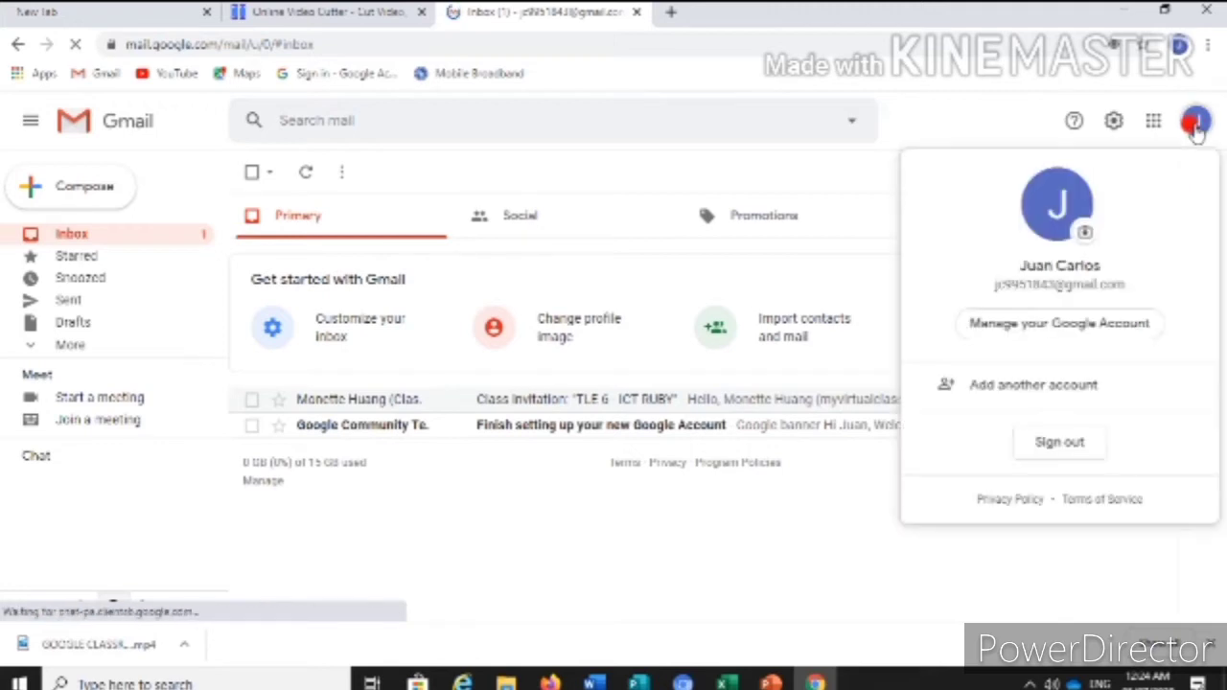
click(1054, 445)
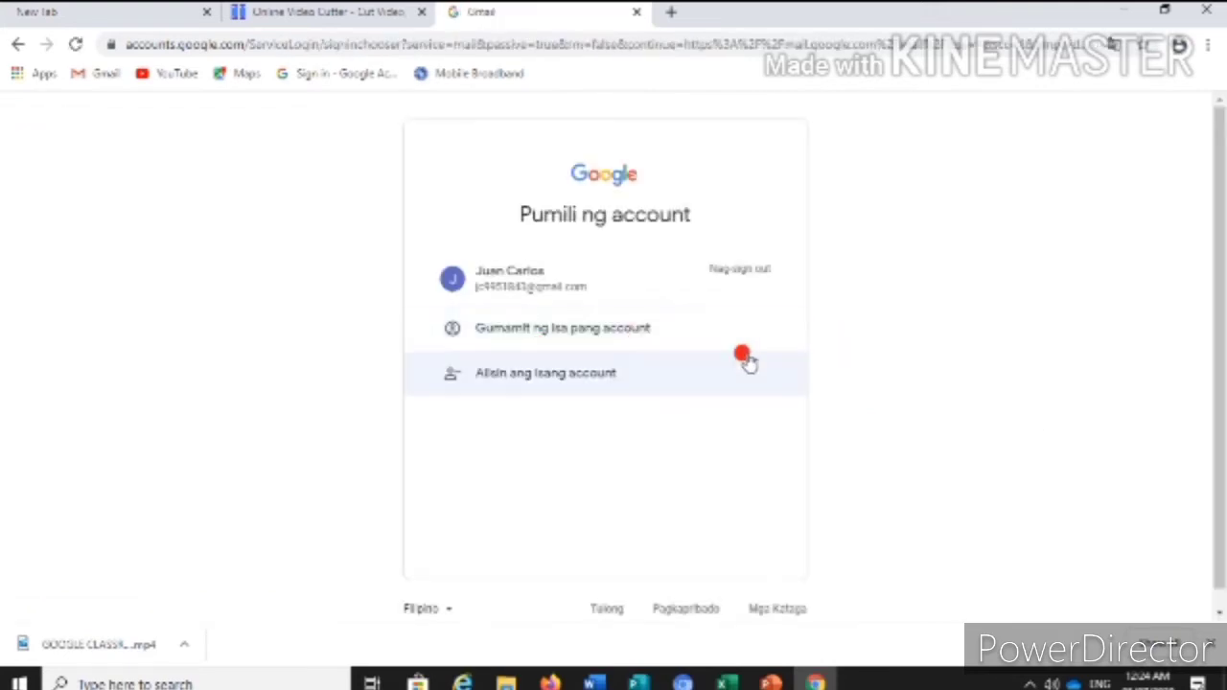
Sign in to Gmail as another account using the teacher's e-mail address and password.
click(557, 333)
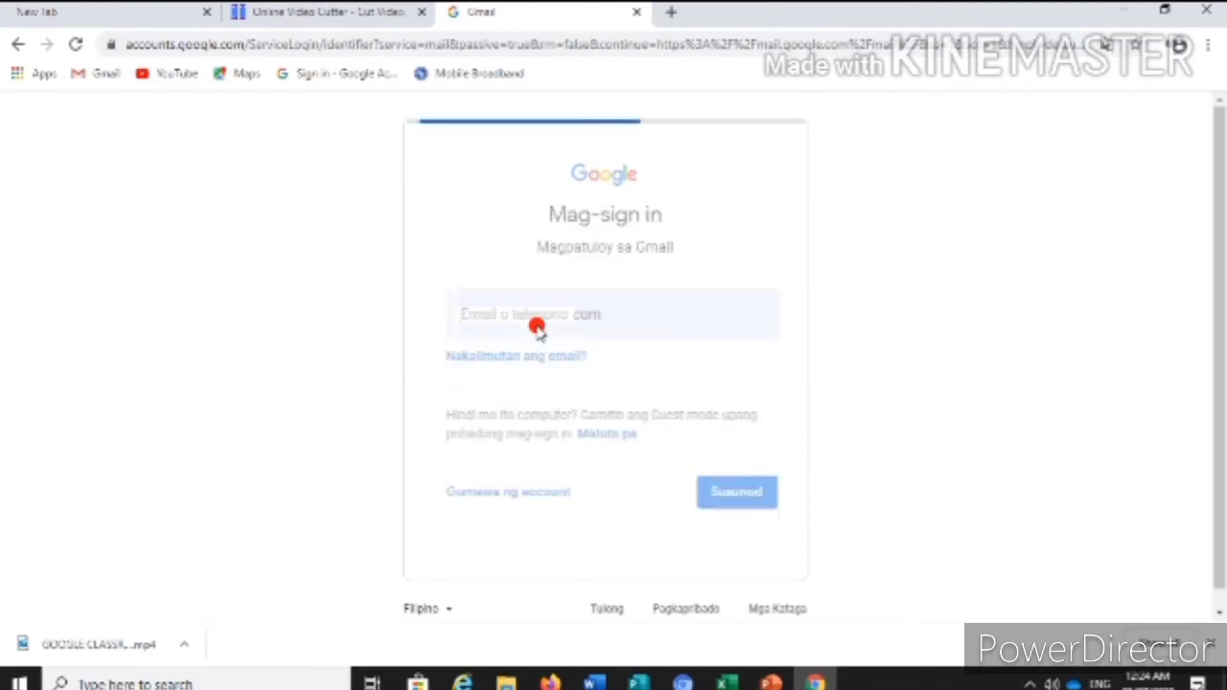
click(535, 322)
drag(514, 318, 385, 328)
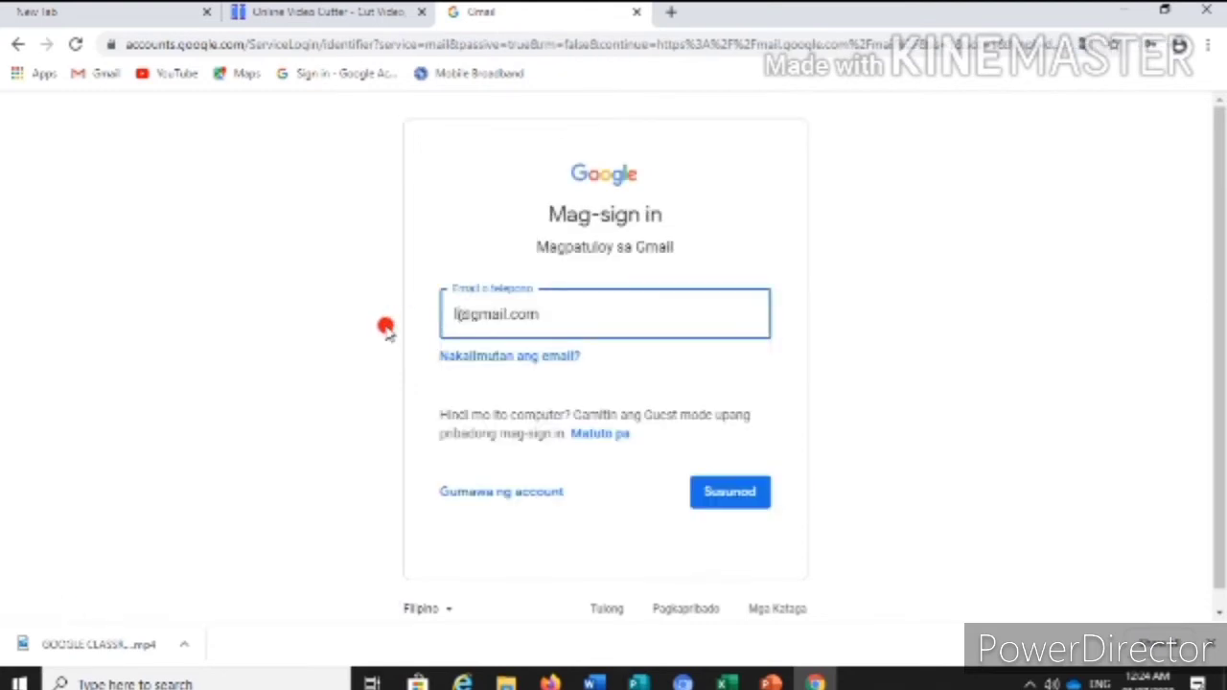
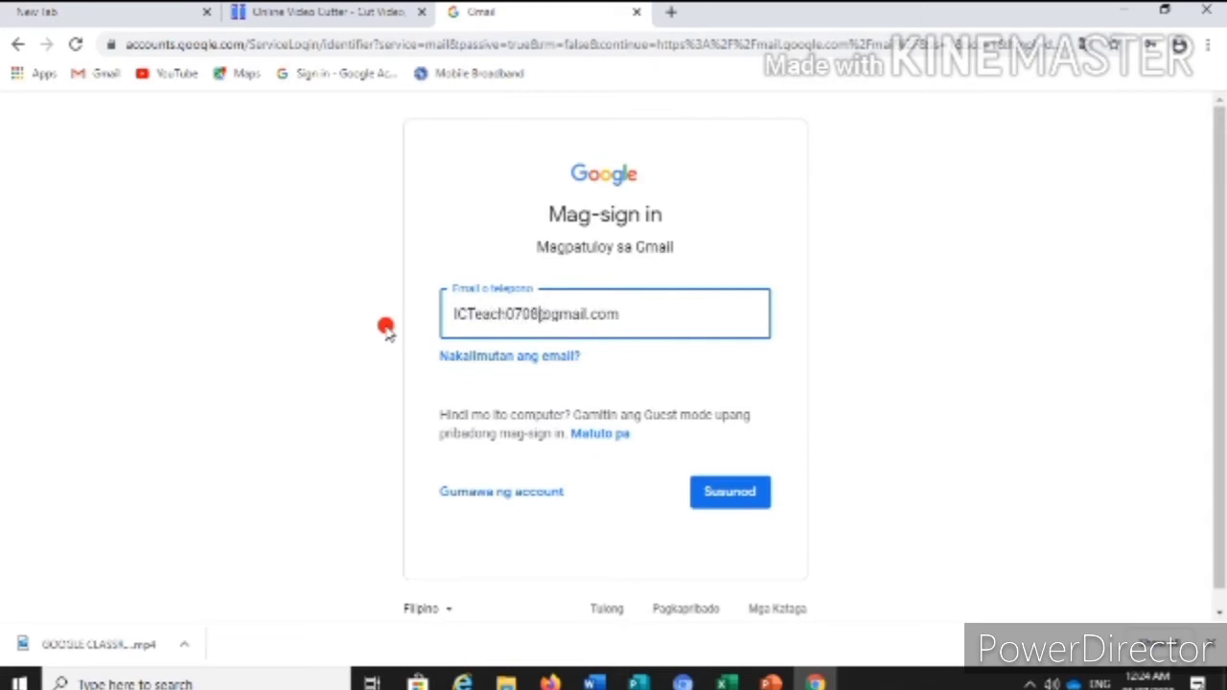
click(702, 494)
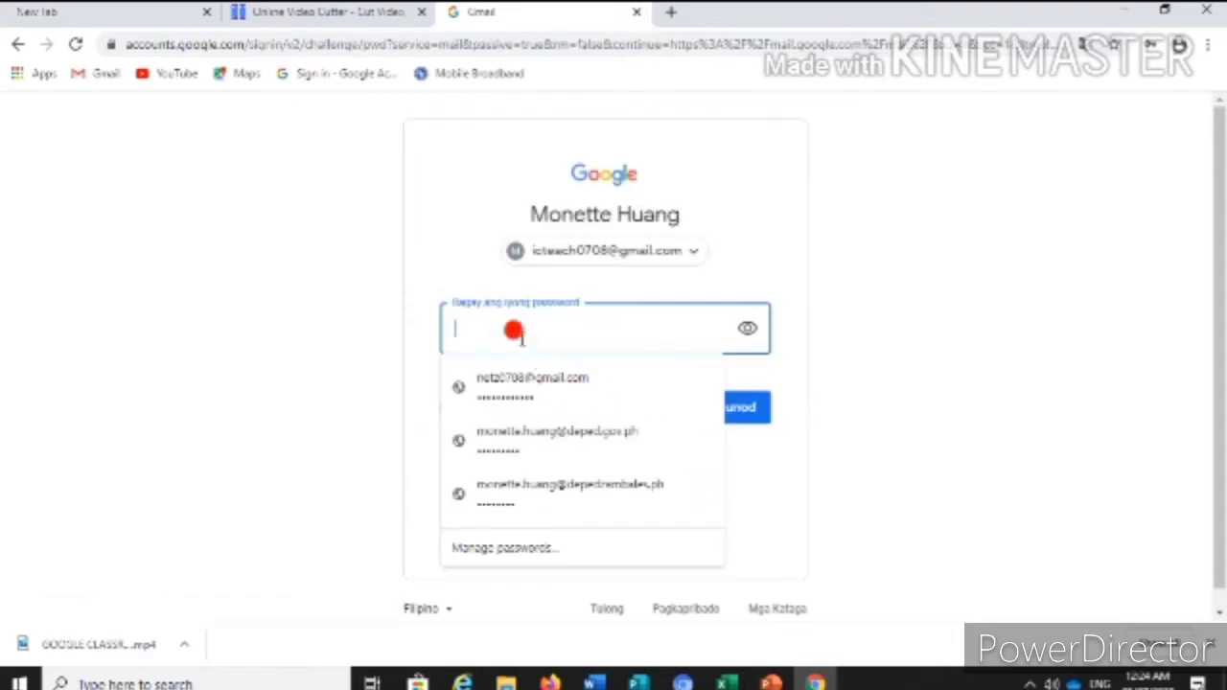
click(517, 331)
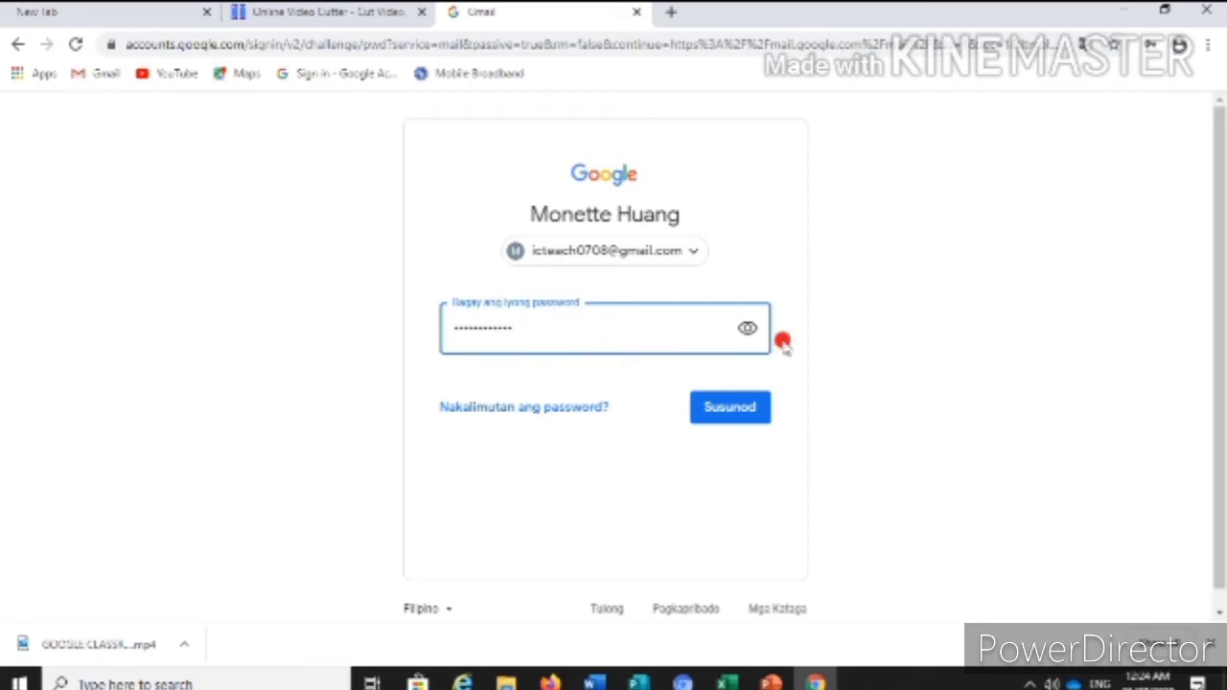
click(720, 412)
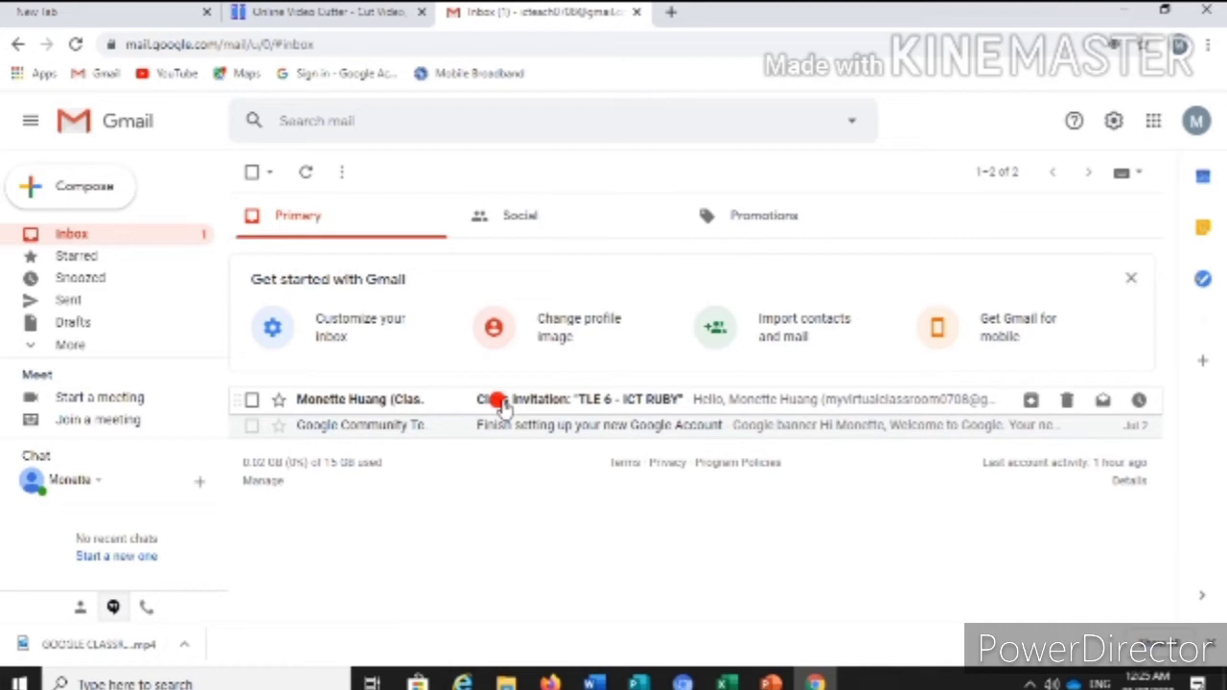
Open the TLE 6 - ICT RUBY invitation e-mail and follow its JOIN link to Classroom.
click(497, 402)
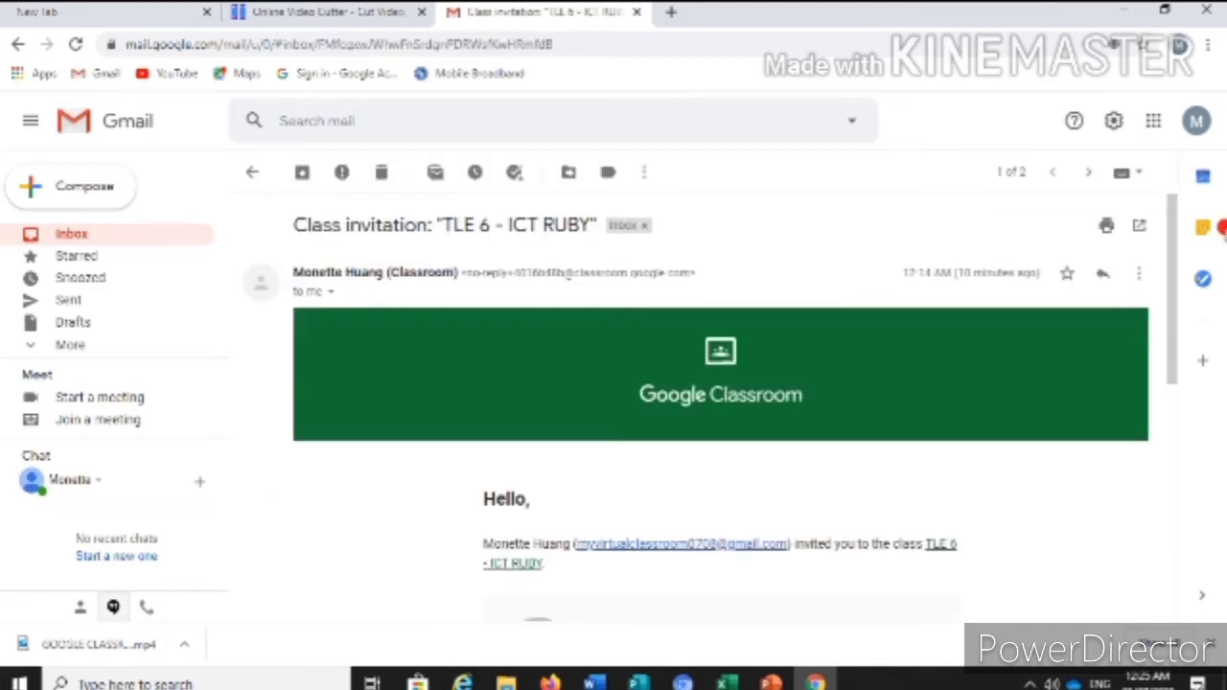
drag(1178, 263, 1168, 382)
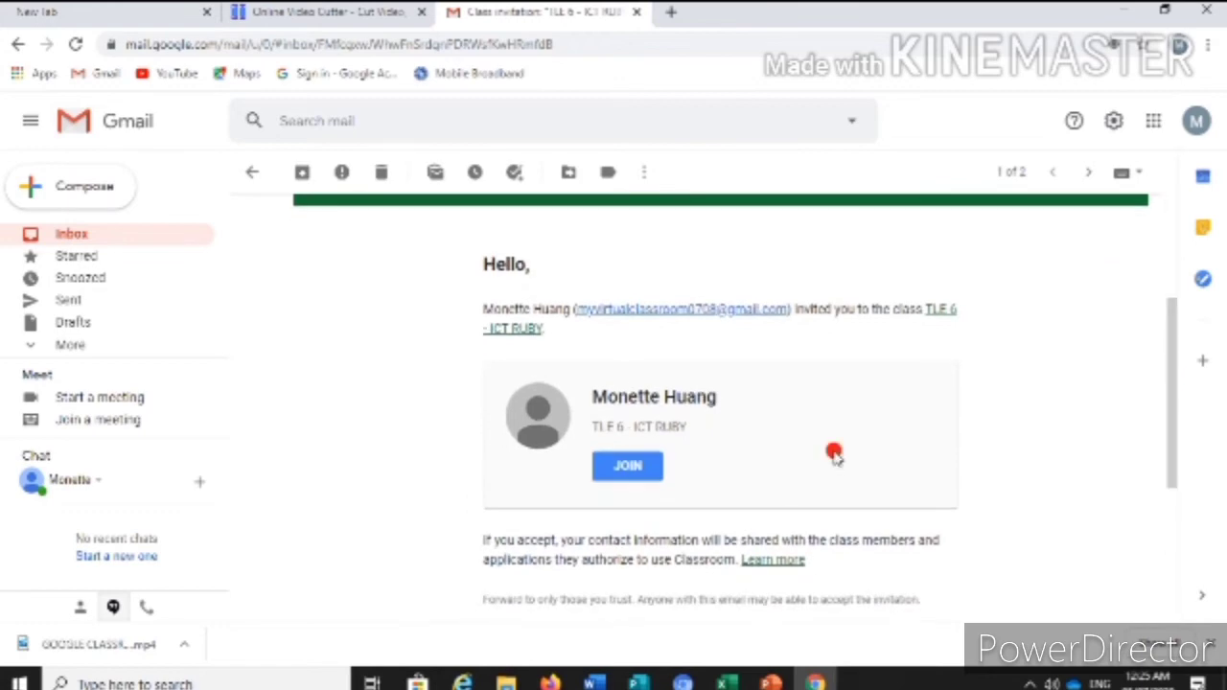
key(ctrl+a)
click(834, 454)
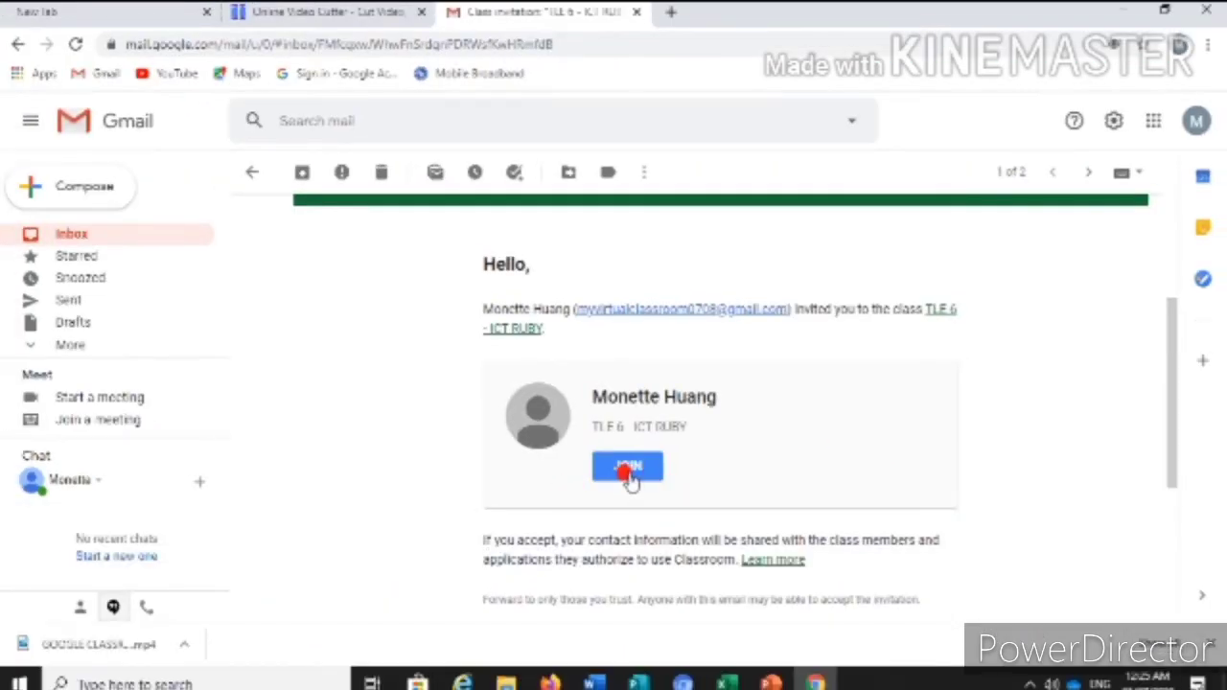
click(627, 470)
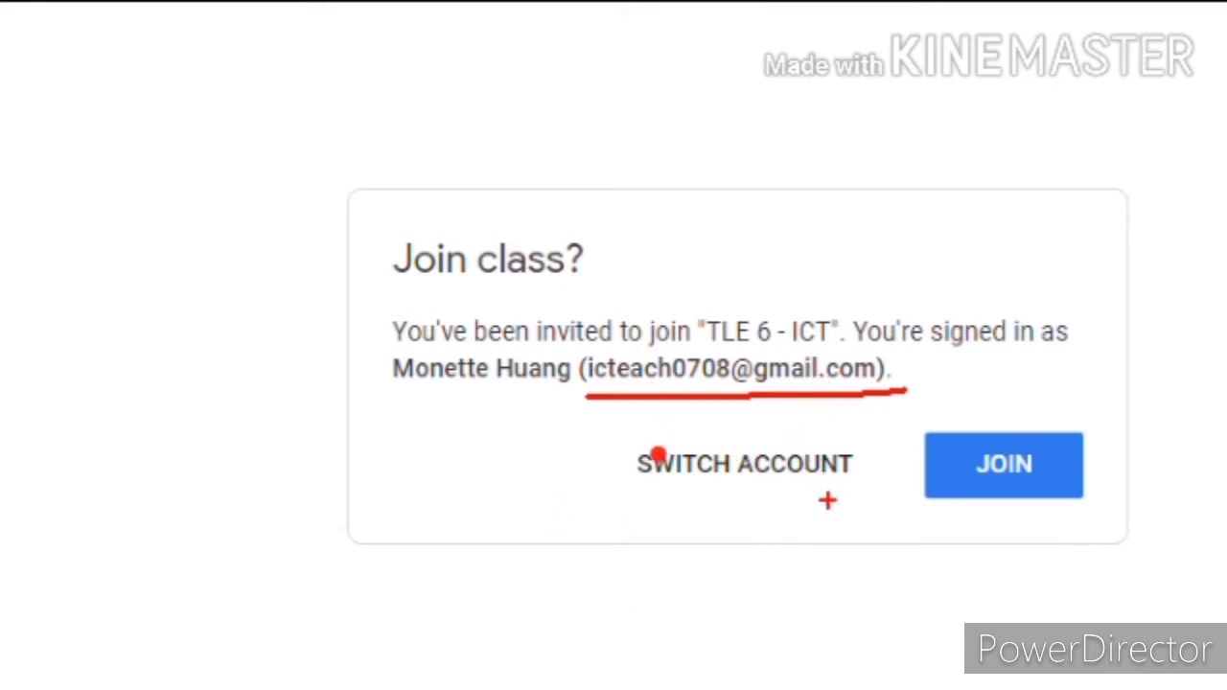
Join the TLE 6 - ICT class, then switch to the teacher's People page showing 2 students.
click(978, 475)
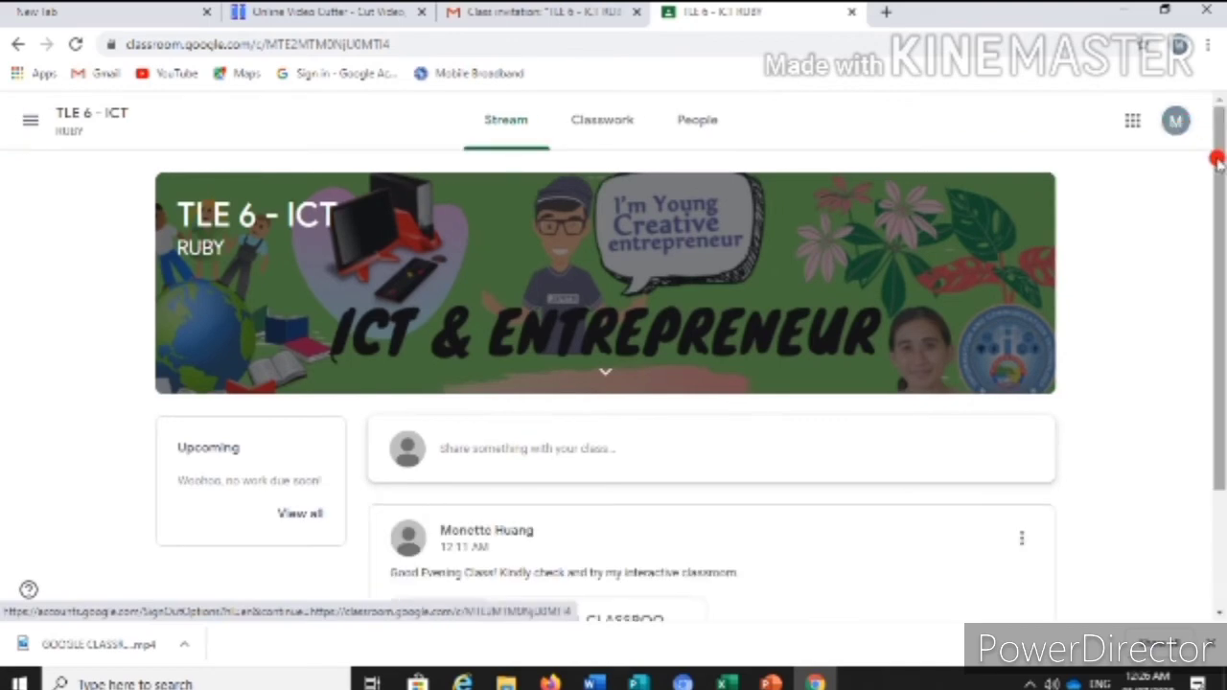
drag(1222, 173, 1222, 352)
drag(1222, 447, 1213, 249)
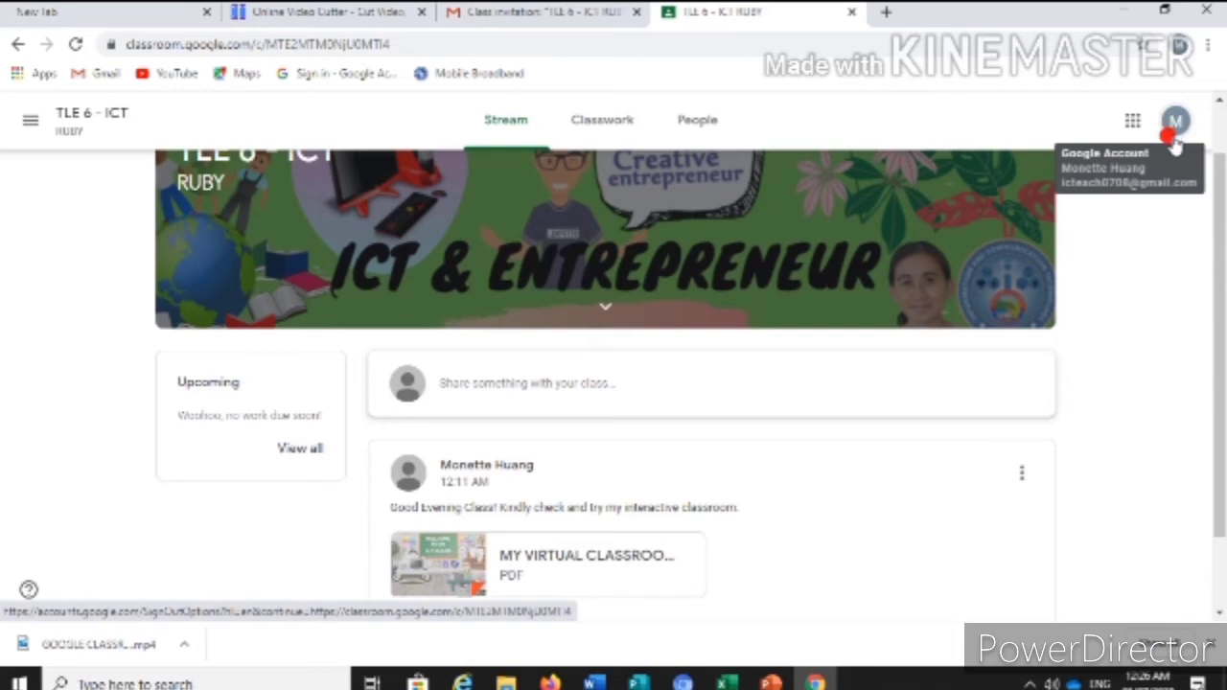
scroll(1222, 476, down, 1)
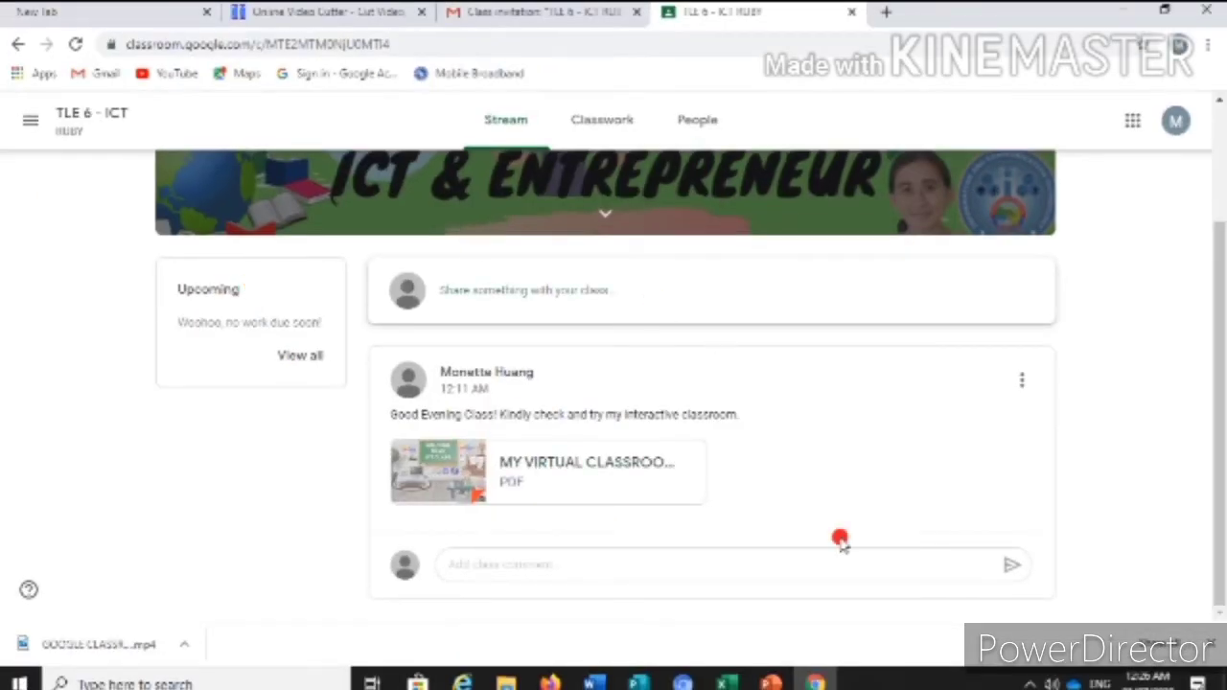
click(682, 684)
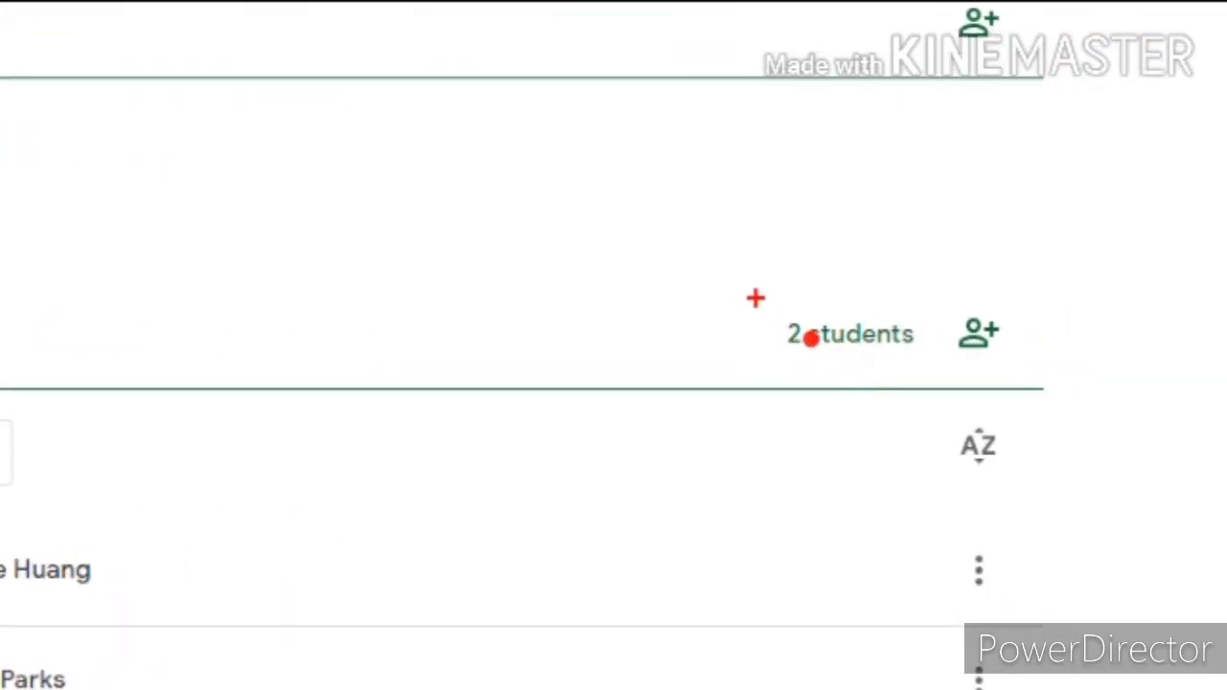
mouse_move(756, 298)
mouse_down()
mouse_move(762, 341)
mouse_move(843, 381)
mouse_move(906, 370)
mouse_move(890, 342)
mouse_move(837, 335)
mouse_up()
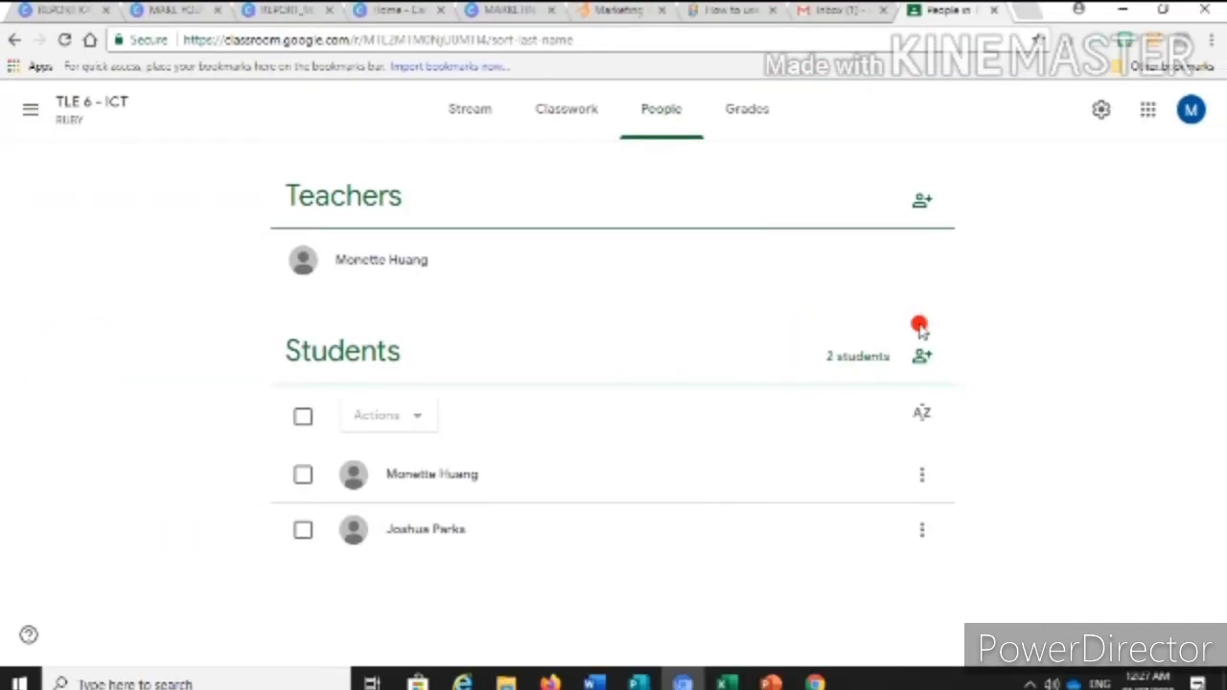
Return to the Classes page through the navigation menu, where TLE 6 - ICT RUBY shows 2 students.
click(25, 117)
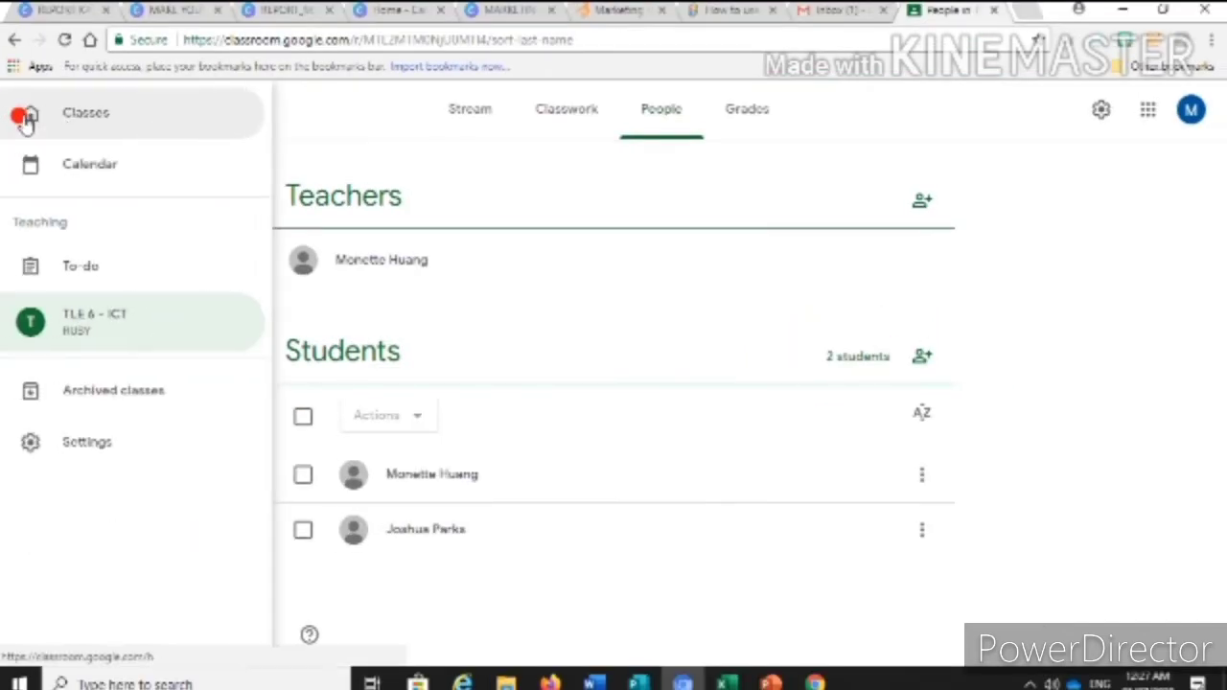
click(77, 117)
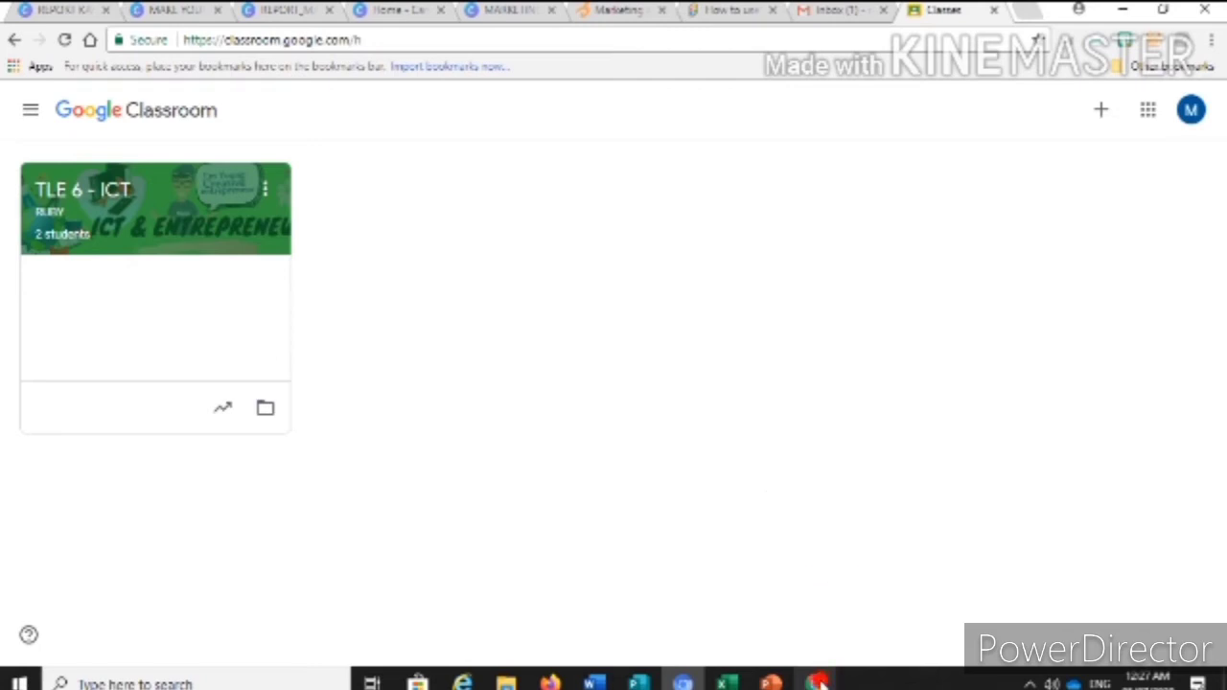
Open the TLE 6 - ICT RUBY class and review its class code and virtual classroom PDF welcome post.
mouse_move(813, 682)
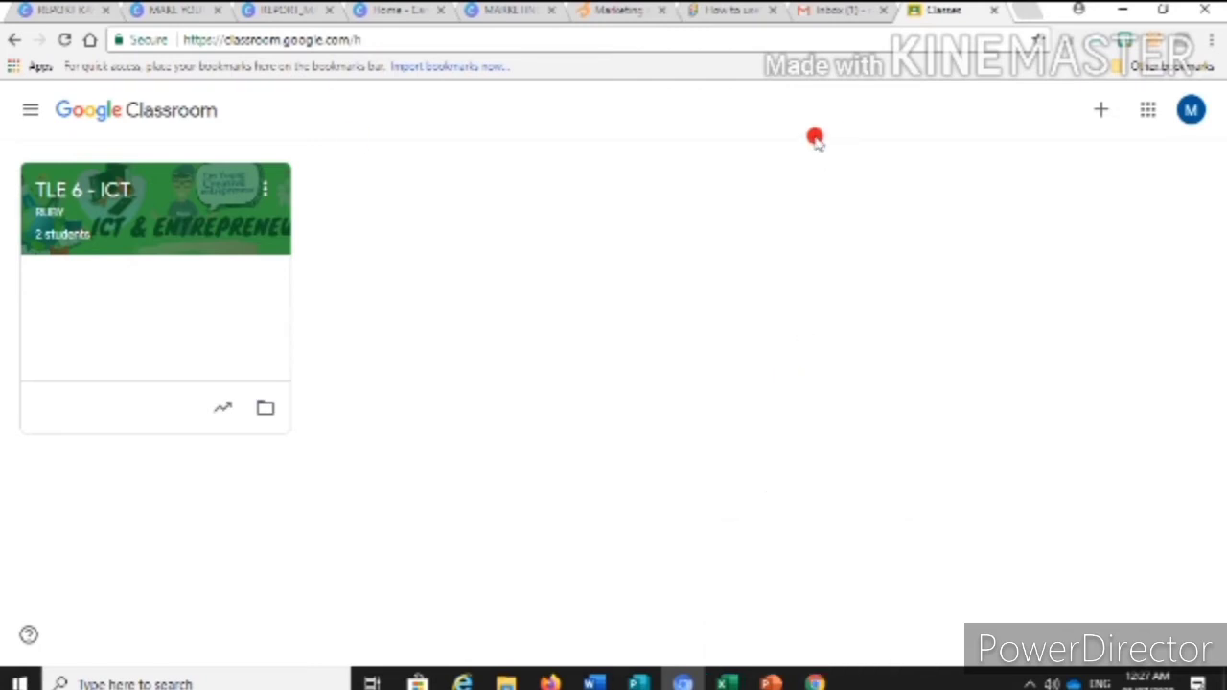
click(186, 221)
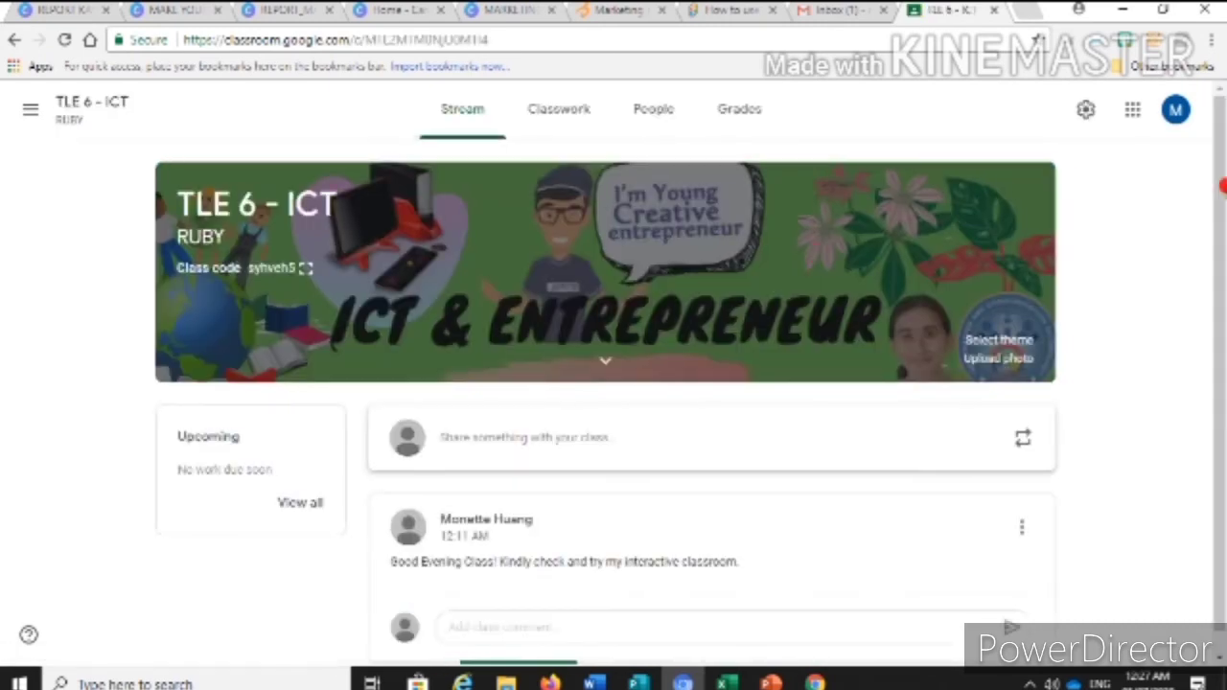
drag(1222, 431, 1213, 182)
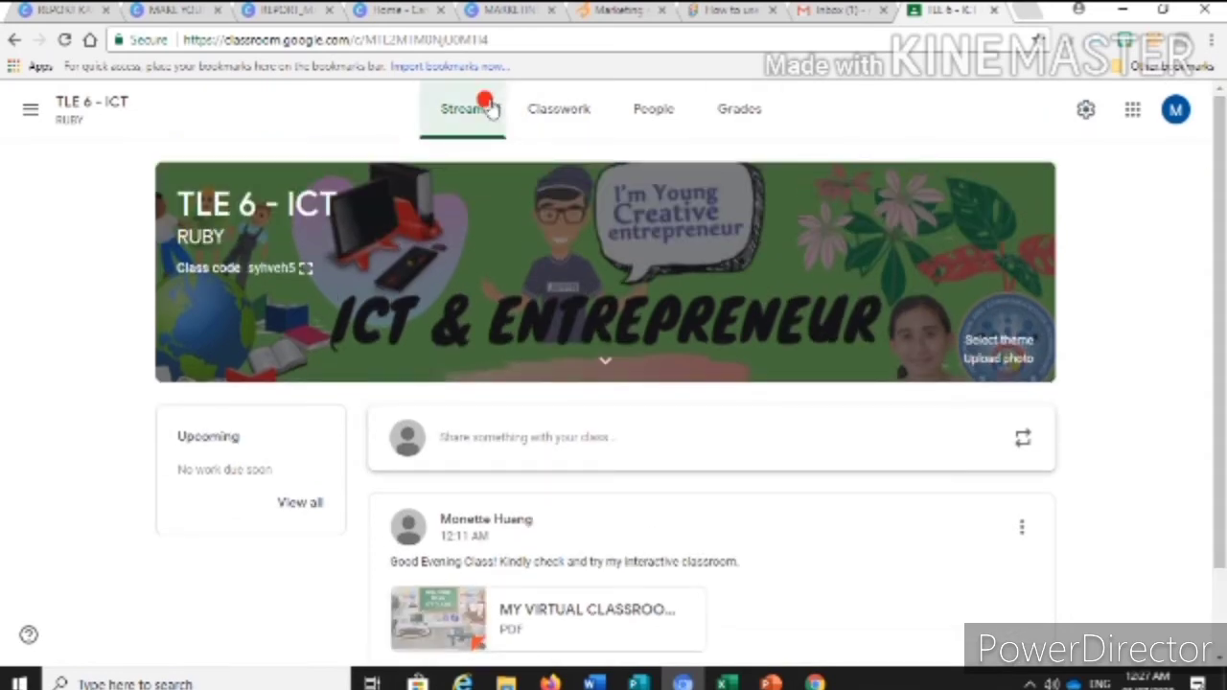
drag(1221, 250, 1221, 153)
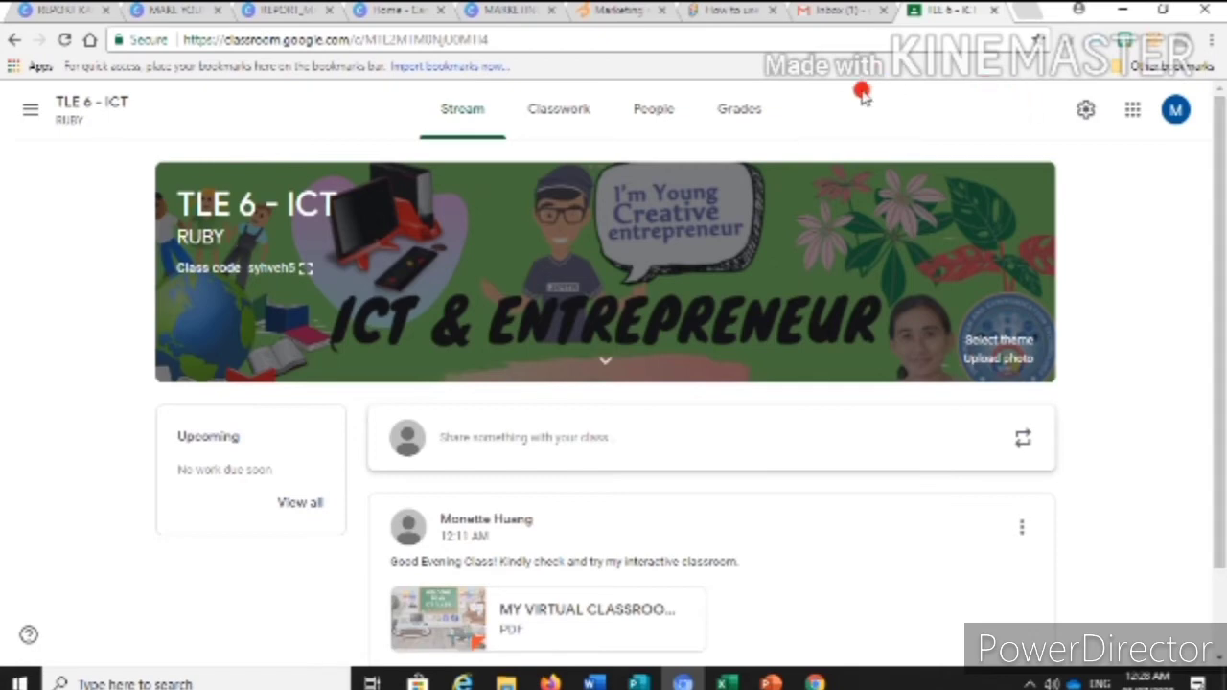
Start a new untitled 100-point assignment from the TLE 6 - ICT Classwork page.
click(561, 113)
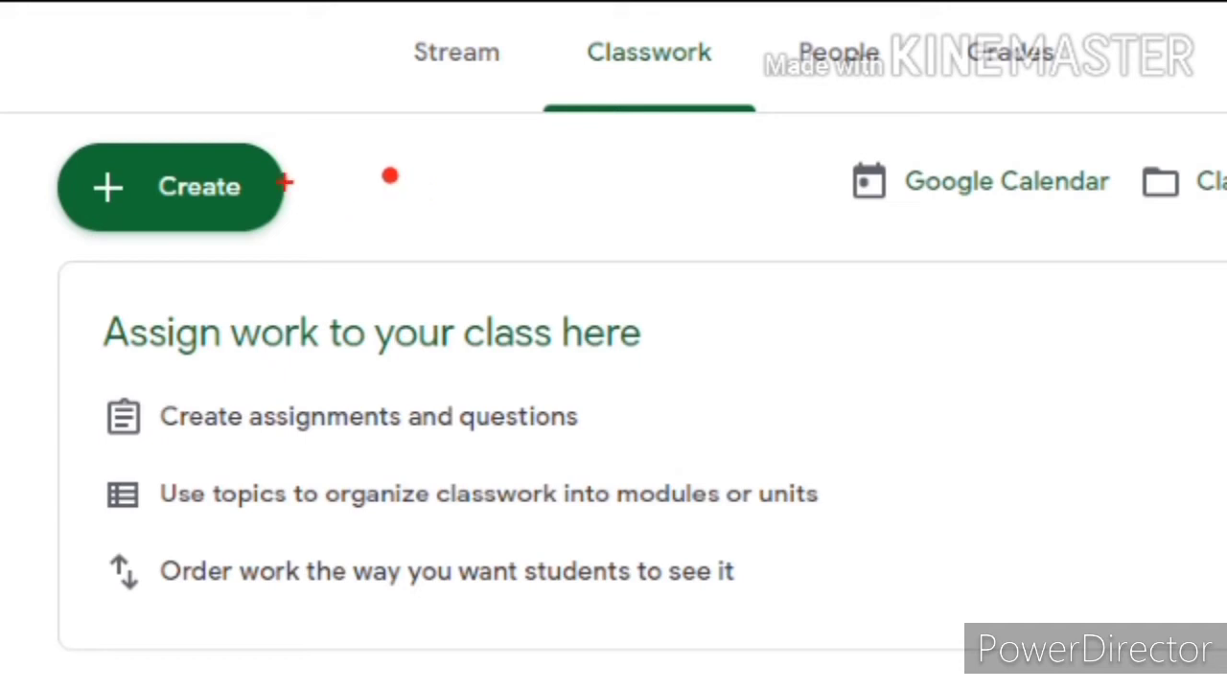
mouse_move(44, 135)
mouse_down()
mouse_move(44, 230)
mouse_move(299, 247)
mouse_move(326, 121)
mouse_move(34, 123)
mouse_move(50, 137)
mouse_up()
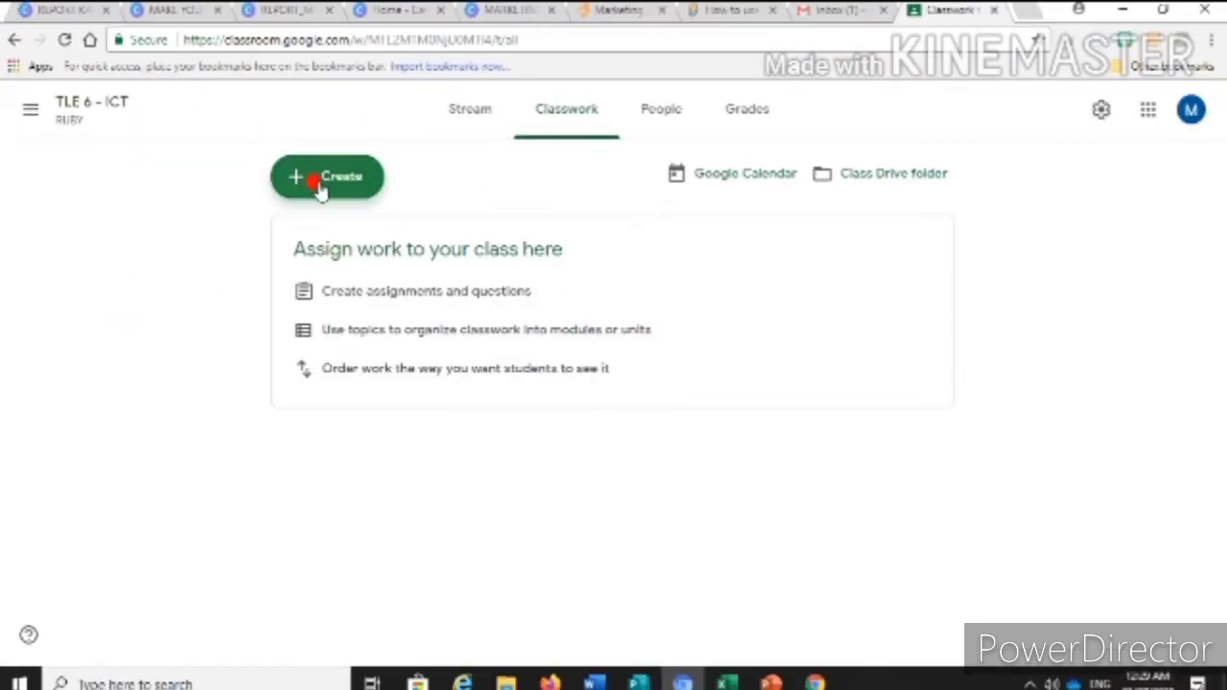
click(319, 183)
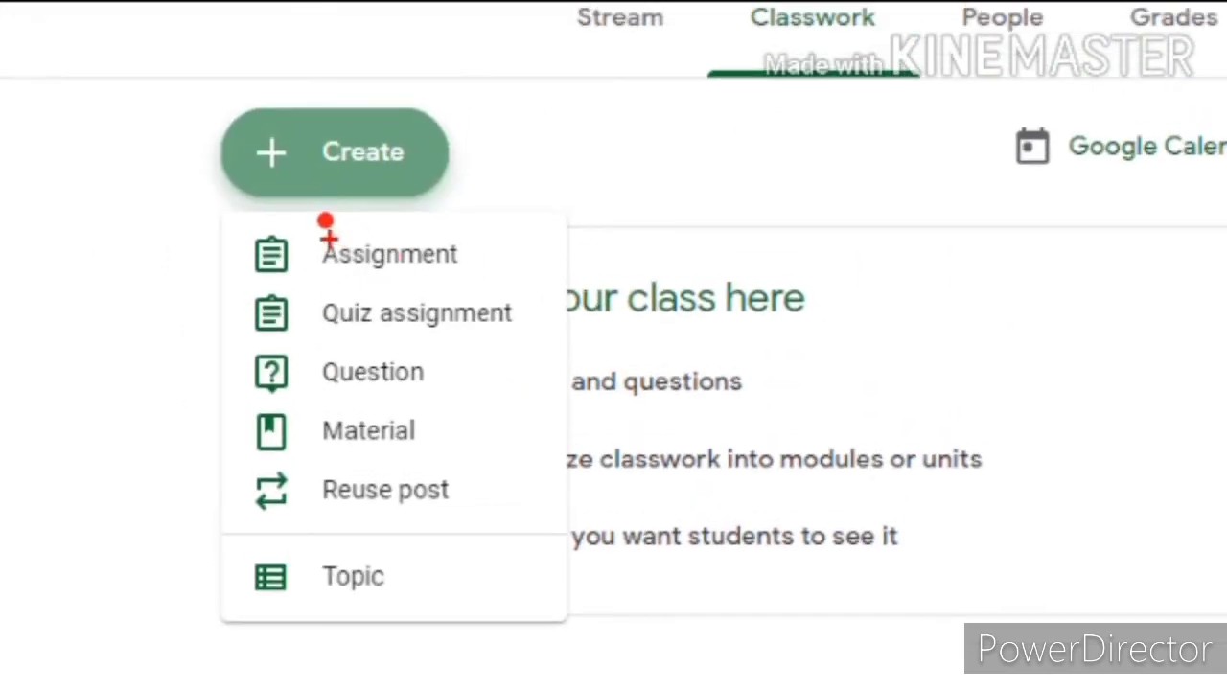
click(374, 230)
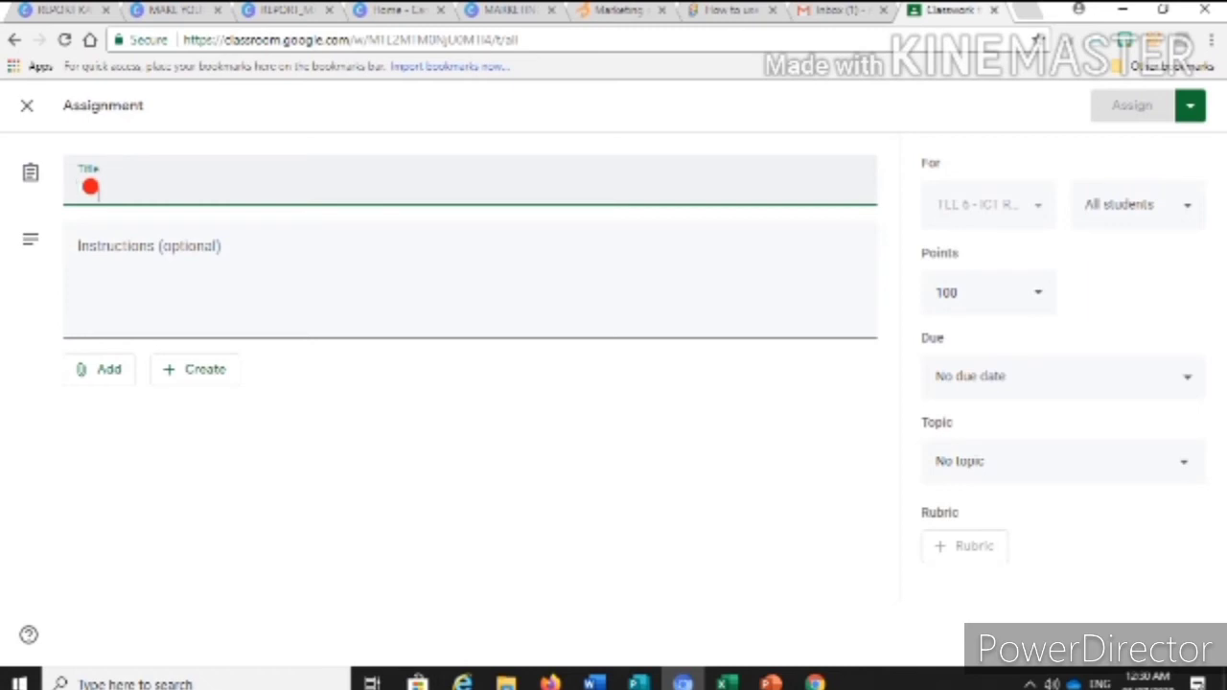
text(1)
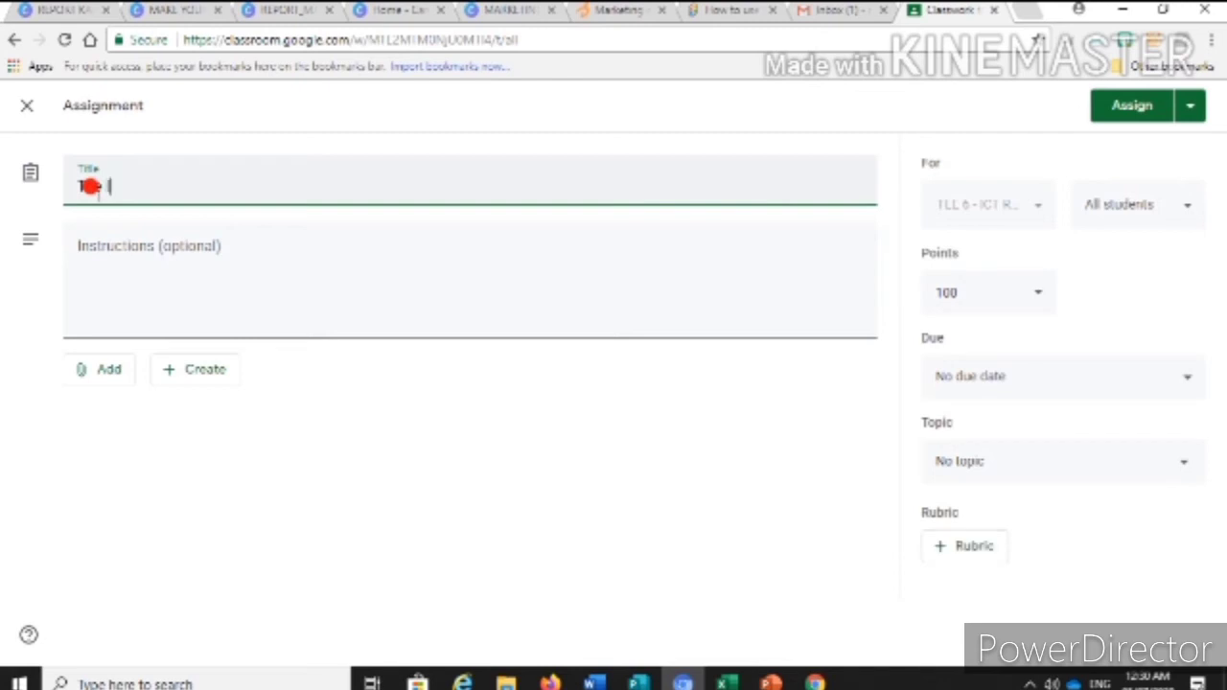
text( Ideal Entrepre)
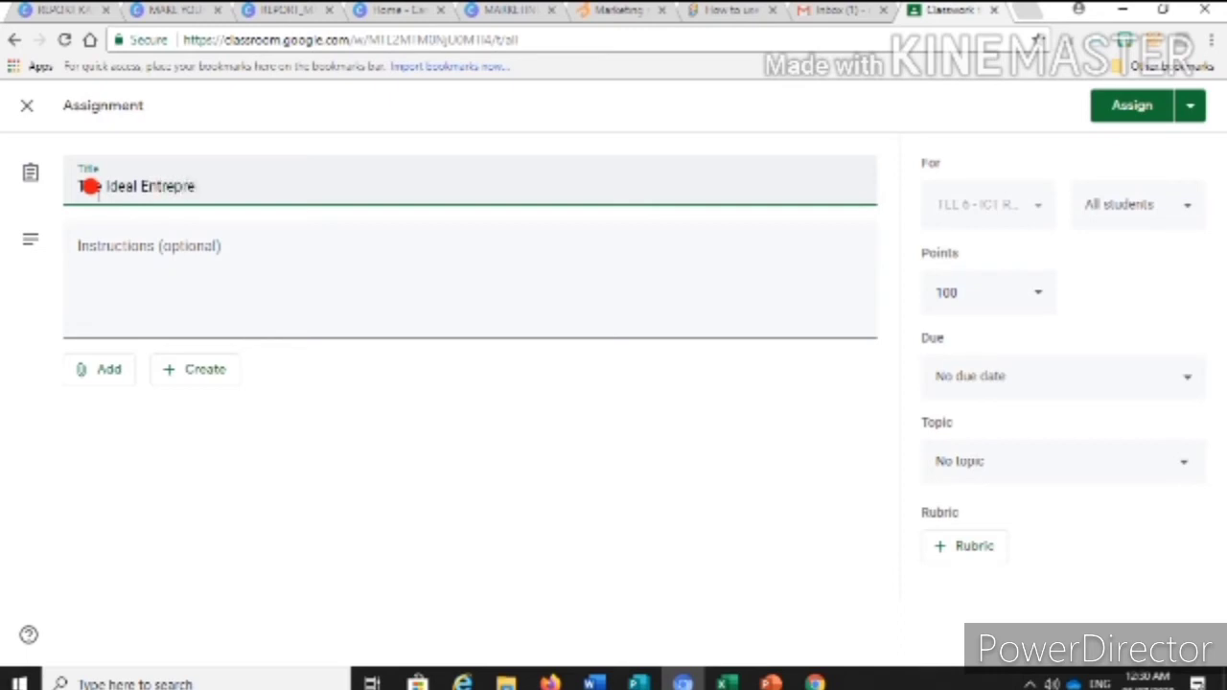
text(neur)
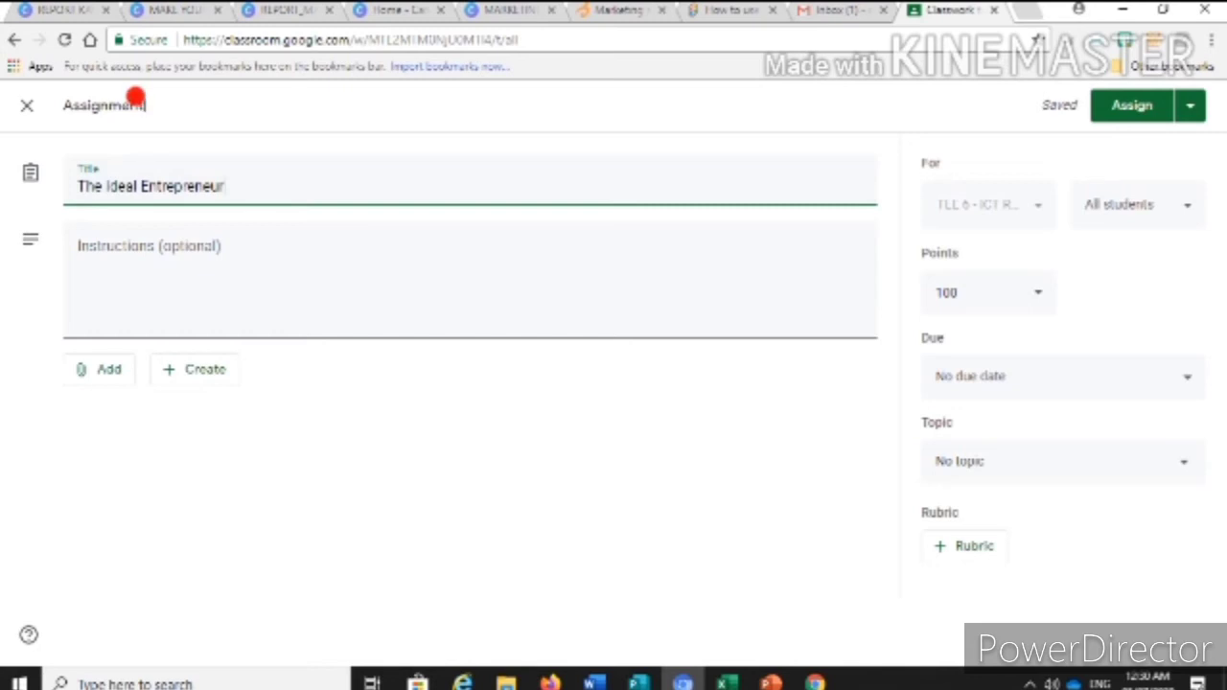
click(115, 246)
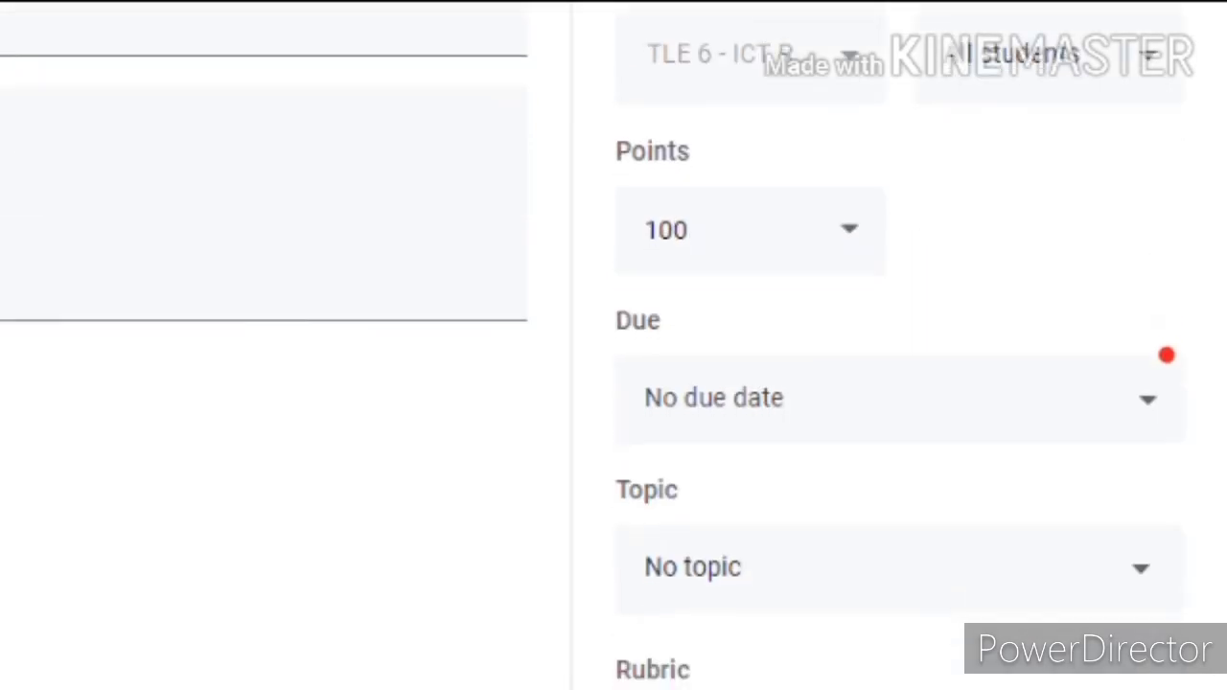
Change the assignment's Points value from 100 to 30.
scroll(1170, 392, down, 1)
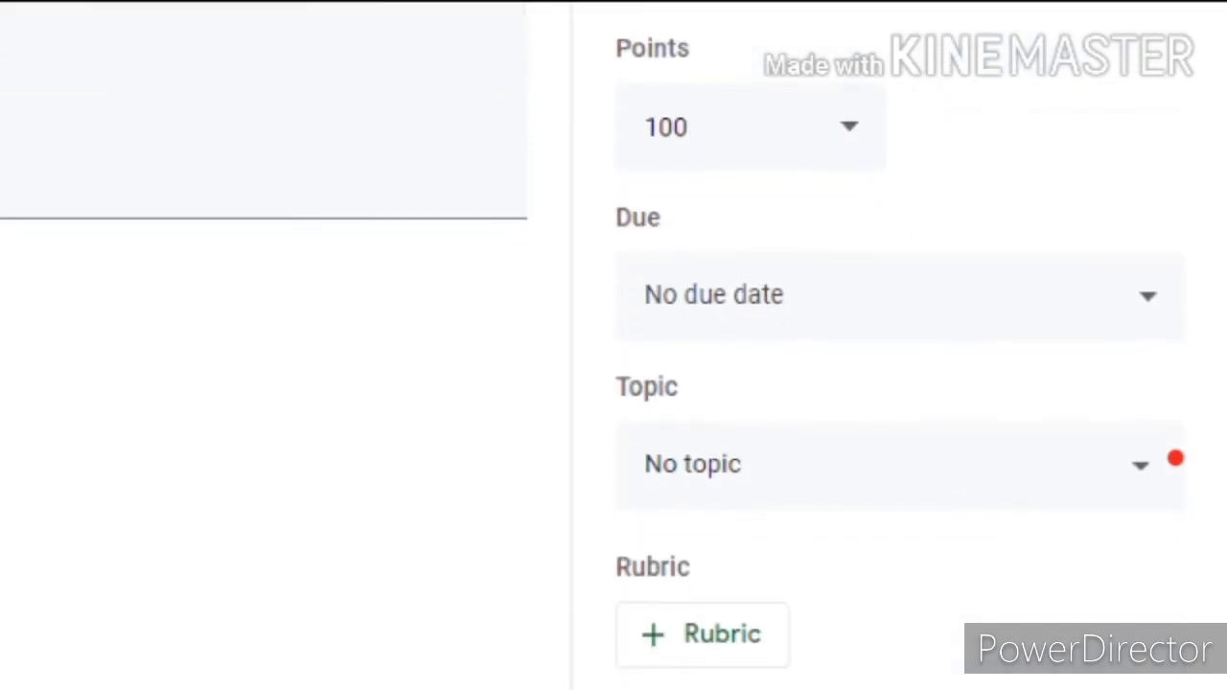
scroll(1175, 460, up, 3)
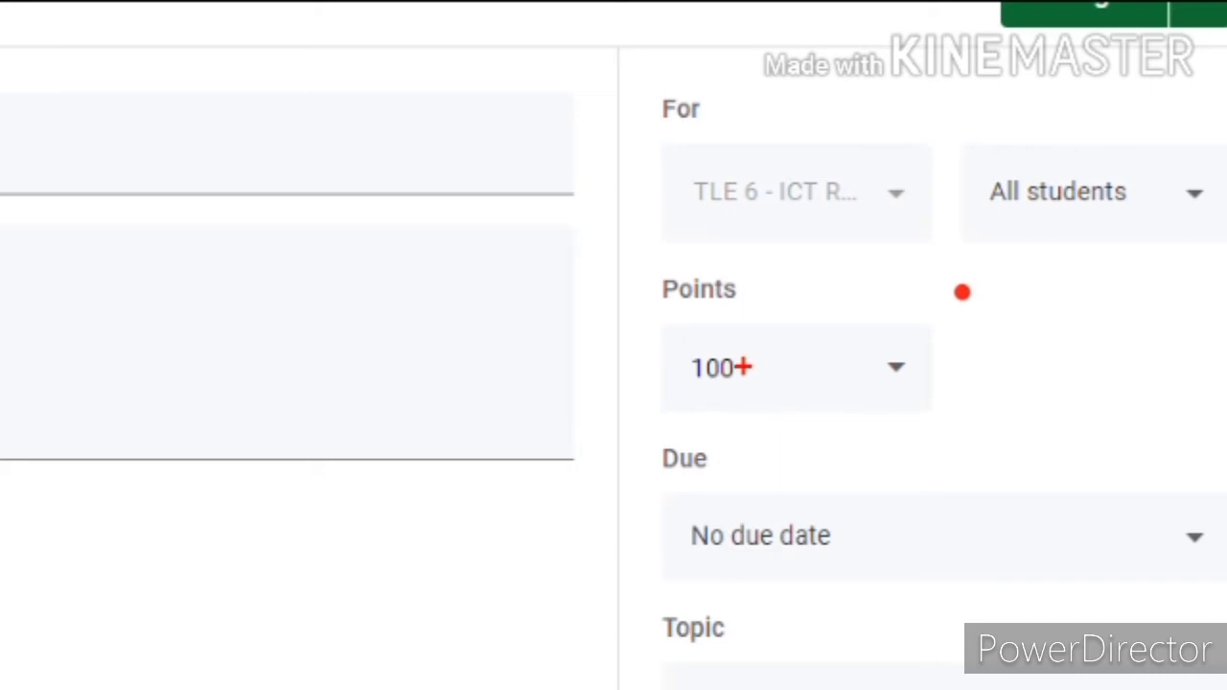
click(747, 367)
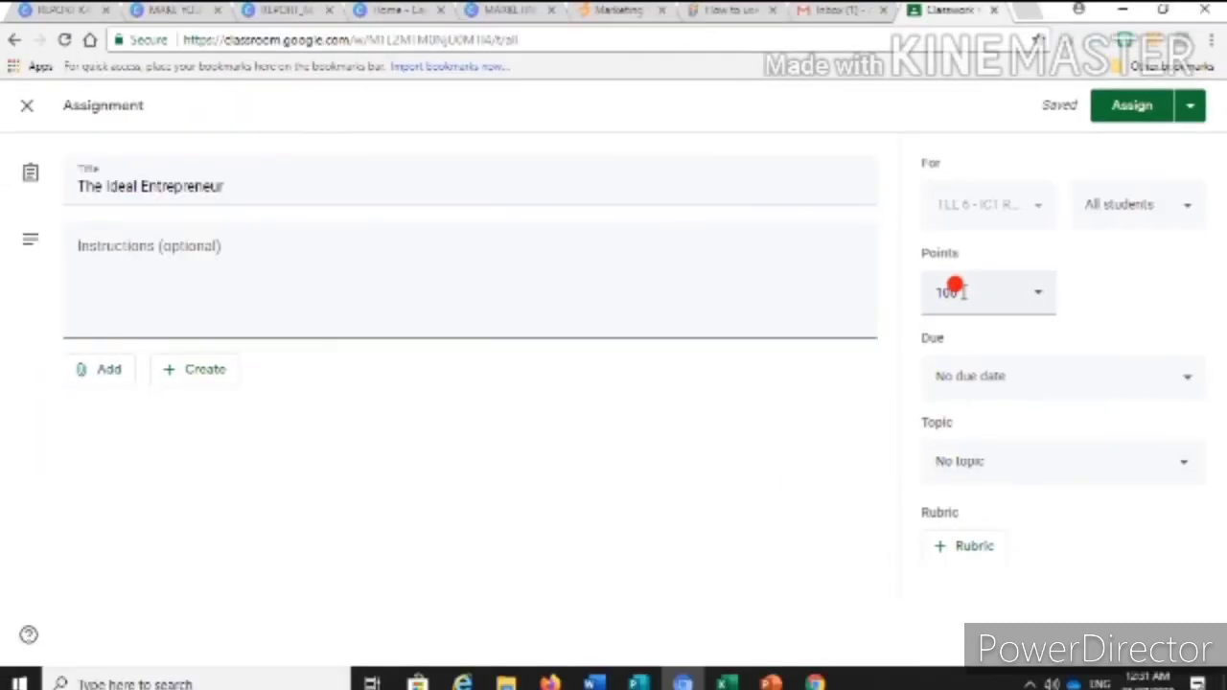
click(962, 292)
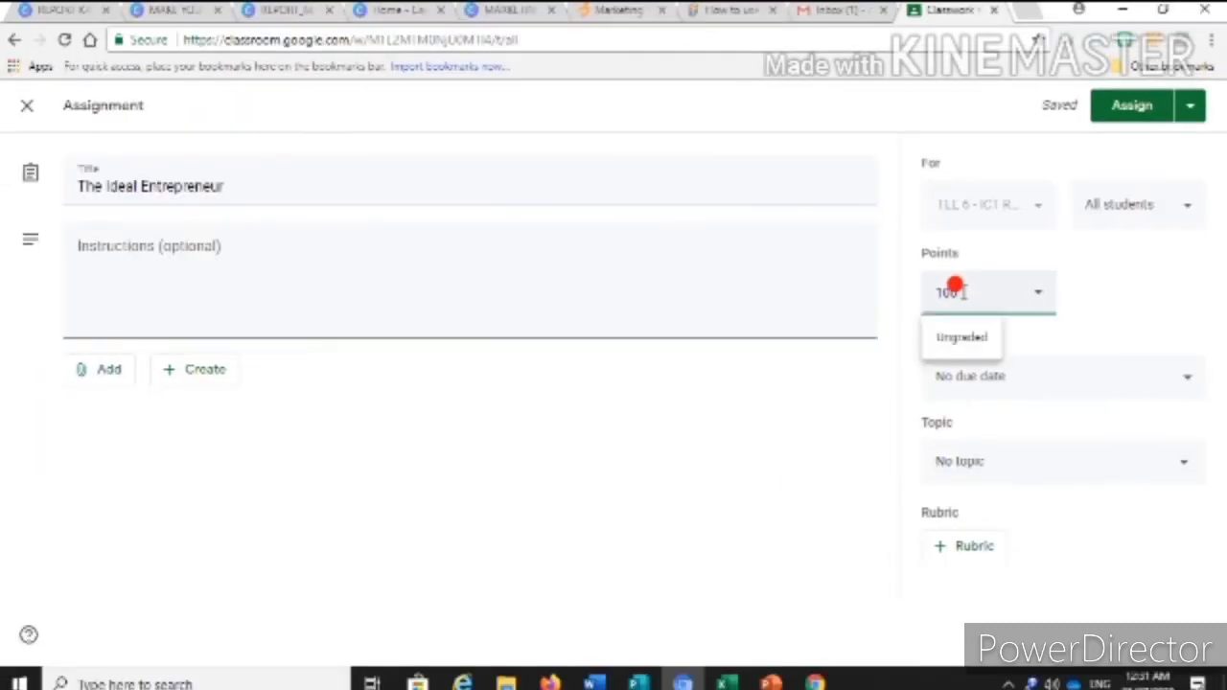
key(BackSpace)
key(BackSpace)
key(BackSpace)
text(30)
click(1123, 292)
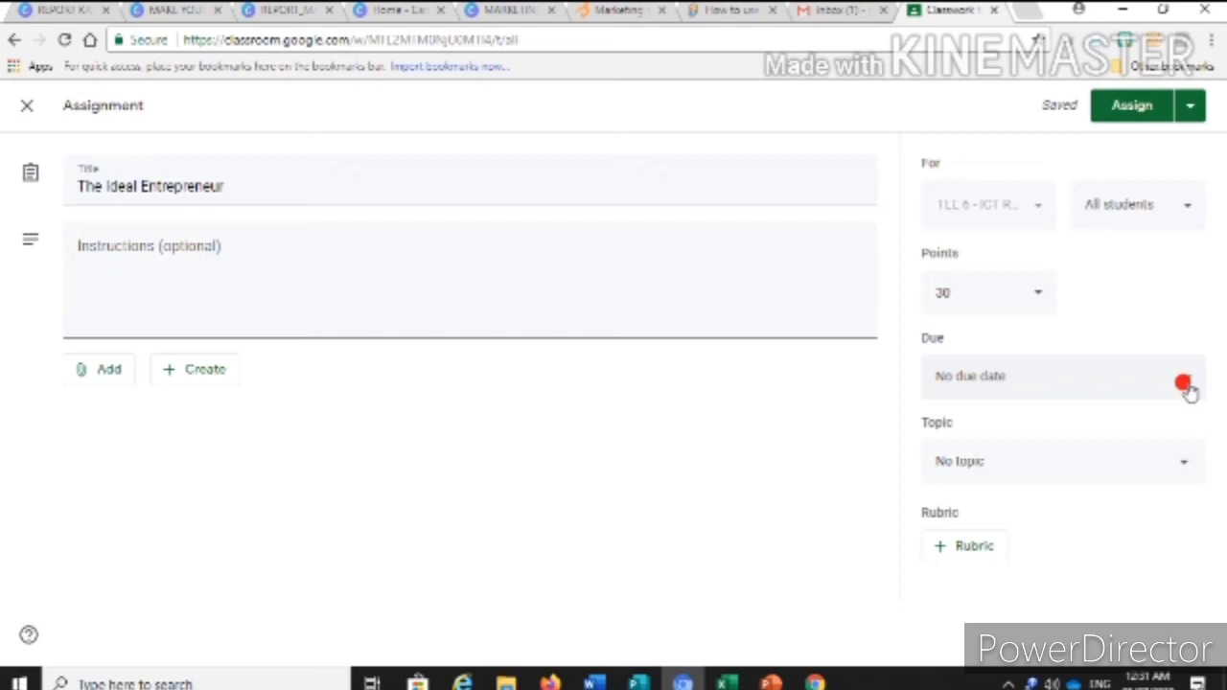
Pick Aug 28, 2020 in the Due calendar and change the due time to 11:00 PM.
click(1187, 388)
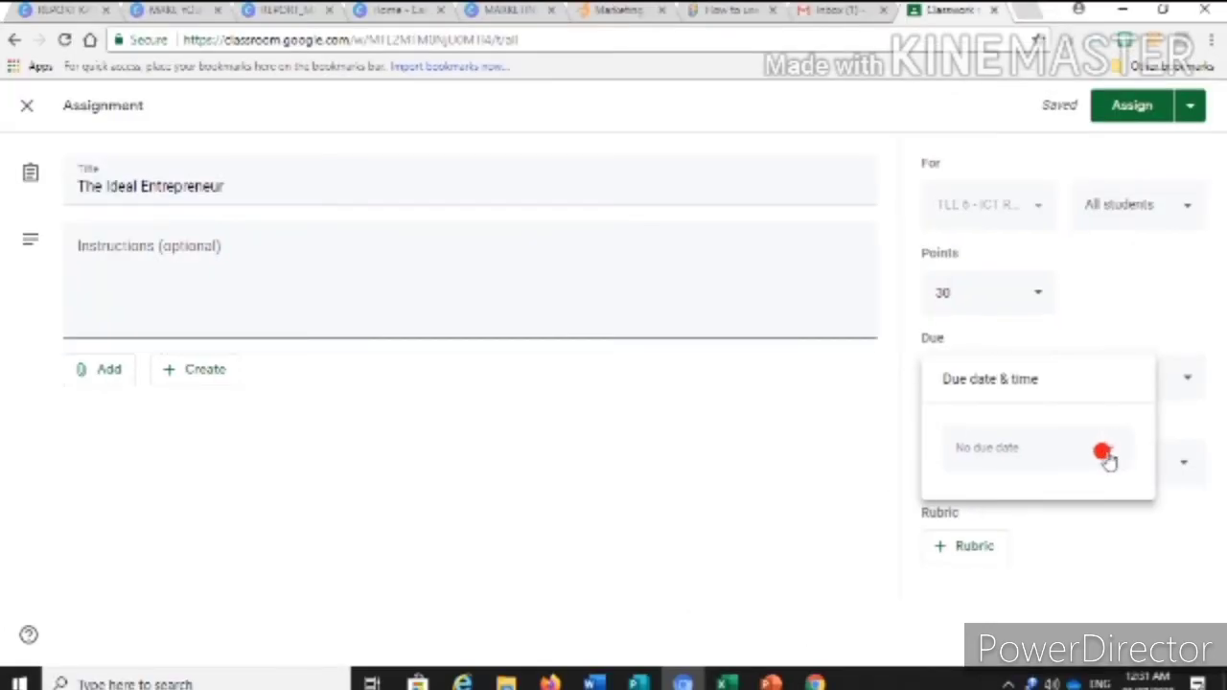
click(1104, 456)
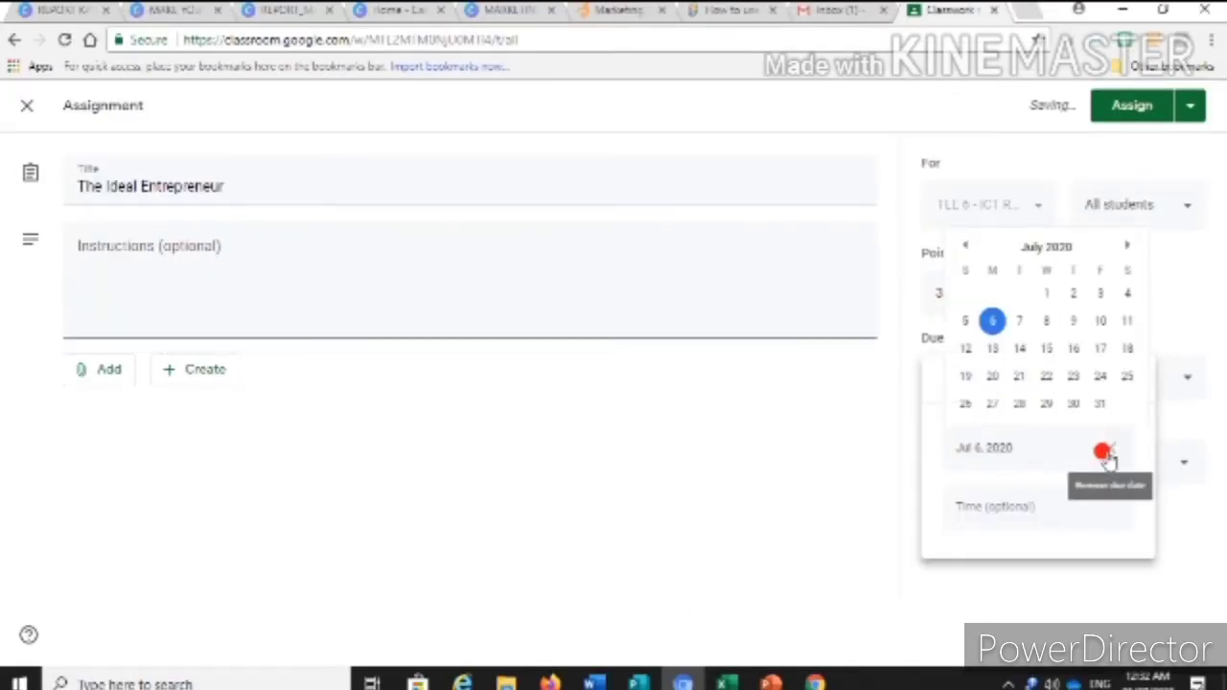
click(1126, 248)
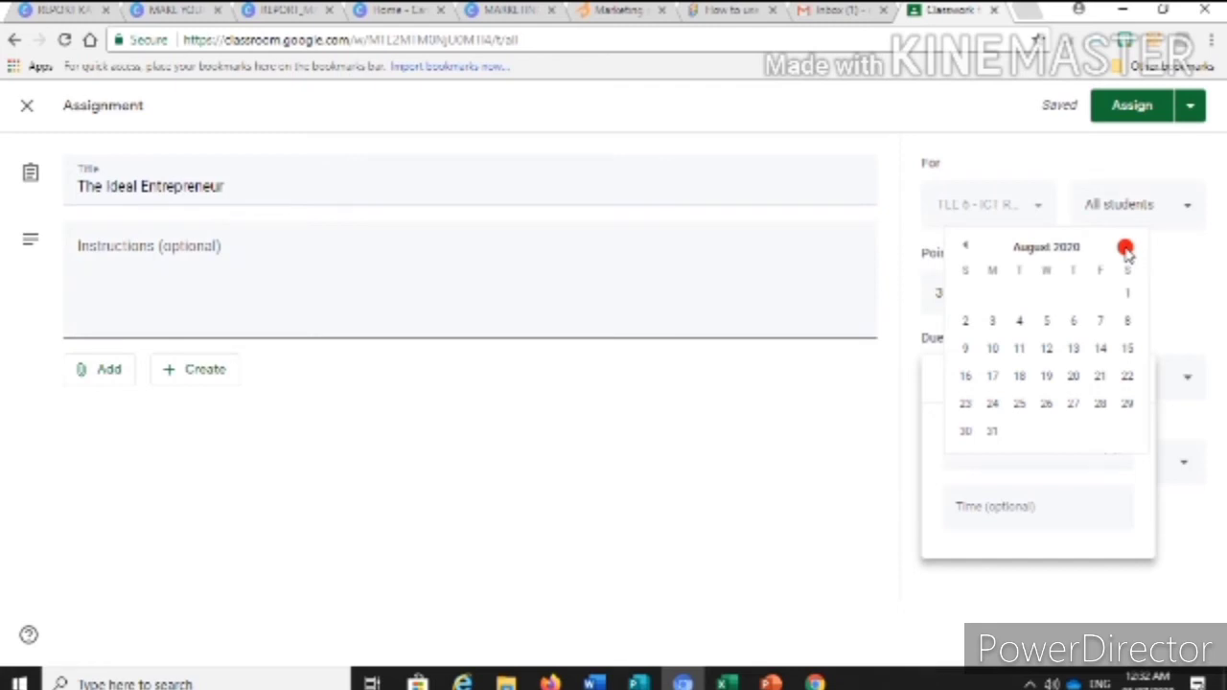
click(1125, 248)
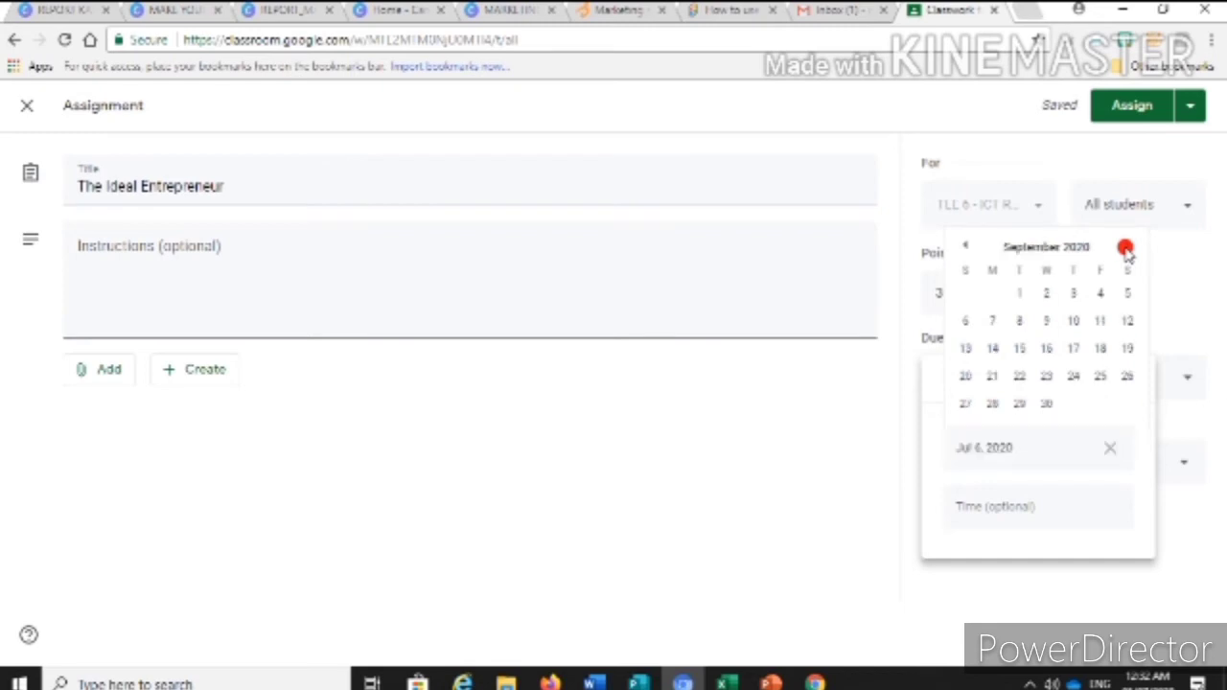
click(965, 246)
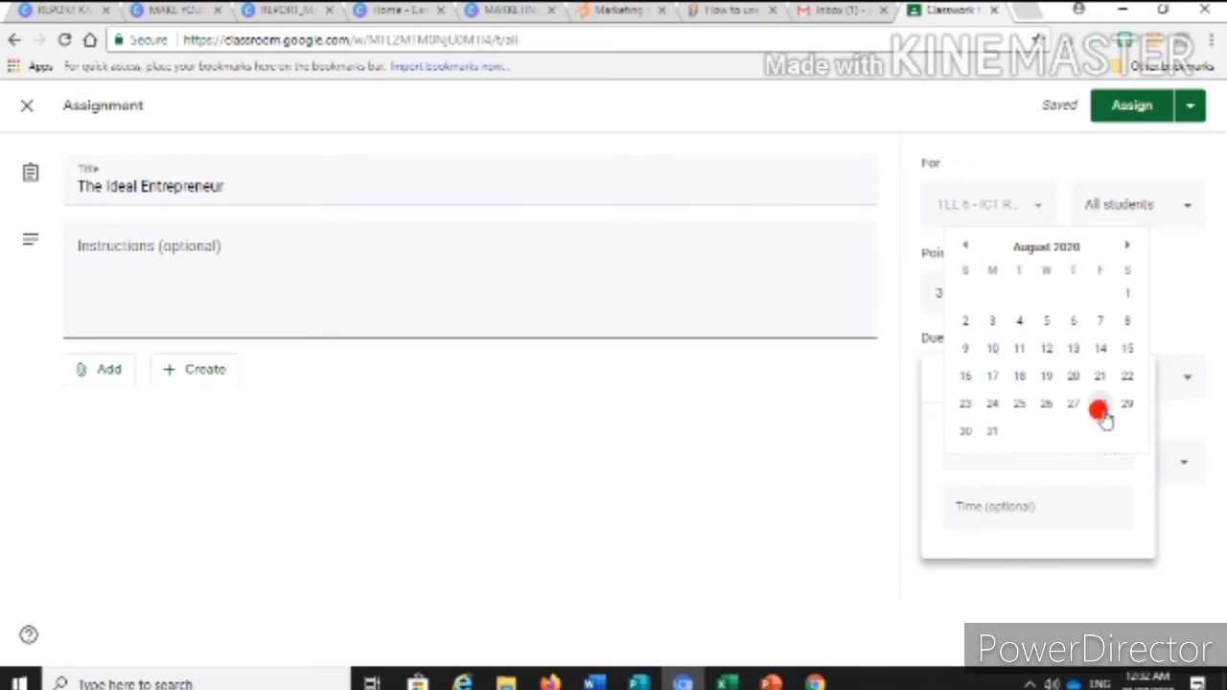
click(1100, 408)
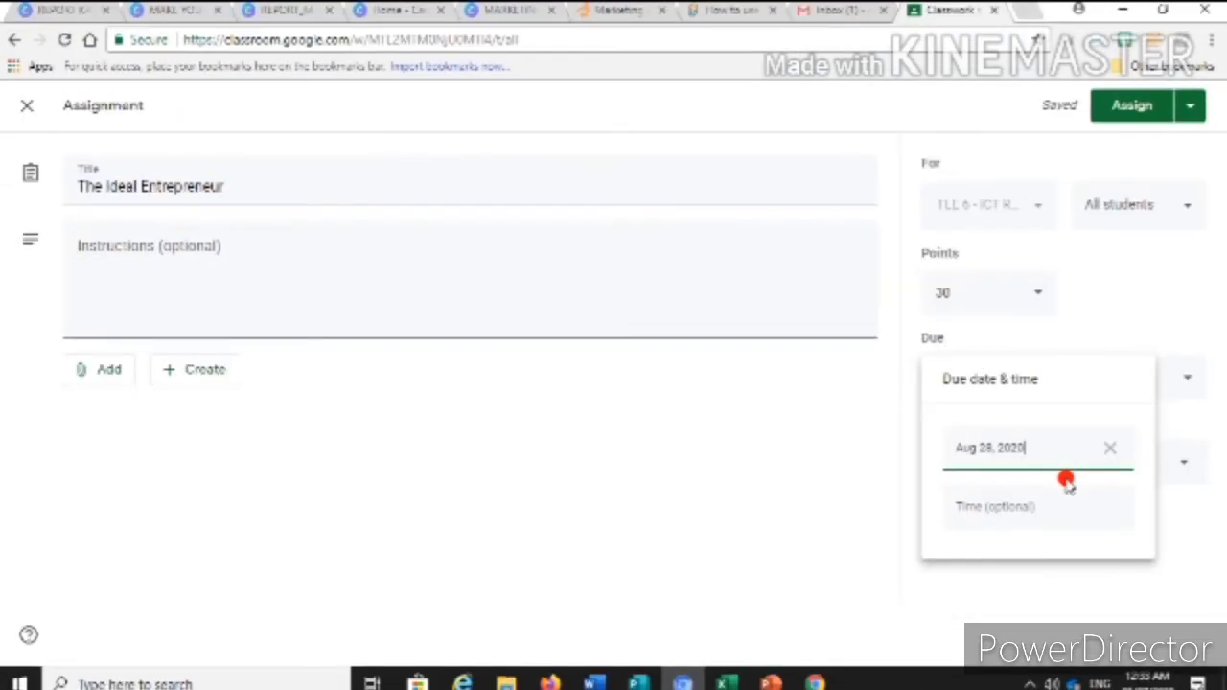
click(968, 508)
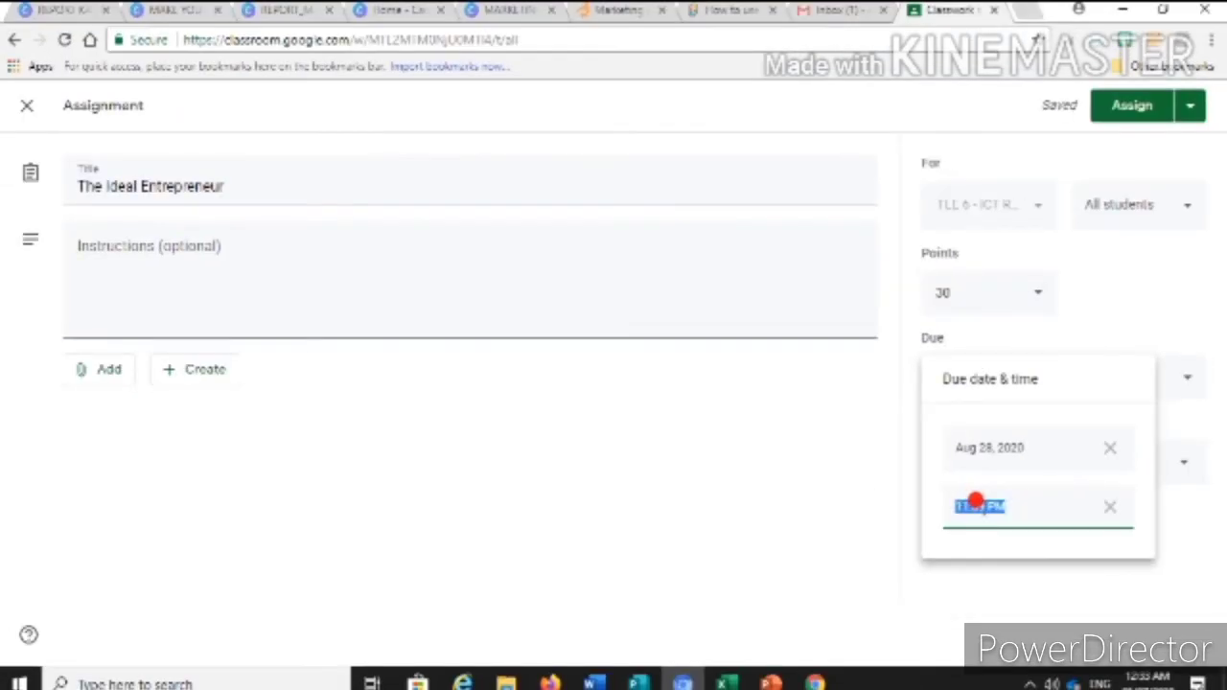
click(976, 503)
key(BackSpace)
key(BackSpace)
key(BackSpace)
text(00)
click(1071, 608)
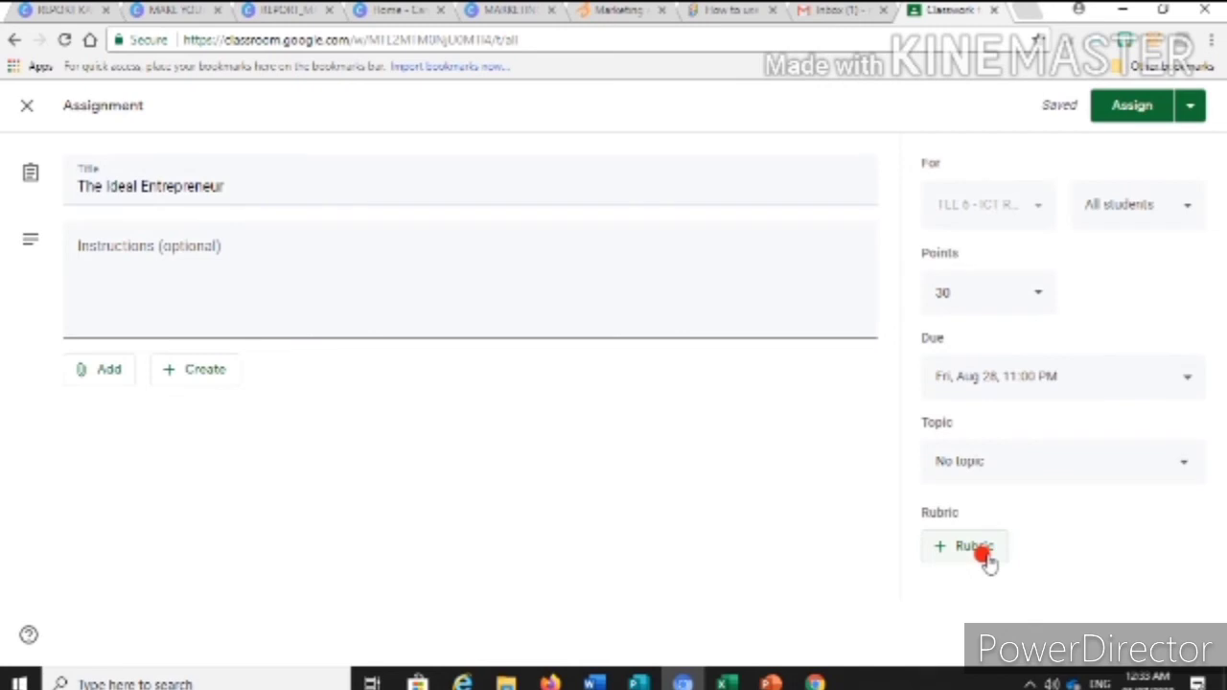
click(985, 554)
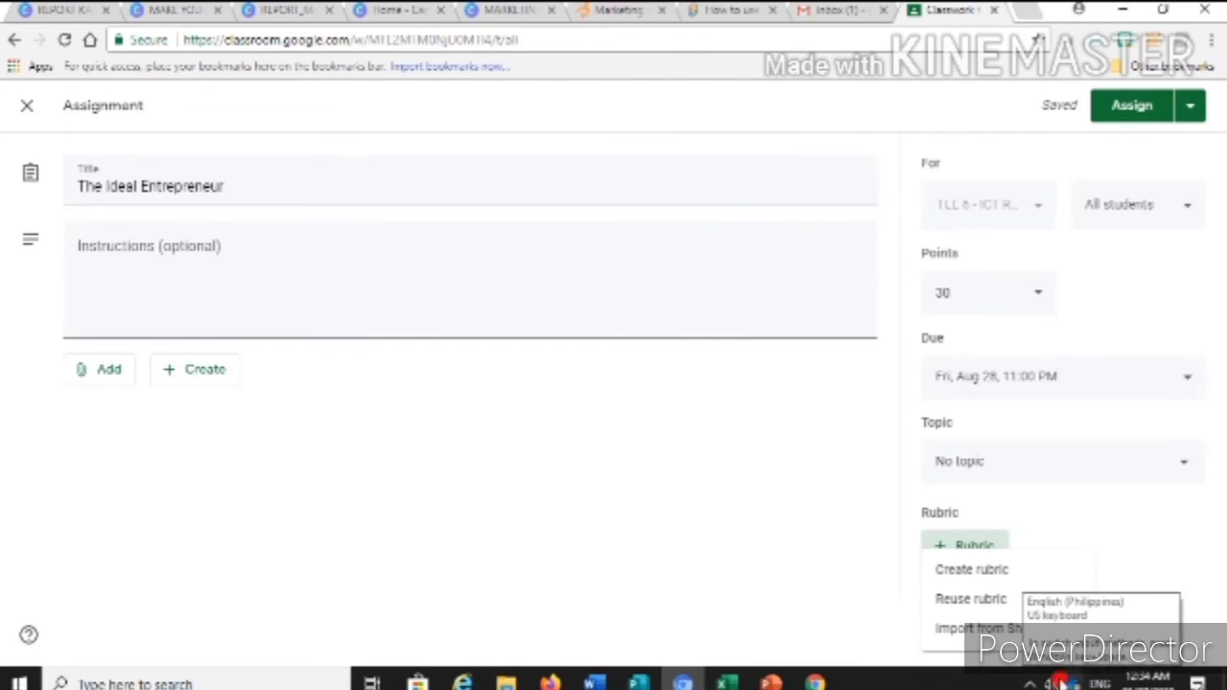
click(1127, 545)
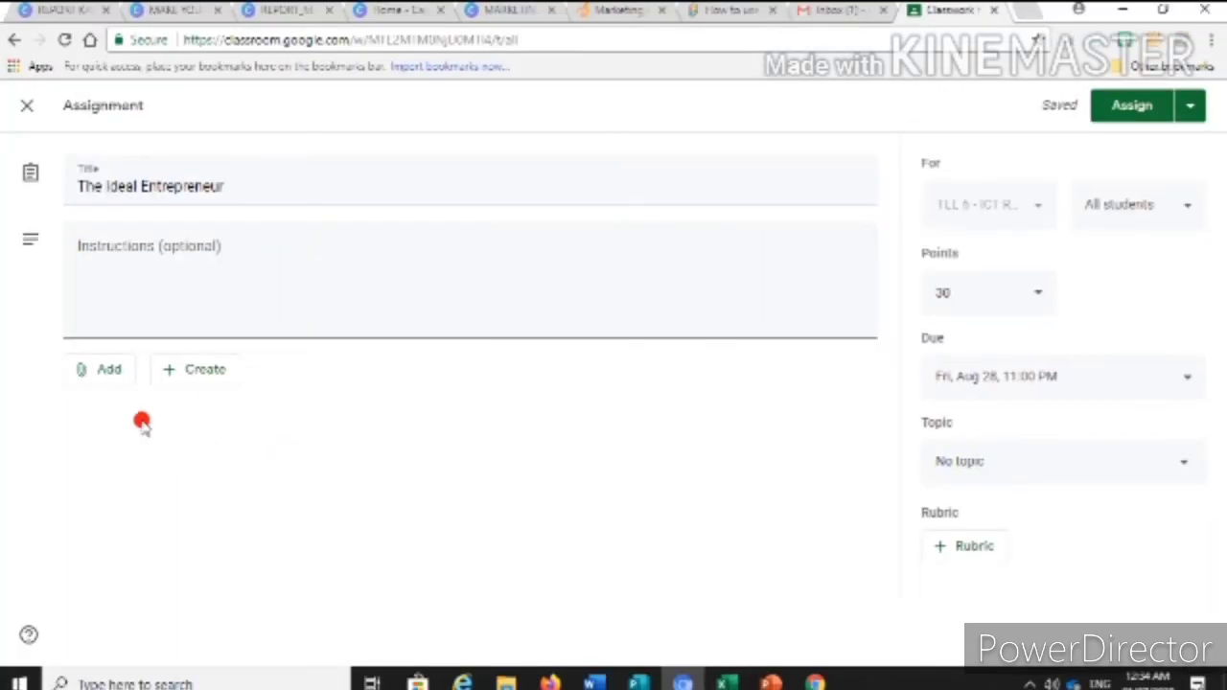
Upload ASSIGNMENT 1.docx from the computer as the assignment's attachment.
click(108, 372)
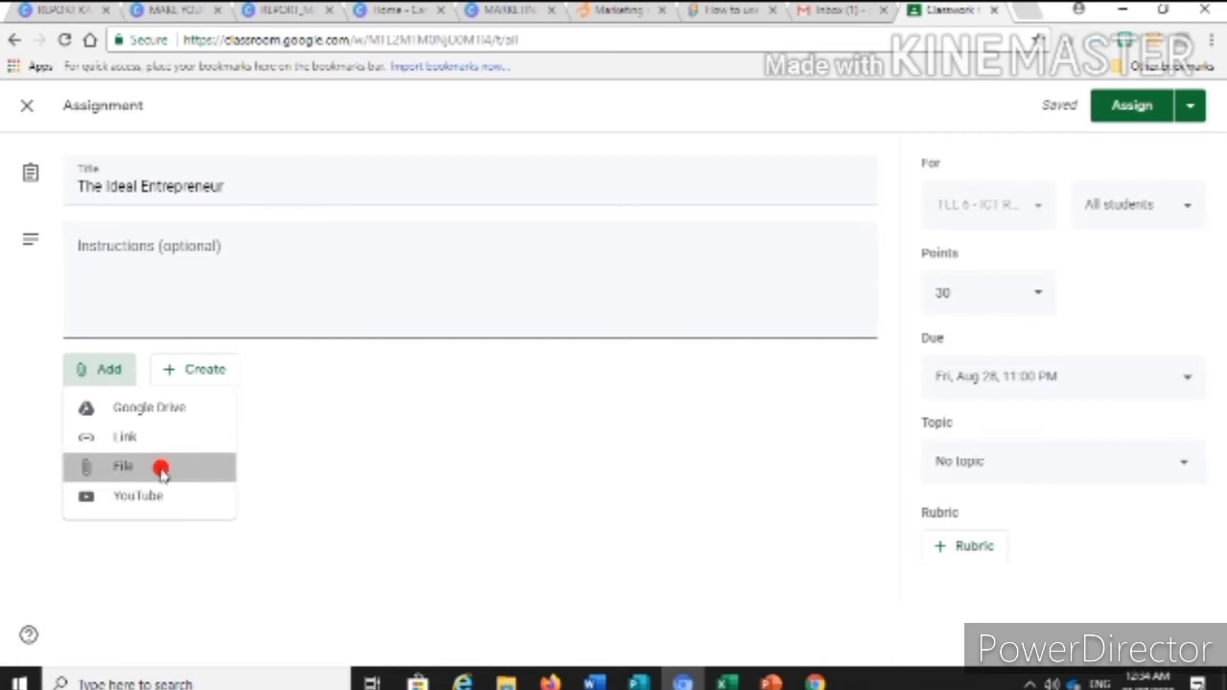
click(158, 470)
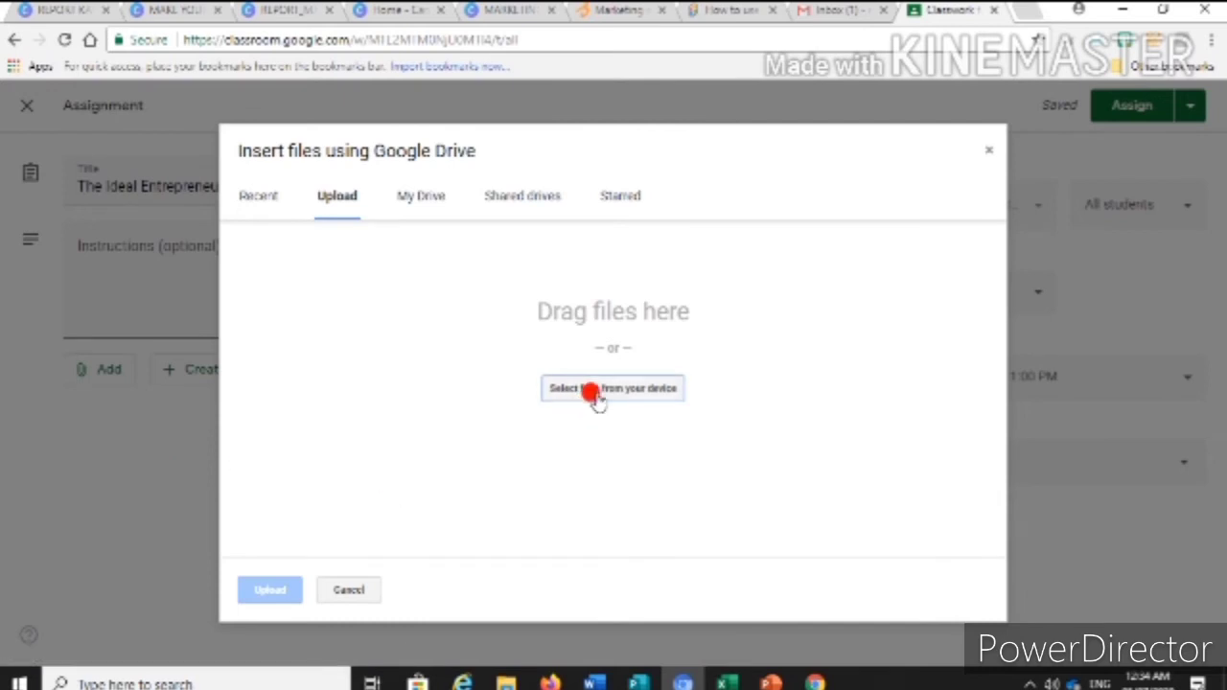
click(596, 395)
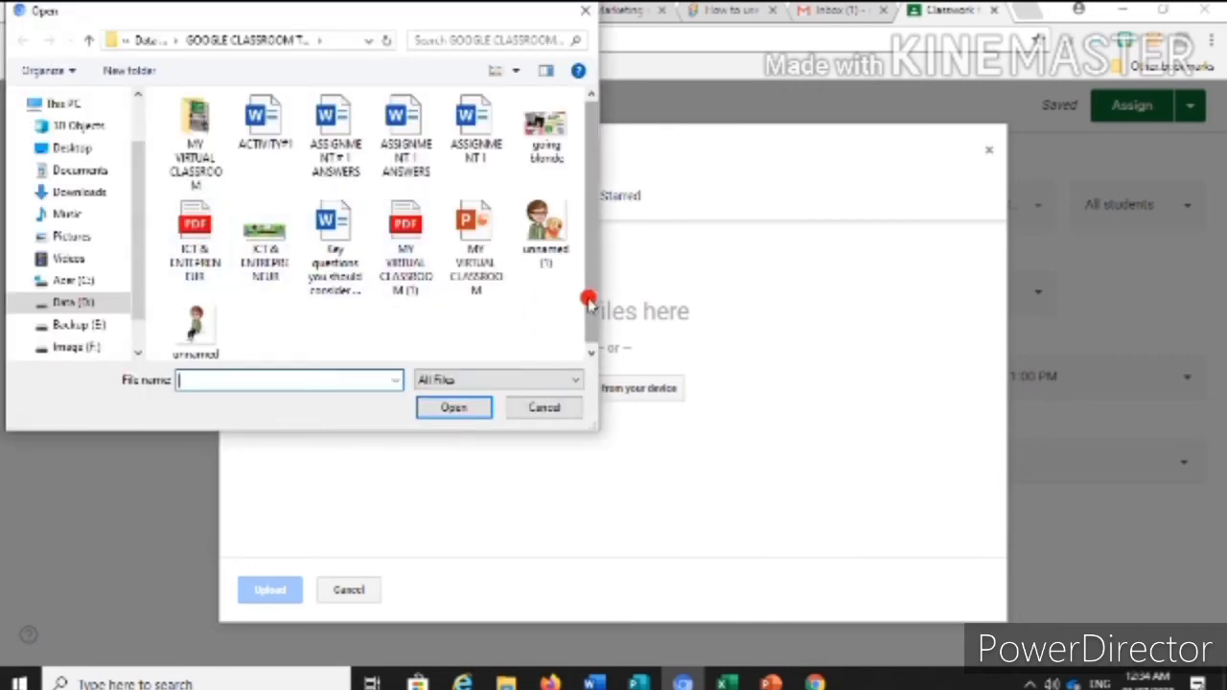
double_click(479, 122)
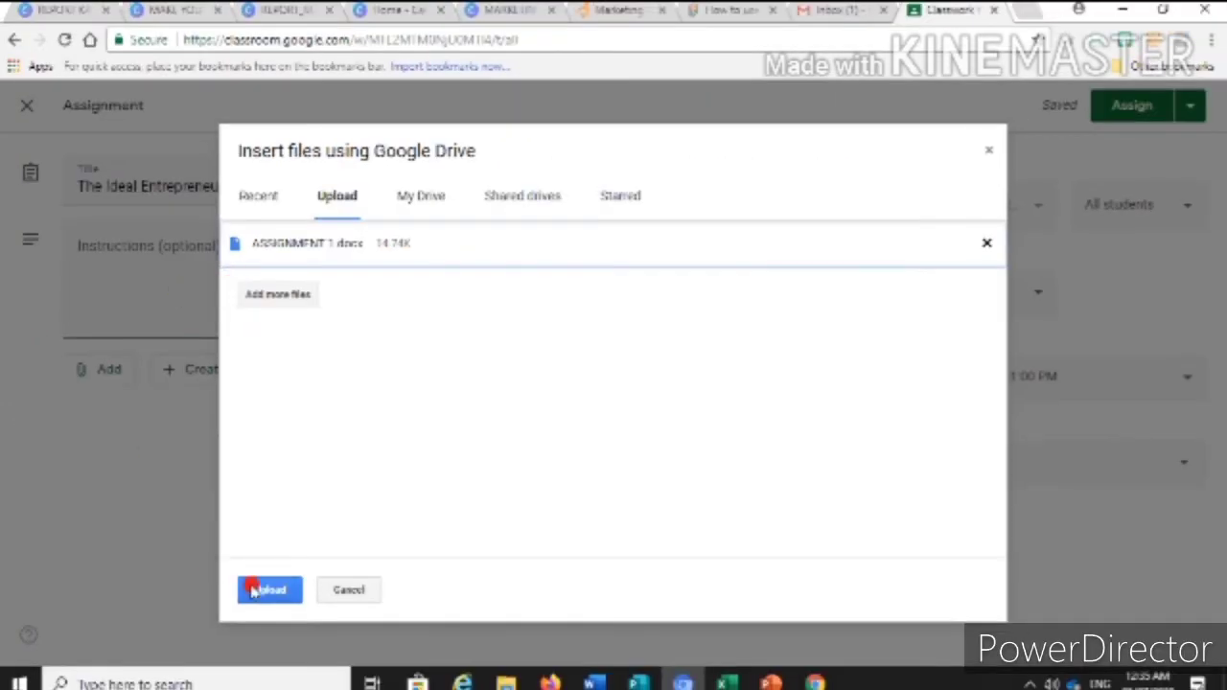
click(300, 689)
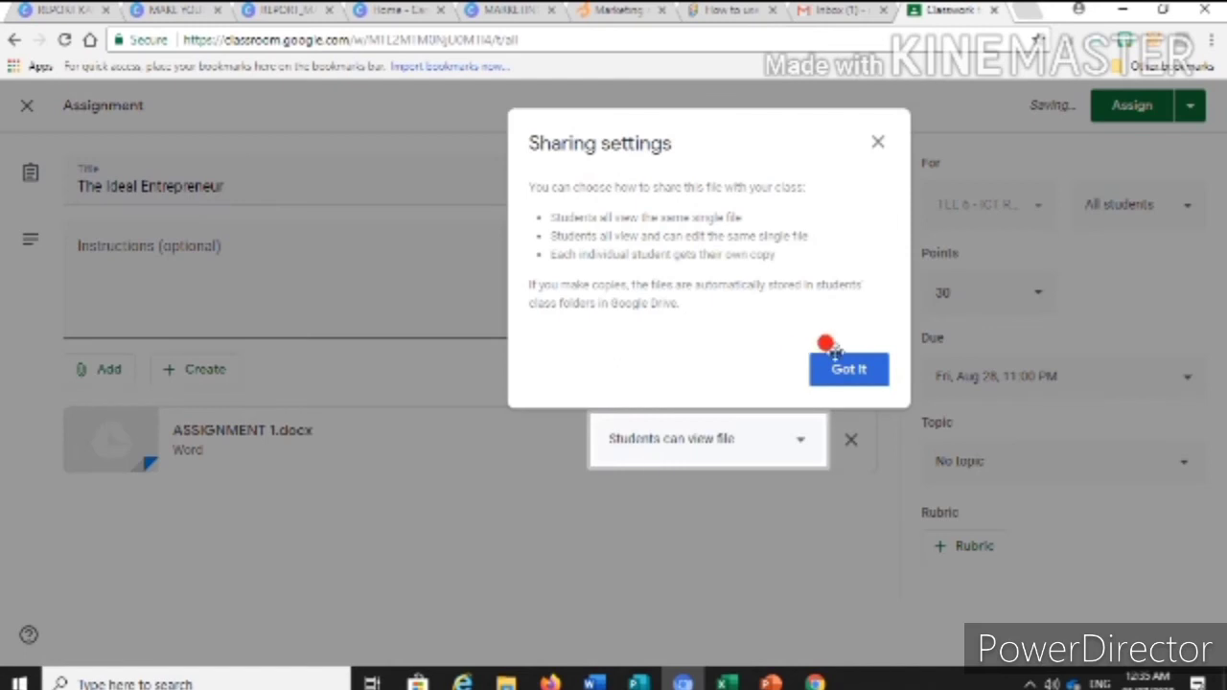
click(847, 373)
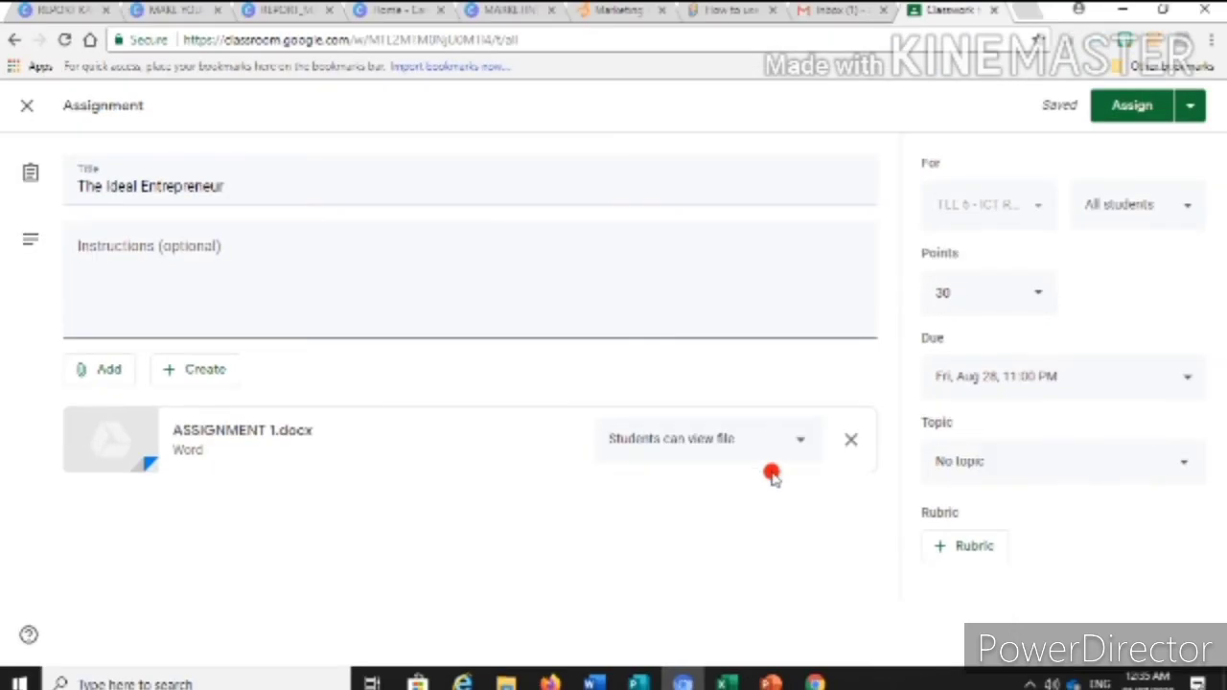
Set ASSIGNMENT 1.docx to 'Make a copy for each student'.
click(798, 454)
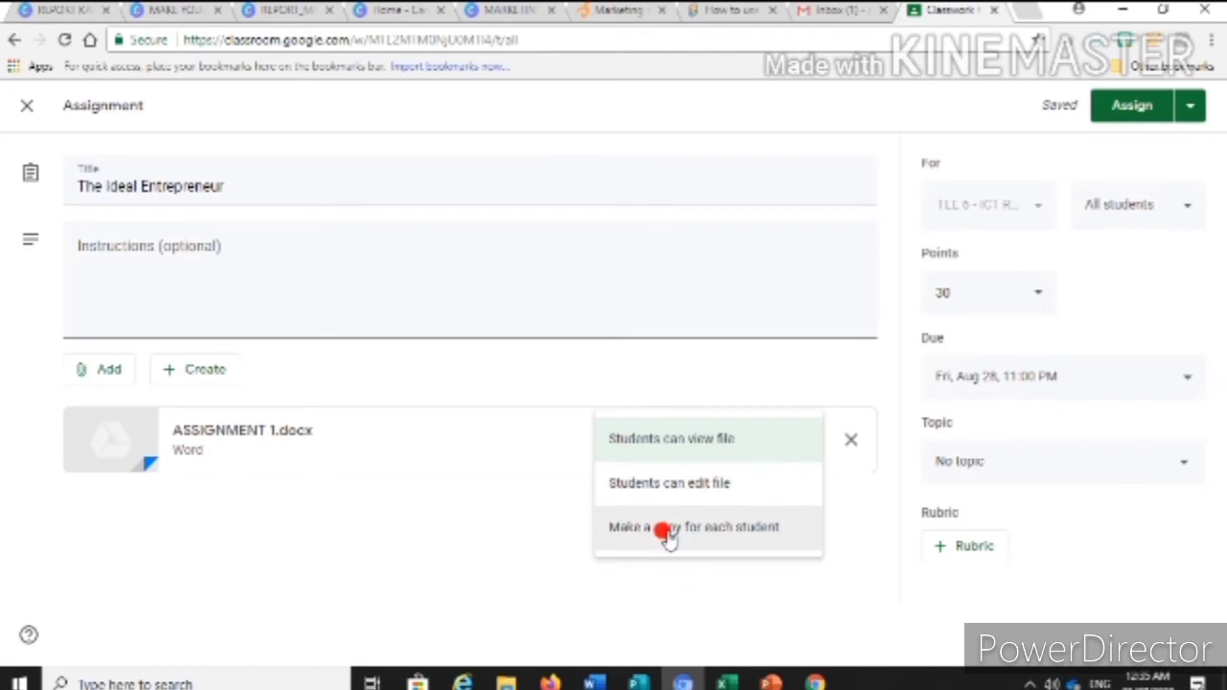
click(668, 529)
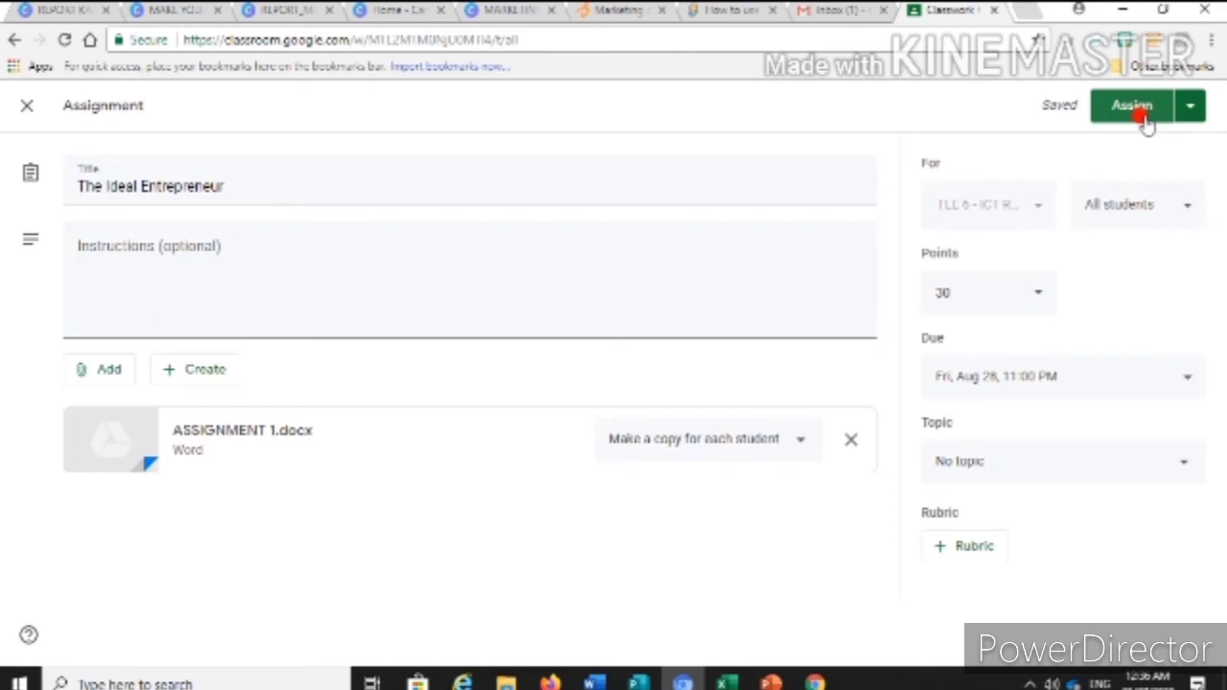
Assign The Ideal Entrepreneur, due Aug 28, 11:00 PM, and dismiss the topics tip.
click(1141, 107)
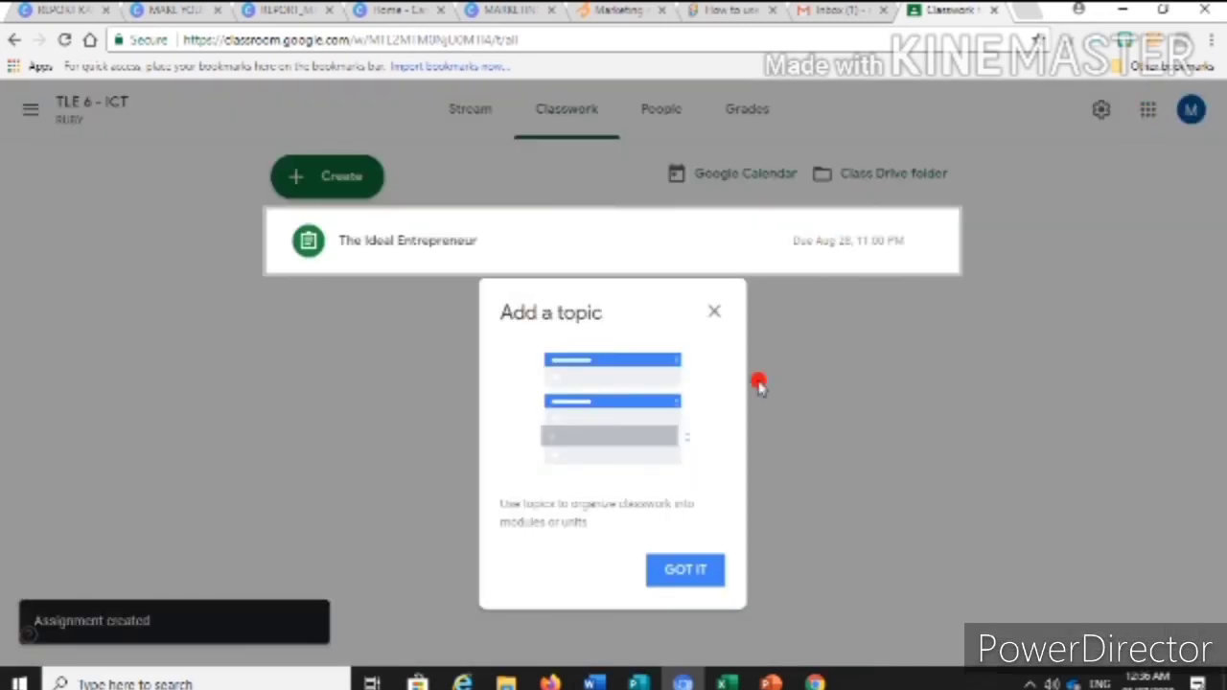
click(690, 573)
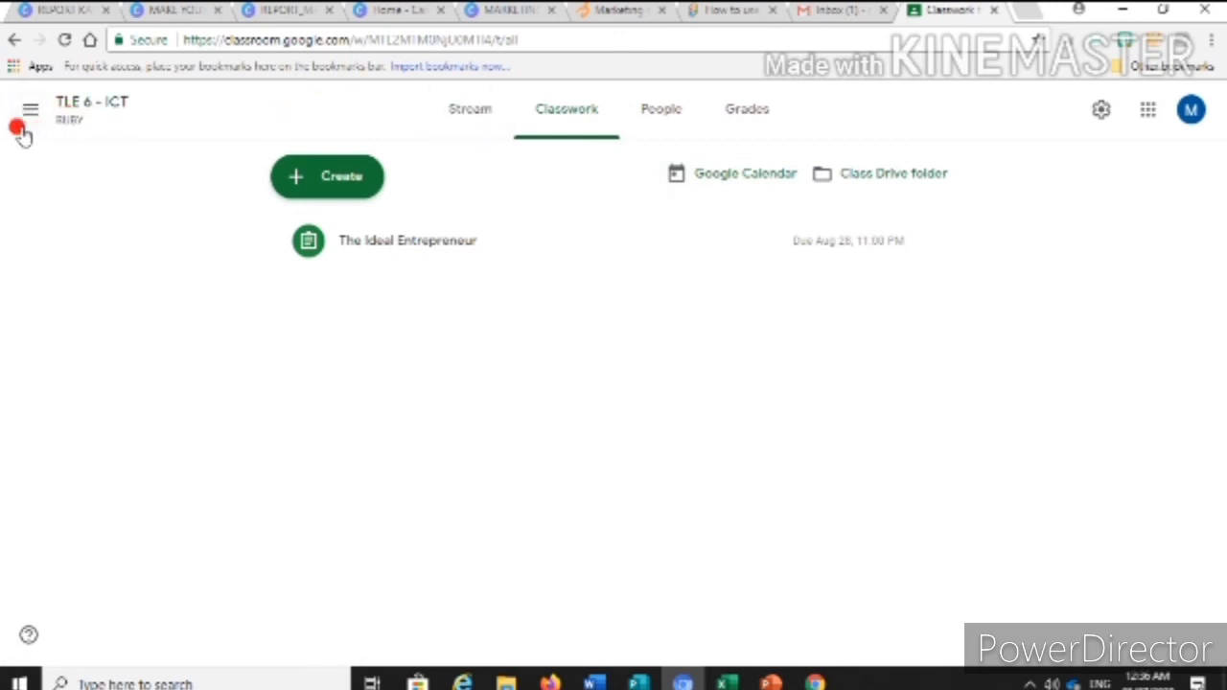
Return to the TLE 6 - ICT class from the class list and open its Classwork page.
click(30, 112)
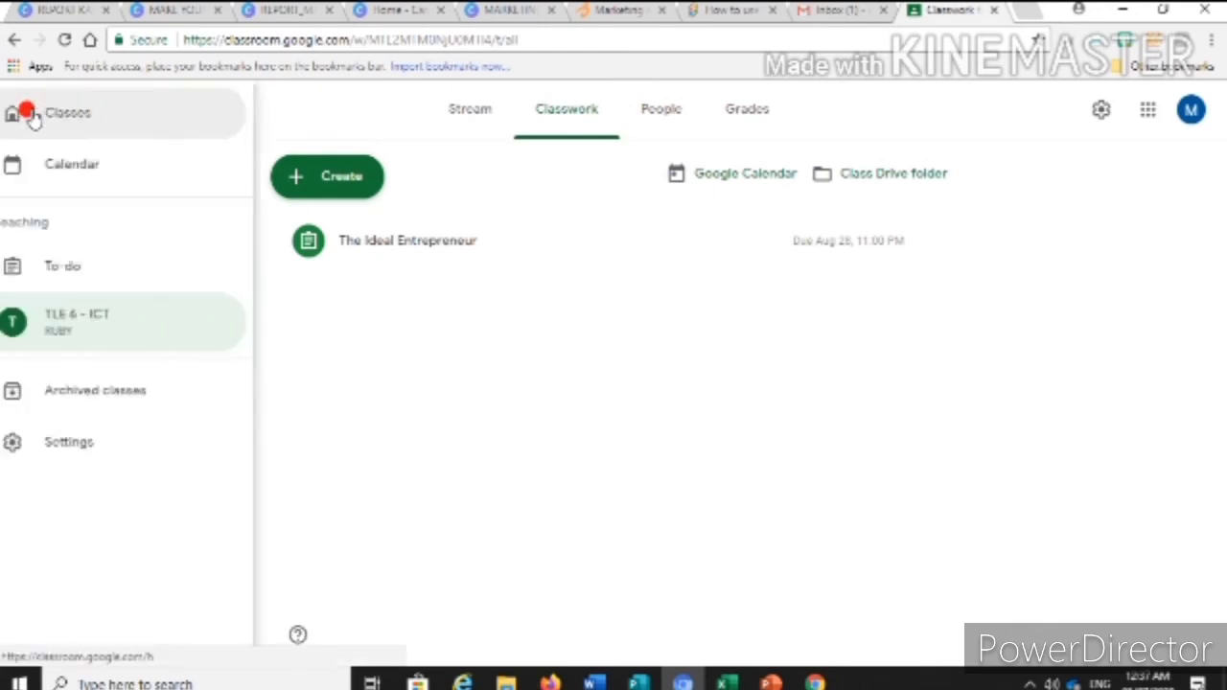
click(92, 122)
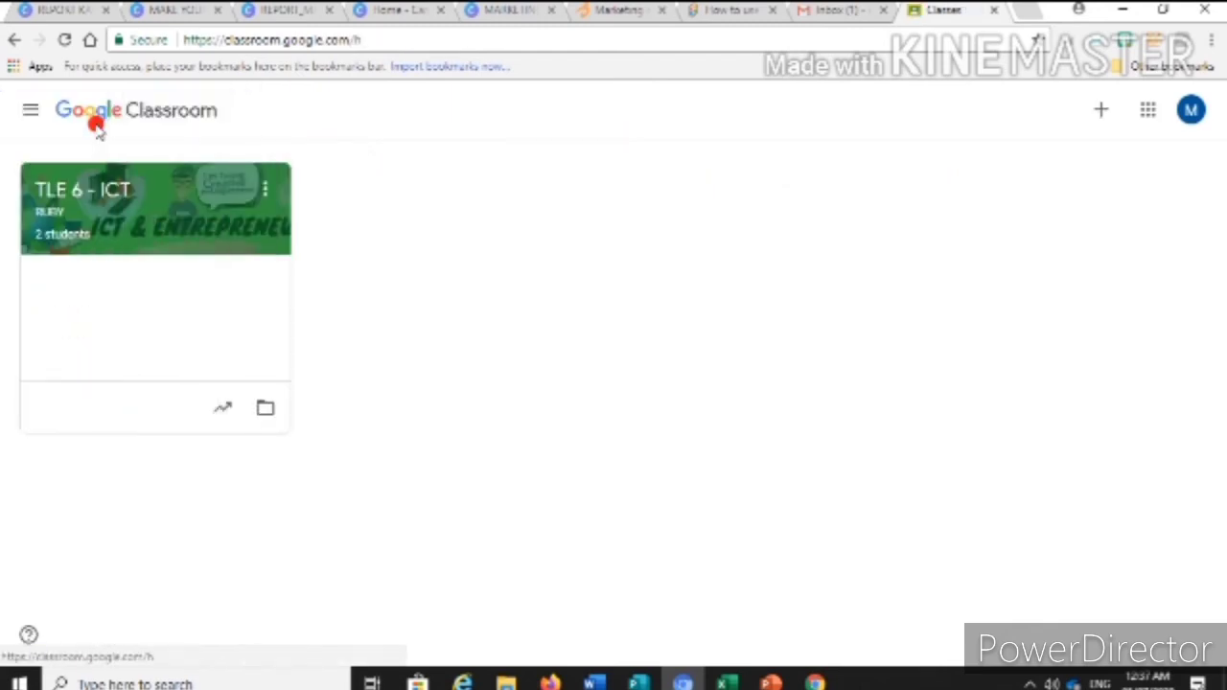
click(208, 241)
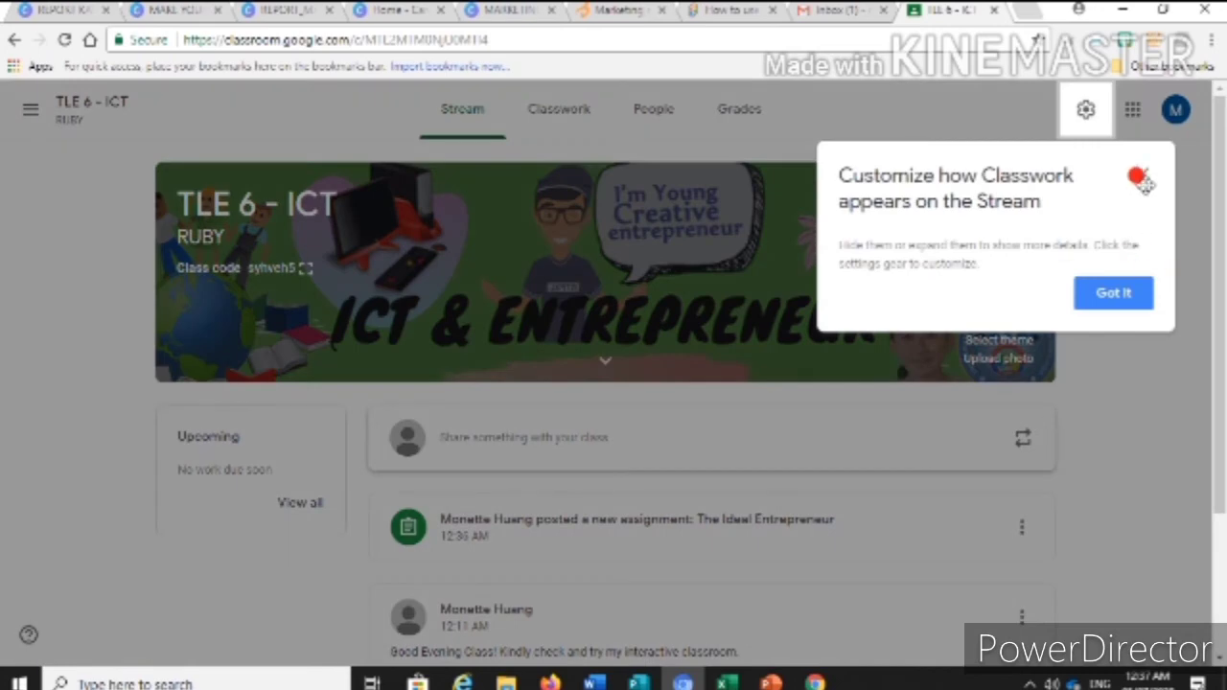
click(1142, 176)
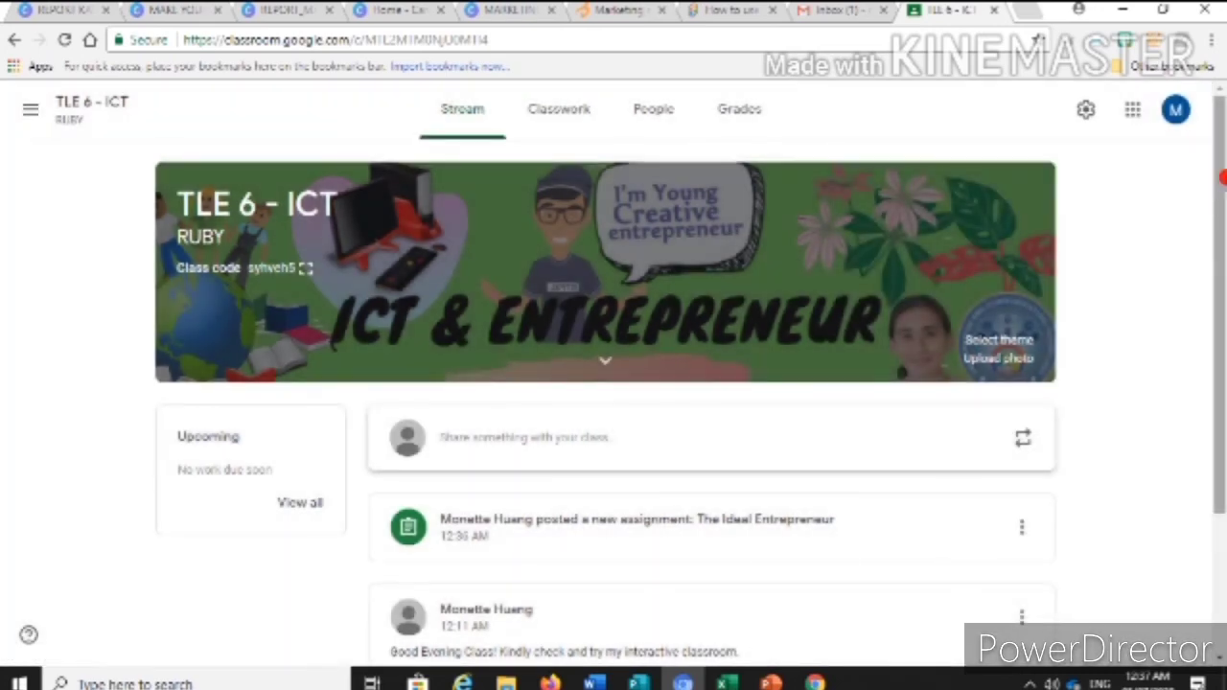
drag(1216, 192, 1222, 388)
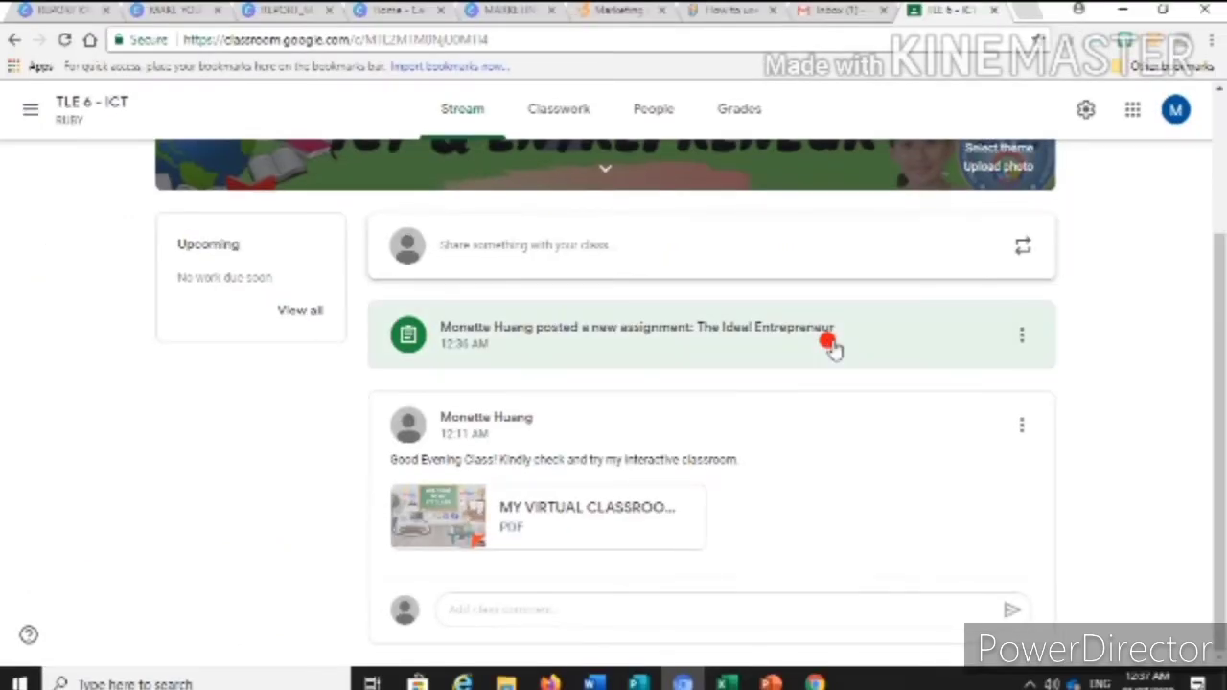
drag(1223, 287, 1223, 180)
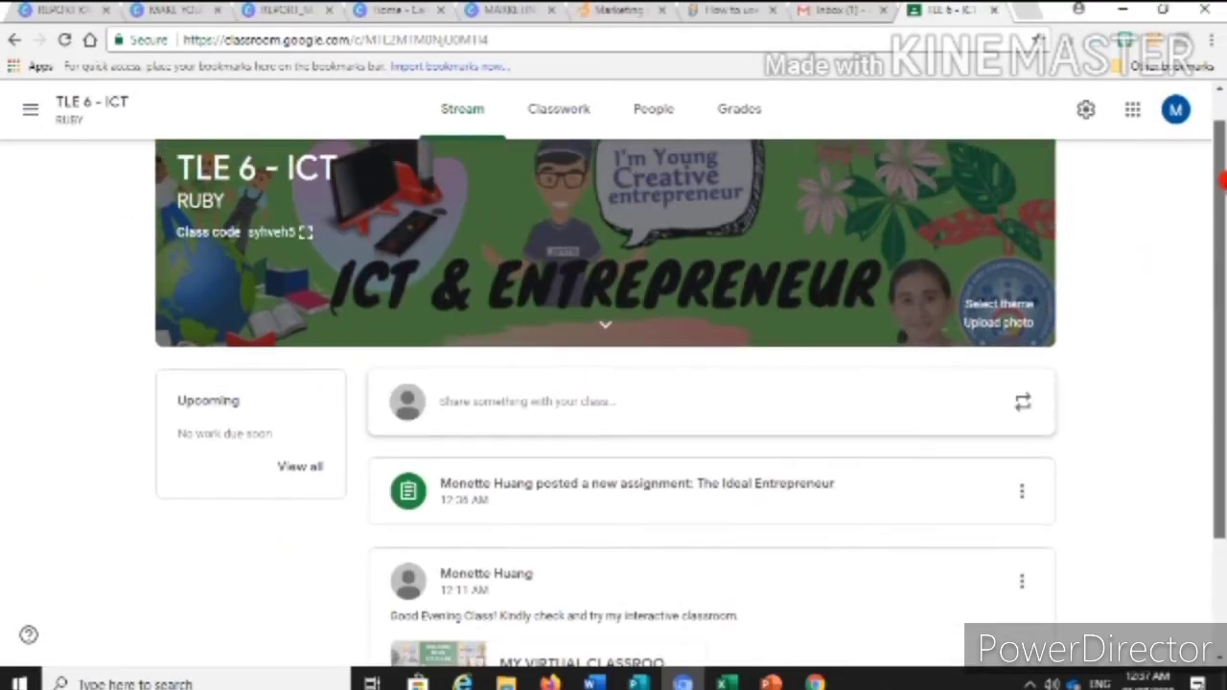
scroll(1223, 180, down, 1)
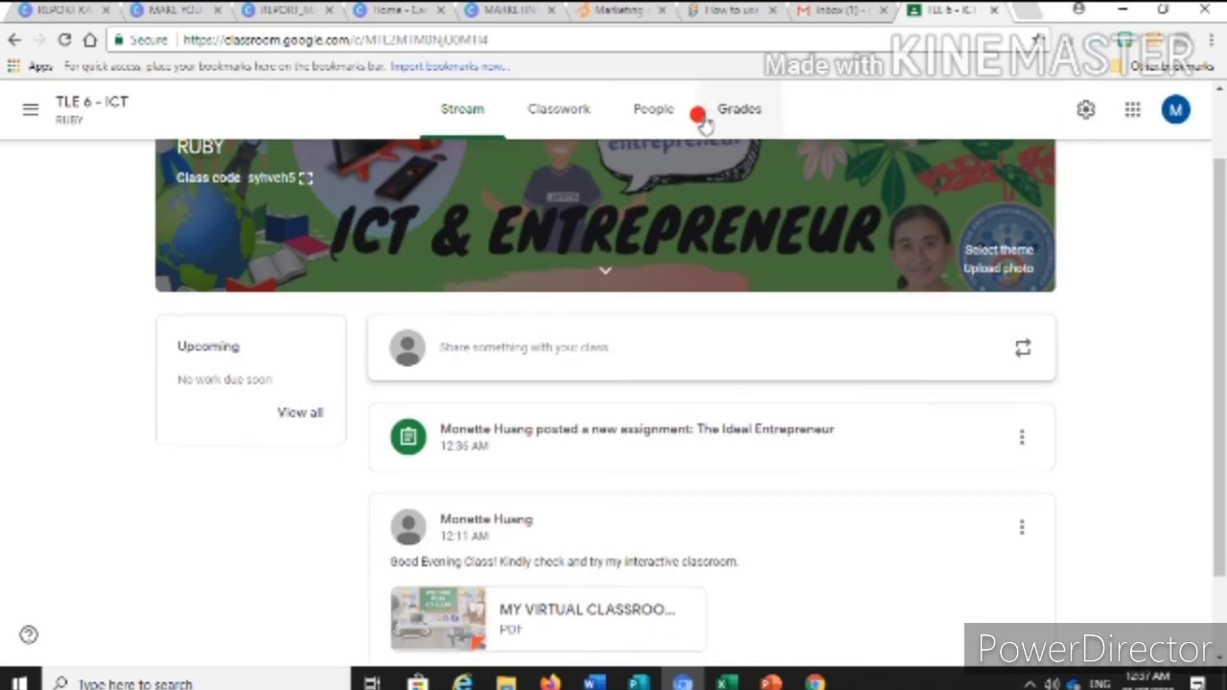
click(562, 112)
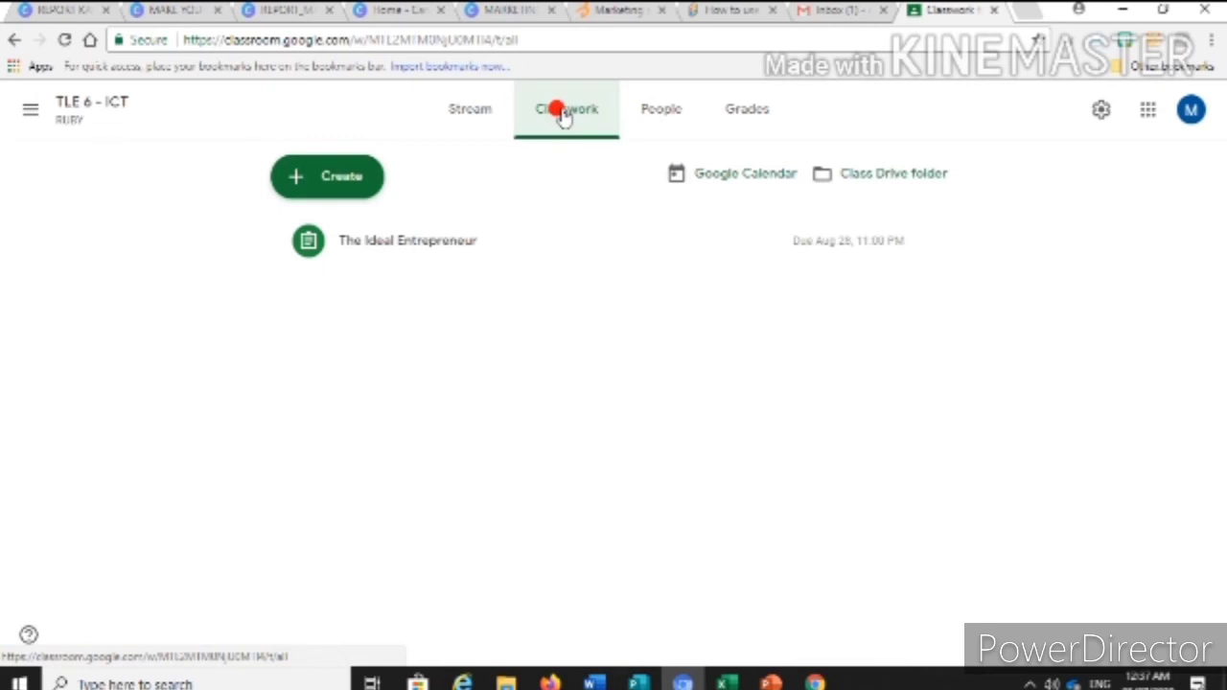
Create a new material titled 'The Ideal Entrepreneur'.
click(340, 190)
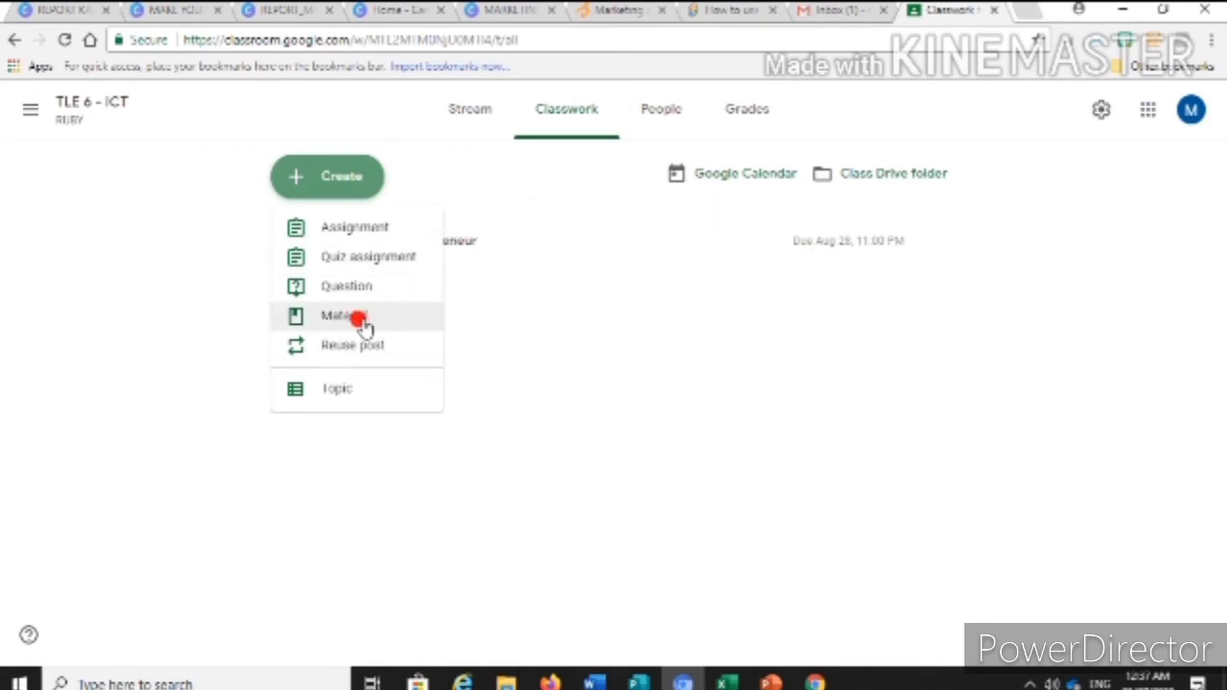
click(362, 322)
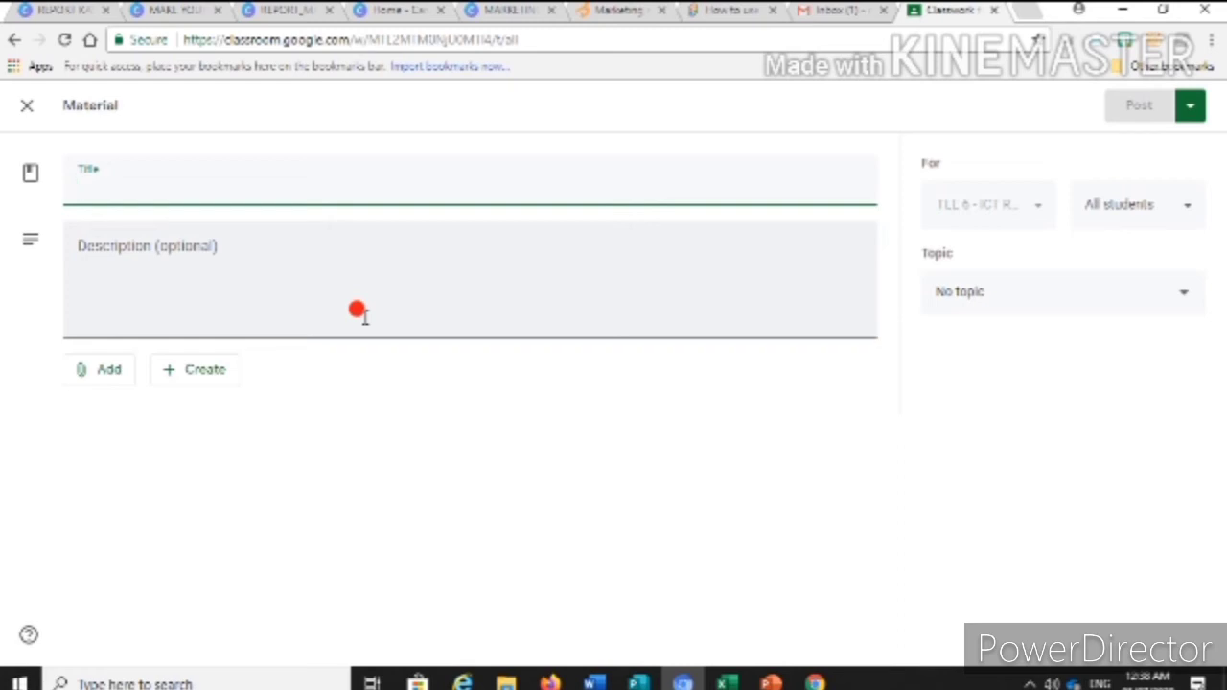
text(Th)
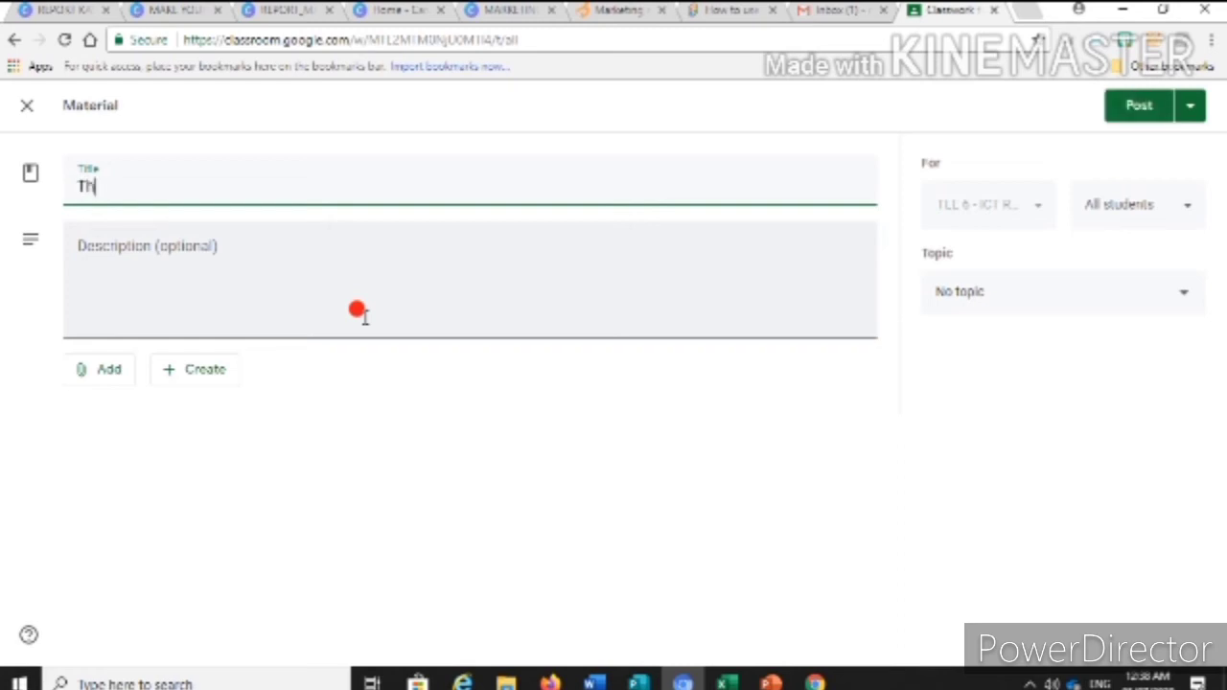
text(e )
text(Ideal )
text(B)
text(ntre)
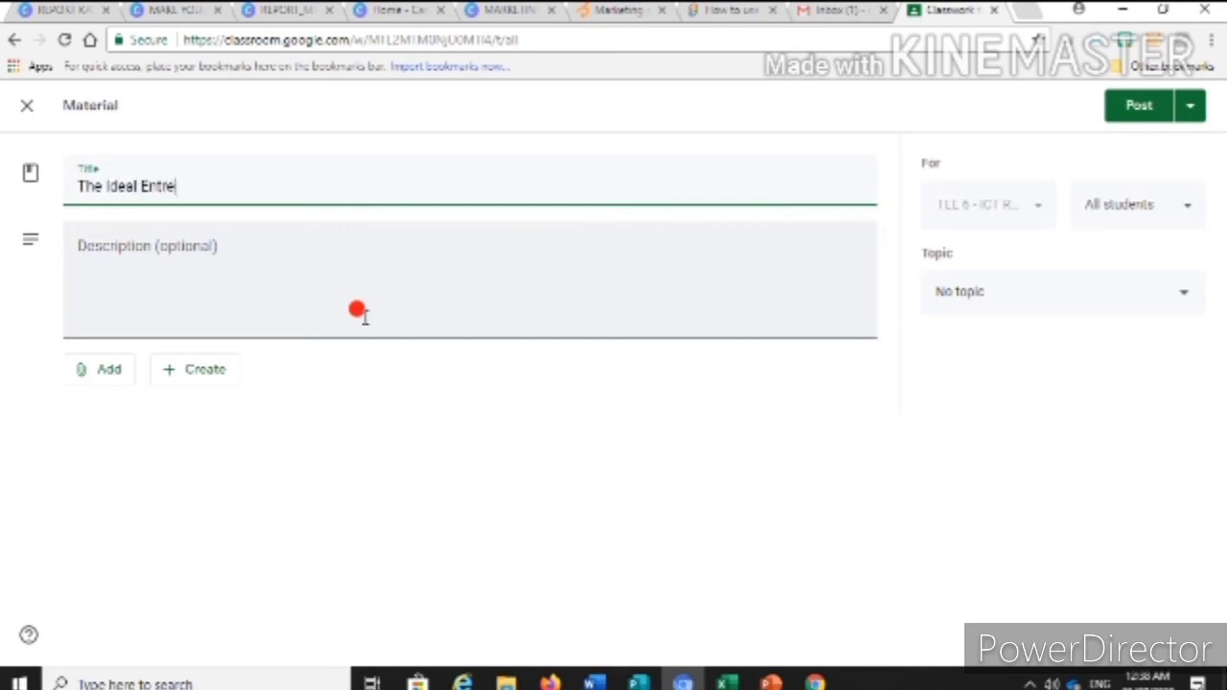
text(preneur)
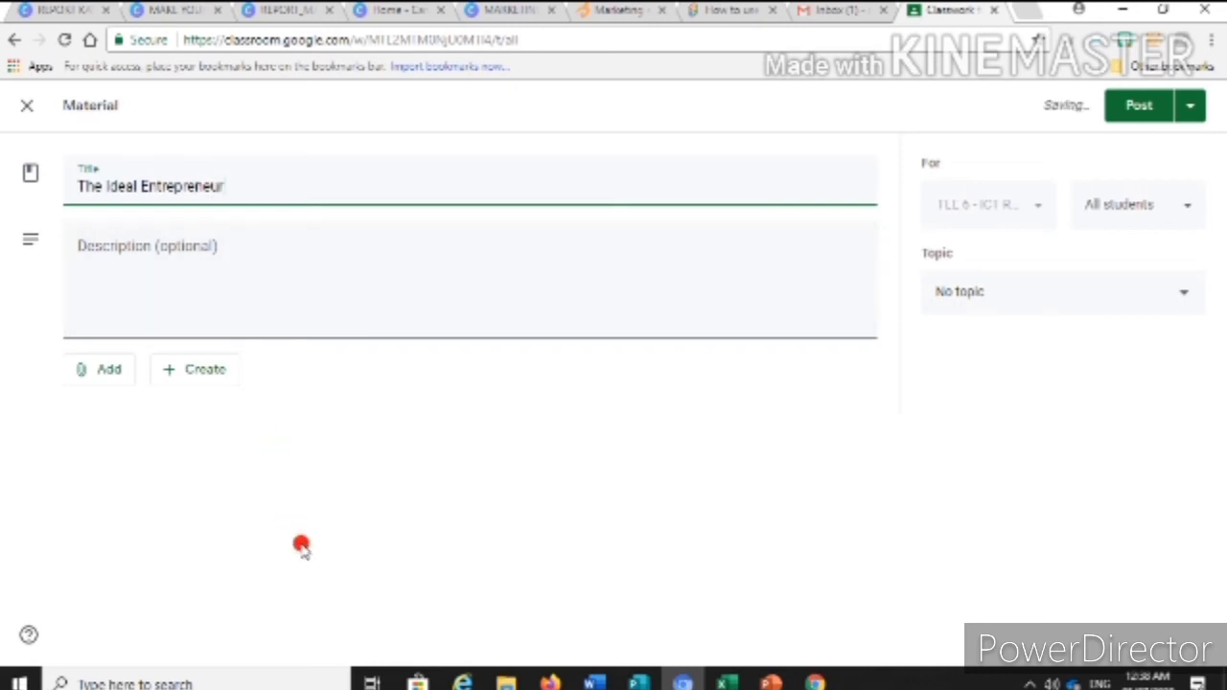
Give the material the description 'Lesson#1 - Week 1-Week2'.
click(185, 285)
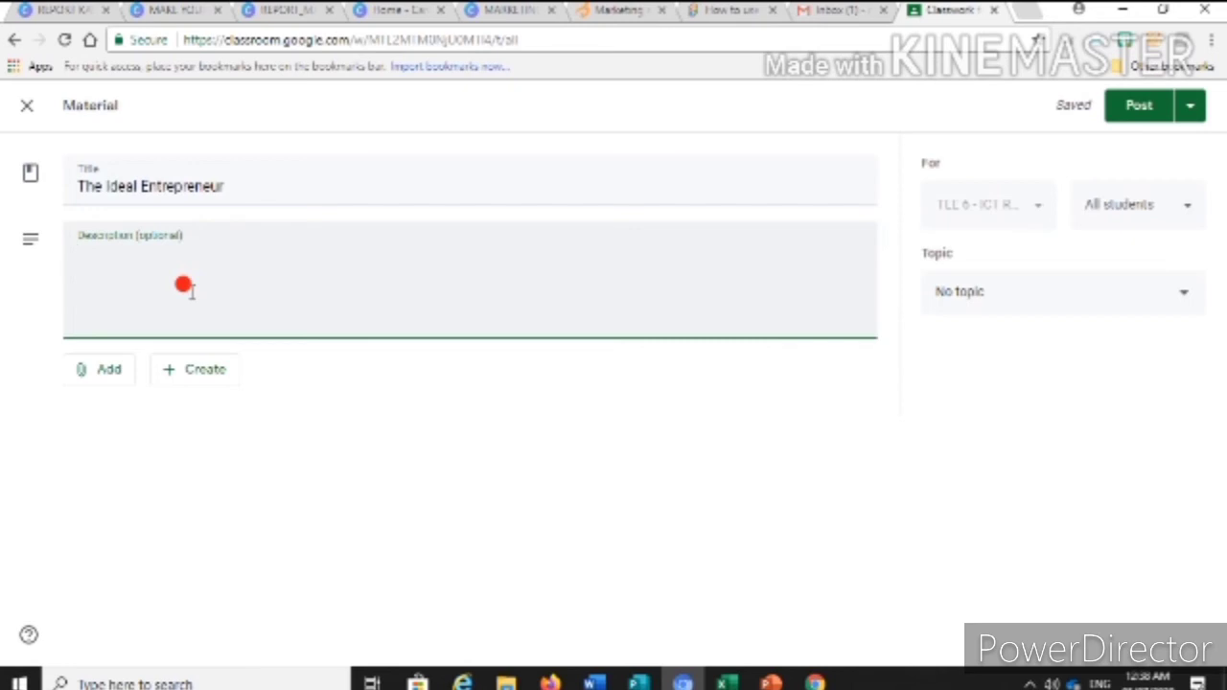
text(Wee)
key(BackSpace)
key(BackSpace)
key(BackSpace)
text(Lesso)
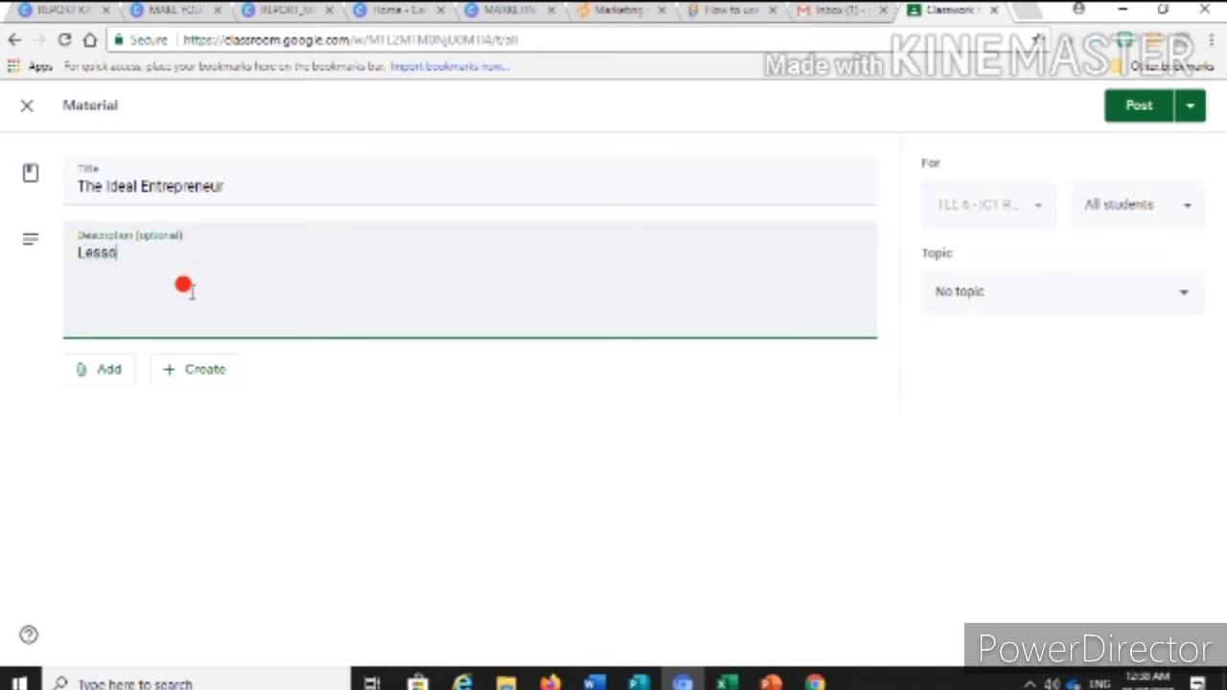
text(n#1 - Week 1-Week2)
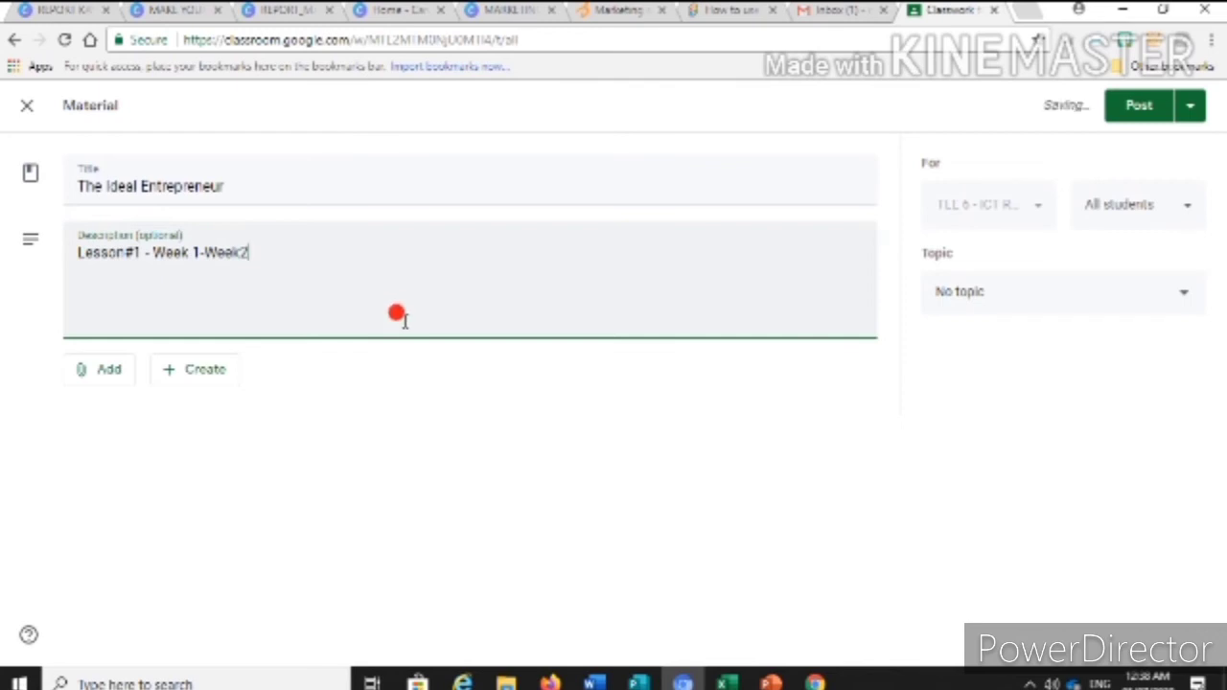
click(210, 482)
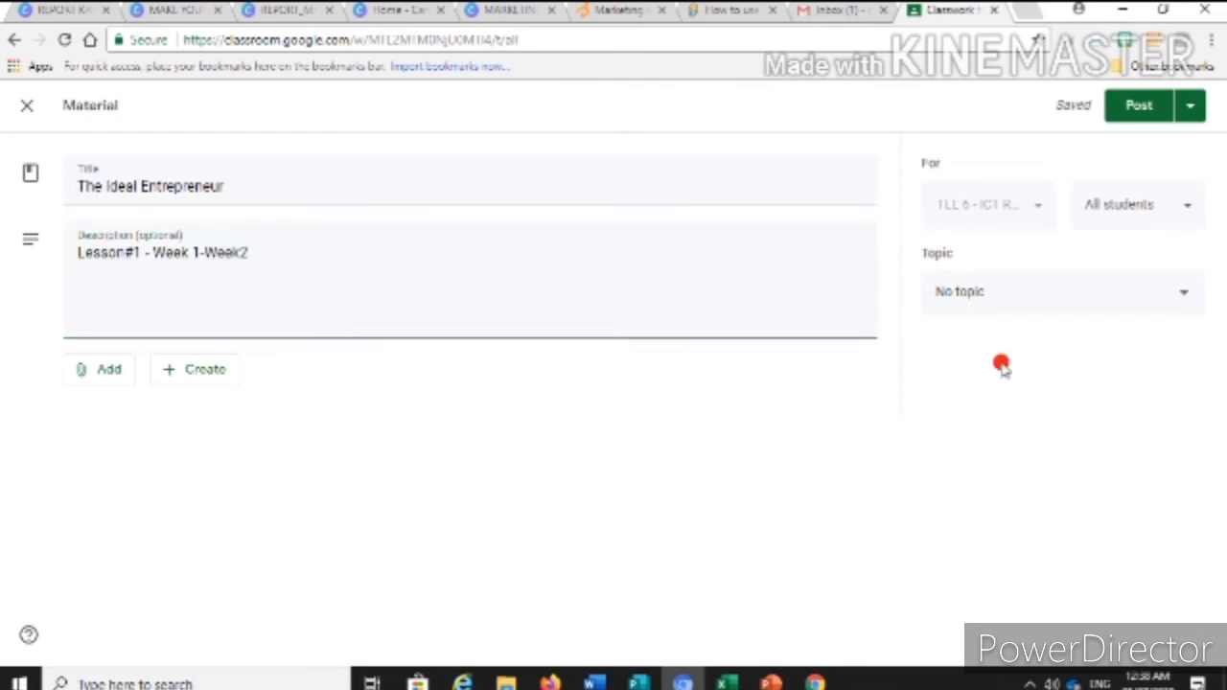
Create a new topic named 'The Ideal Entrepreneur' for the material.
click(1106, 308)
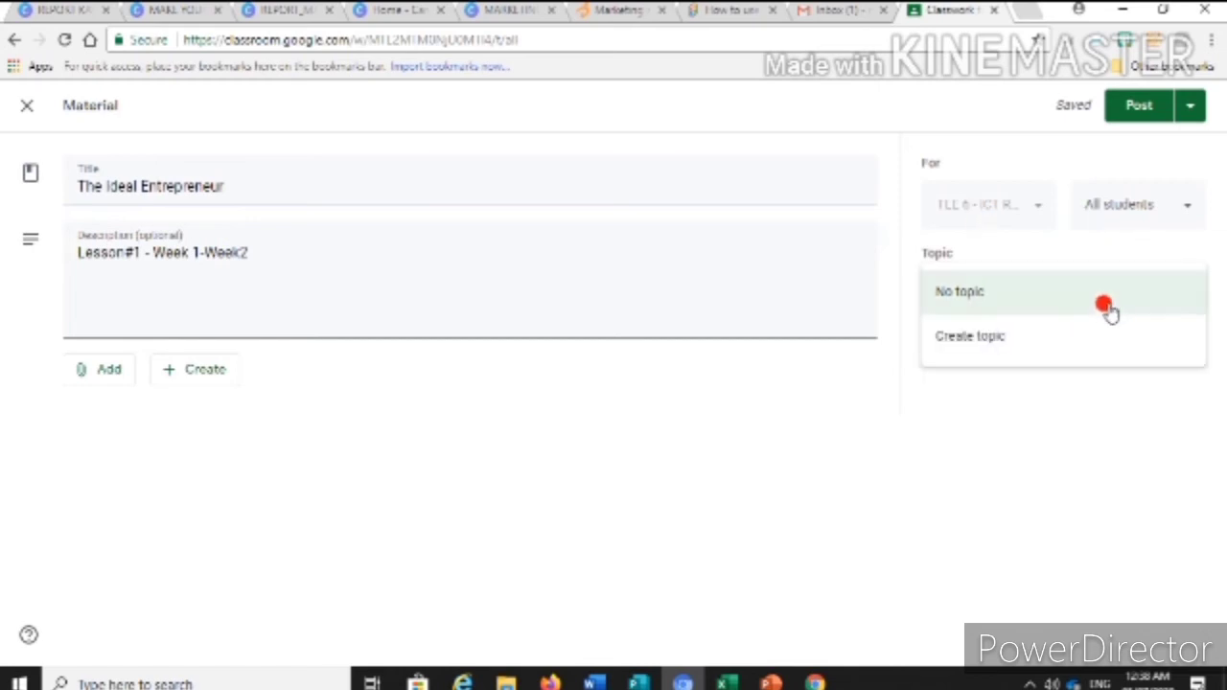
click(997, 347)
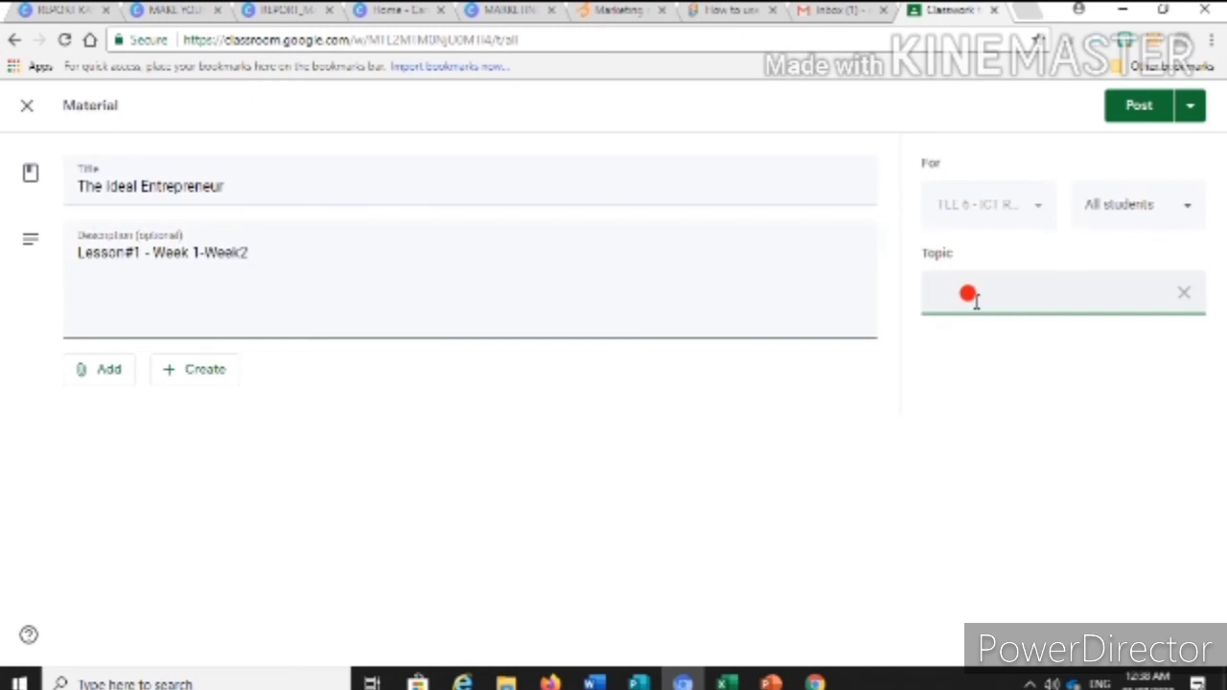
text(The Ideal Entrepreneu)
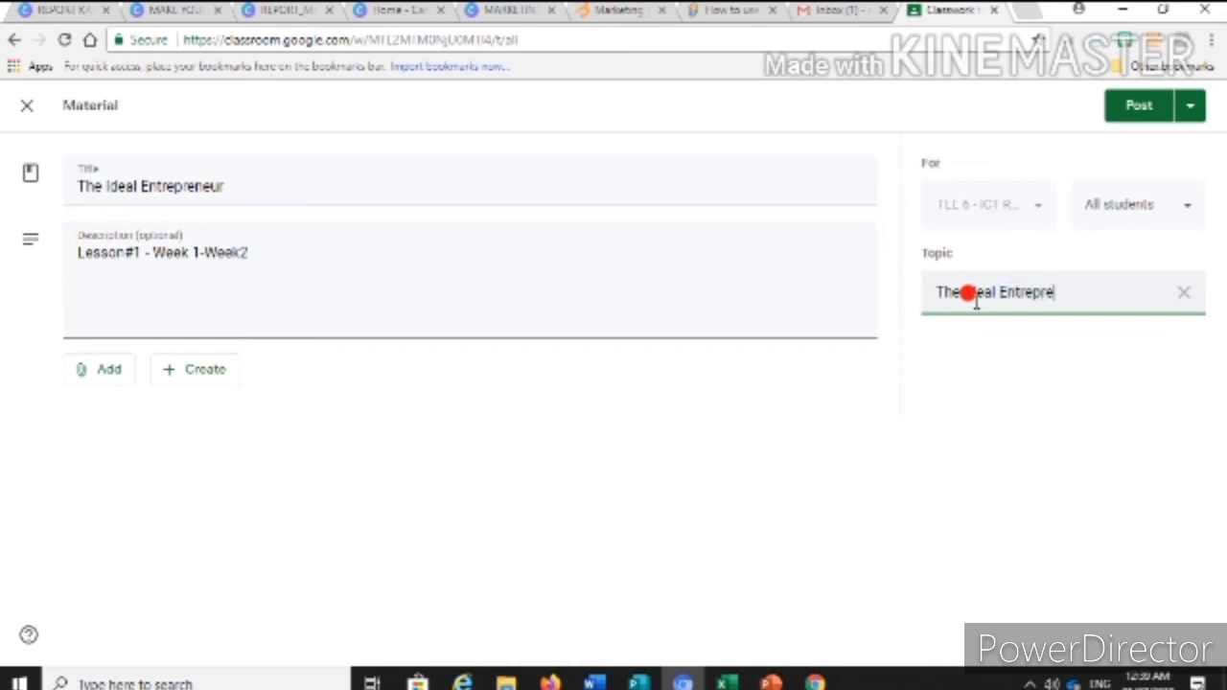
text(r)
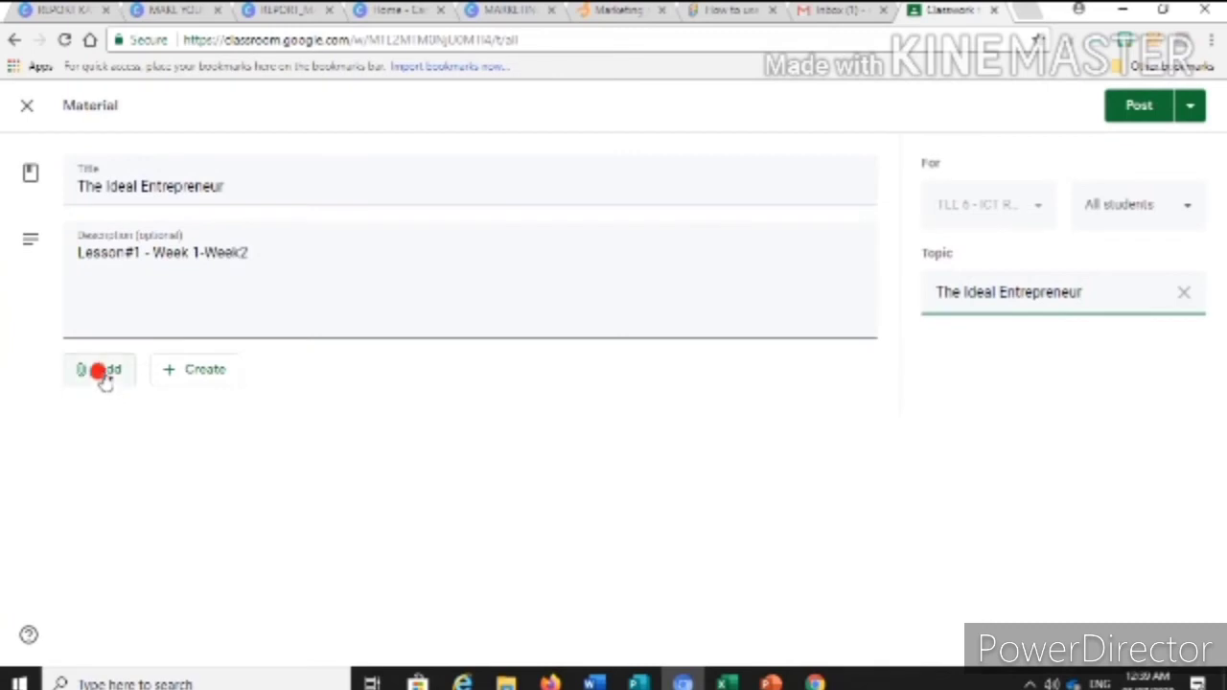
Upload ICT & ENTEPRENEUR.pdf from the computer to the material.
click(102, 378)
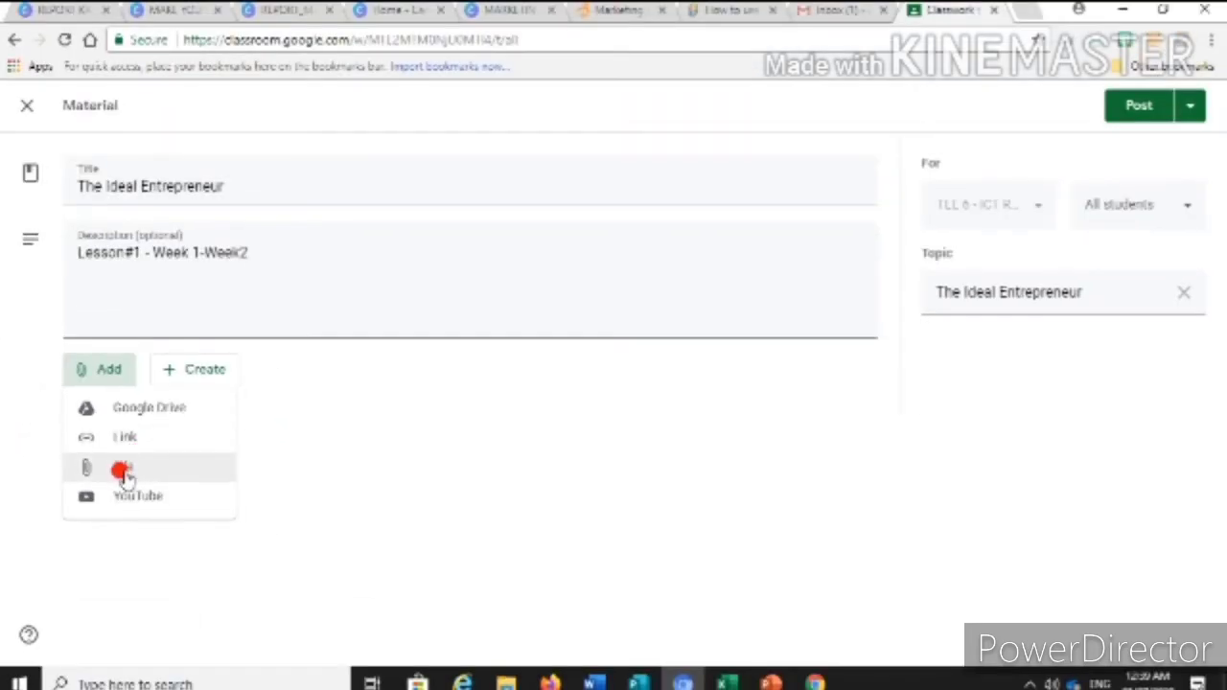
click(125, 472)
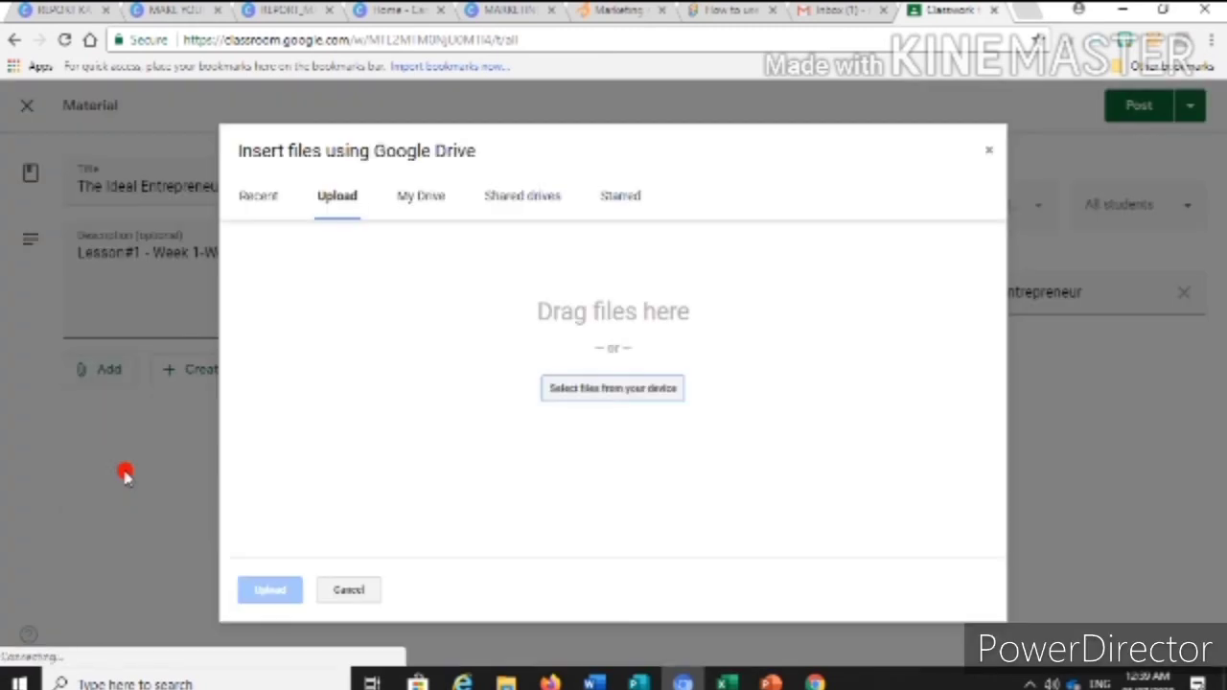
click(602, 395)
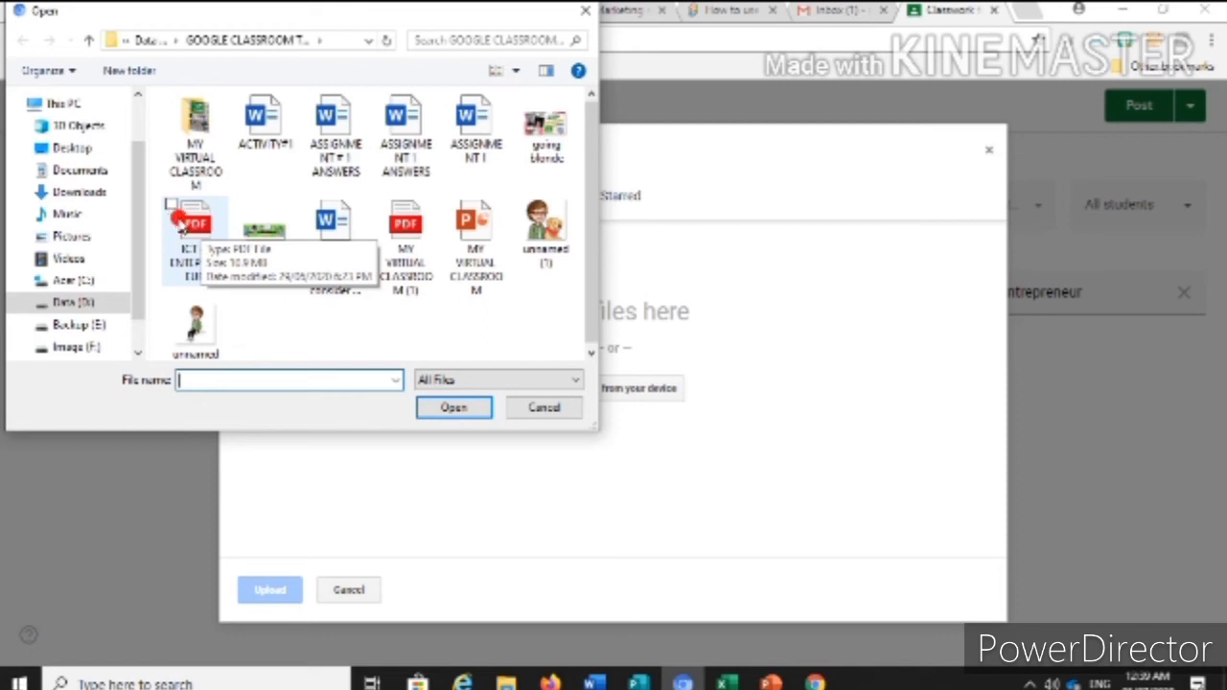
double_click(178, 223)
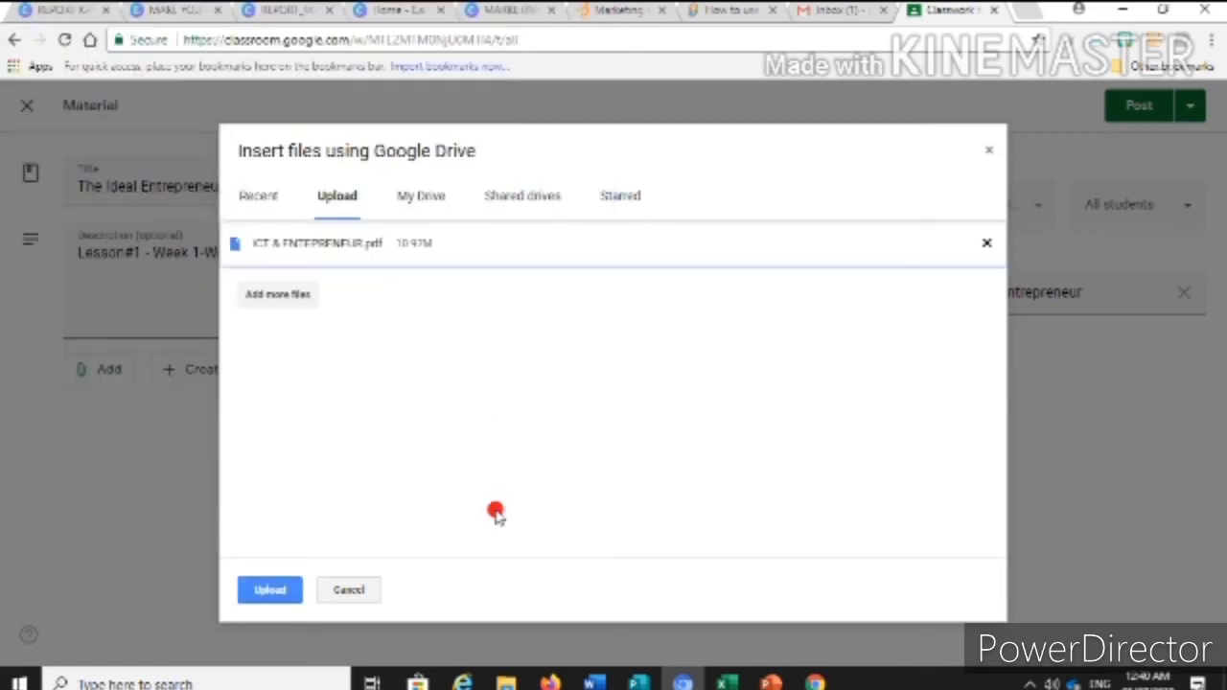
click(274, 592)
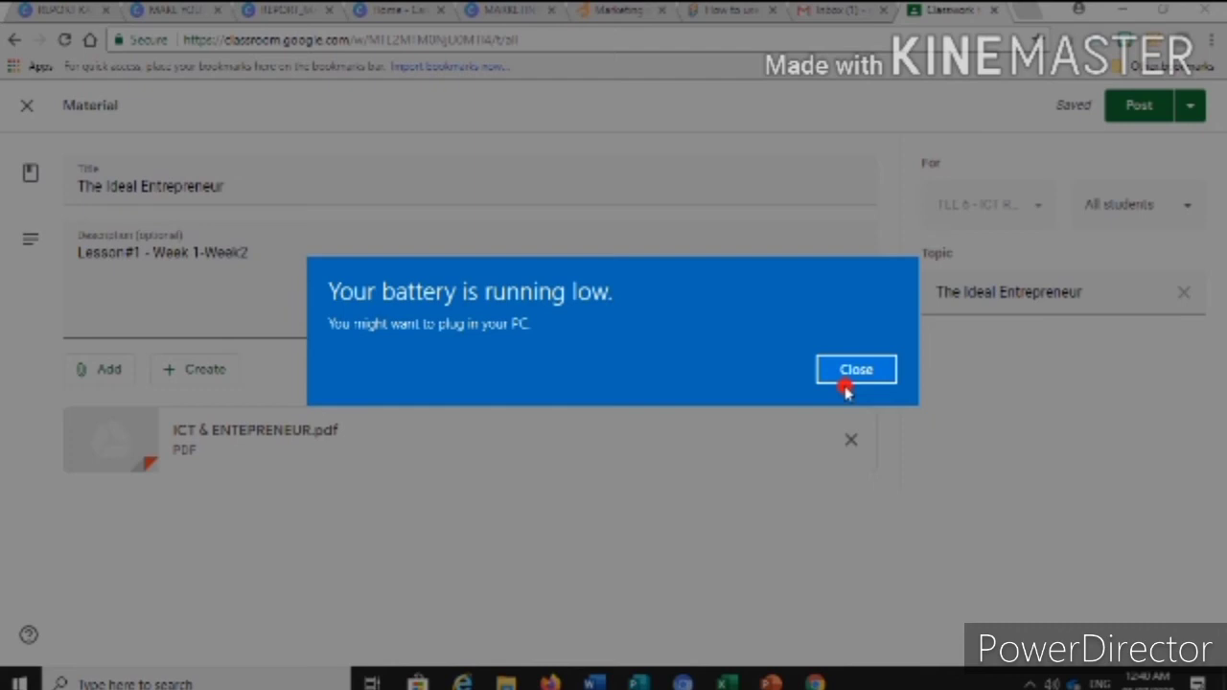
Dismiss the low-battery warning and post the material.
click(860, 366)
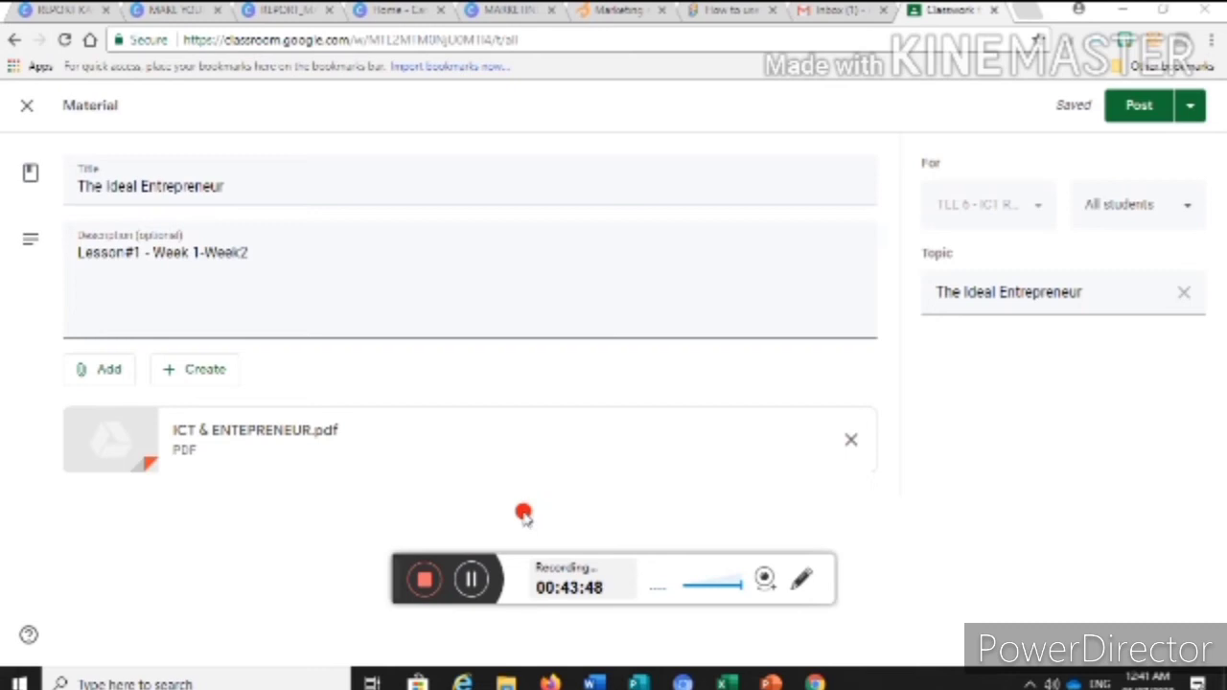
click(1145, 112)
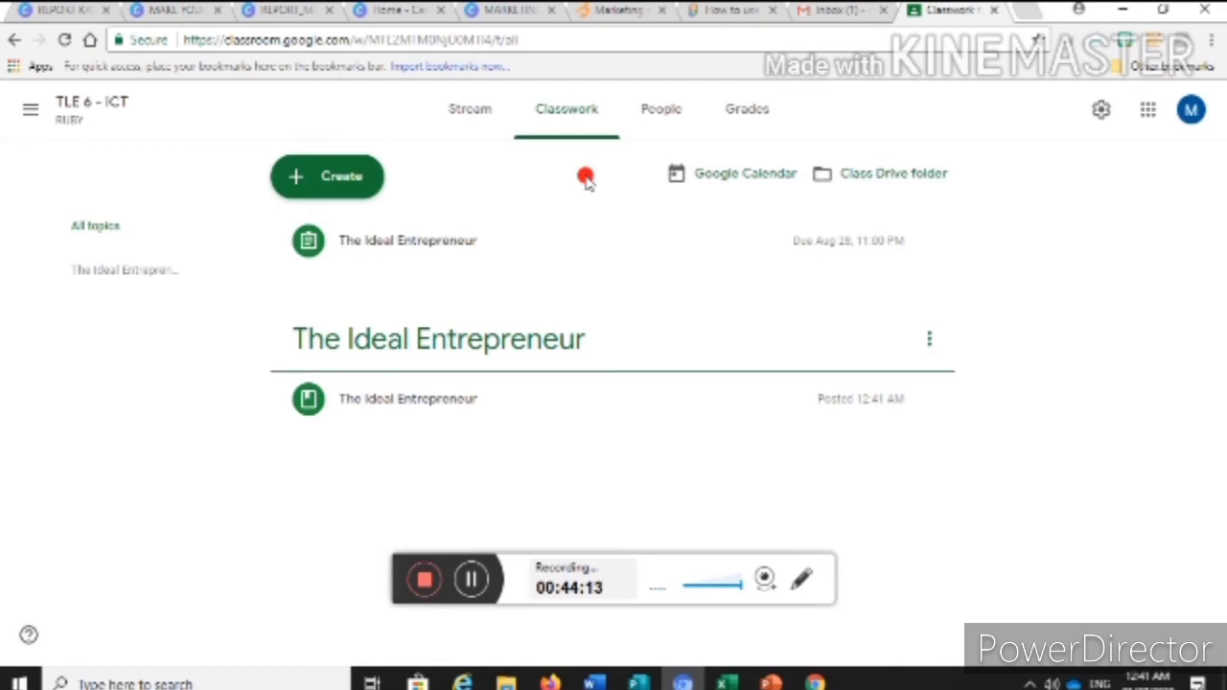
Start a new quiz assignment titled 'I am an Entrepreneur'.
click(306, 183)
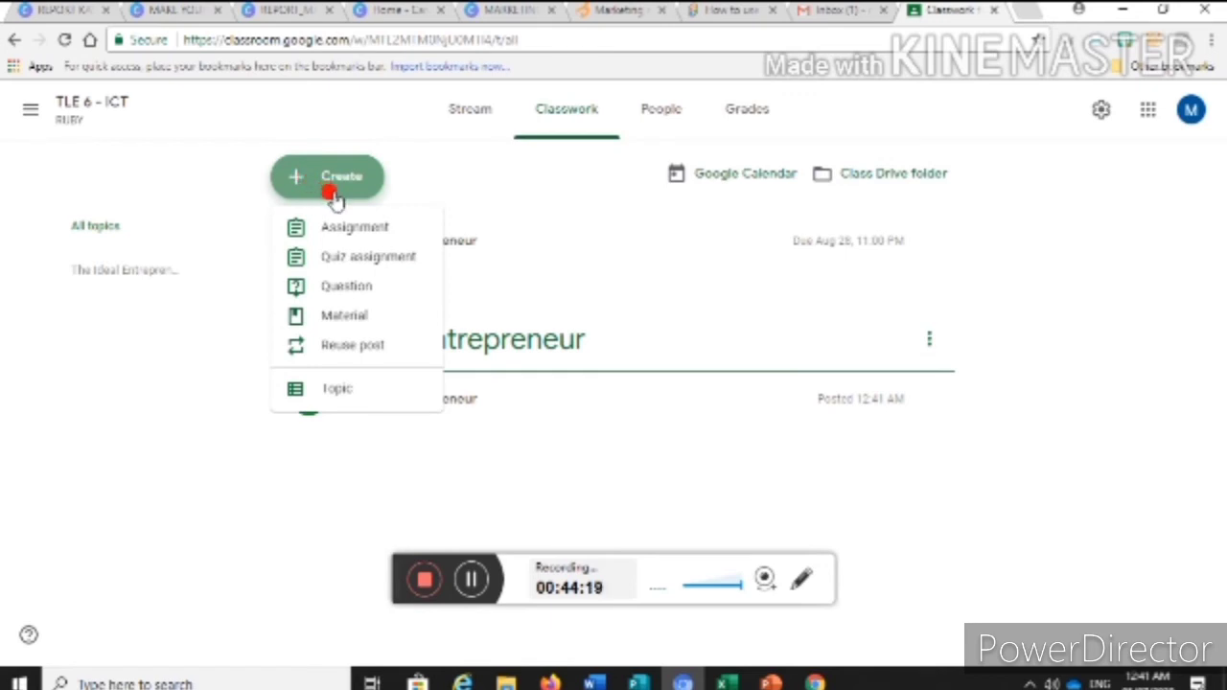
click(358, 261)
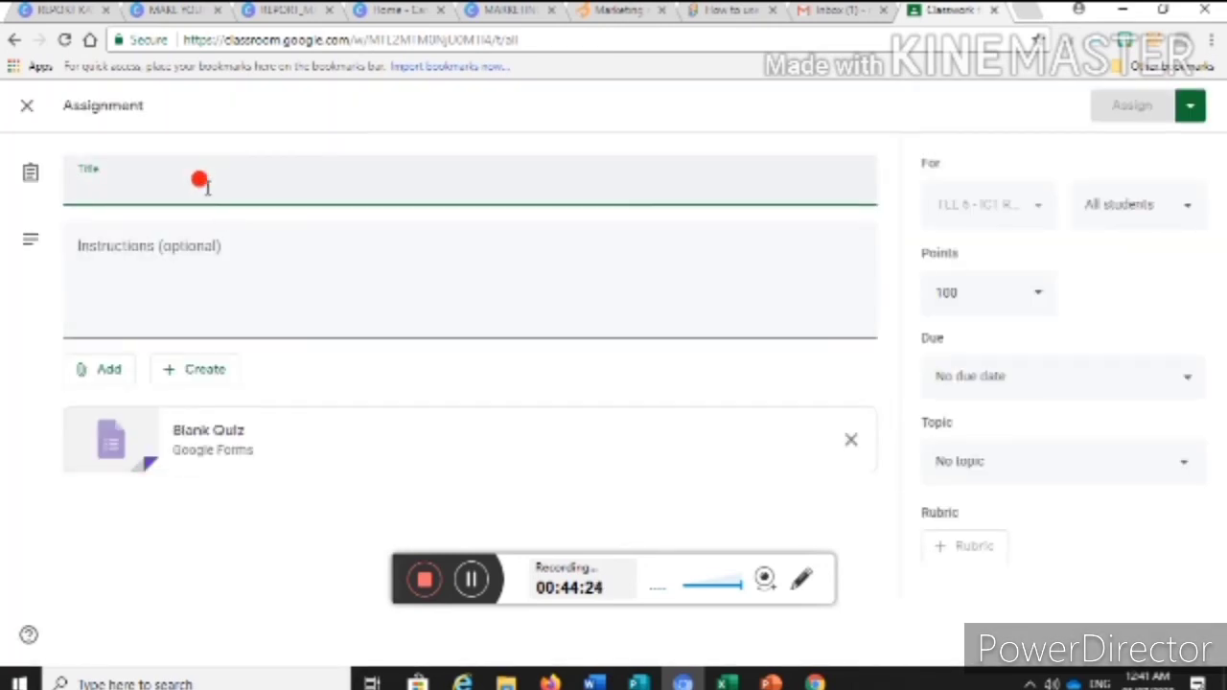
text(I)
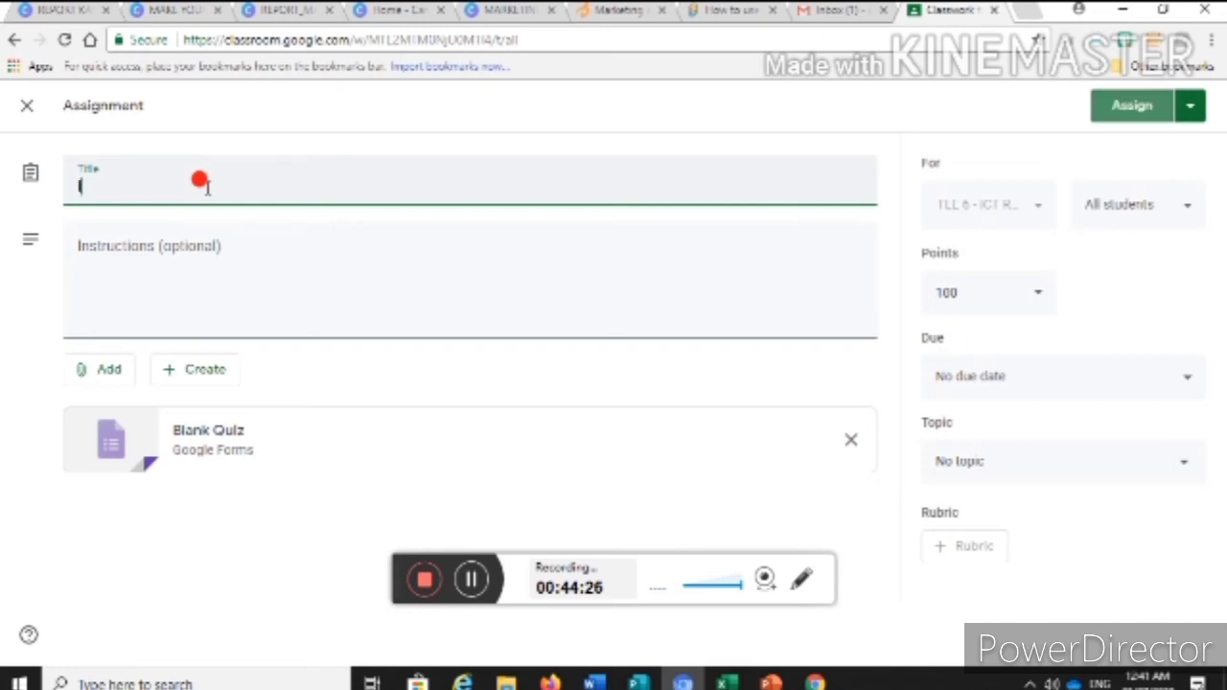
text( a)
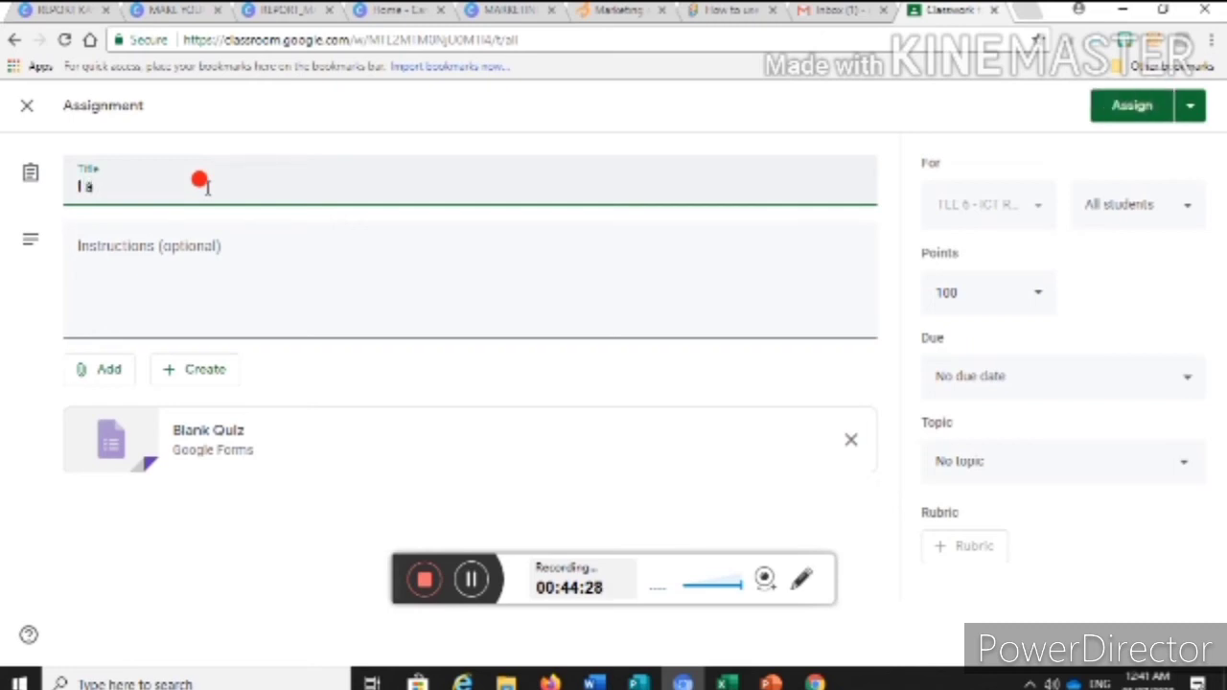
text(m an Ent)
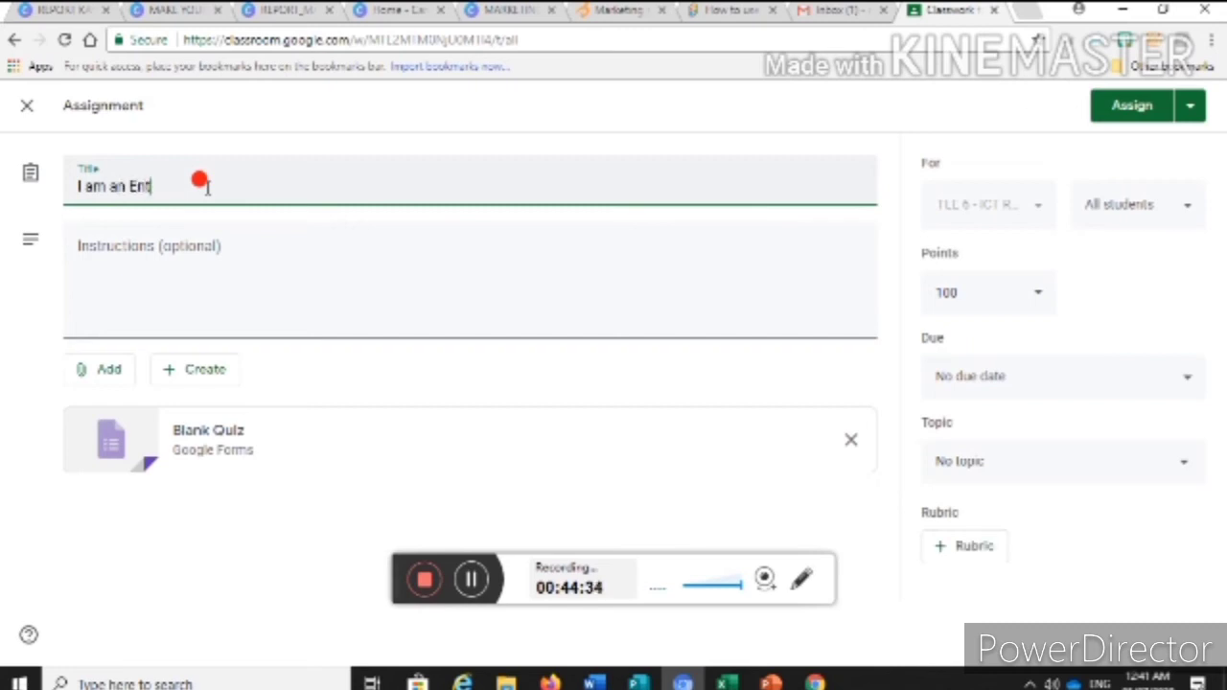
text(repreneur)
click(207, 266)
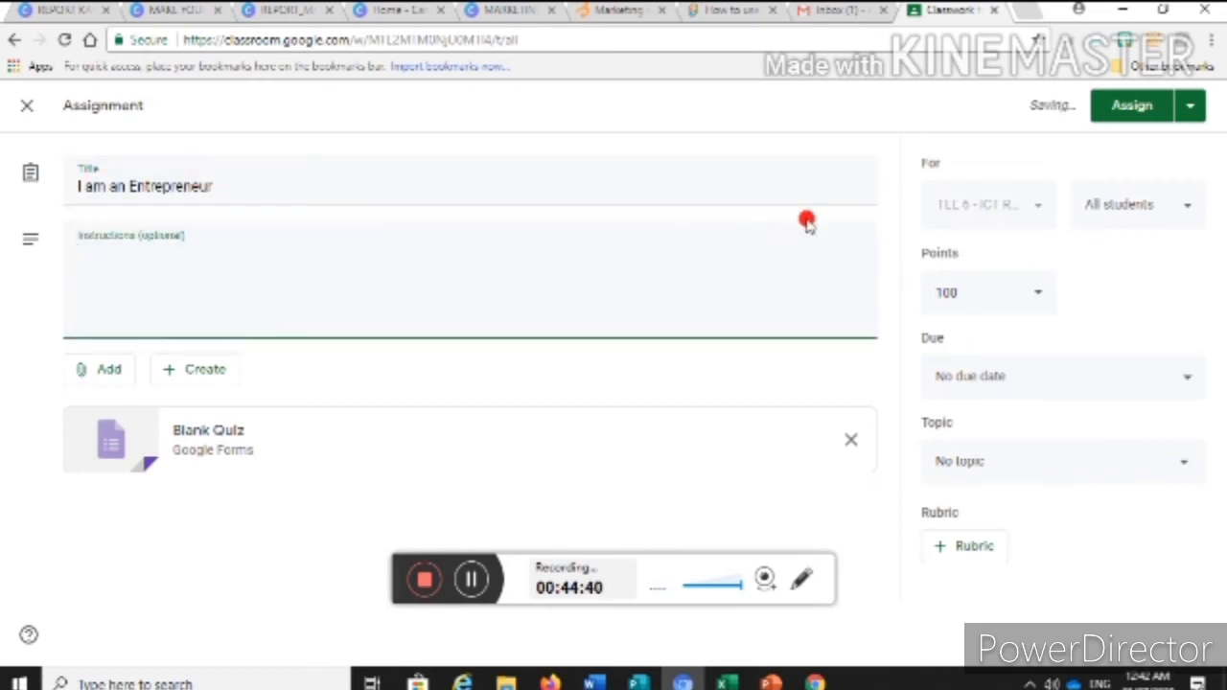
Remove the Blank Quiz attachment and set the assignment to 30 points.
click(850, 443)
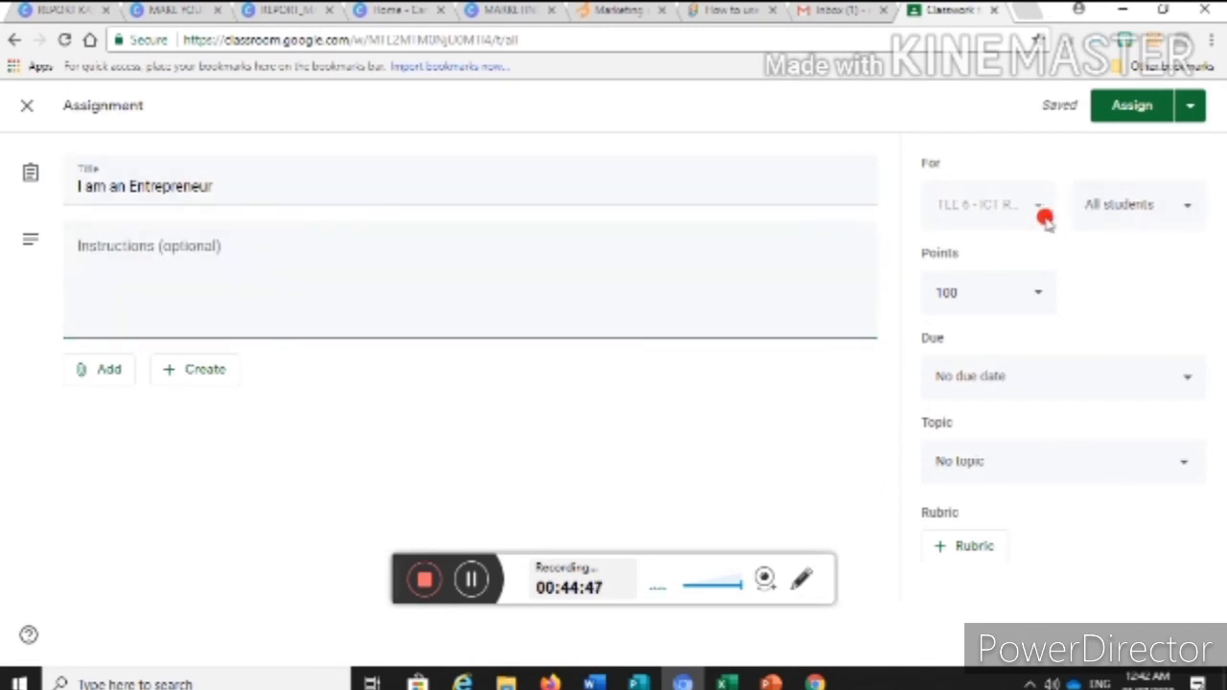
click(987, 293)
drag(986, 293, 929, 297)
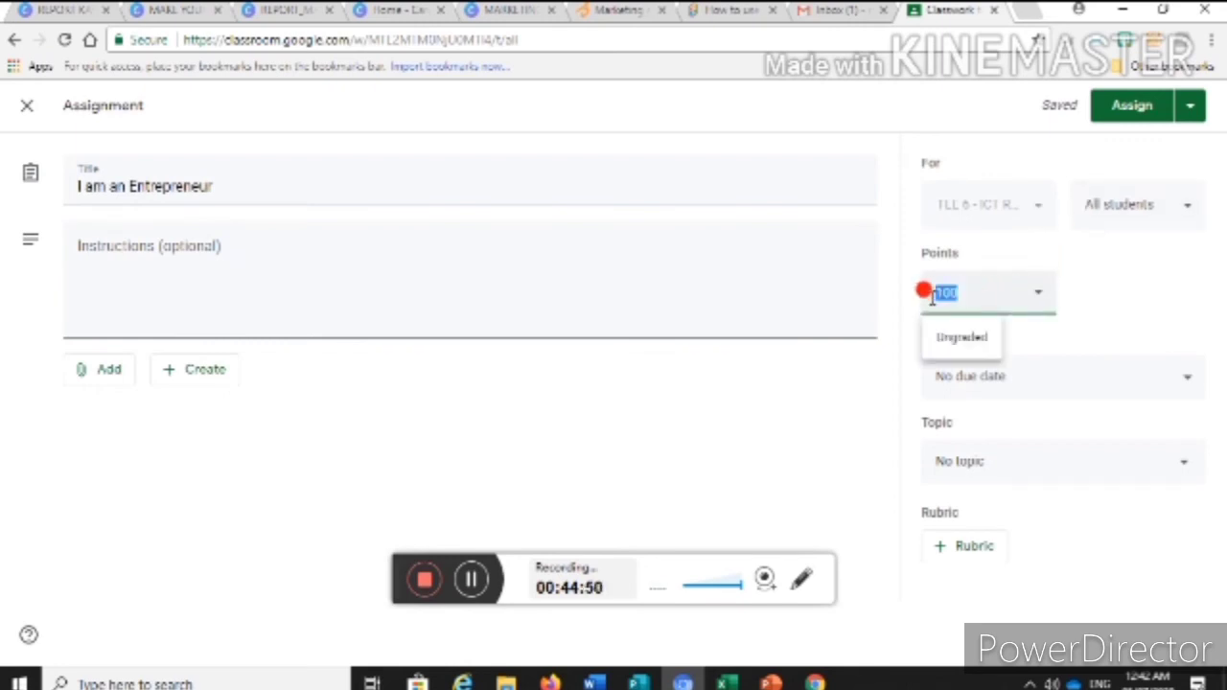
text(30)
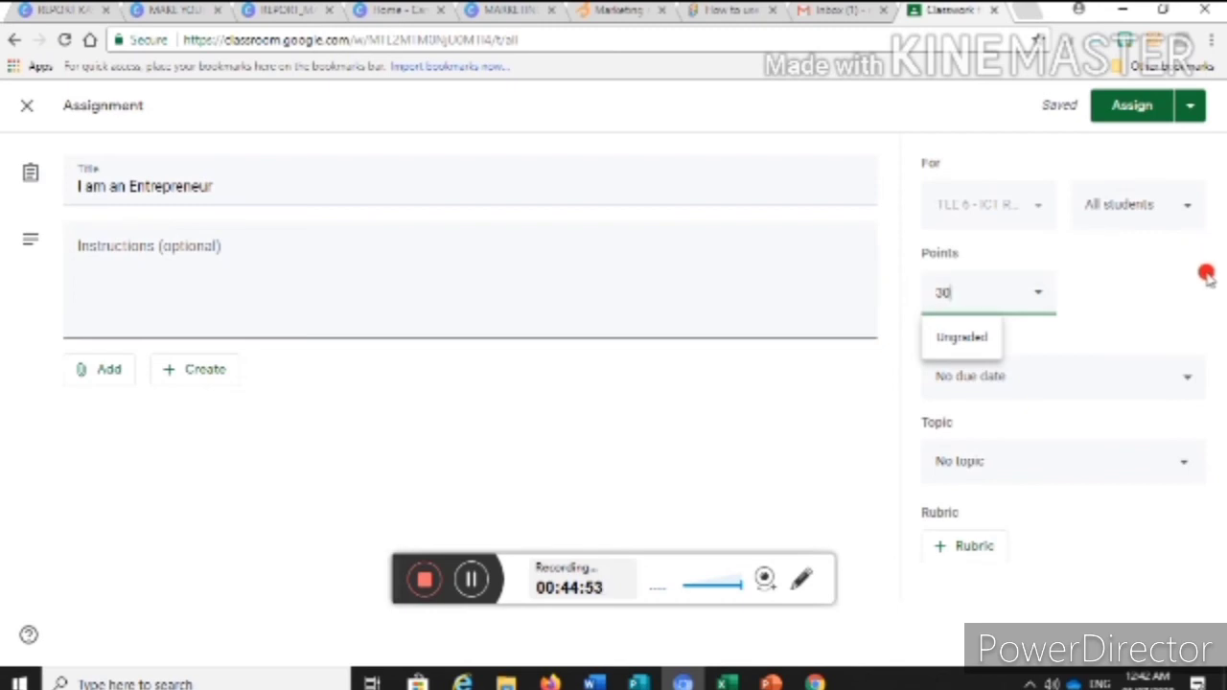
click(1198, 282)
Set the due date to Tue, Sep 1, 2020 at 11:00 PM.
click(1145, 384)
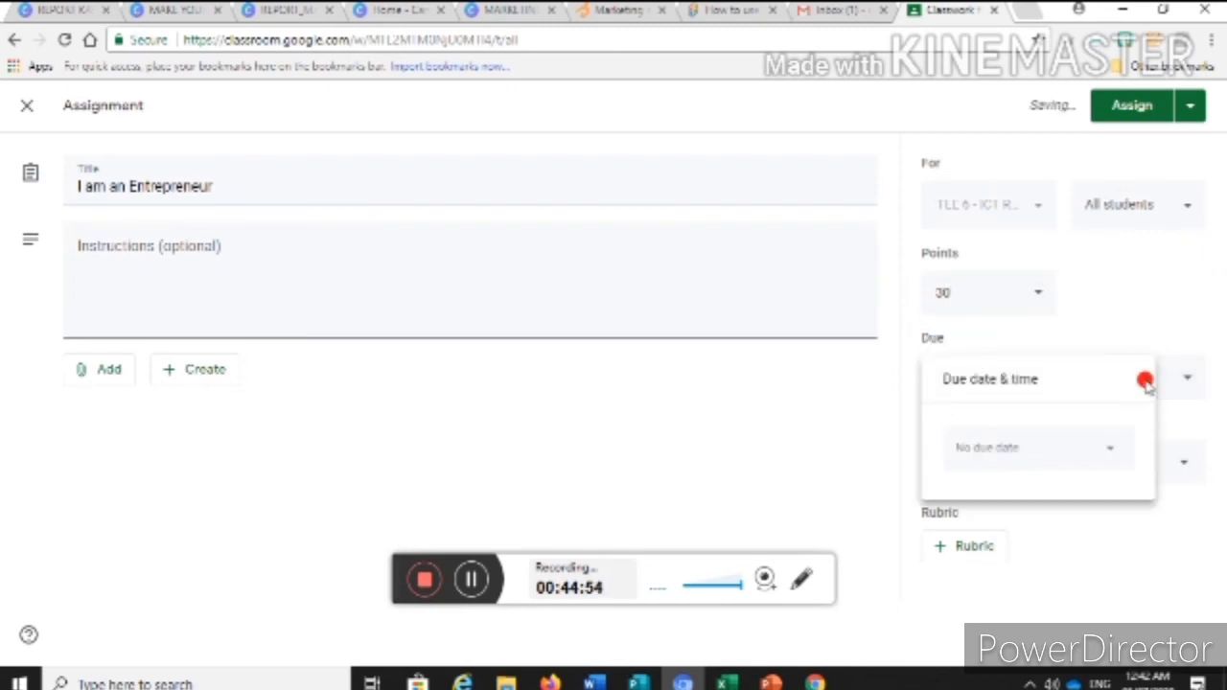
click(1110, 458)
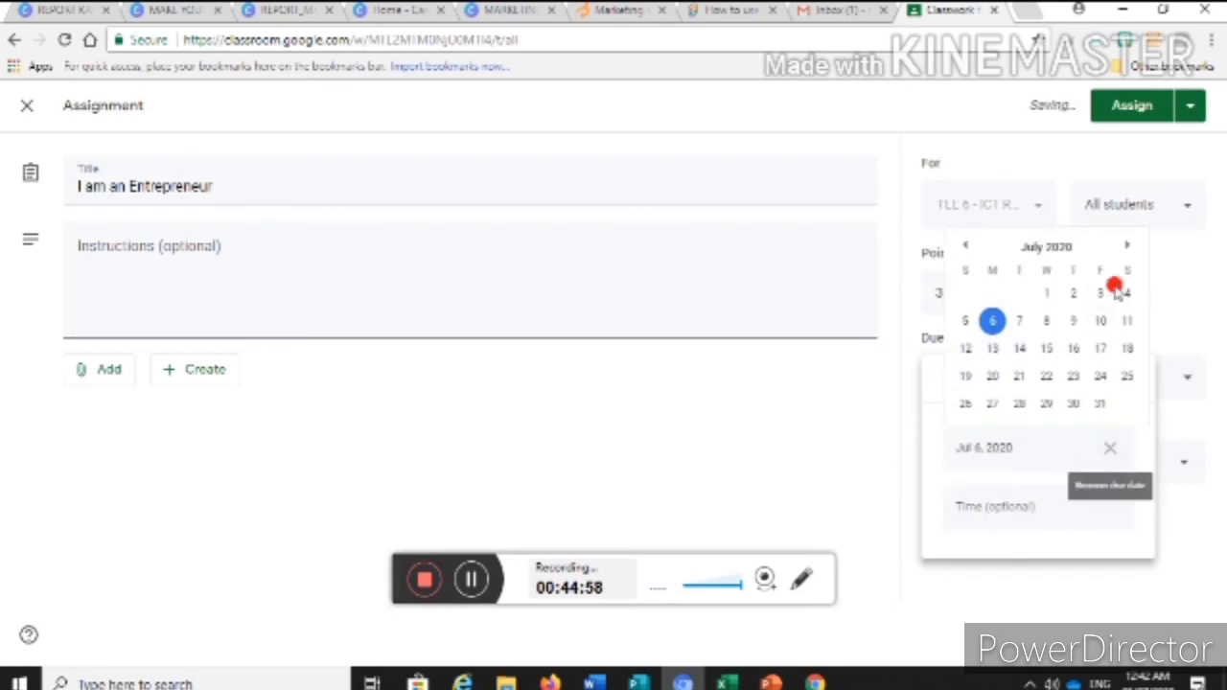
click(1126, 247)
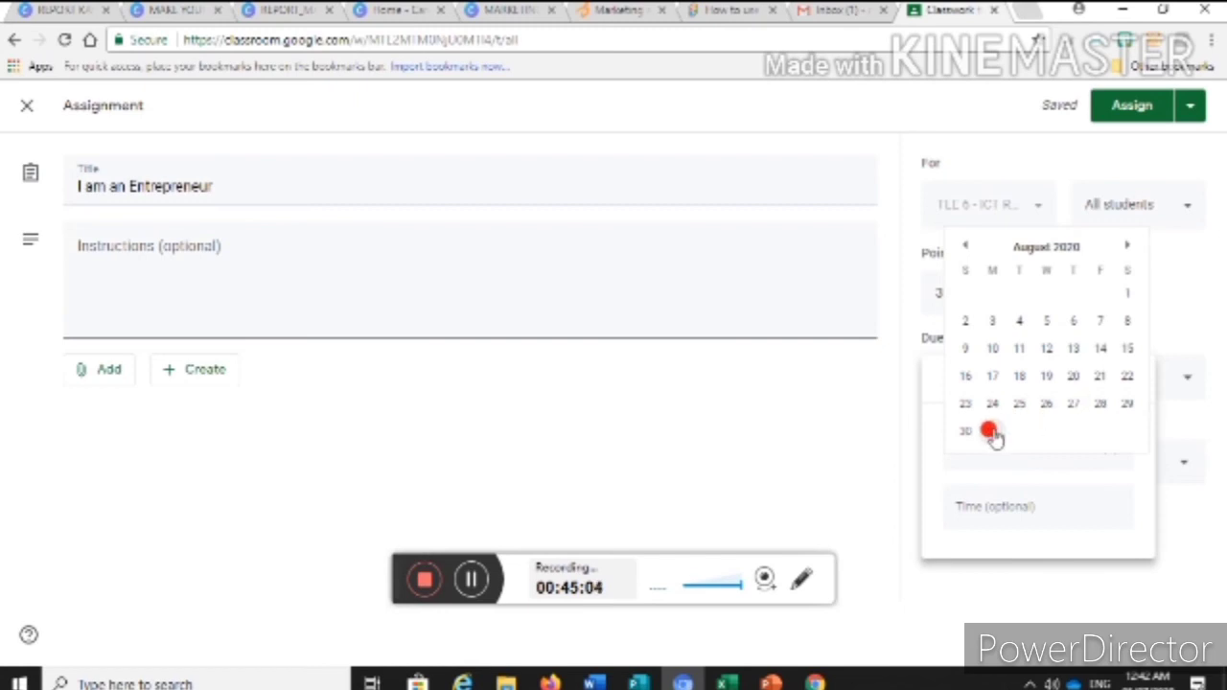
click(1126, 247)
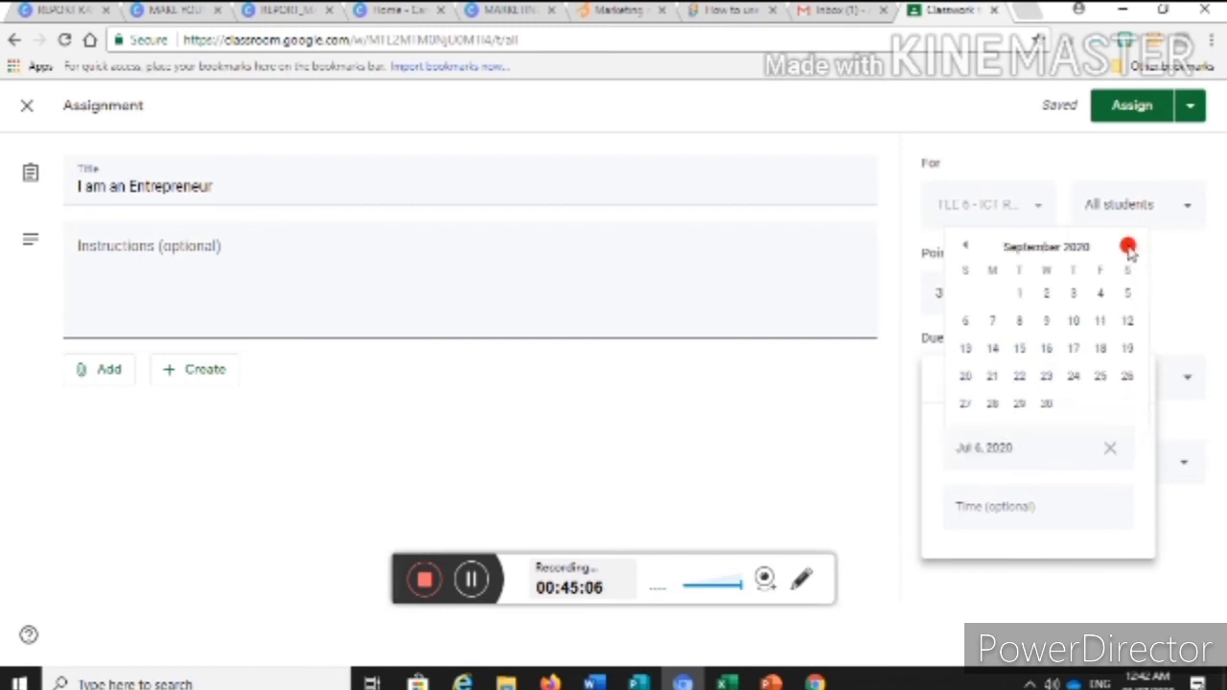
click(1018, 294)
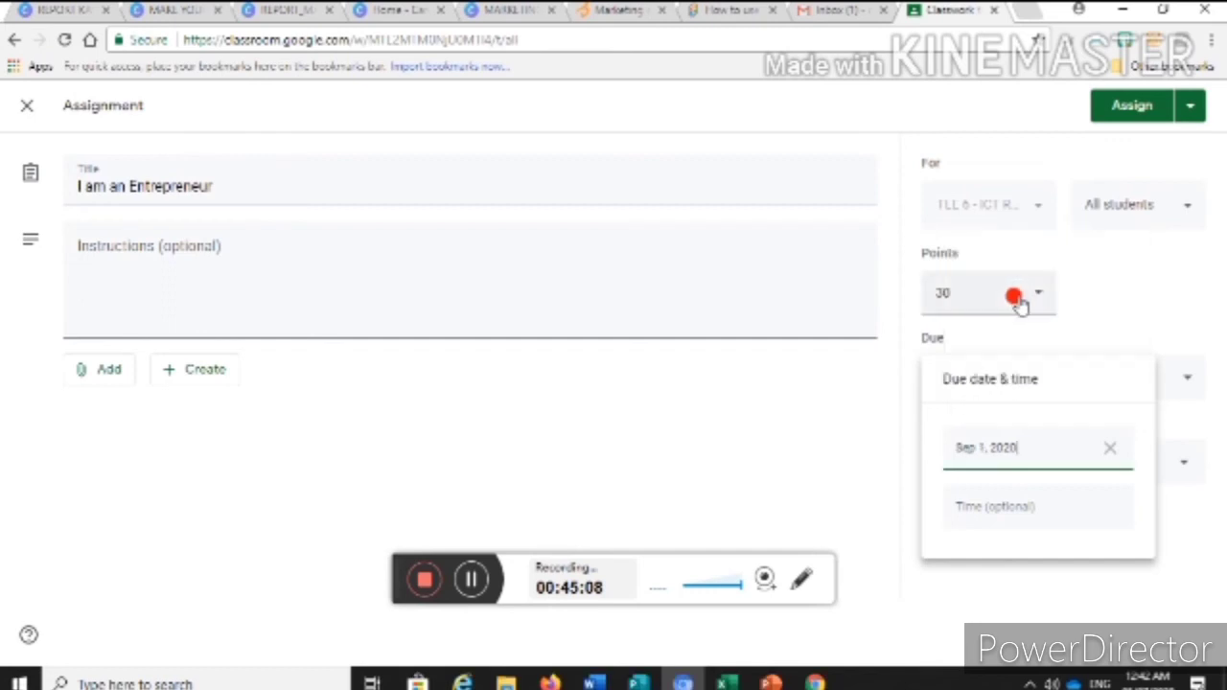
click(999, 506)
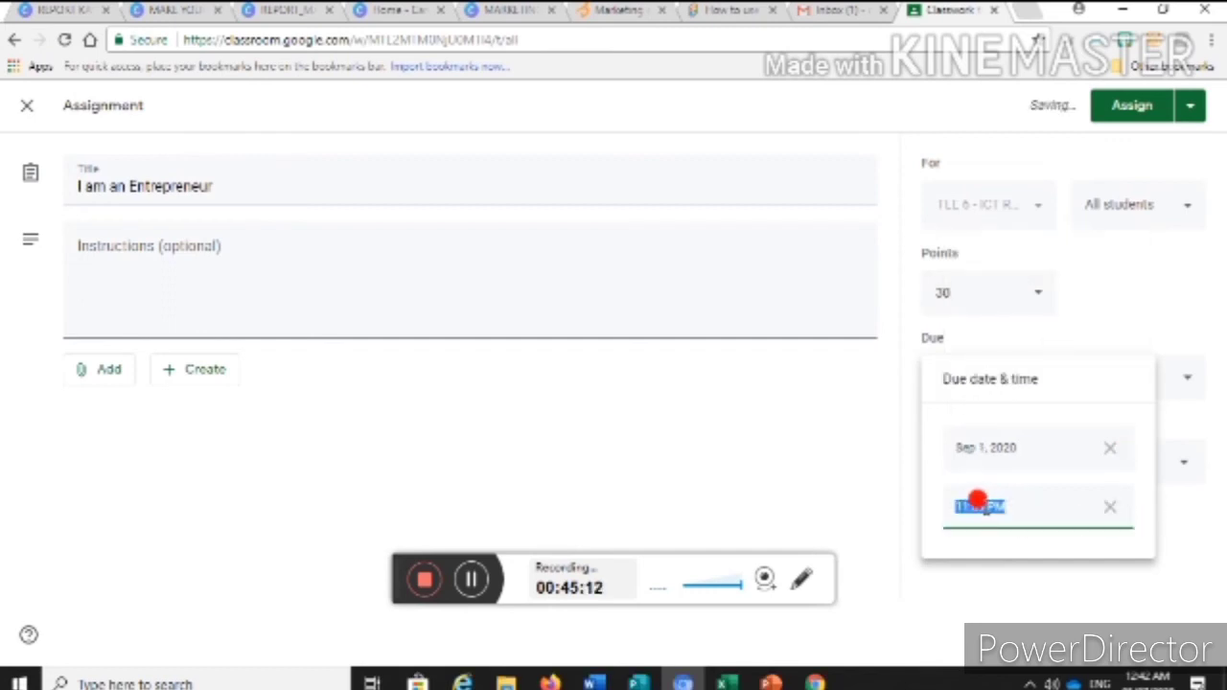
click(987, 506)
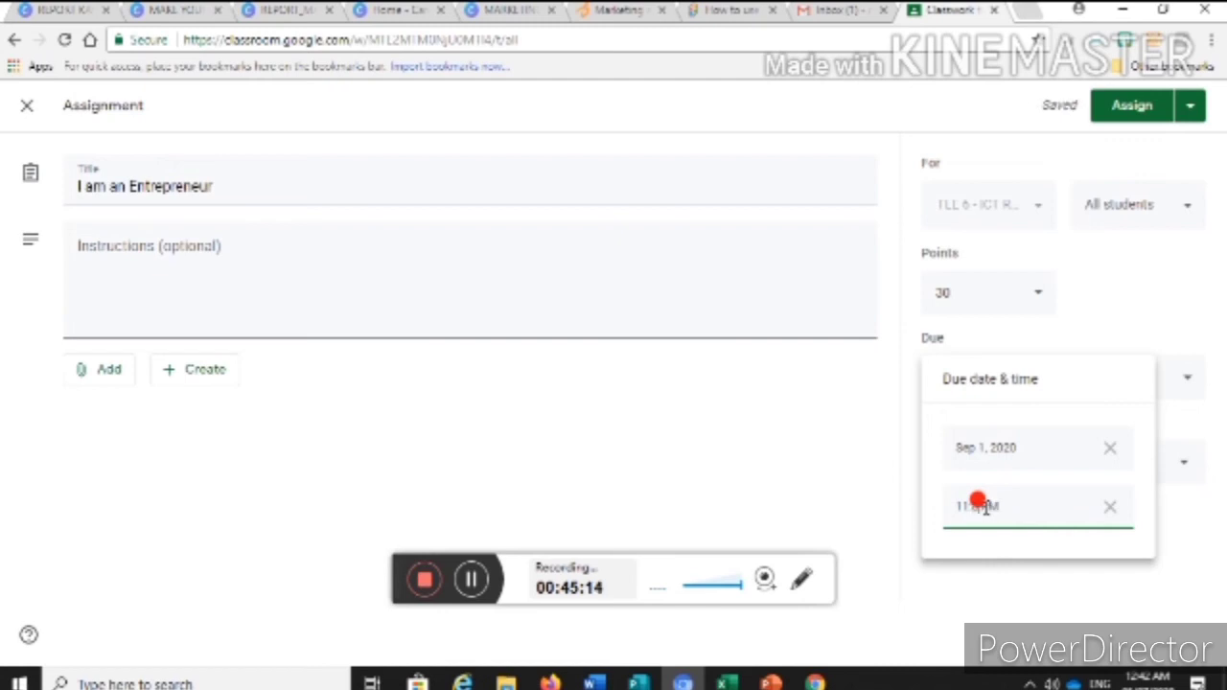
key(BackSpace)
key(BackSpace)
text(00)
click(987, 582)
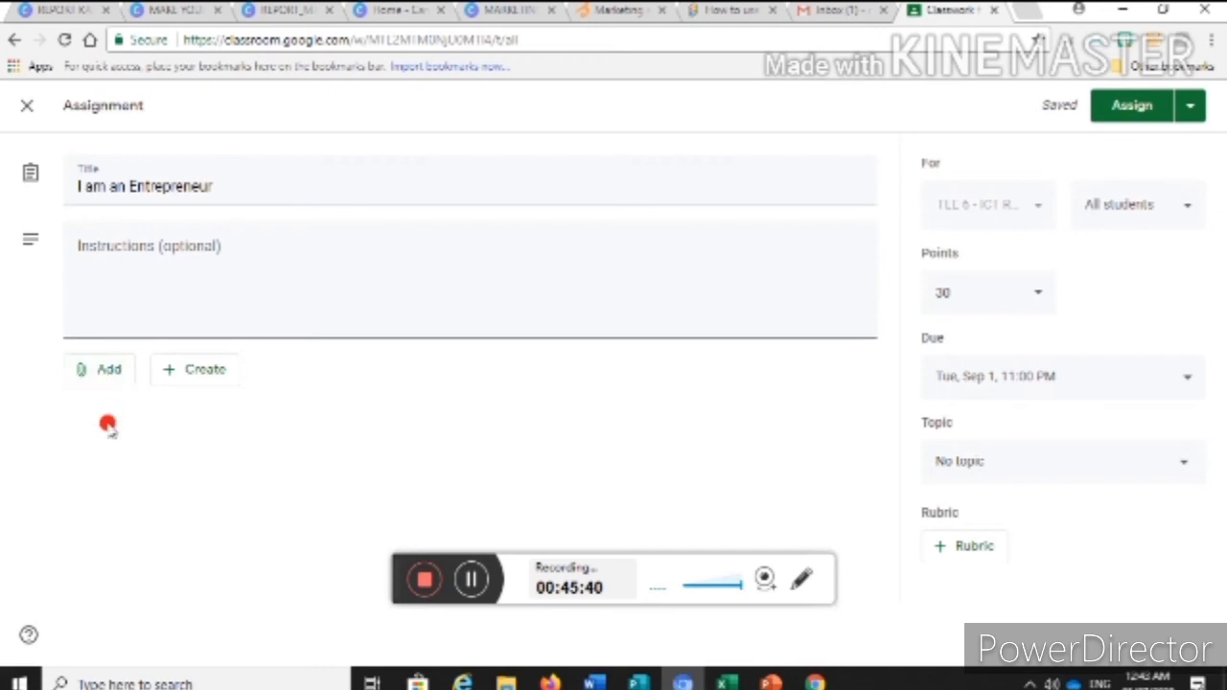
Upload ACTIVITY#1.docx from the computer as a file attachment to the 'I am an Entrepreneur' assignment.
click(106, 379)
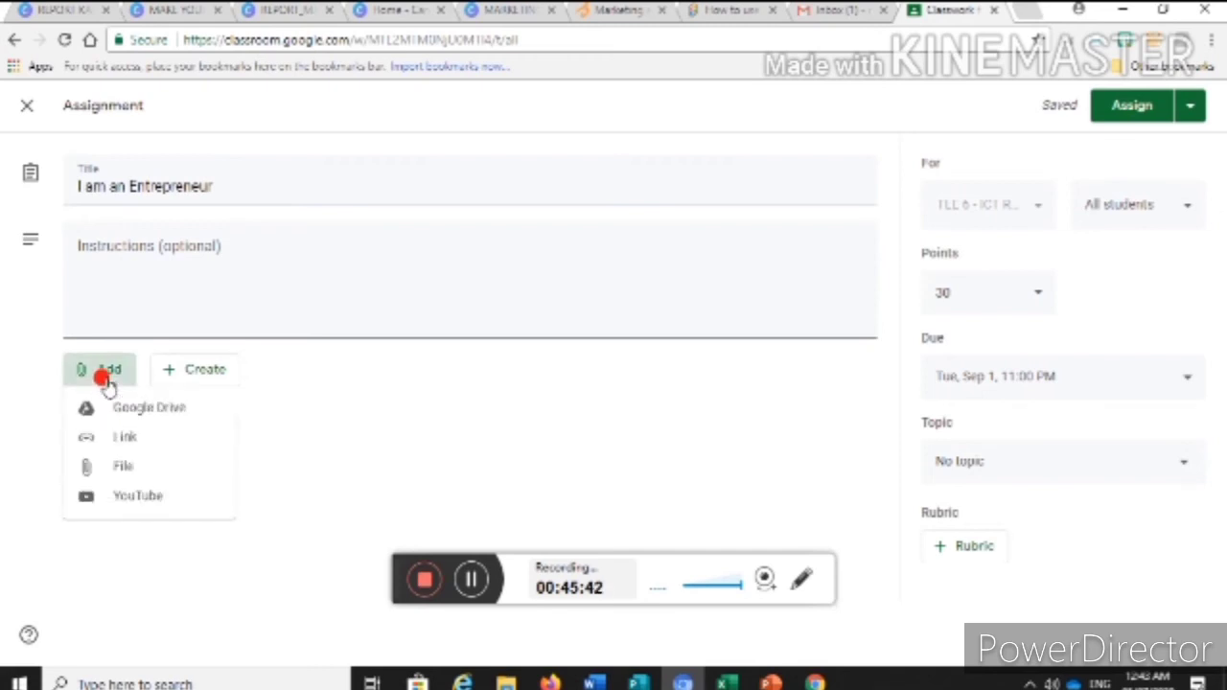
click(122, 470)
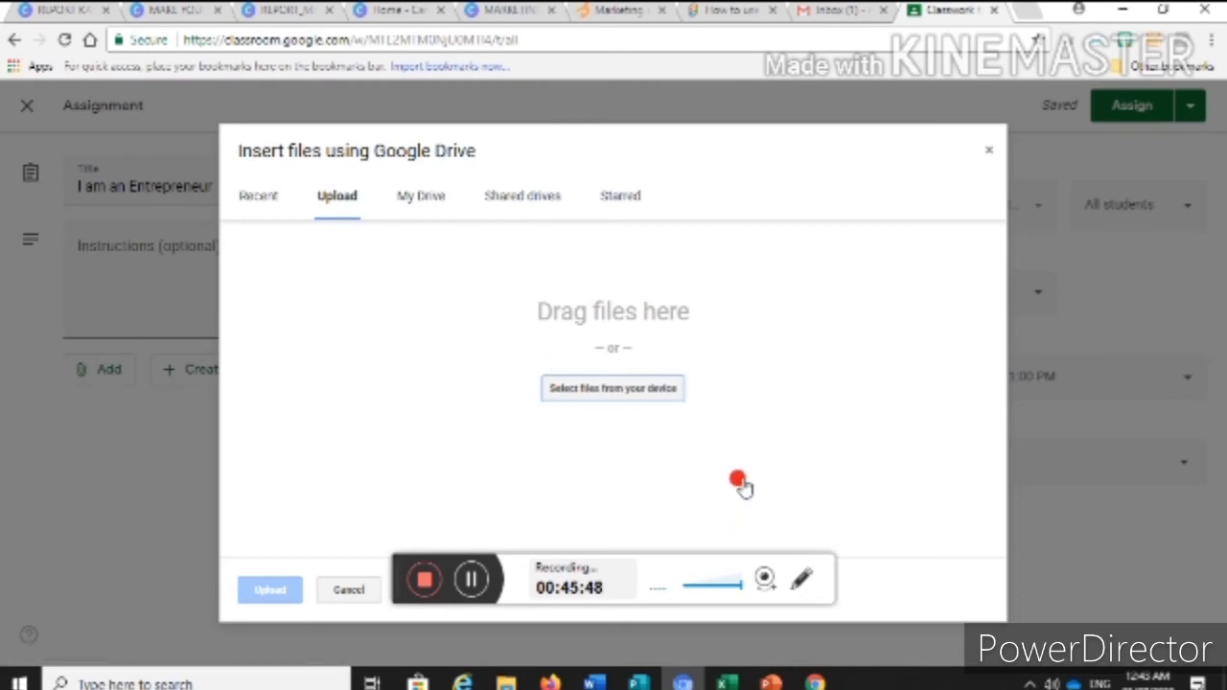
click(576, 394)
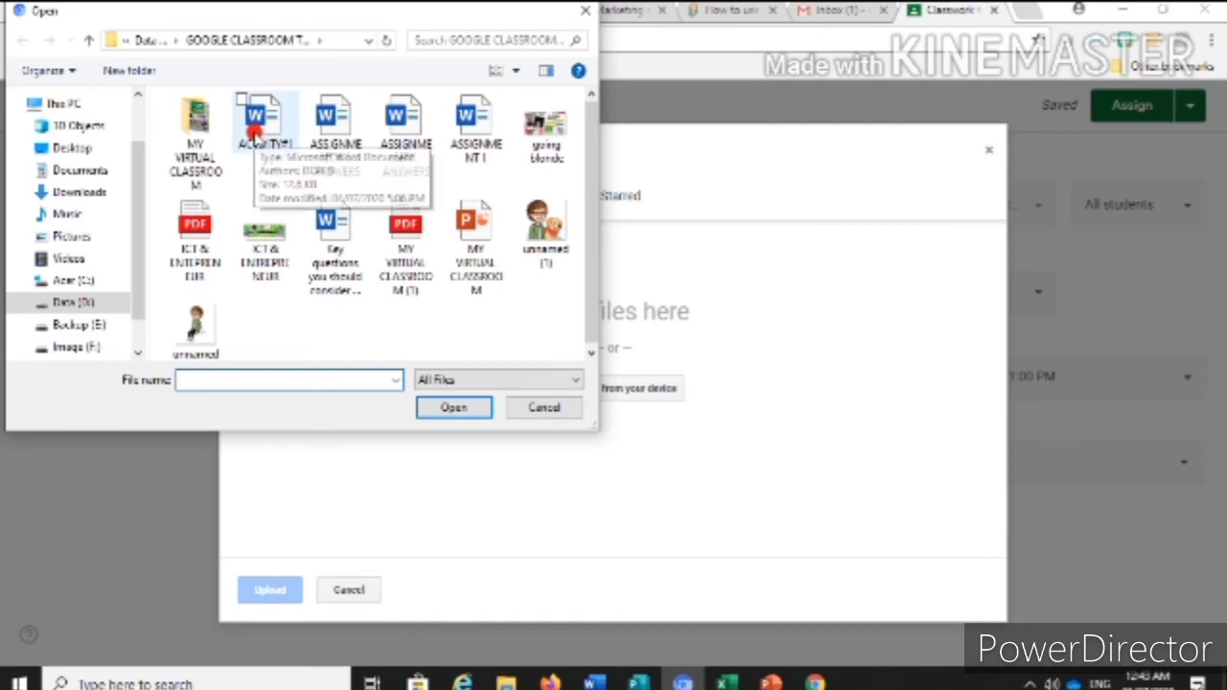
double_click(255, 132)
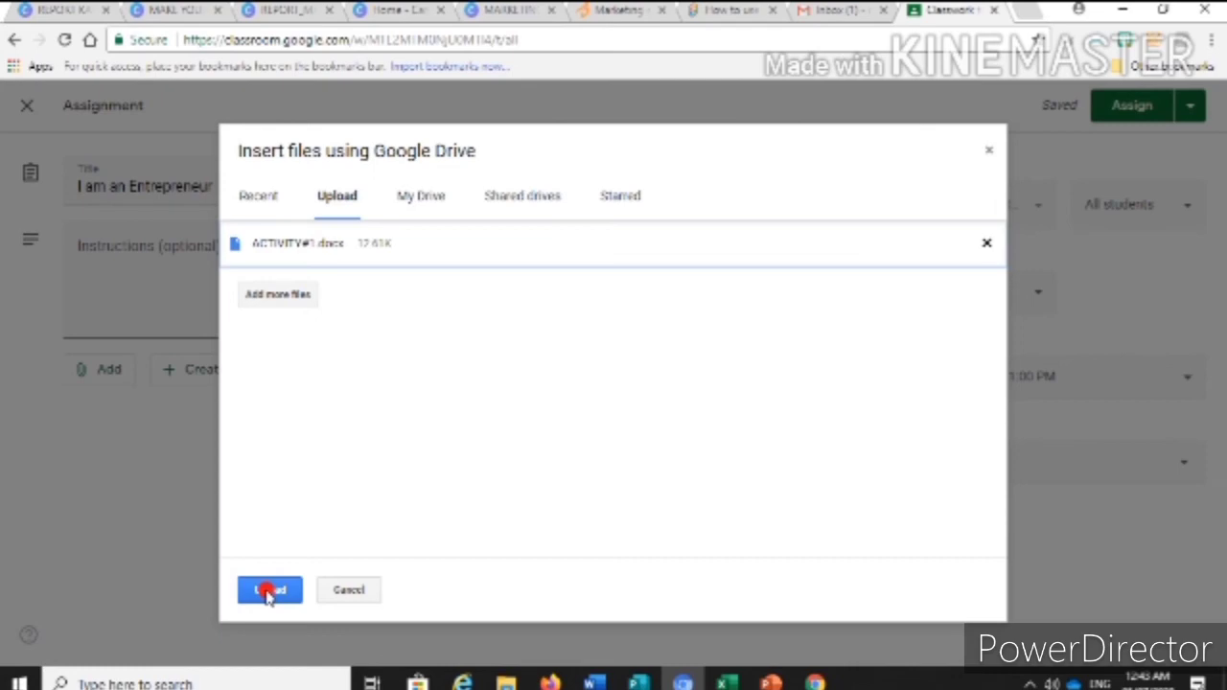
click(269, 591)
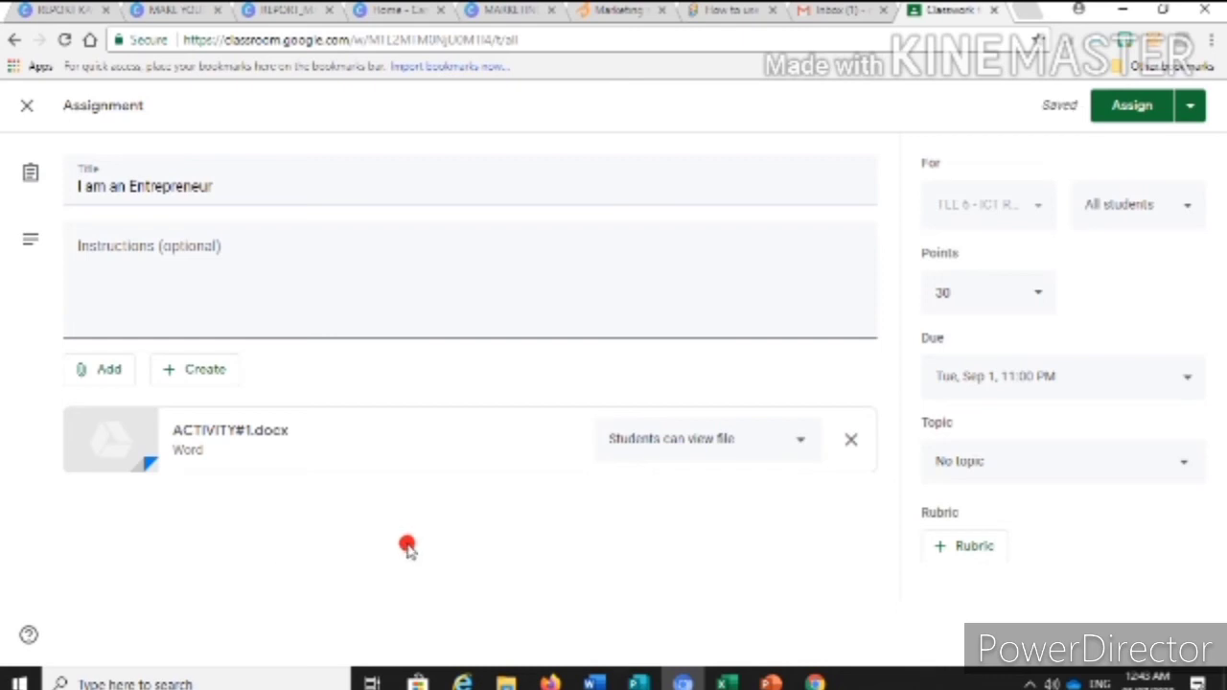
Set ACTIVITY#1.docx to 'Make a copy for each student' and assign the assignment.
click(796, 445)
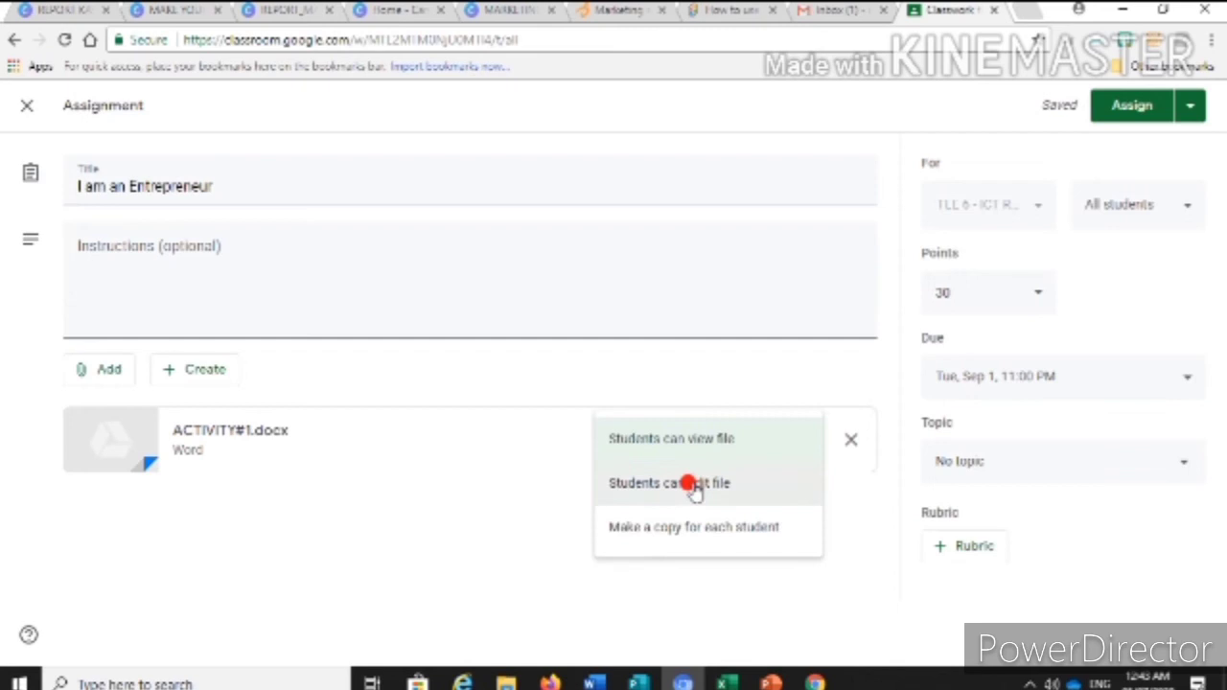
click(646, 535)
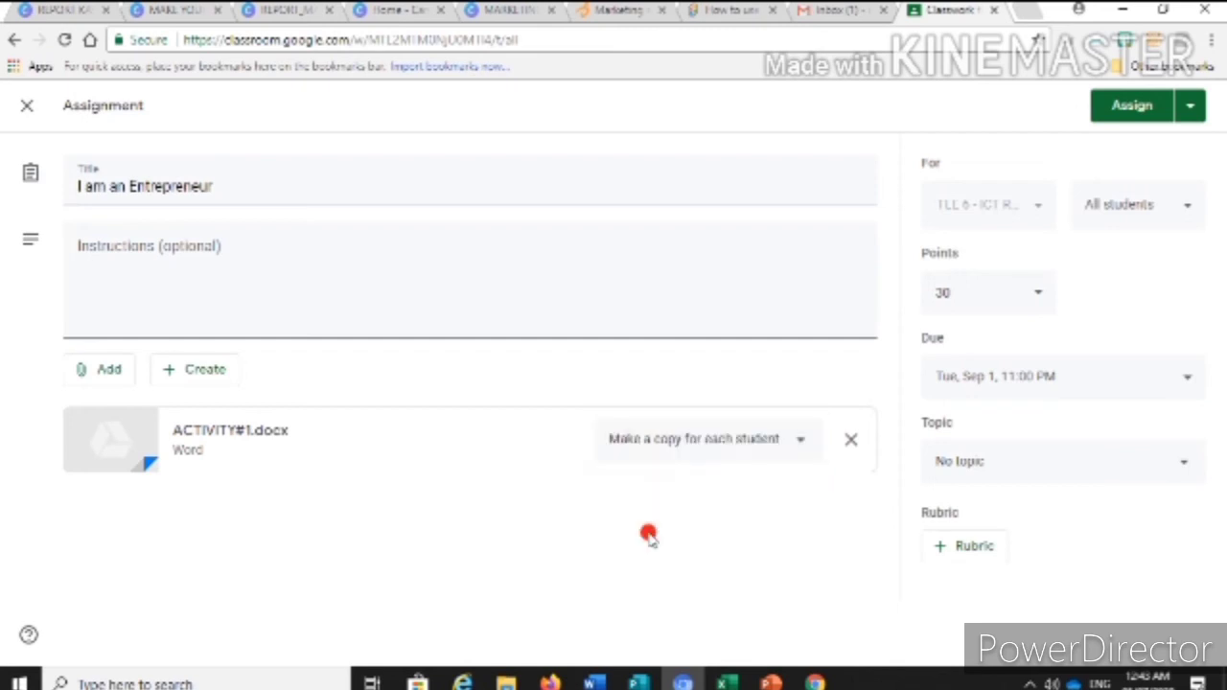
click(1131, 108)
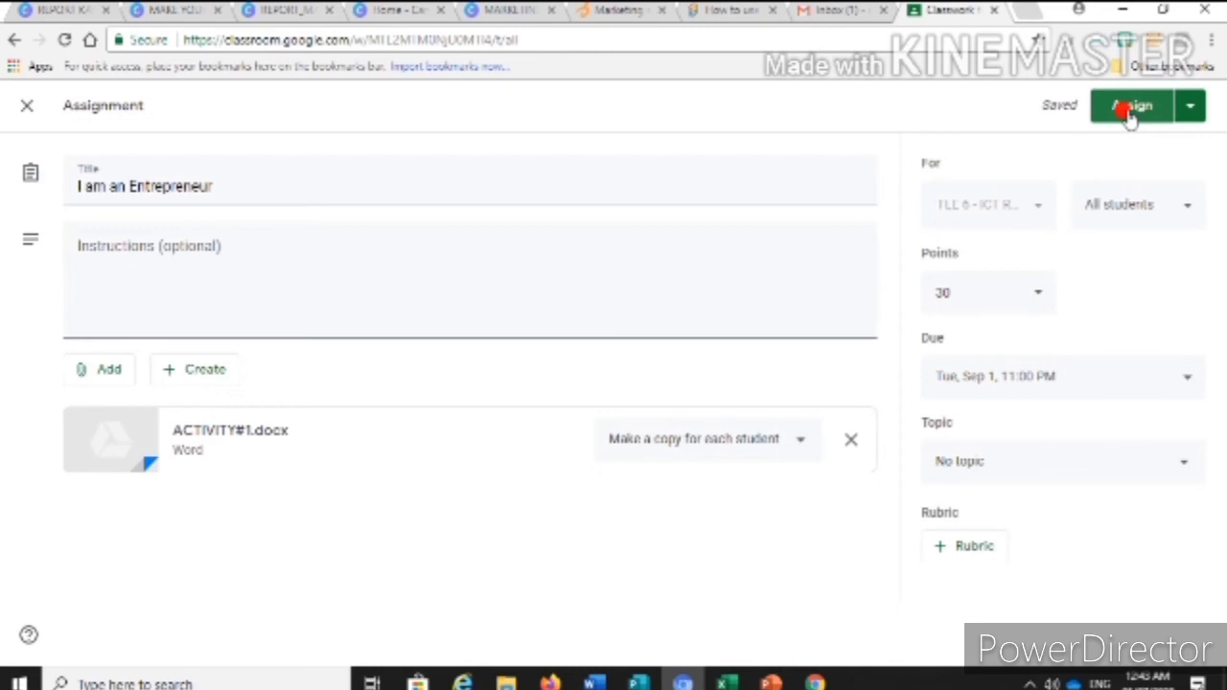
click(1131, 107)
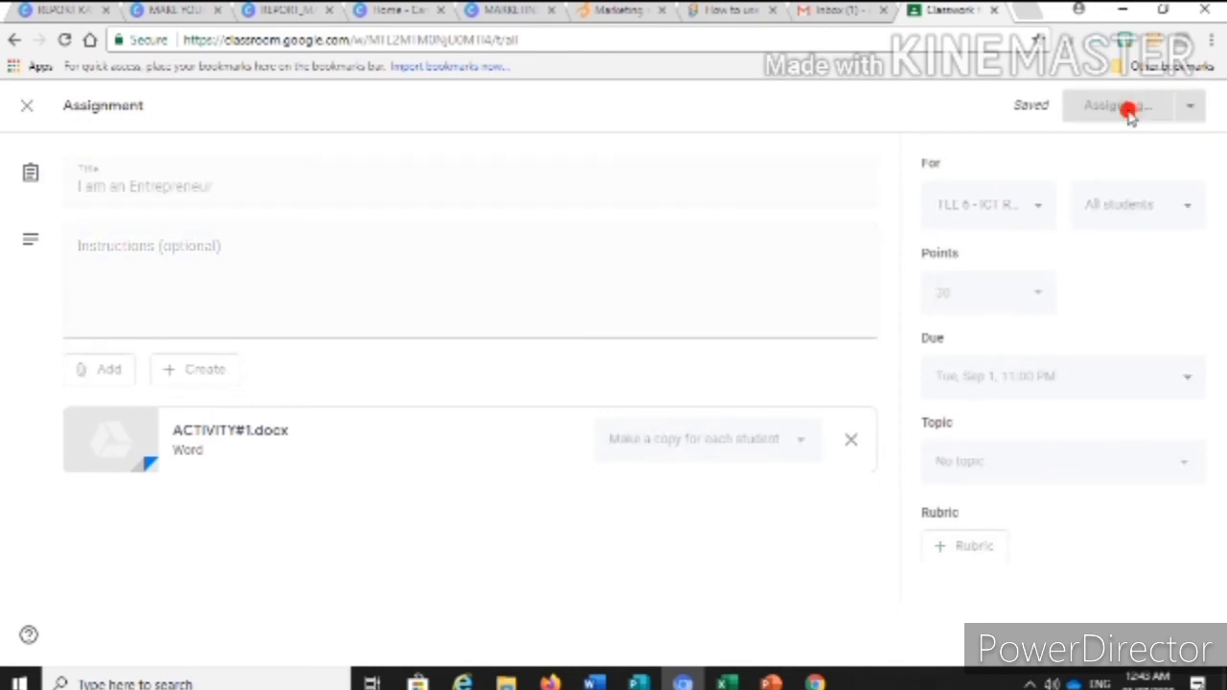
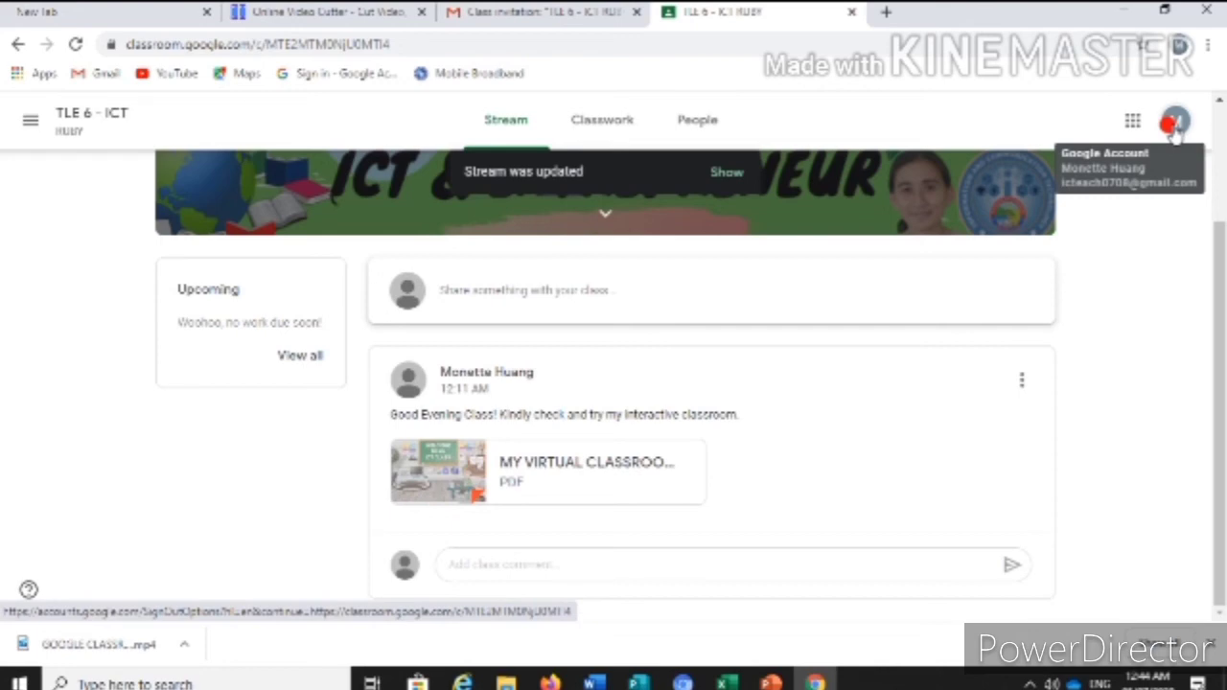
Reload the TLE 6 - ICT stream, then choose 'Add another account' from the account avatar.
click(384, 40)
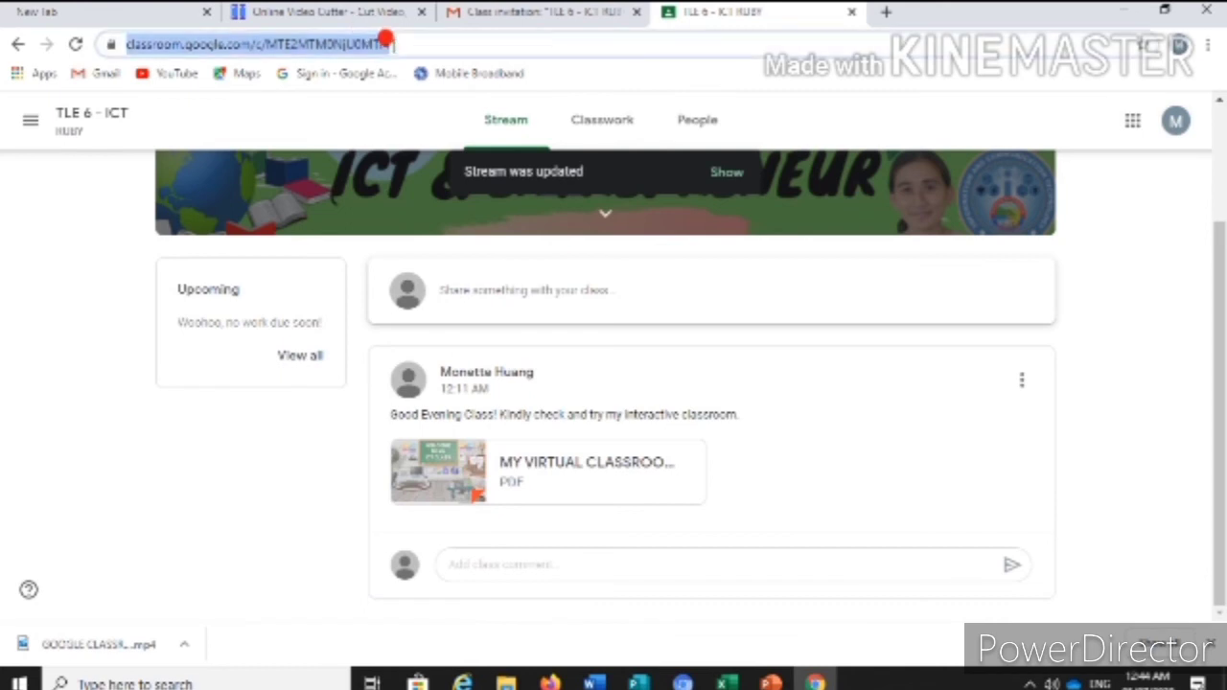
key(Return)
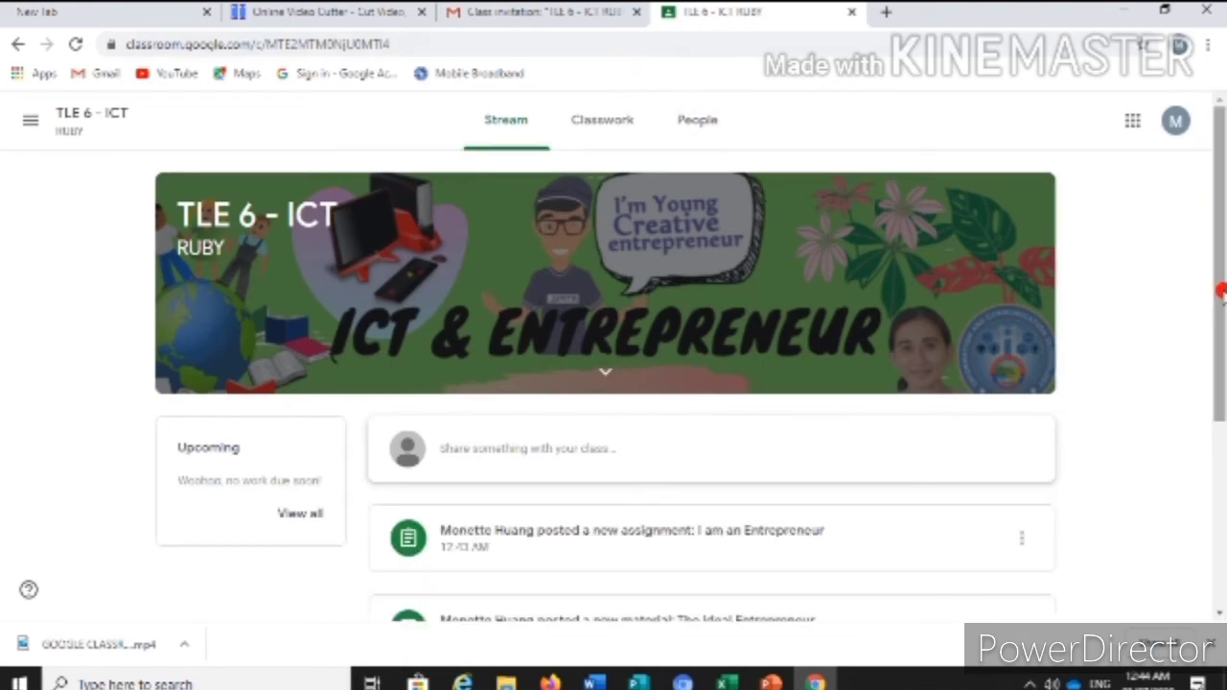
drag(1221, 232, 1223, 361)
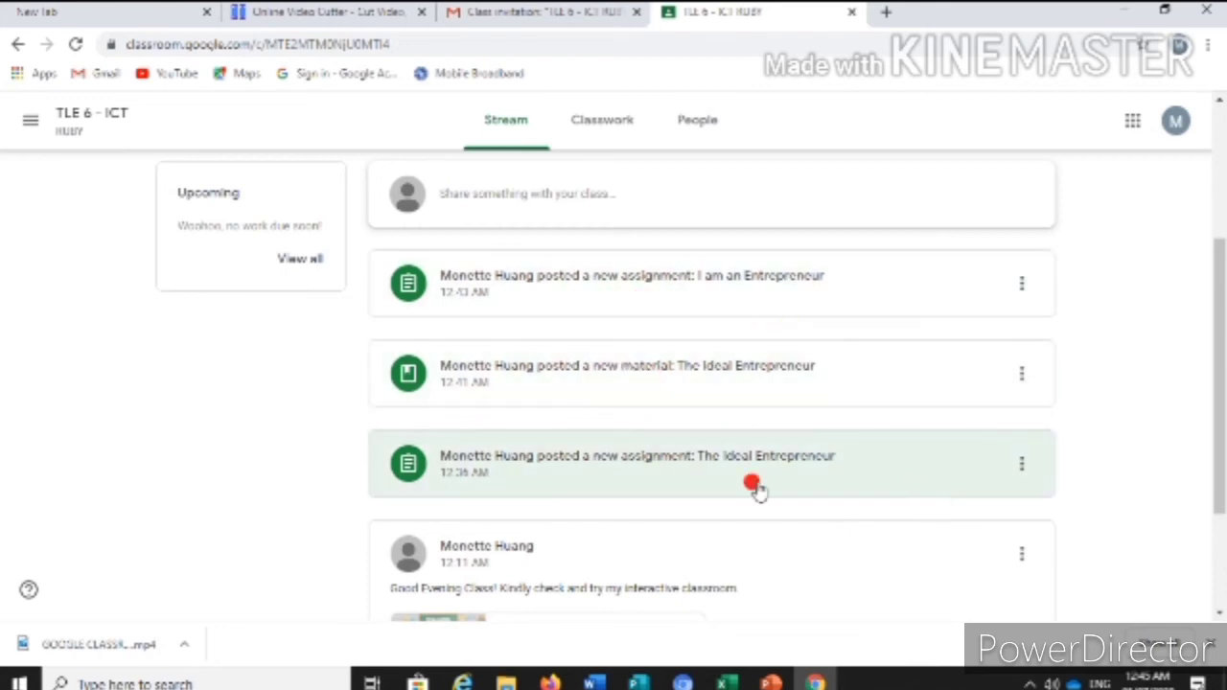
drag(1218, 270, 1219, 196)
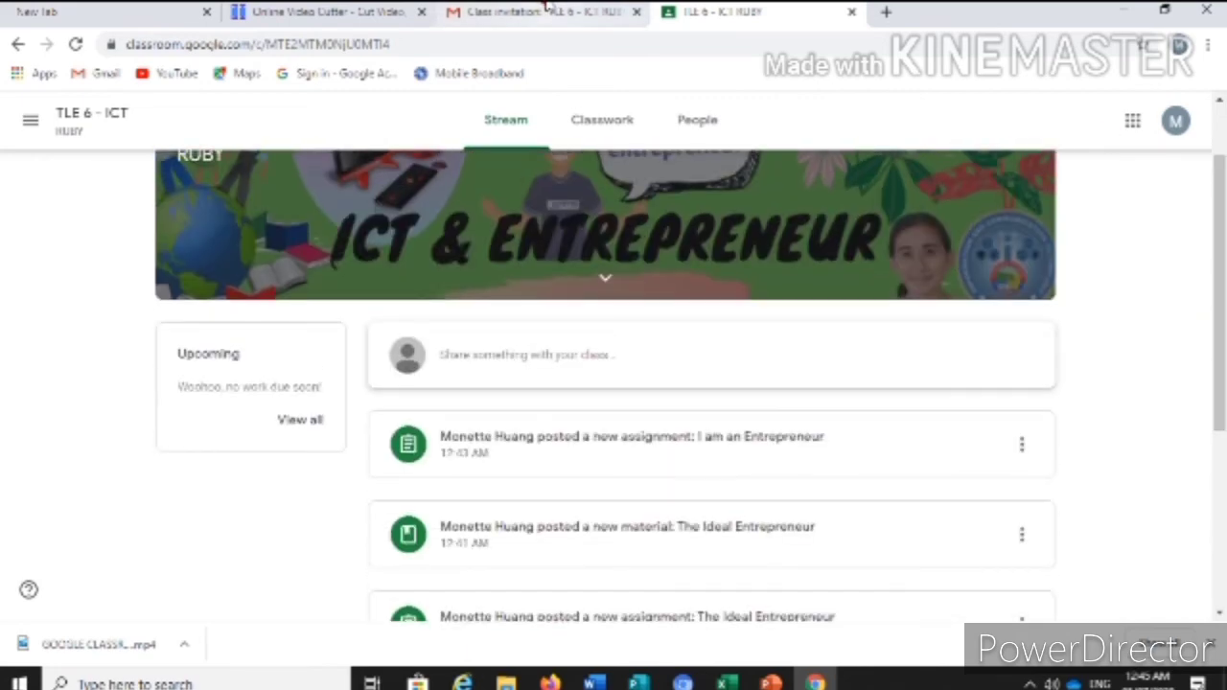
click(1179, 123)
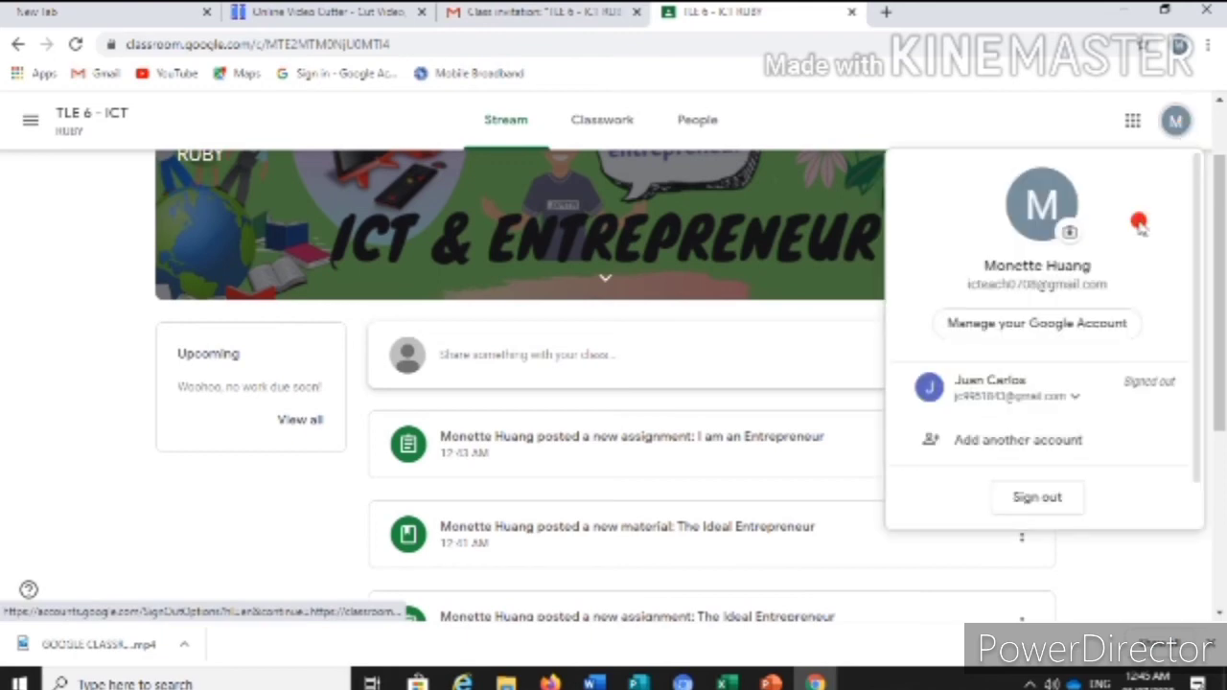
click(996, 445)
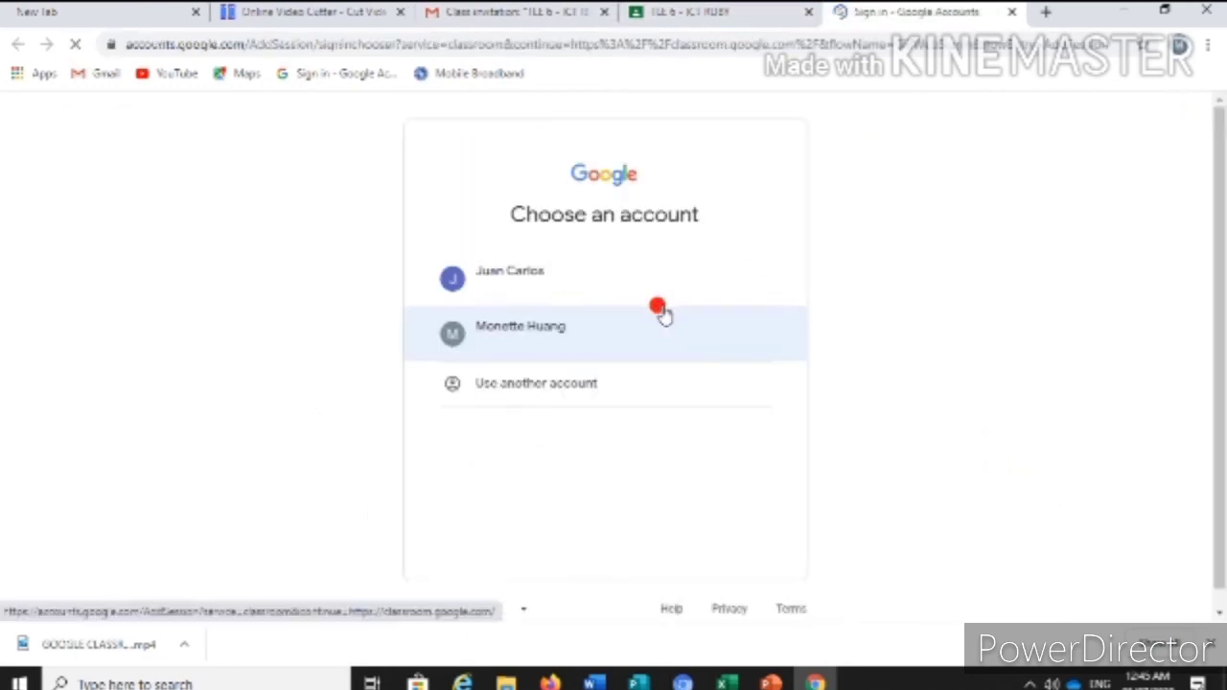
Choose 'Use another account' and submit the student's e-mail address.
click(537, 384)
click(537, 380)
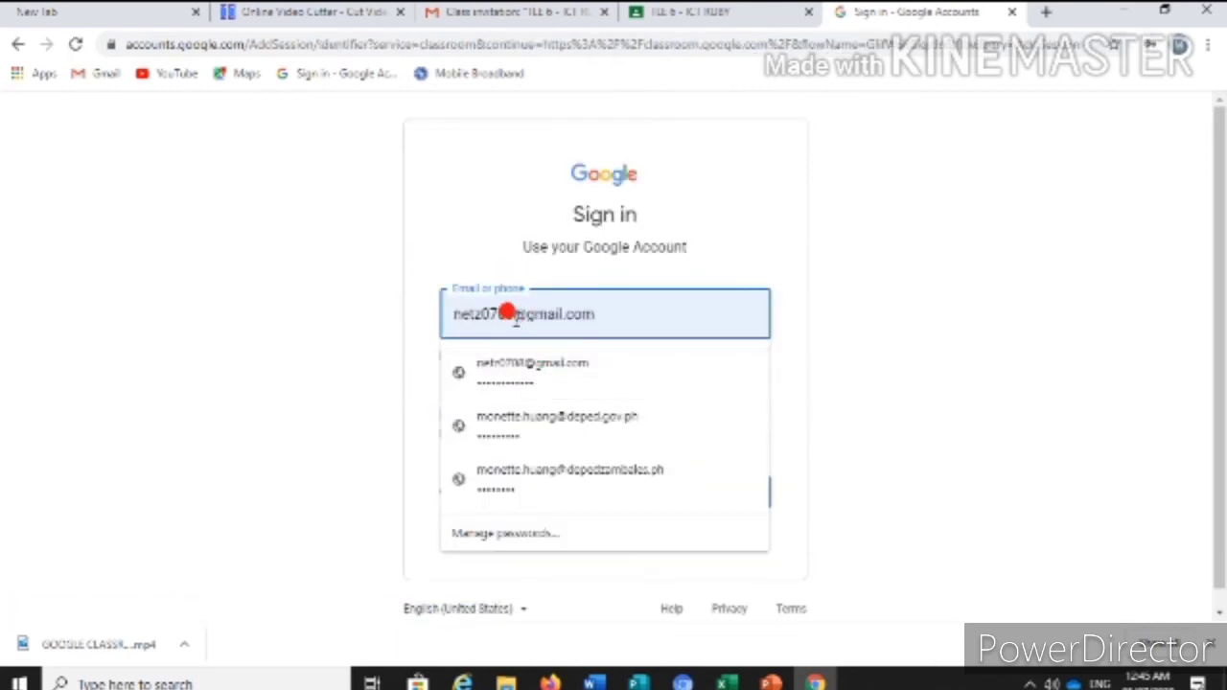
drag(506, 312, 401, 322)
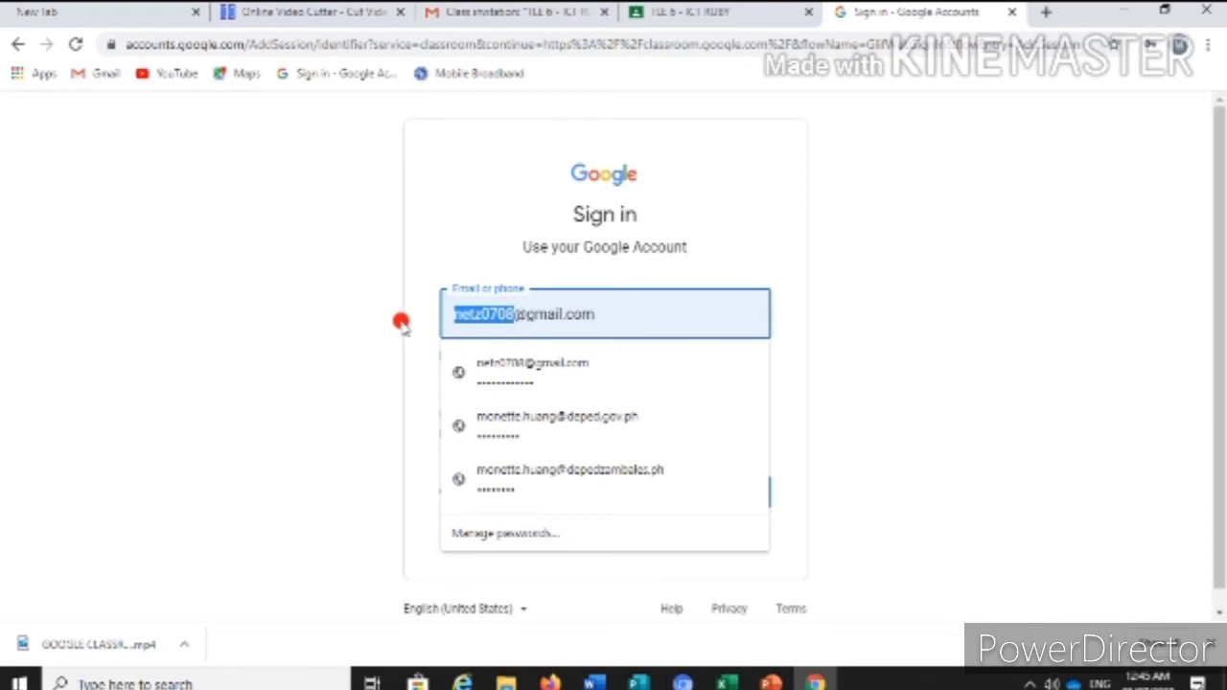
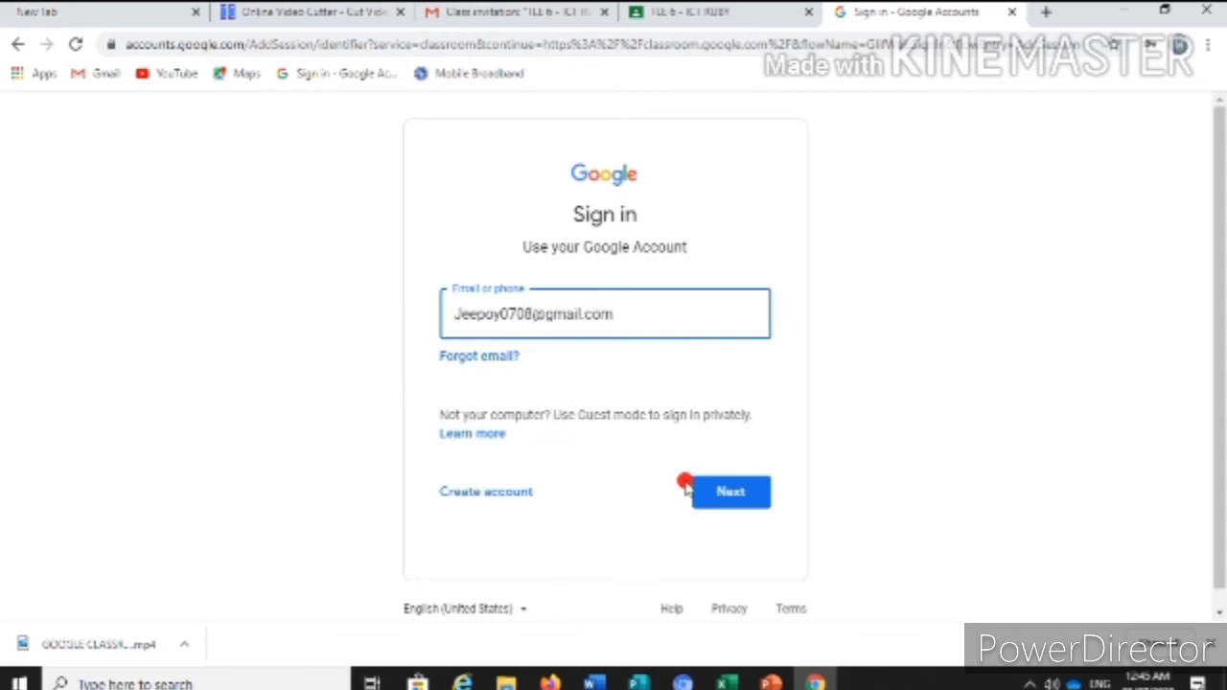
click(726, 494)
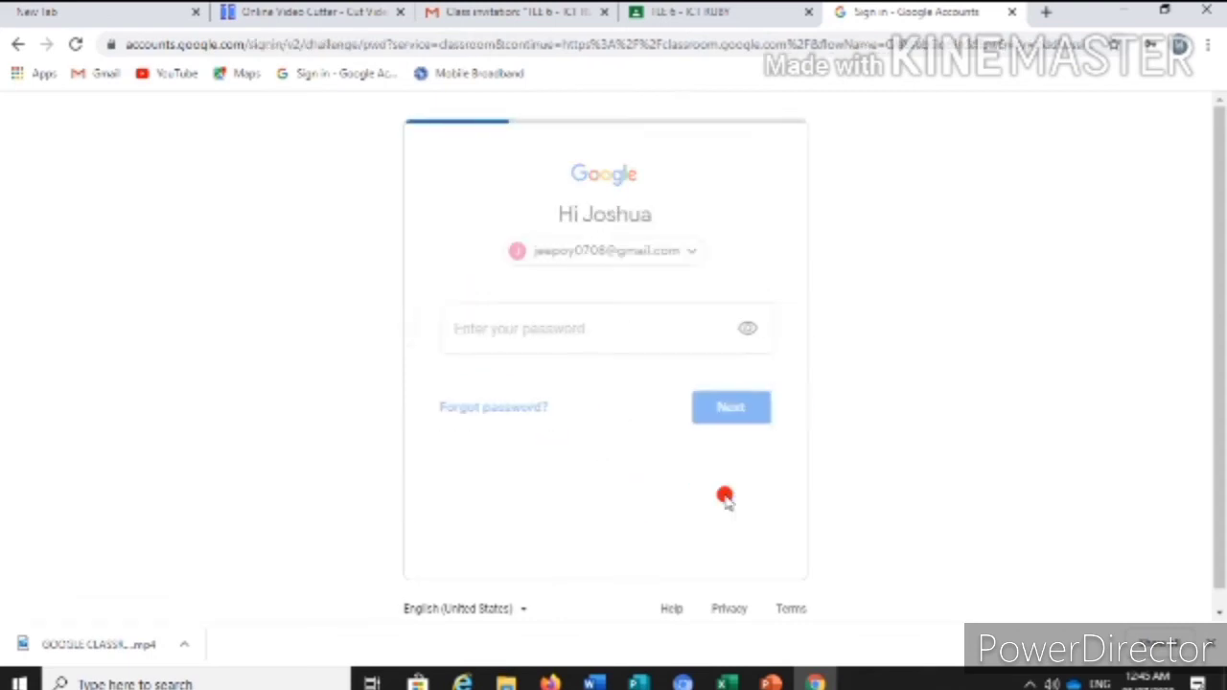
Enter the student account's password to finish signing in.
click(566, 347)
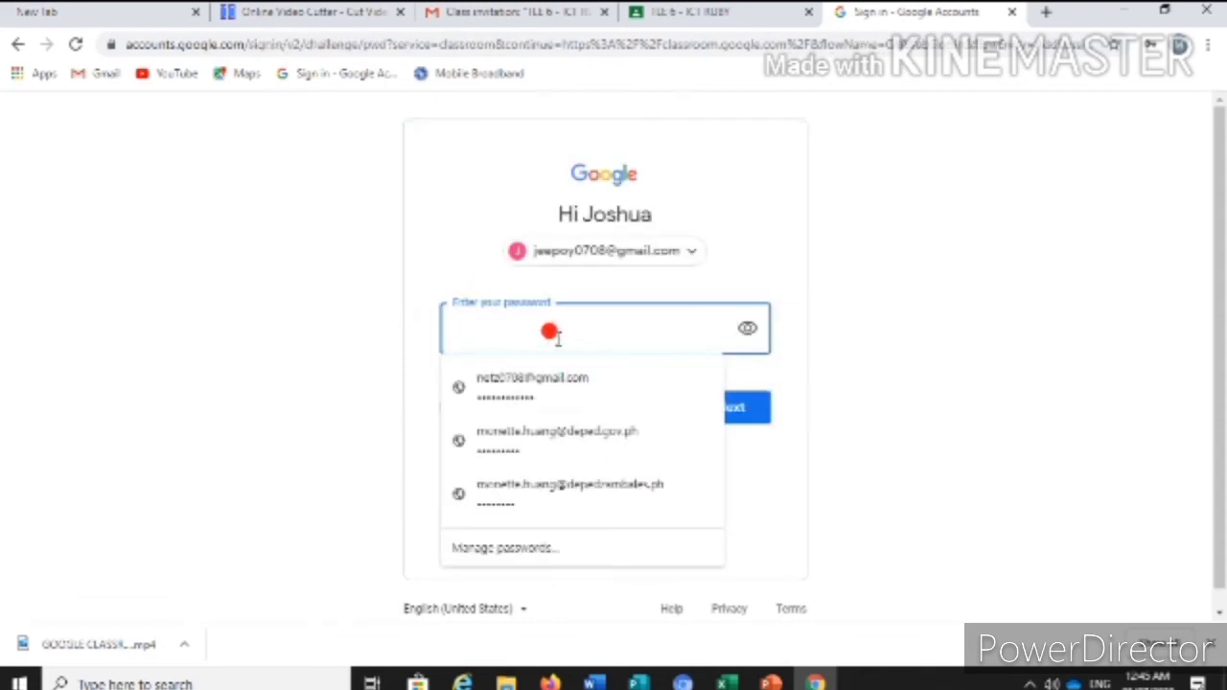
text(•)
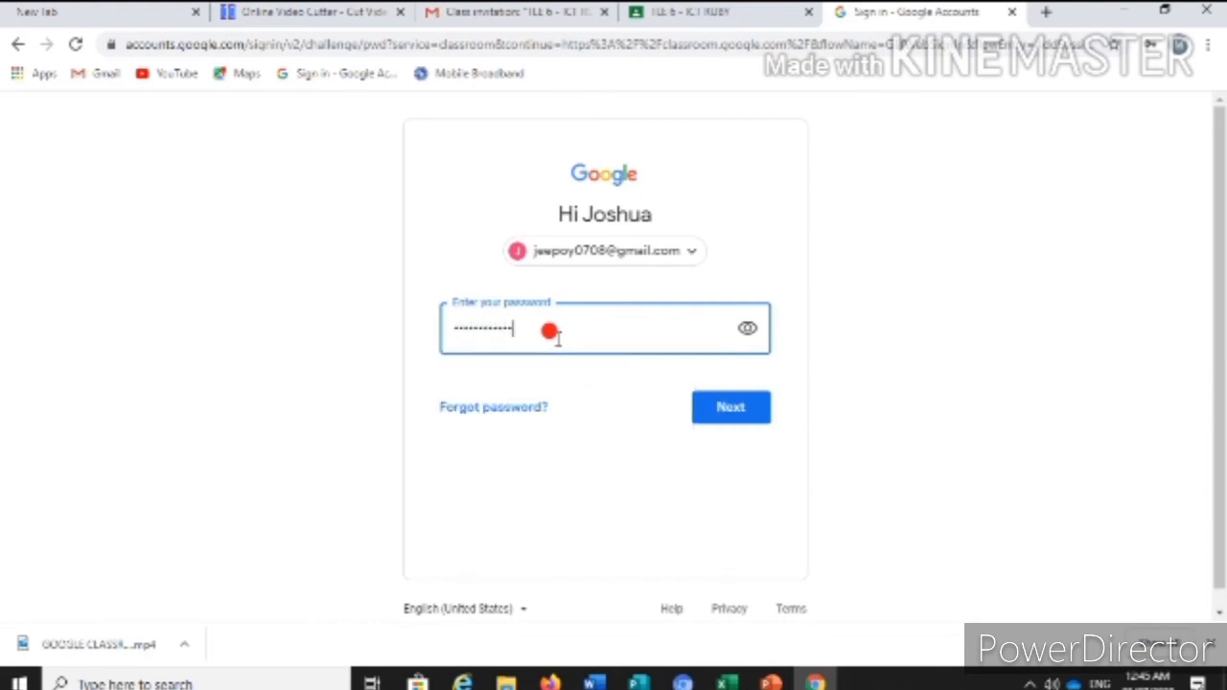
click(740, 414)
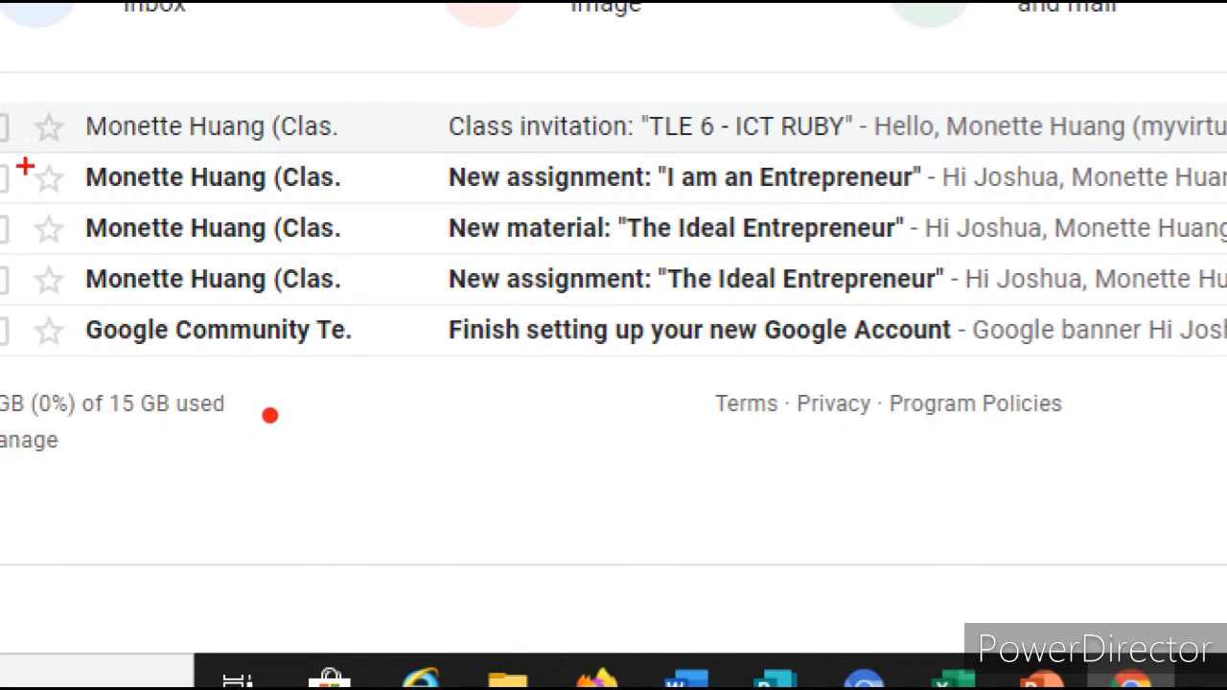
mouse_move(25, 167)
mouse_down()
mouse_move(537, 460)
mouse_move(1097, 287)
mouse_move(977, 113)
mouse_move(347, 108)
mouse_move(104, 165)
mouse_move(74, 186)
mouse_up()
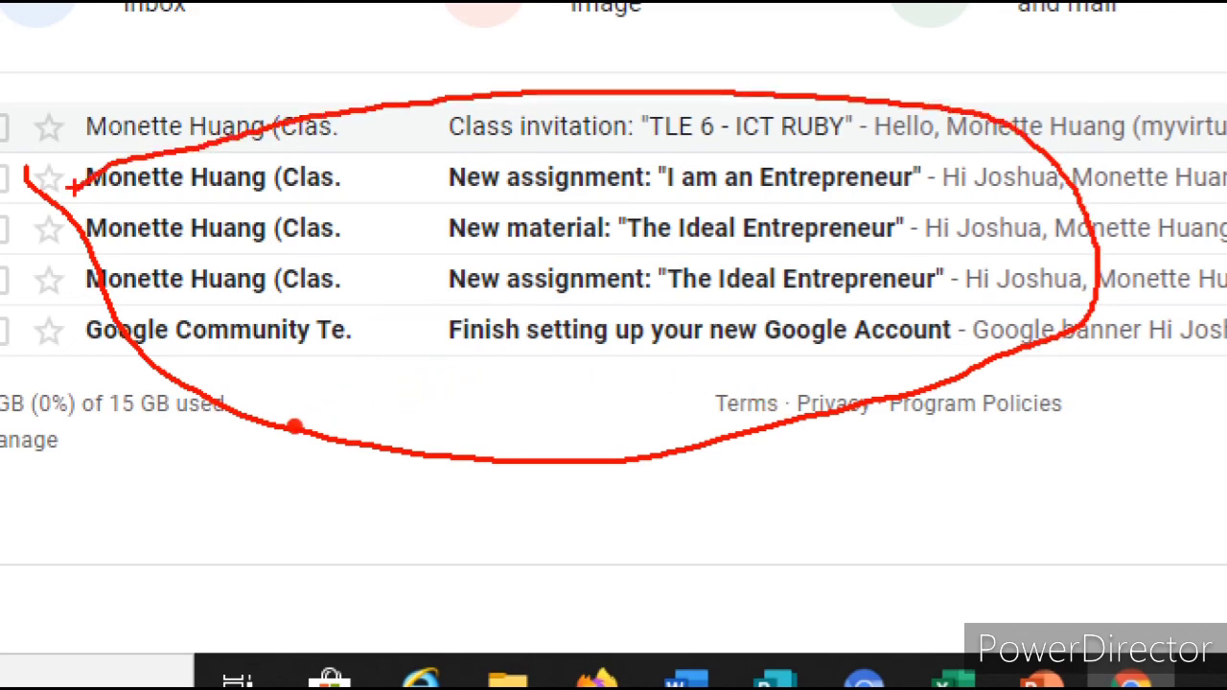
key(Escape)
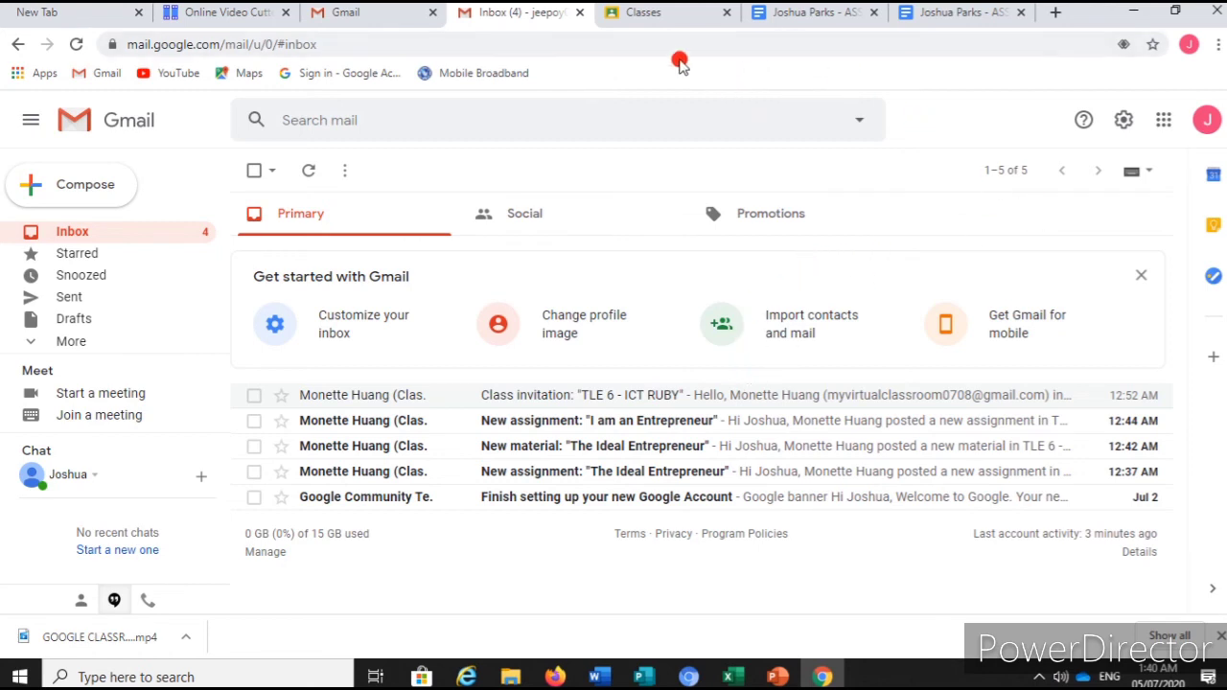
Open the TLE 6 - ICT class from the Classes page and browse its stream posts.
click(649, 14)
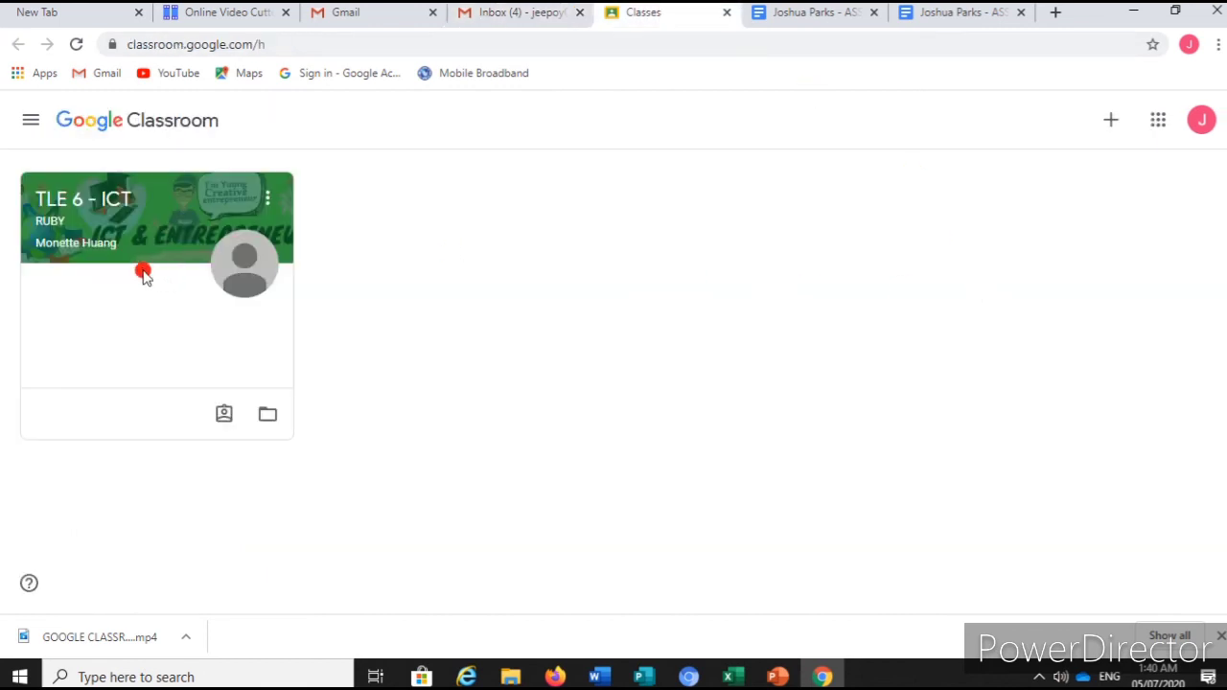
click(171, 233)
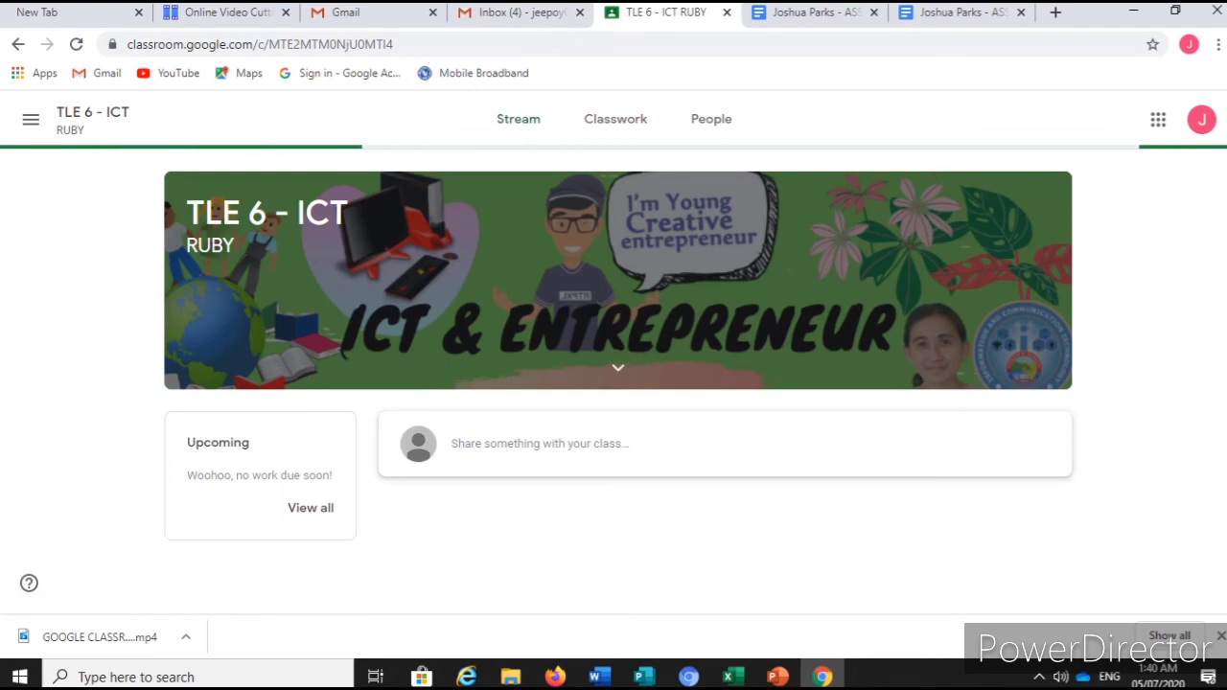
scroll(613, 384, down, 3)
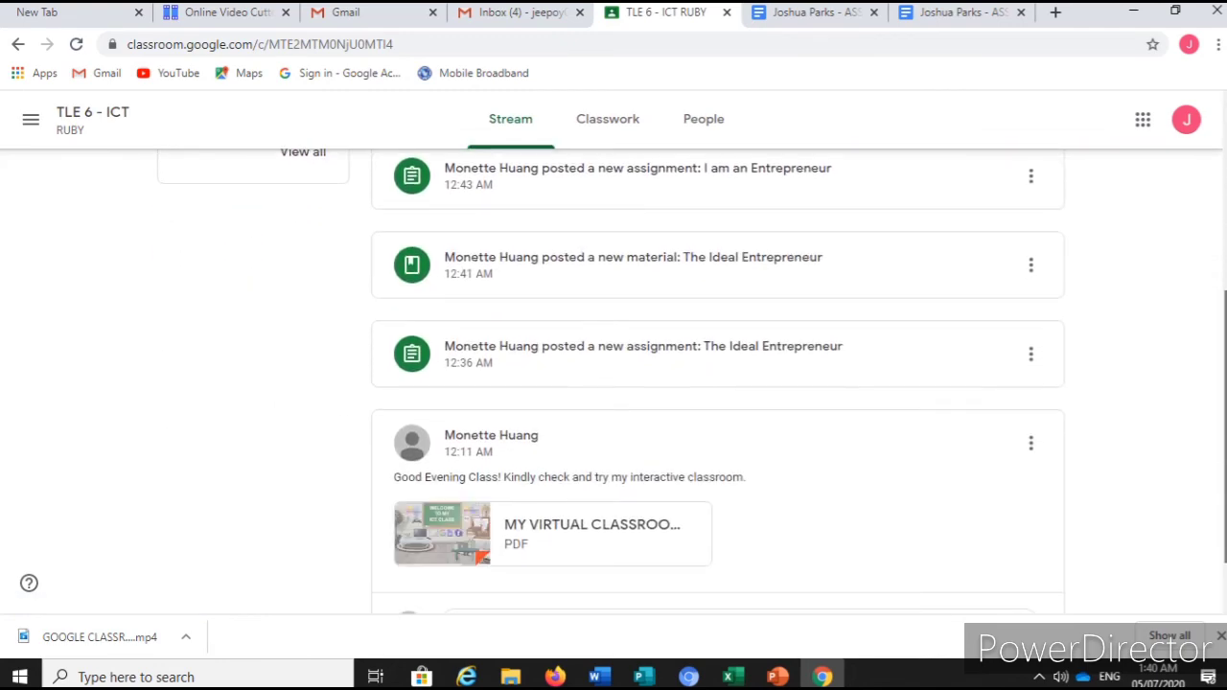
scroll(613, 384, up, 1)
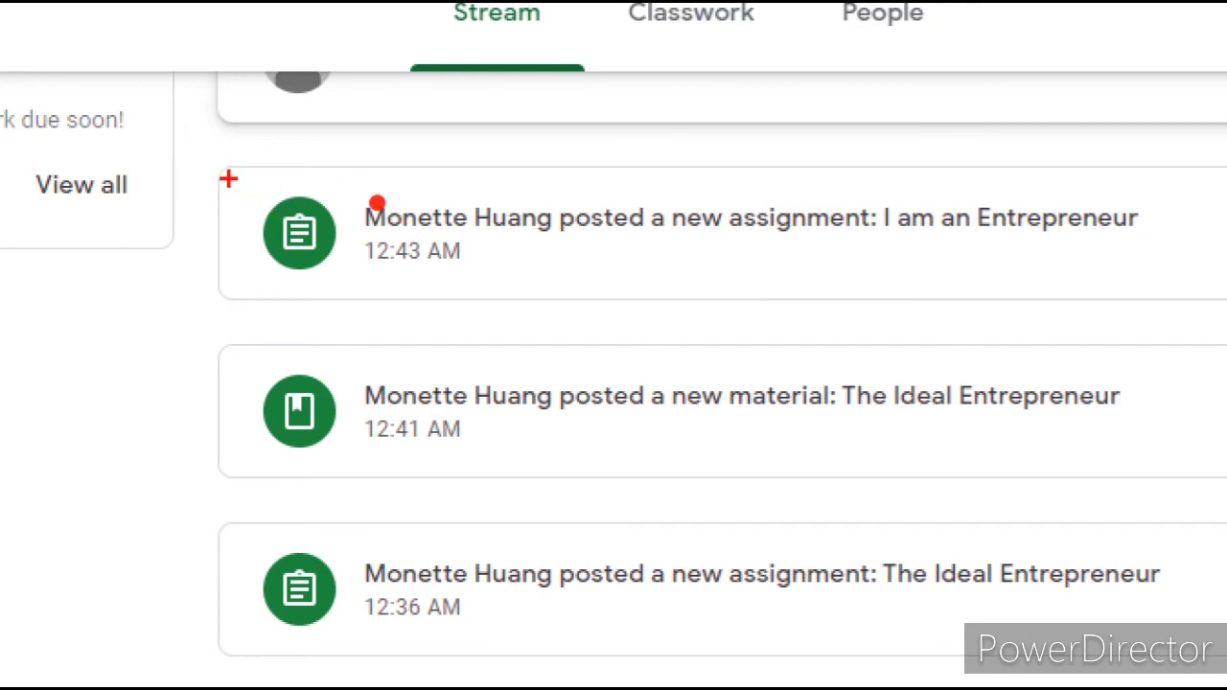
mouse_move(228, 179)
mouse_down()
mouse_move(96, 685)
mouse_move(1064, 570)
mouse_move(1185, 597)
mouse_move(954, 144)
mouse_move(163, 185)
mouse_up()
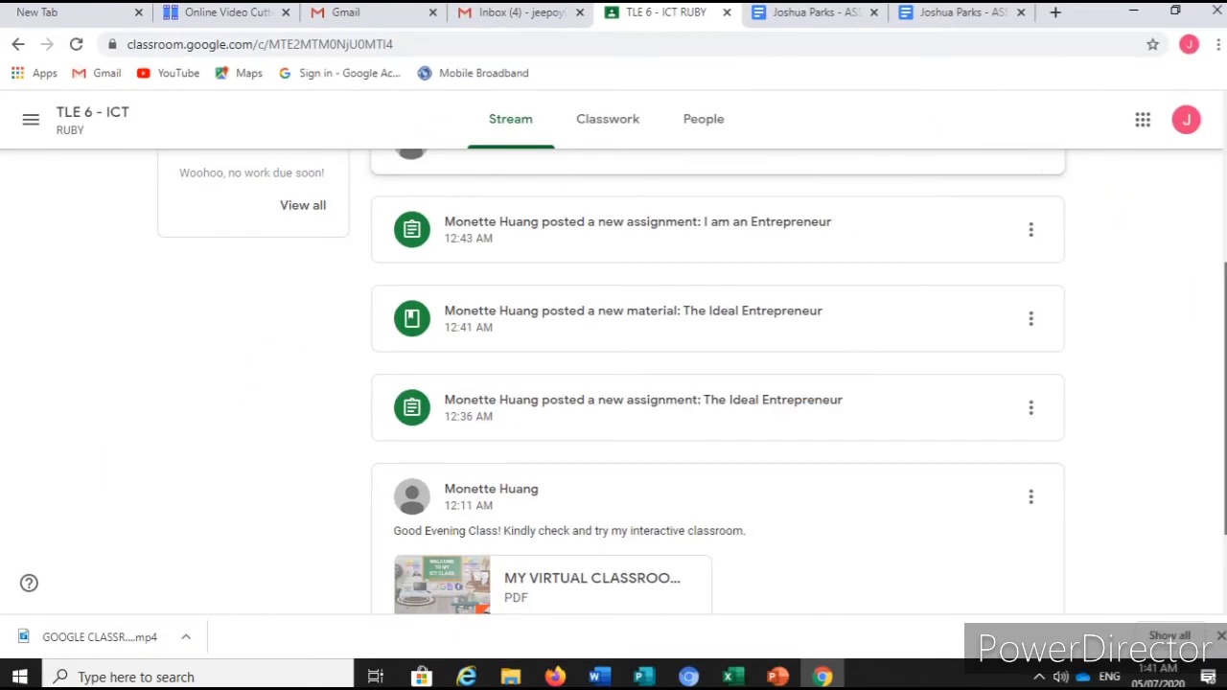
scroll(1217, 383, up, 1)
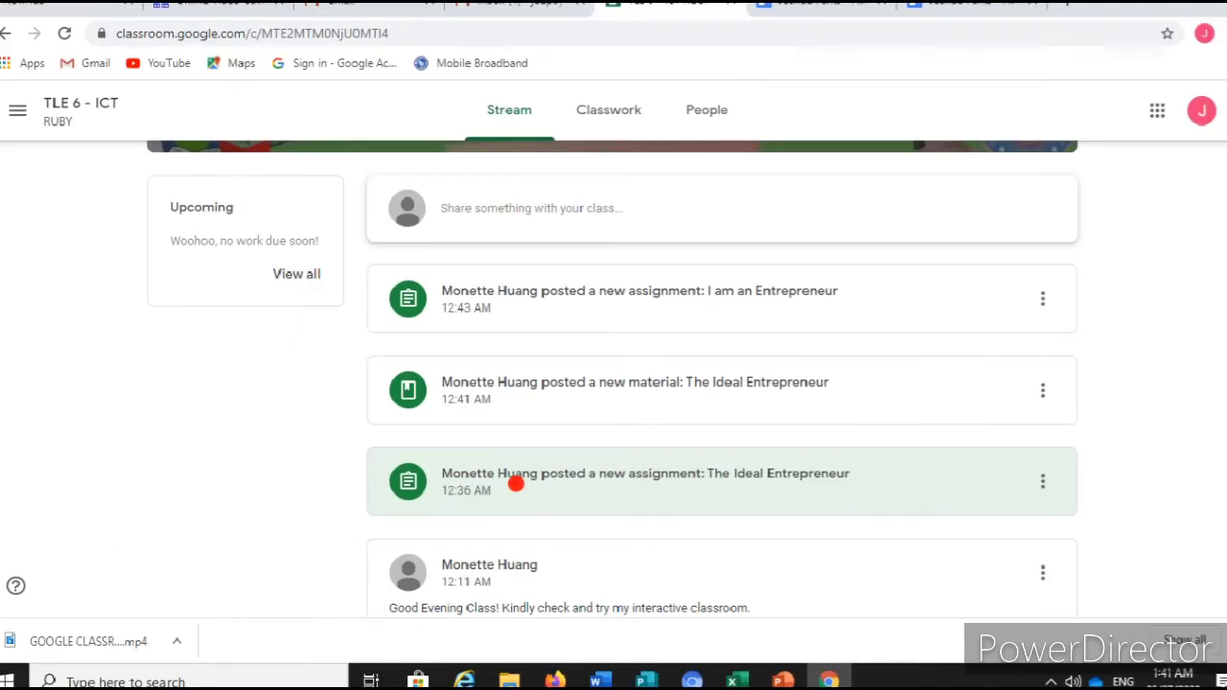
Open the 'posted a new assignment: The Ideal Entrepreneur' post from the stream.
click(515, 489)
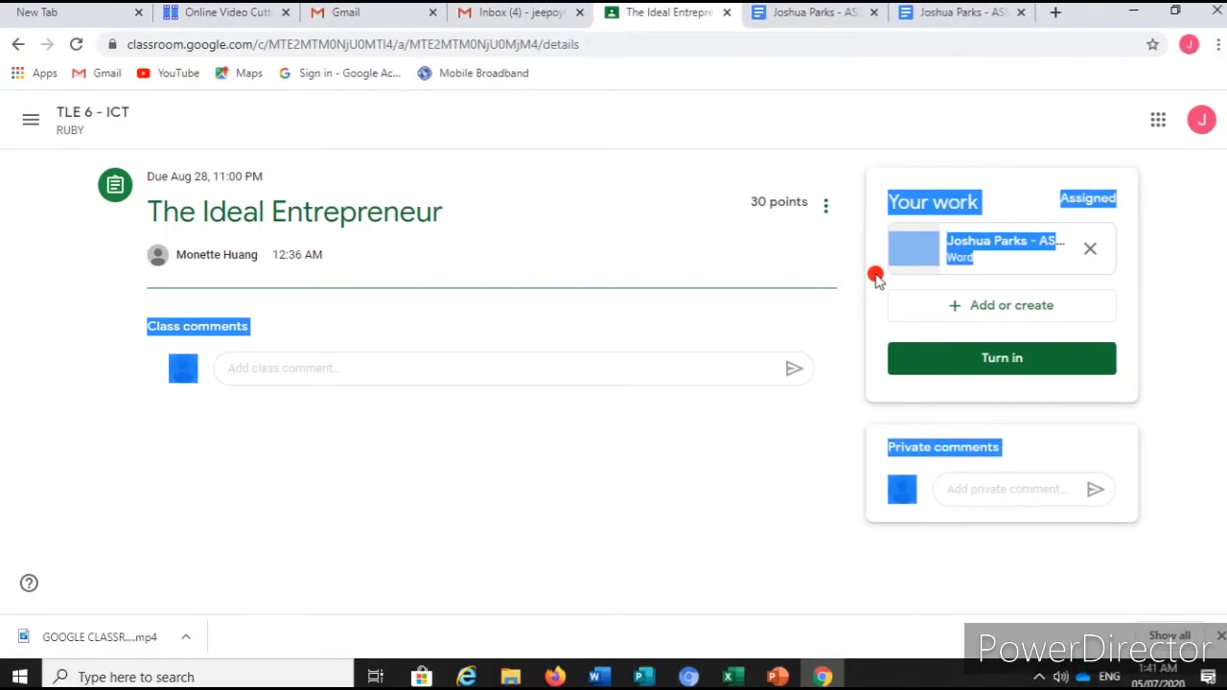
Preview the attached Word document, scroll through it, and close the preview.
click(1019, 269)
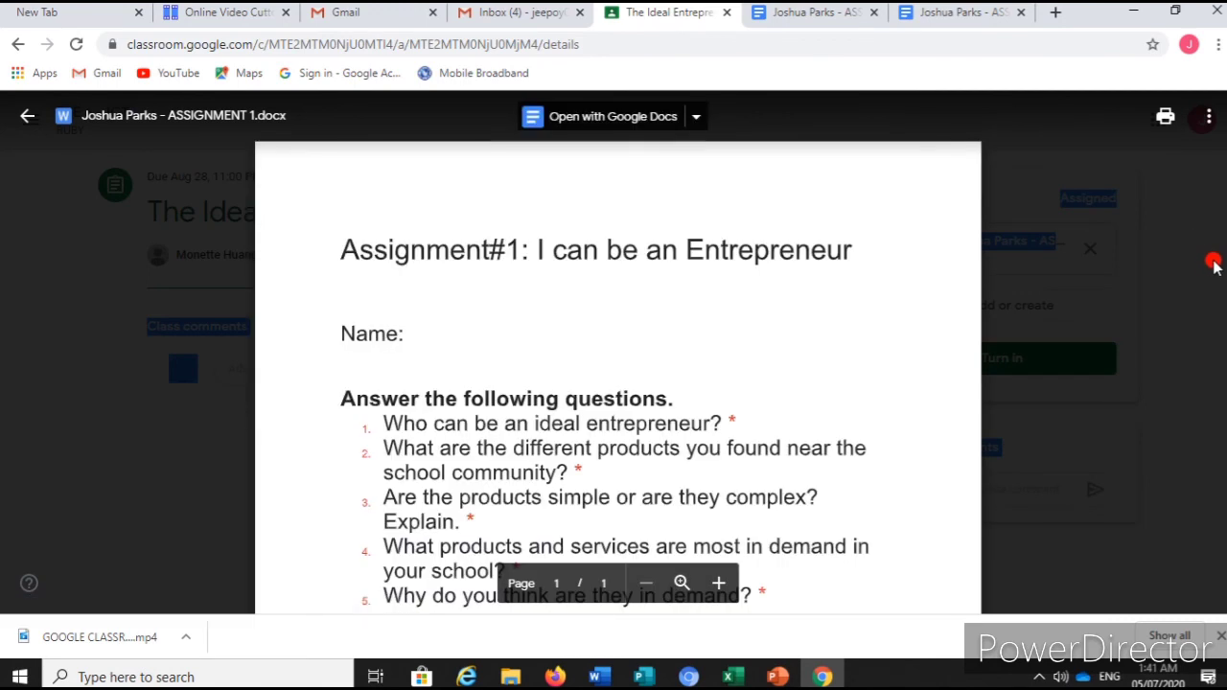
scroll(618, 383, down, 2)
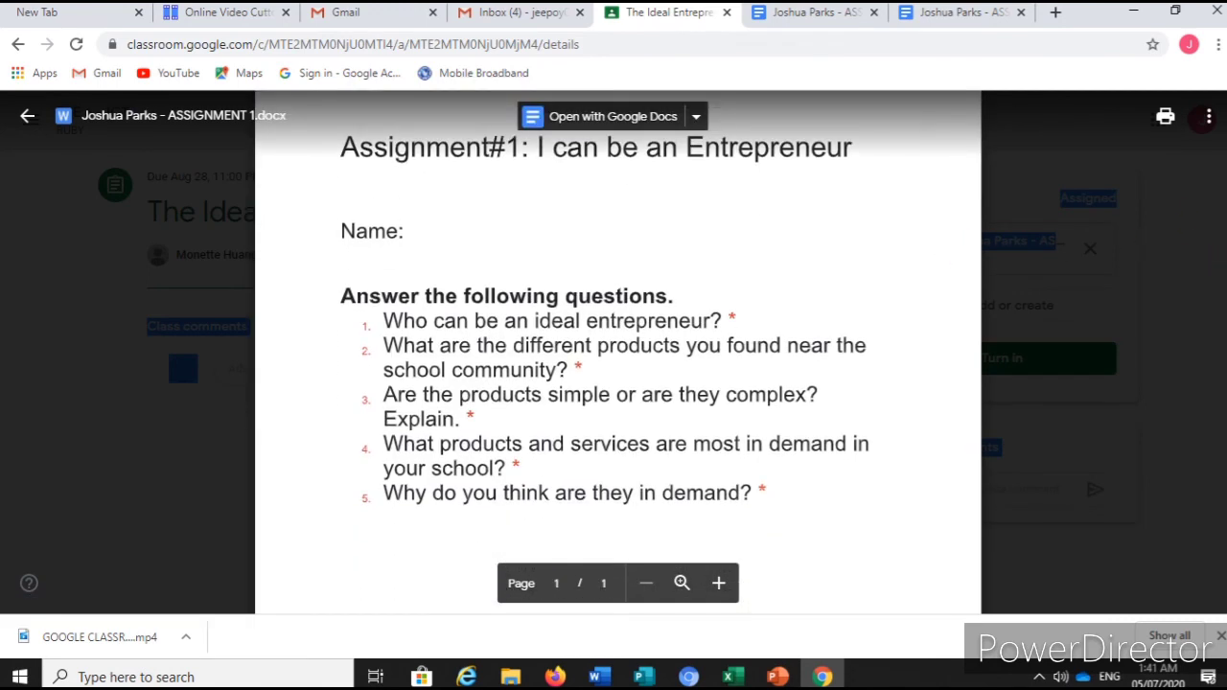
scroll(618, 383, down, 2)
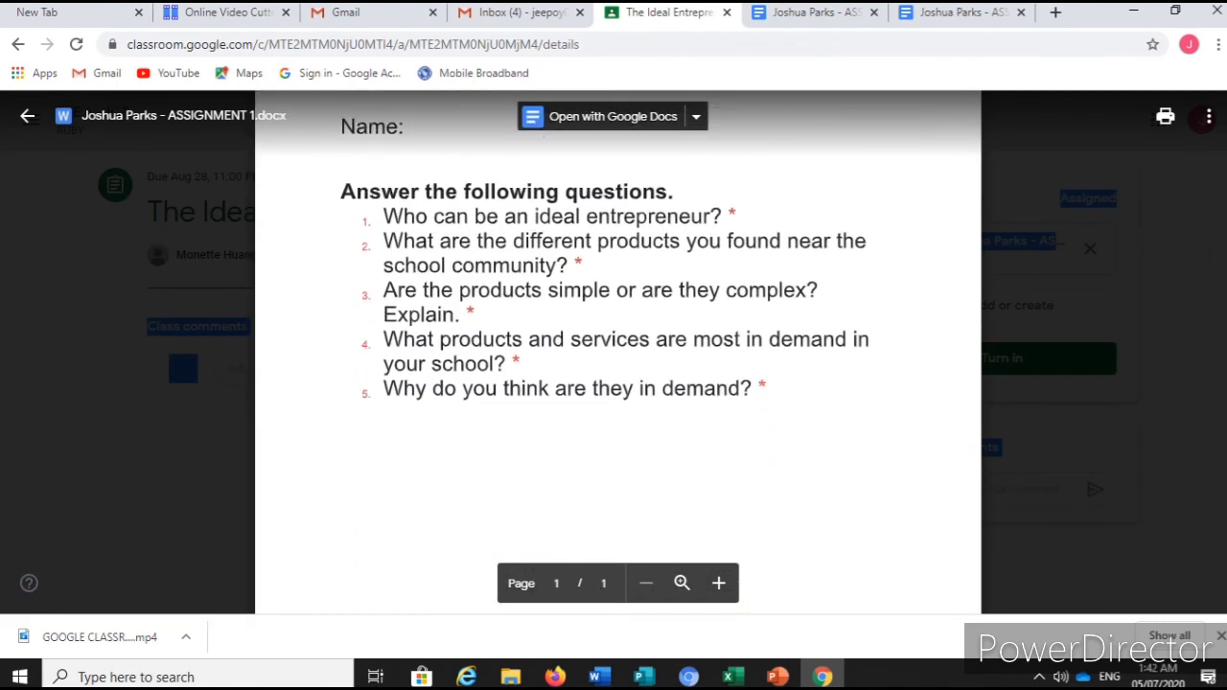
scroll(618, 383, up, 2)
scroll(618, 383, down, 2)
scroll(618, 383, up, 2)
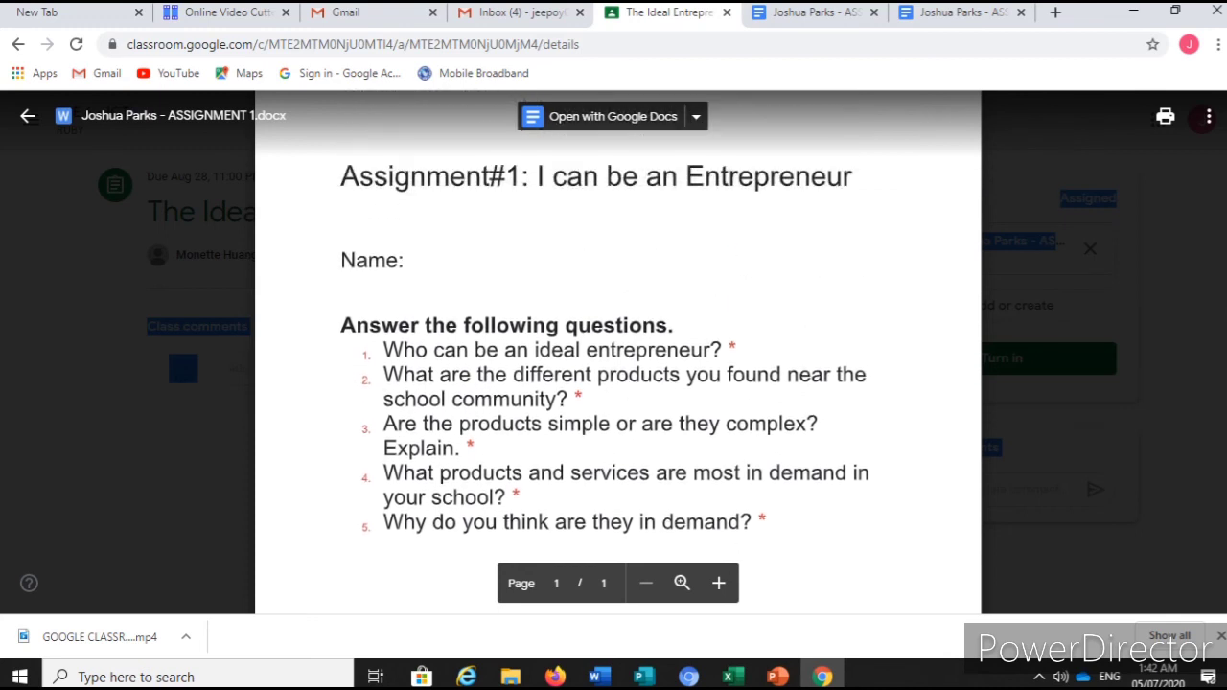
scroll(618, 383, down, 2)
scroll(619, 383, up, 2)
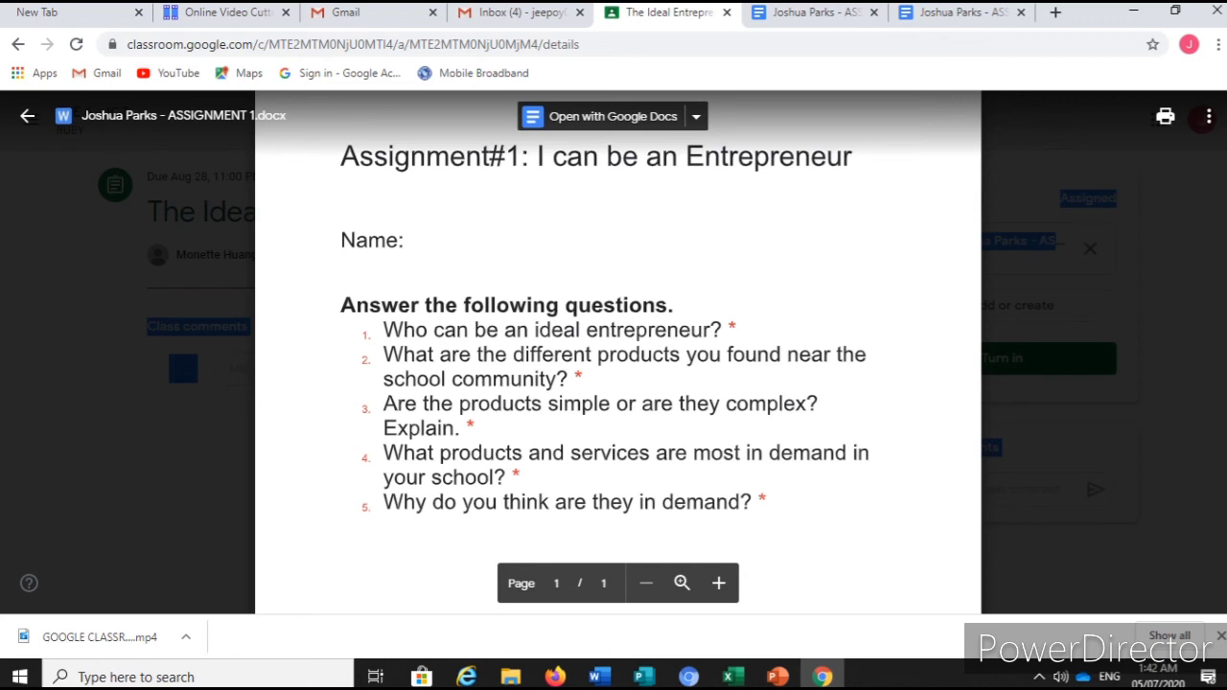
click(1198, 301)
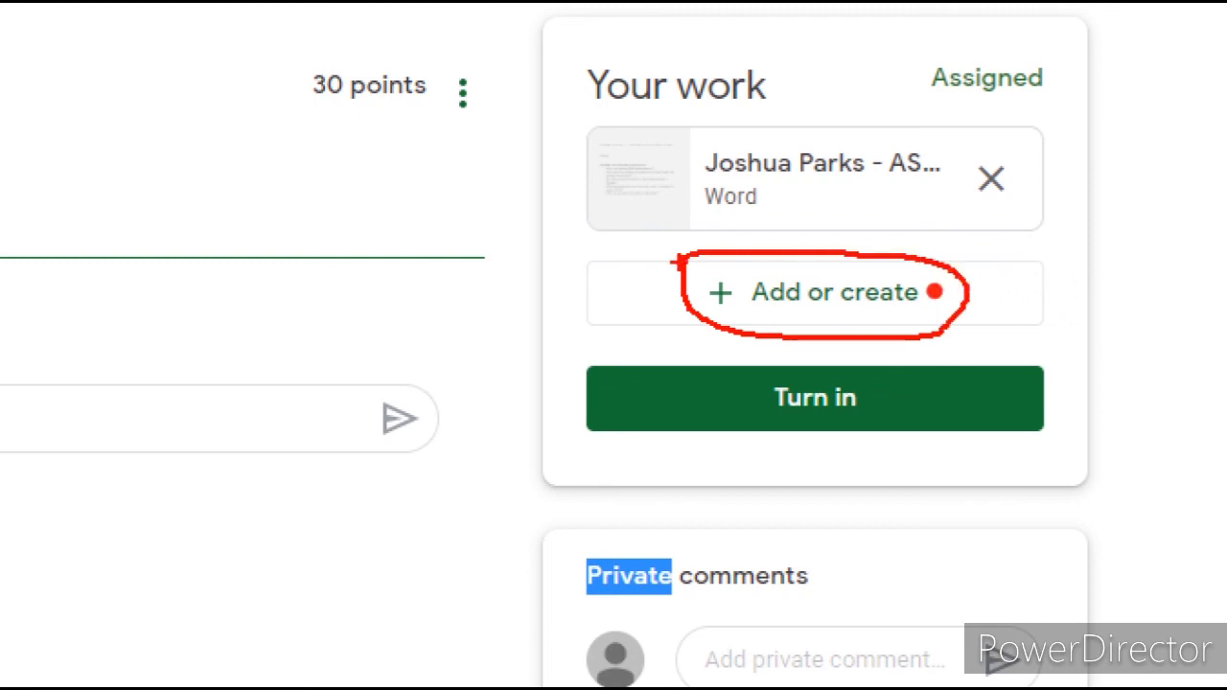
Create a new Google Docs file under Your work via Add or create.
click(999, 318)
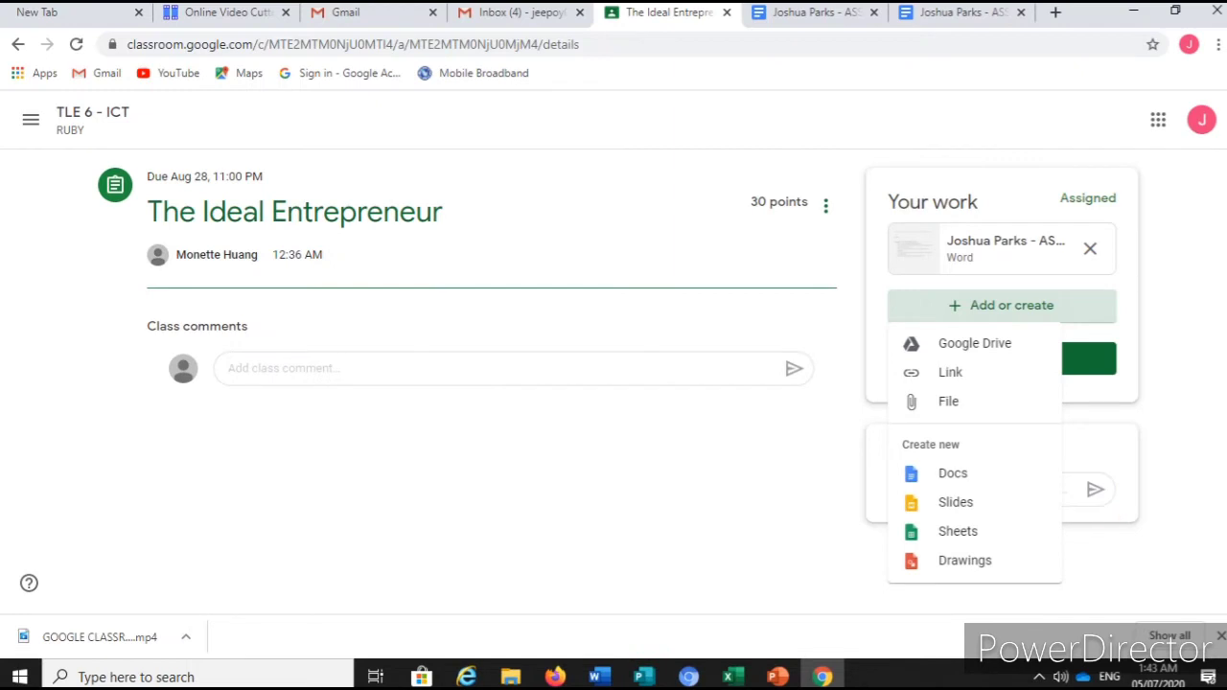
click(949, 476)
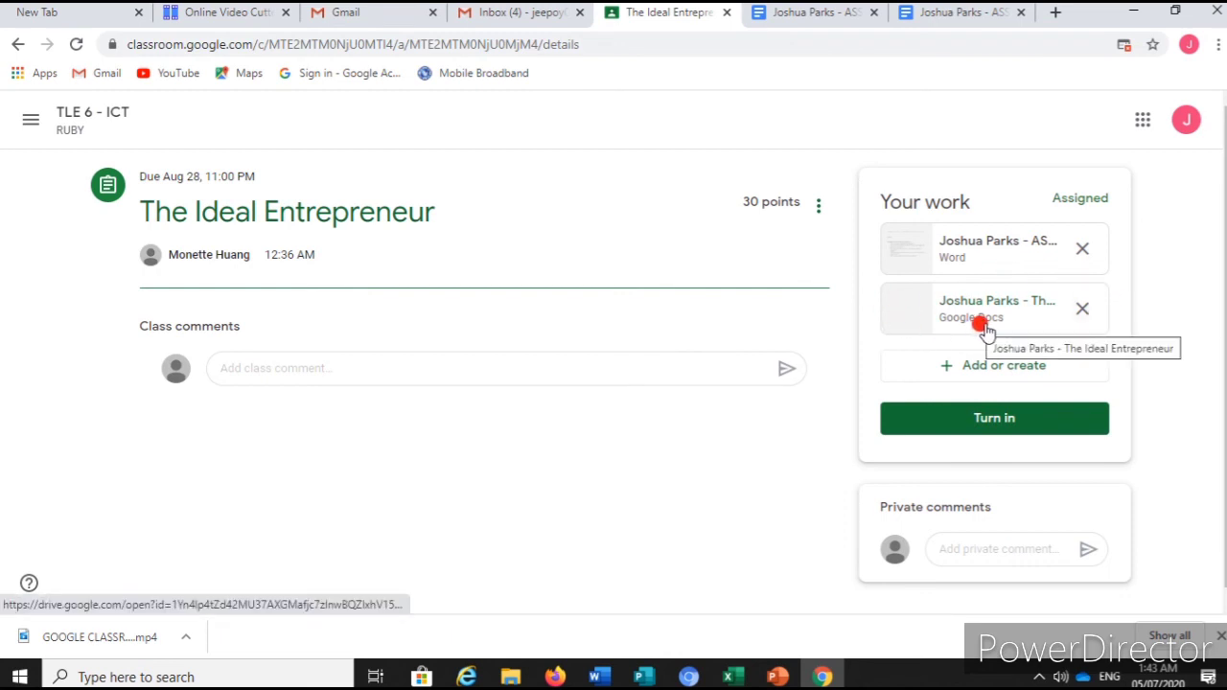
Open the new Doc attachment, then select the answered ASSIGNMENT 1 text to copy.
click(987, 326)
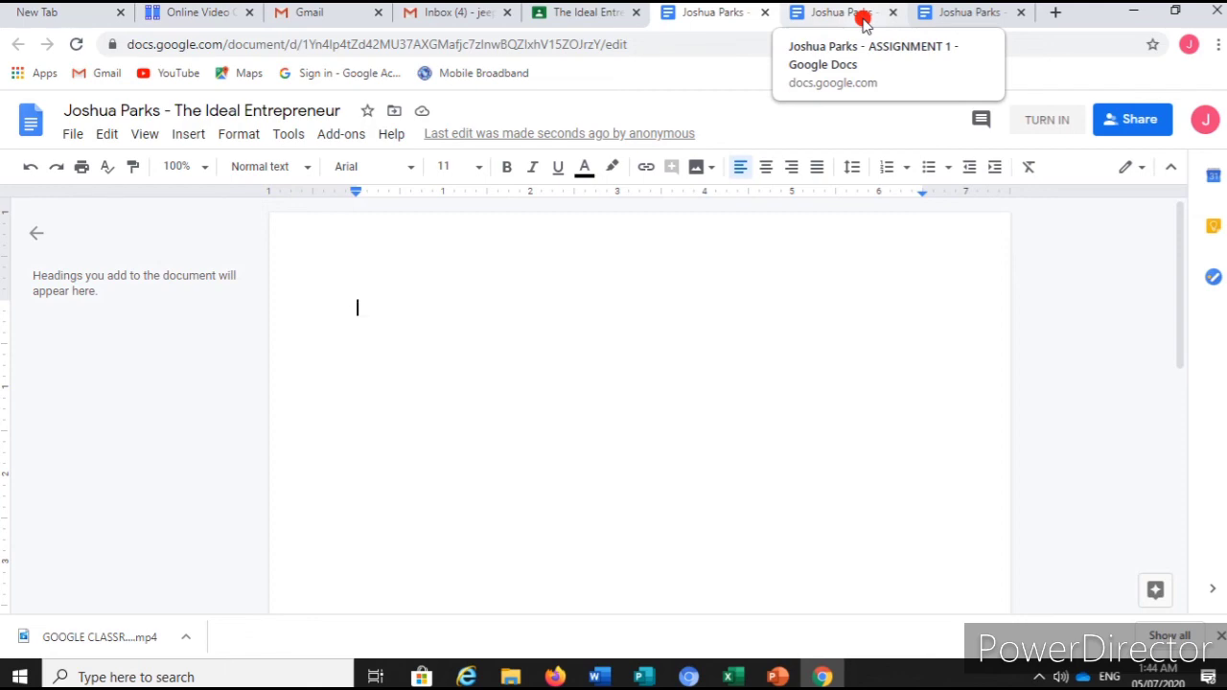
click(863, 21)
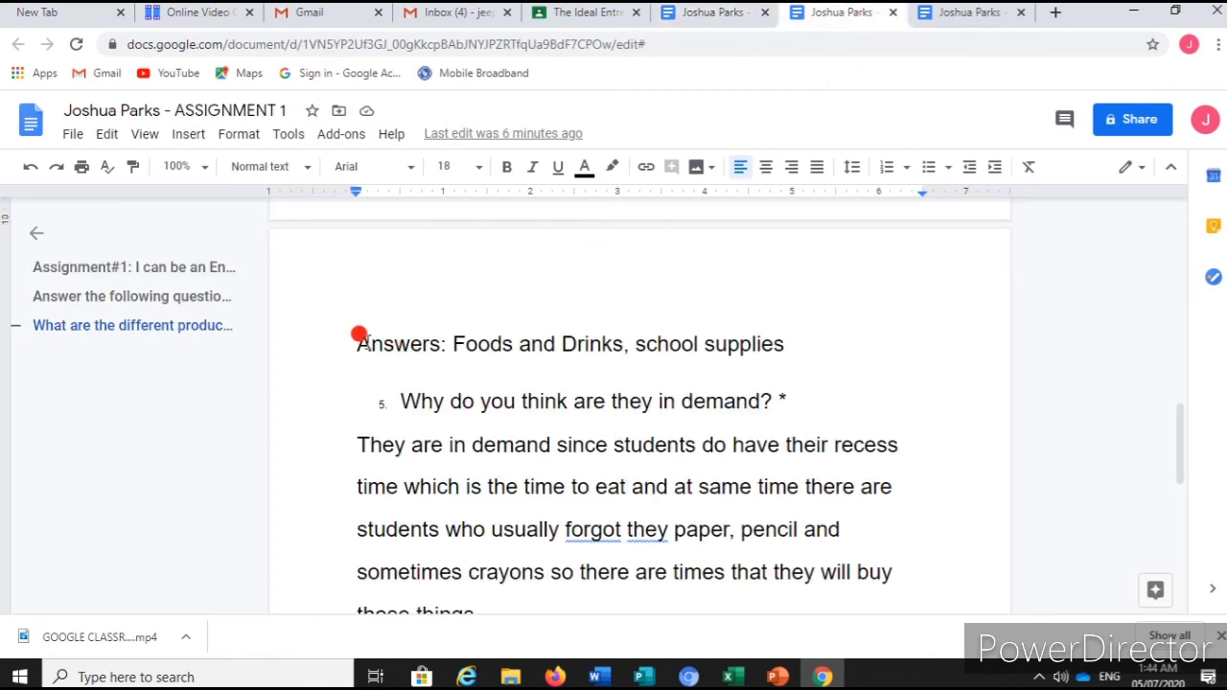
drag(1184, 446, 1183, 240)
drag(345, 307, 774, 511)
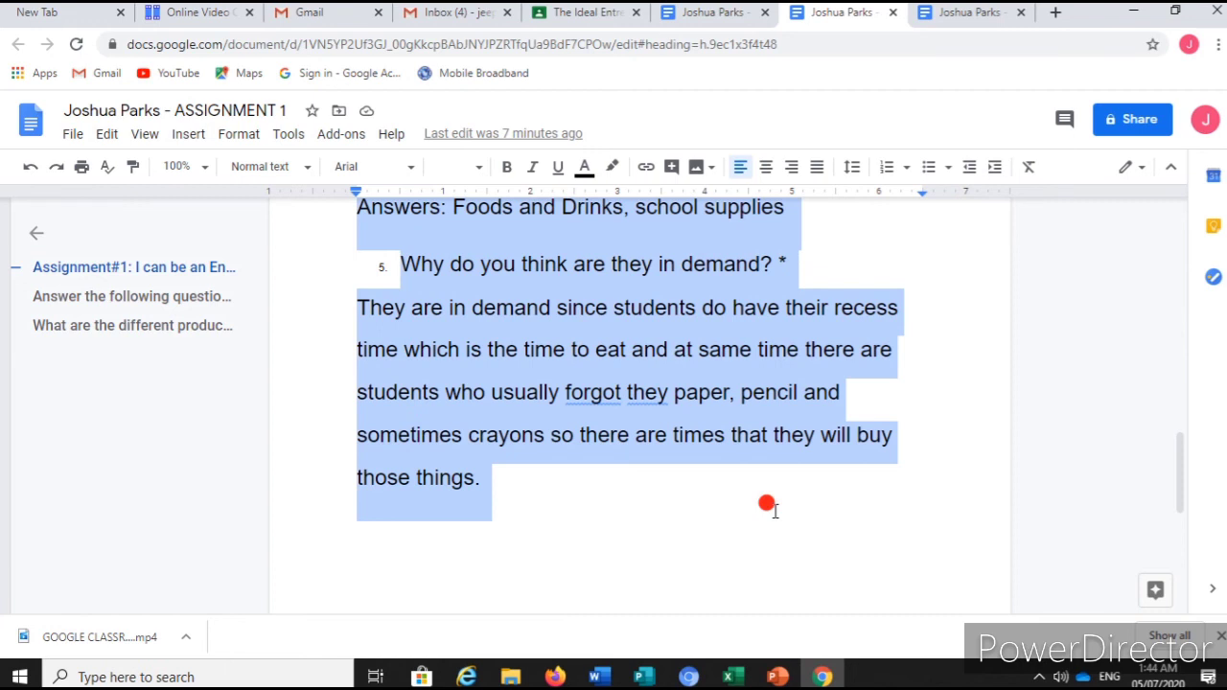
drag(774, 511, 774, 511)
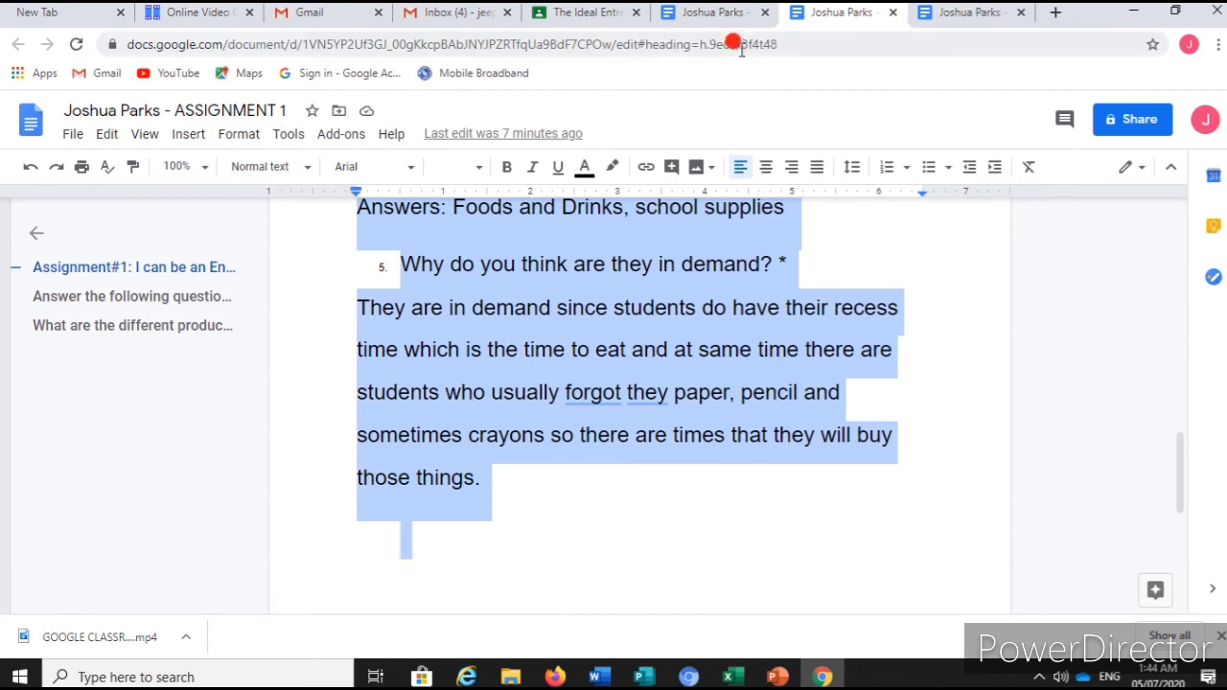
Paste into the new document, clear the partial paste, and return to ASSIGNMENT 1.
click(565, 15)
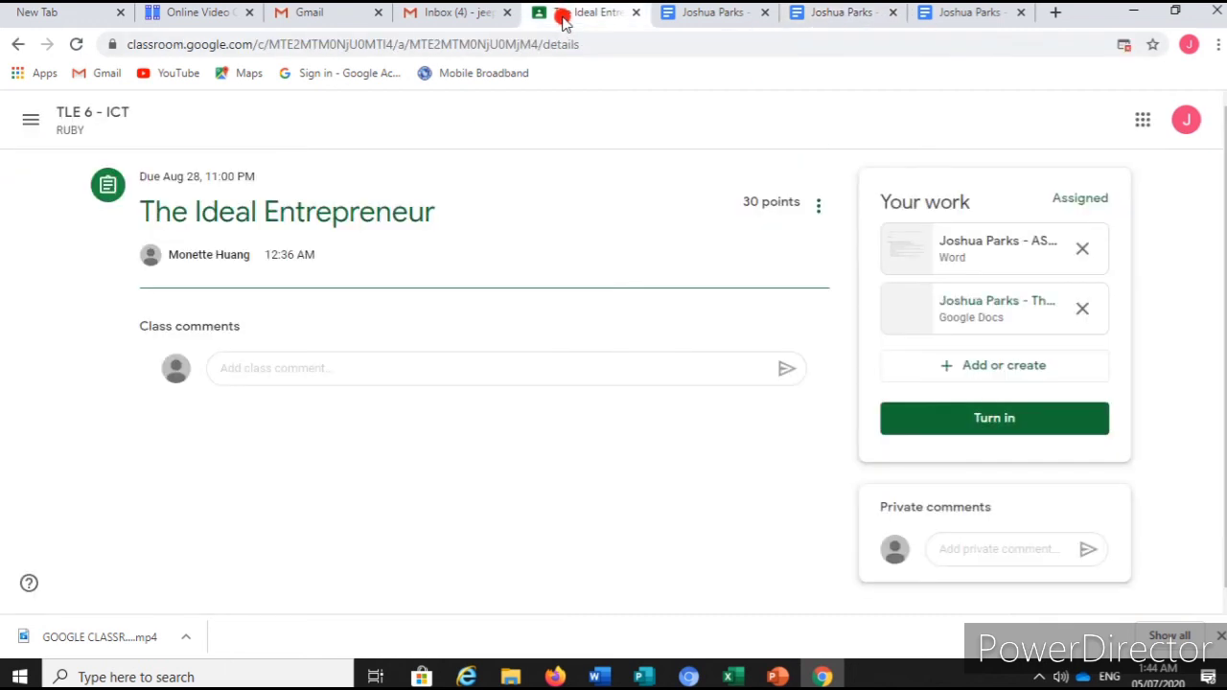
click(706, 16)
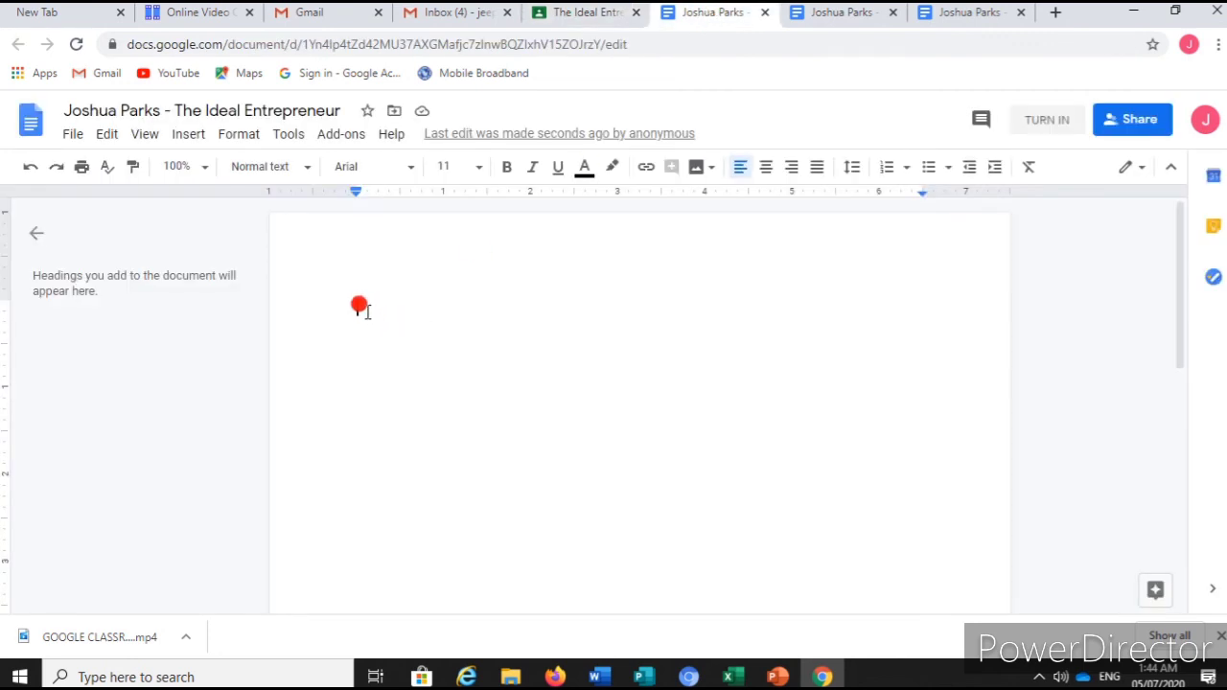
text(They are in demand since students do have their recess time which is the time to eat and at same time there are students who usually forgot they paper, pencil and sometimes crayons so there are times that they will buy those things.)
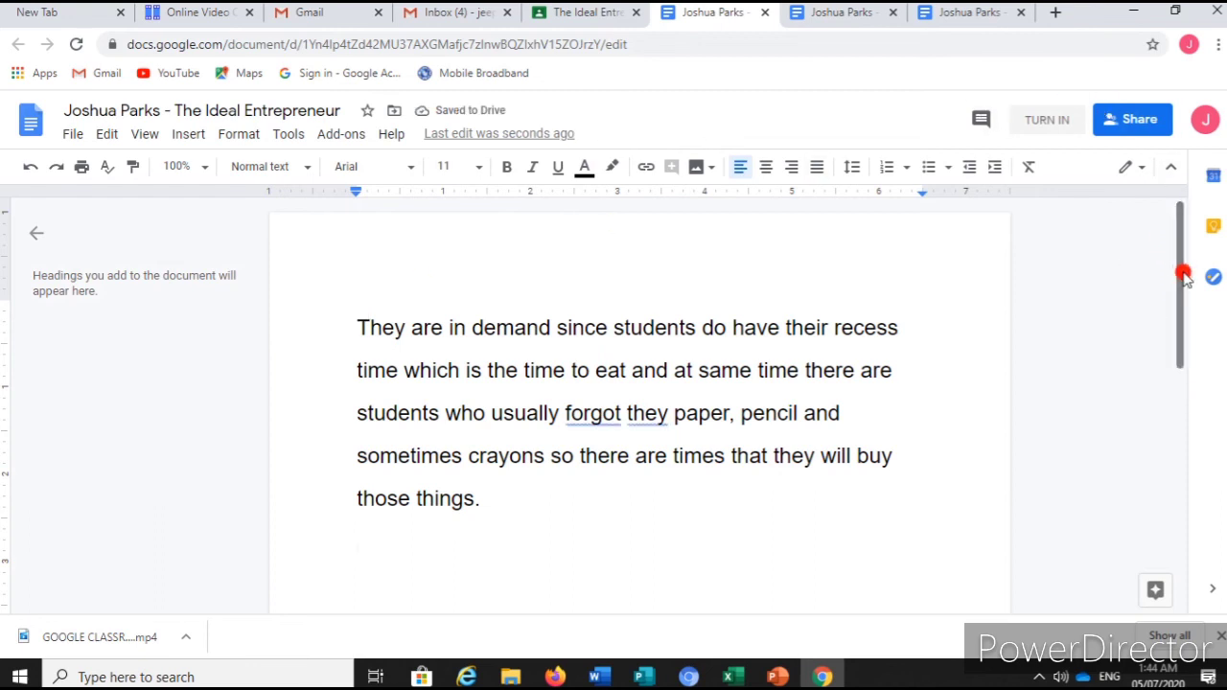
drag(1183, 362, 1180, 263)
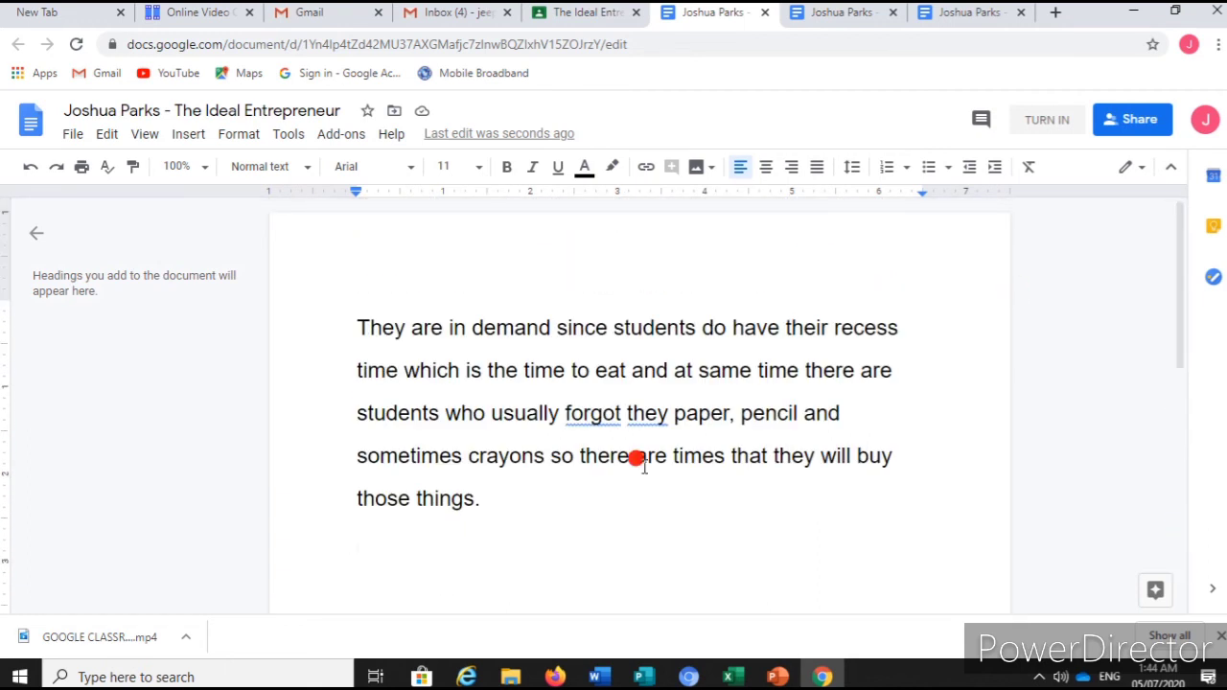
key(ctrl+a)
key(ctrl+x)
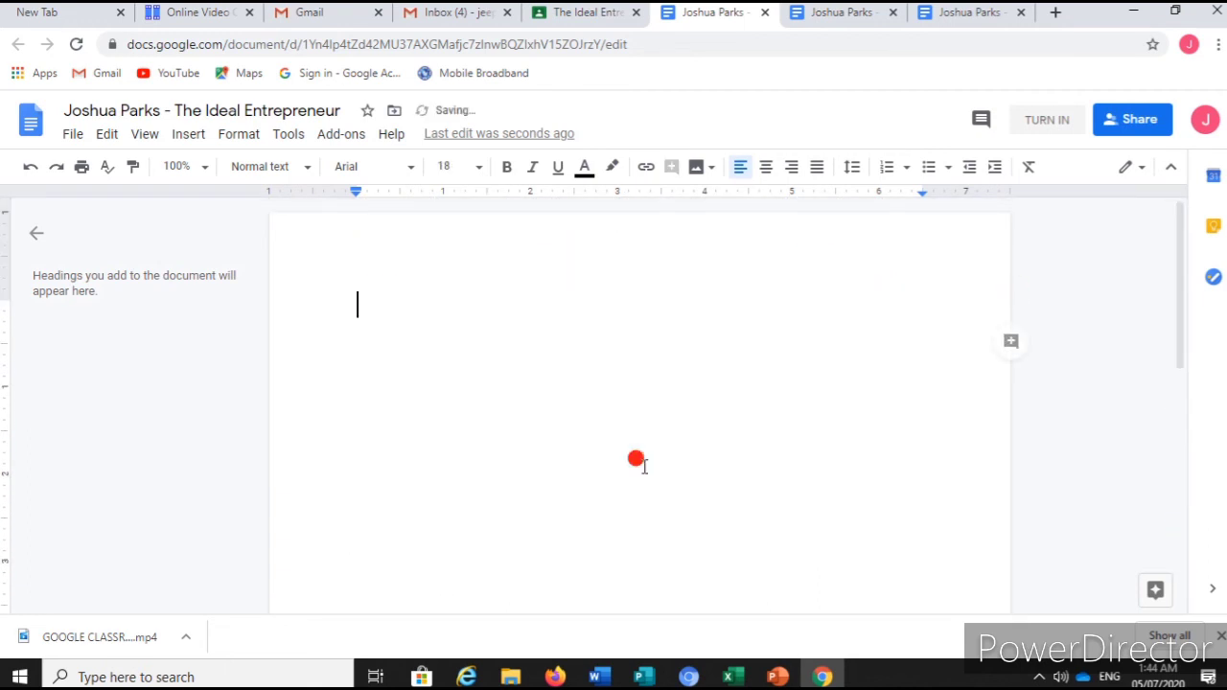
click(829, 13)
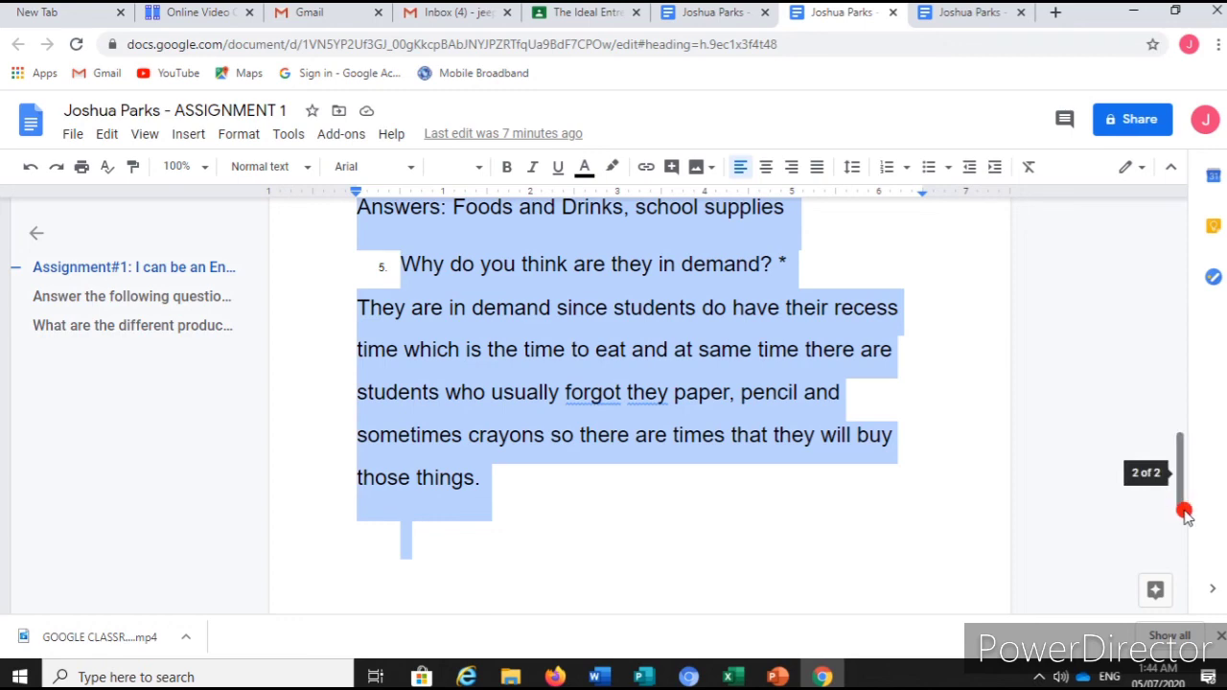
drag(1185, 514, 1176, 251)
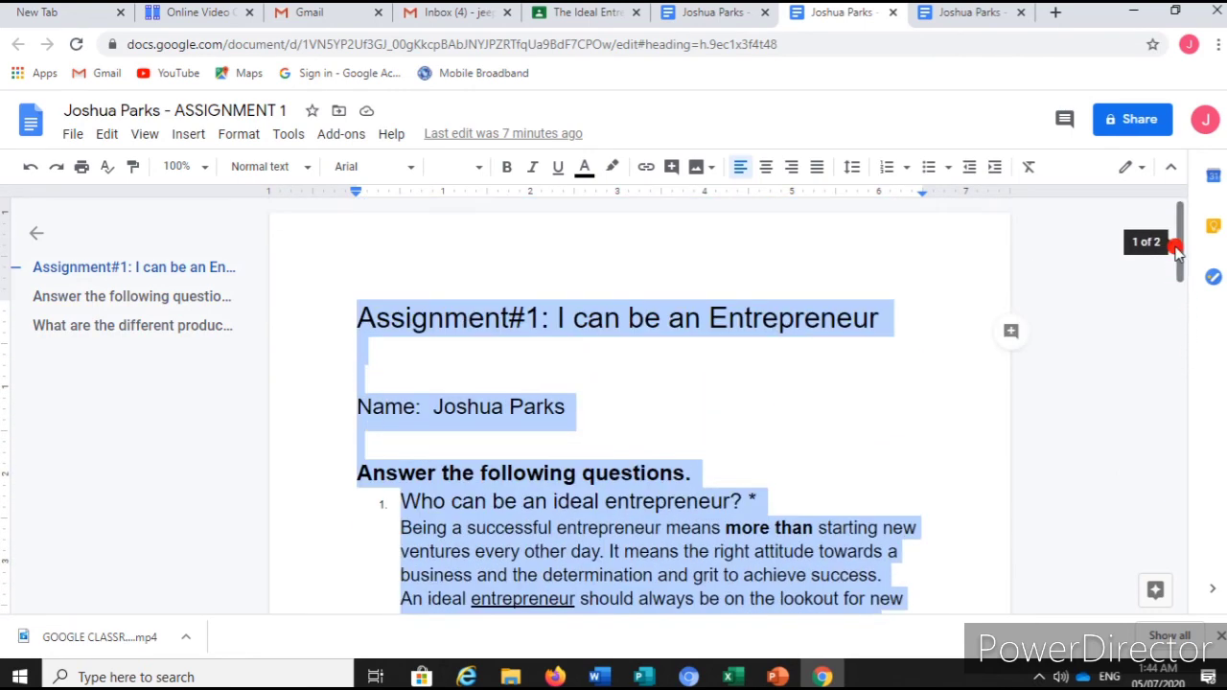
Return to the Ideal Entrepreneur document and review the pasted questions and answers.
click(714, 17)
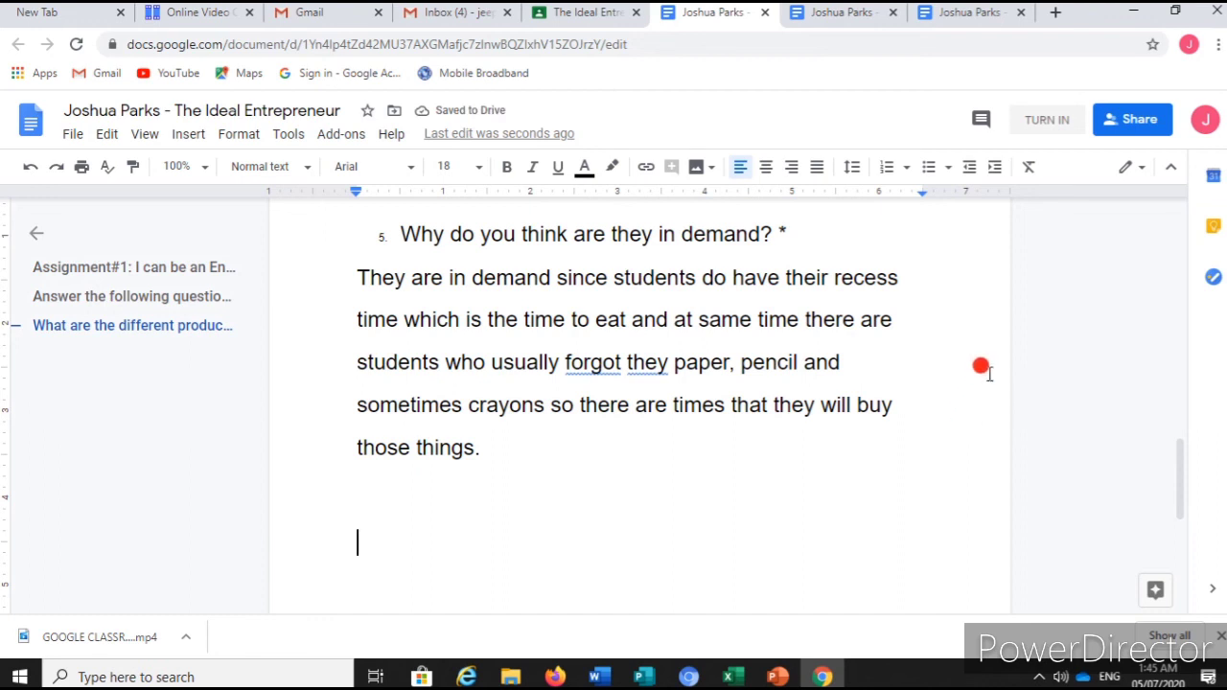
click(938, 336)
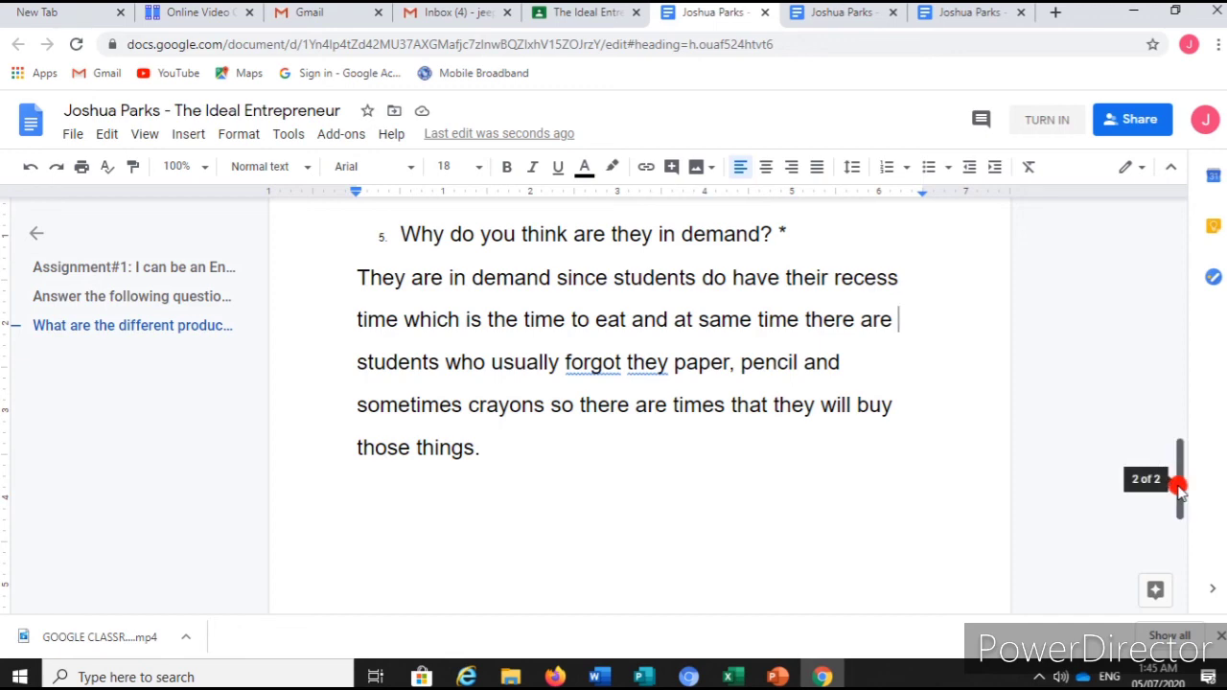
drag(1179, 482, 1176, 408)
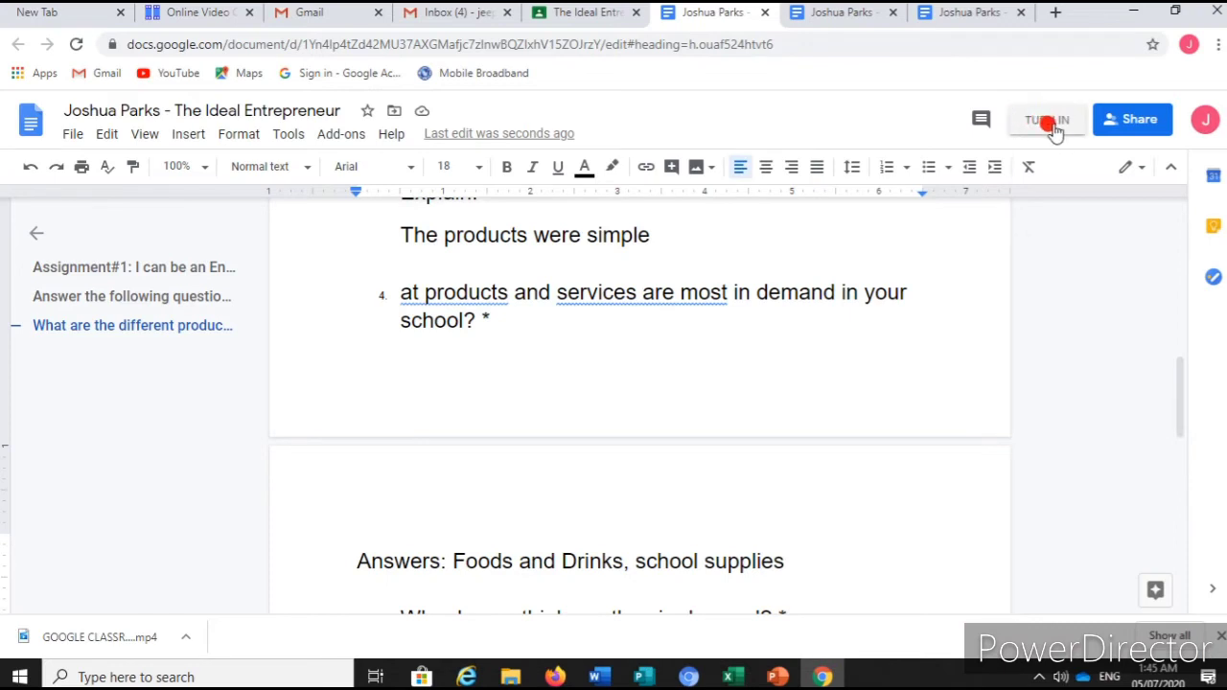
Start turning in the work, then cancel the 'Turn in your work?' confirmation.
click(1059, 131)
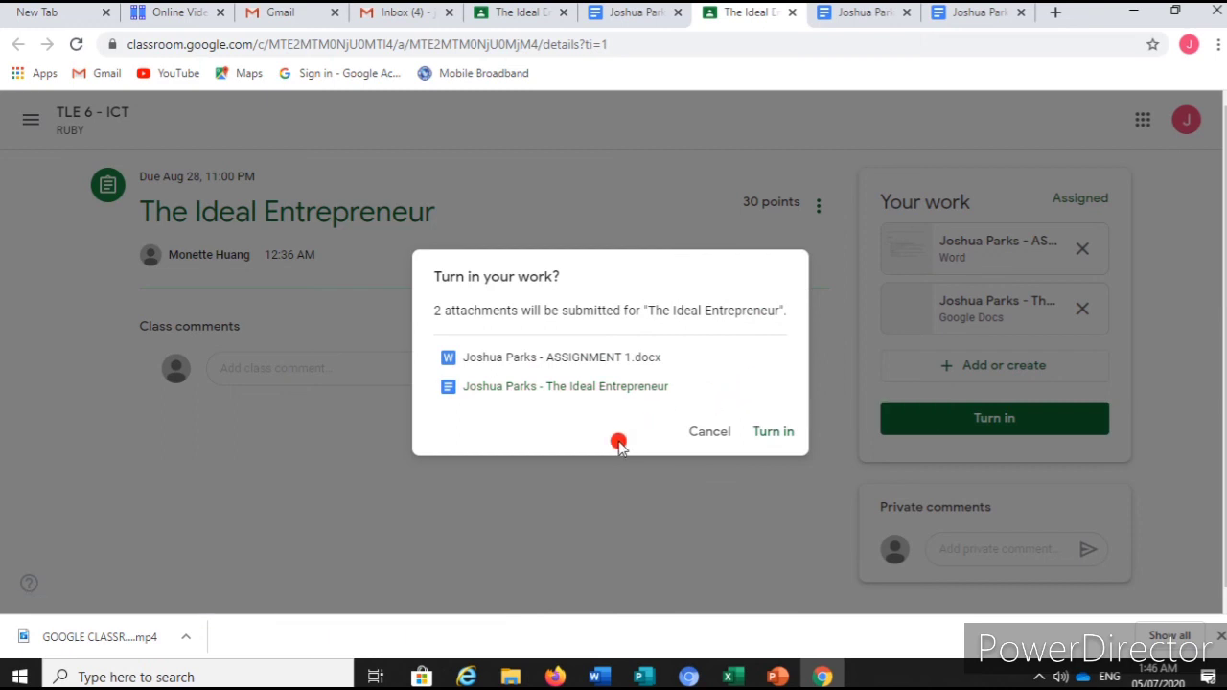
click(710, 432)
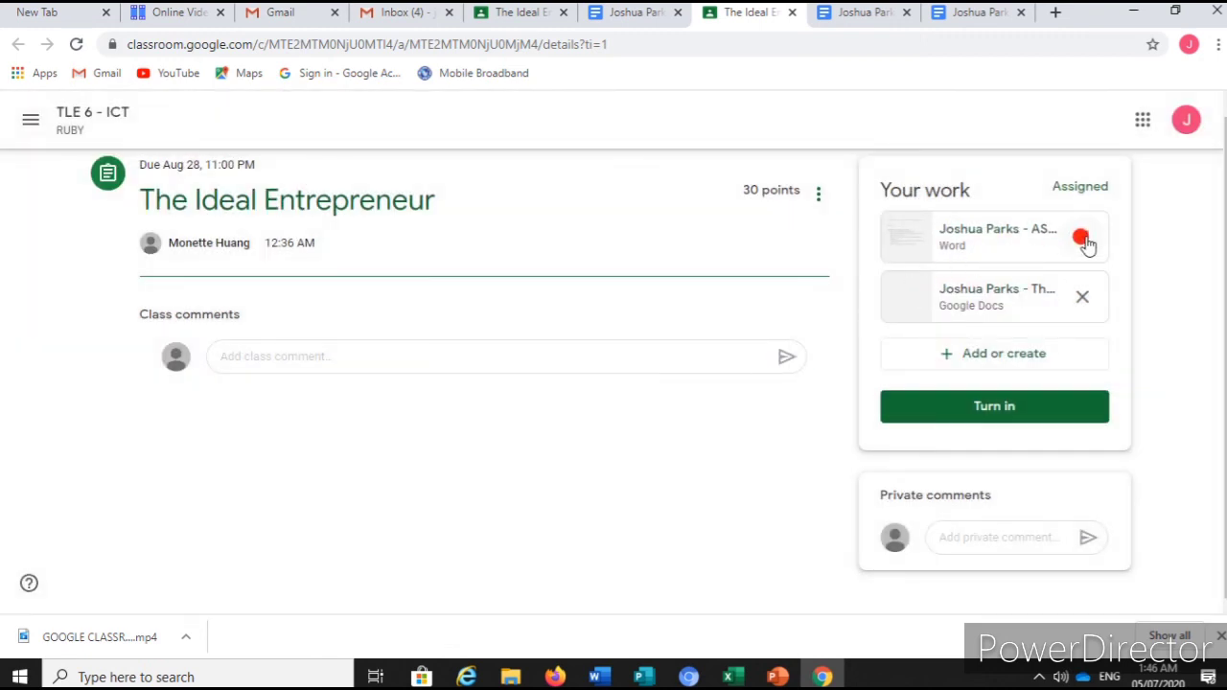
Remove the Word template attachment from your work.
click(1083, 239)
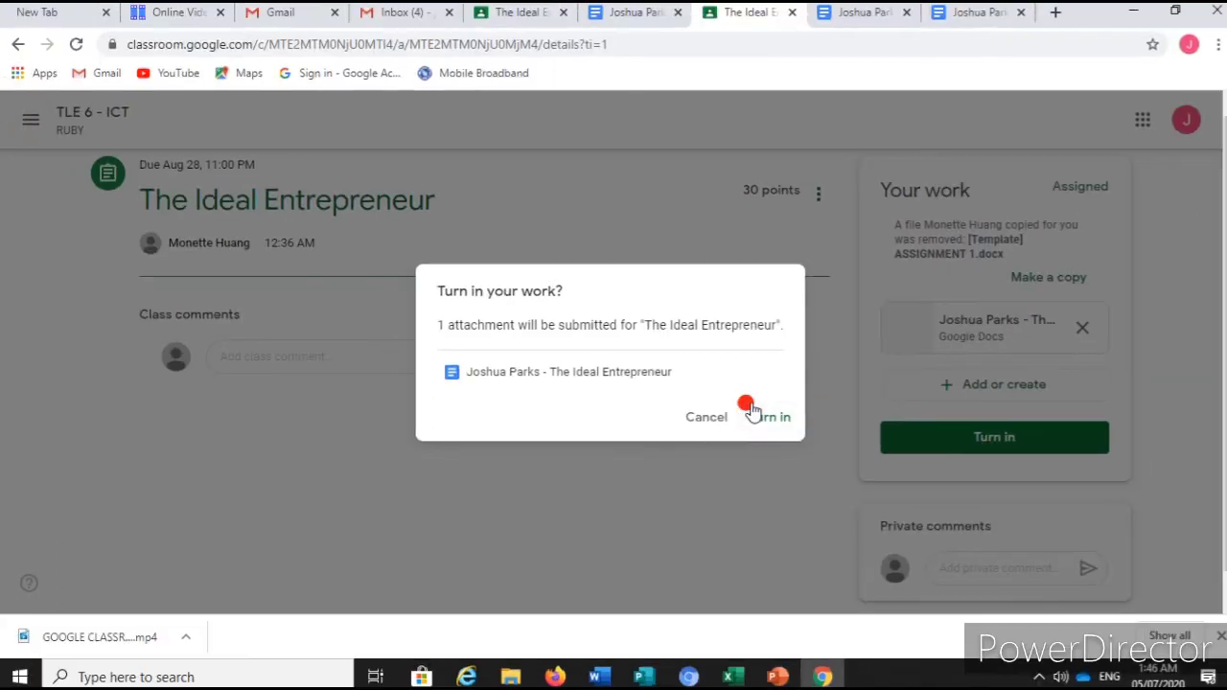
Confirm turning in The Ideal Entrepreneur with only the Google Doc attached.
click(767, 422)
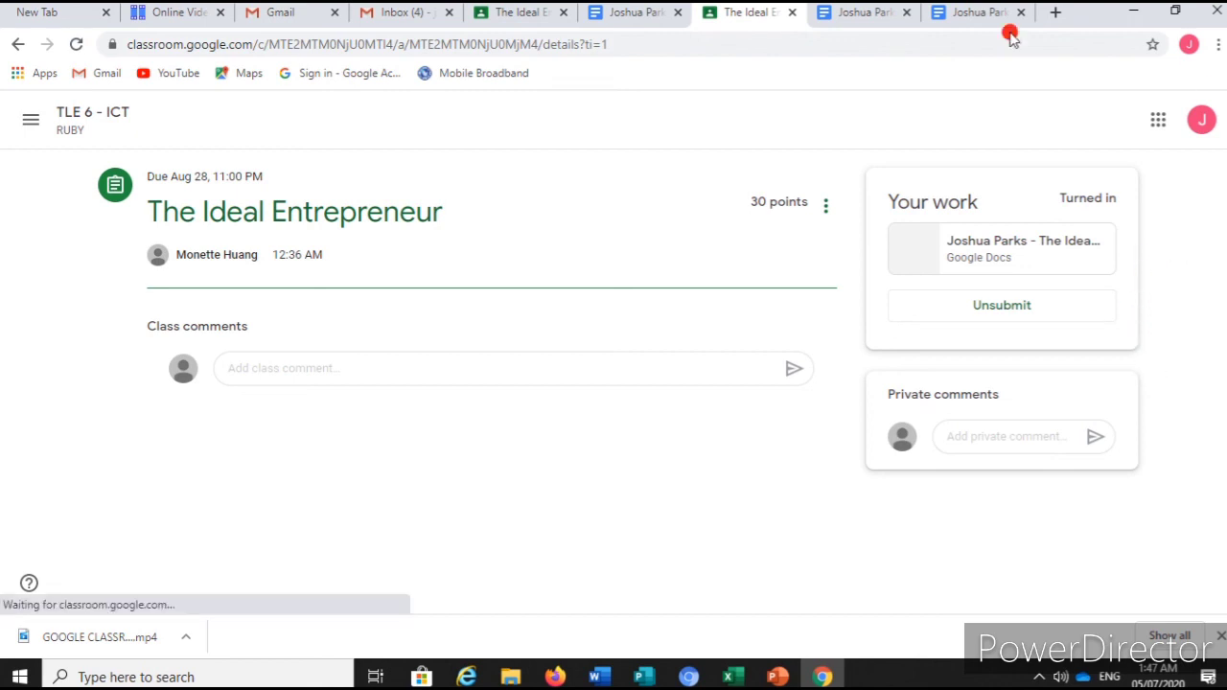
Switch to the teacher's Chrome window and open the TLE 6 - ICT class's Classwork list.
click(688, 677)
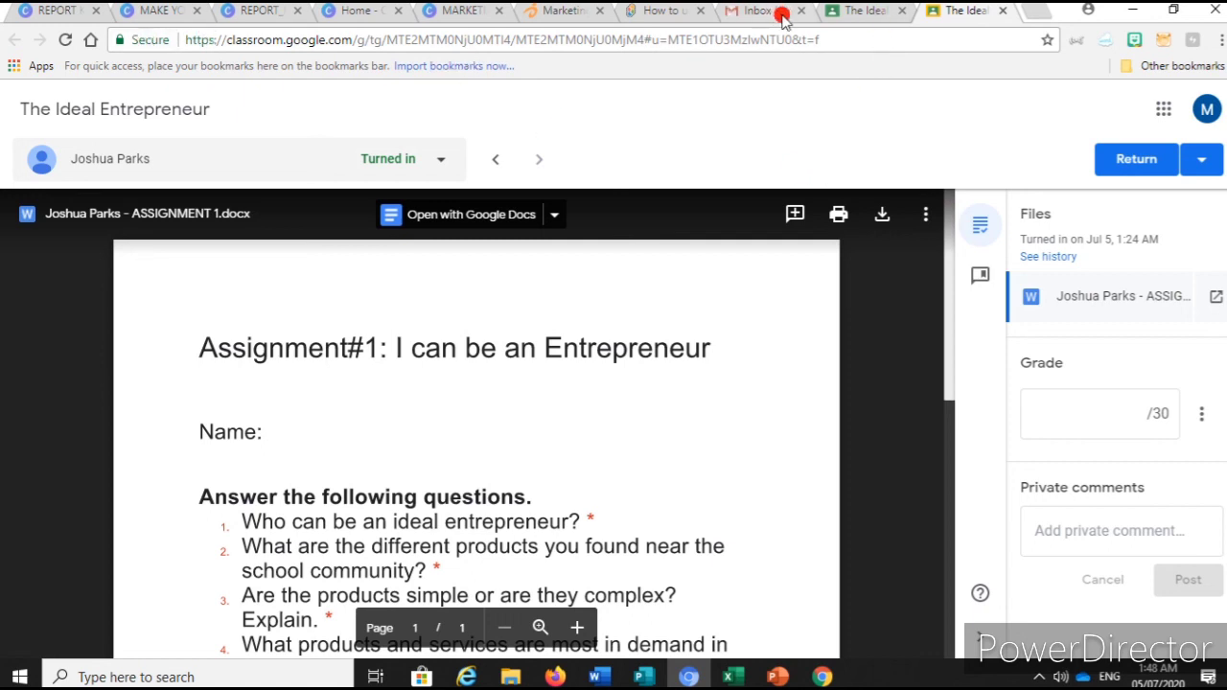
click(856, 12)
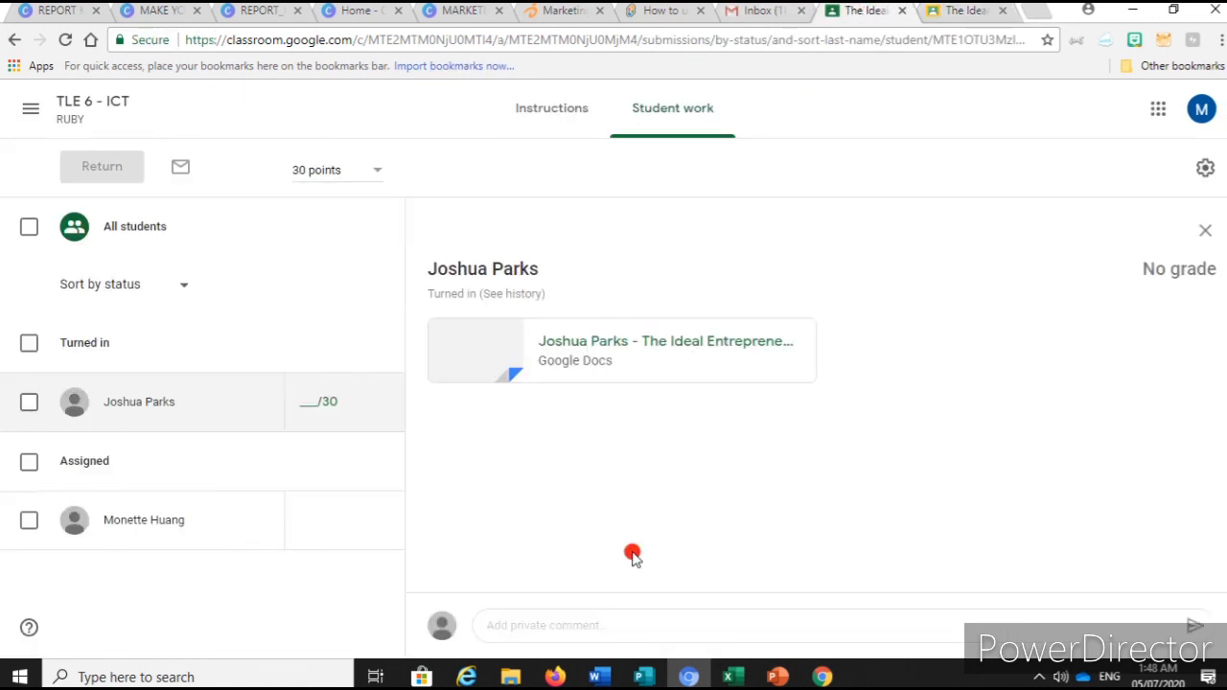
click(29, 115)
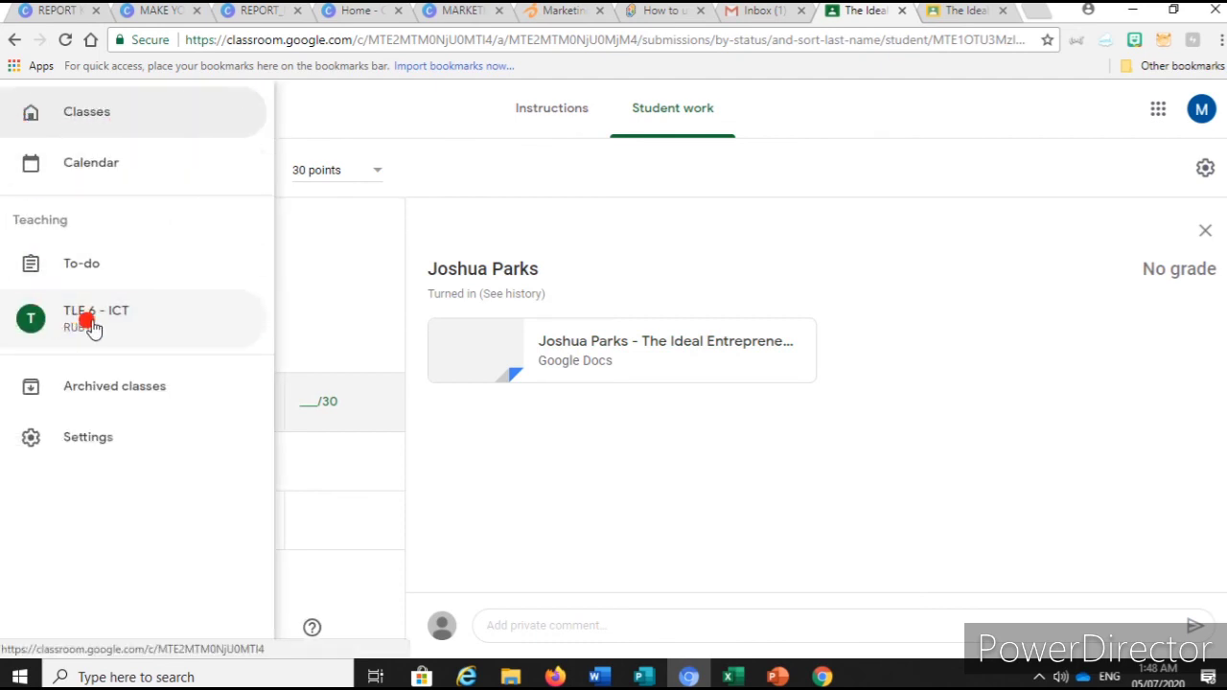
click(86, 320)
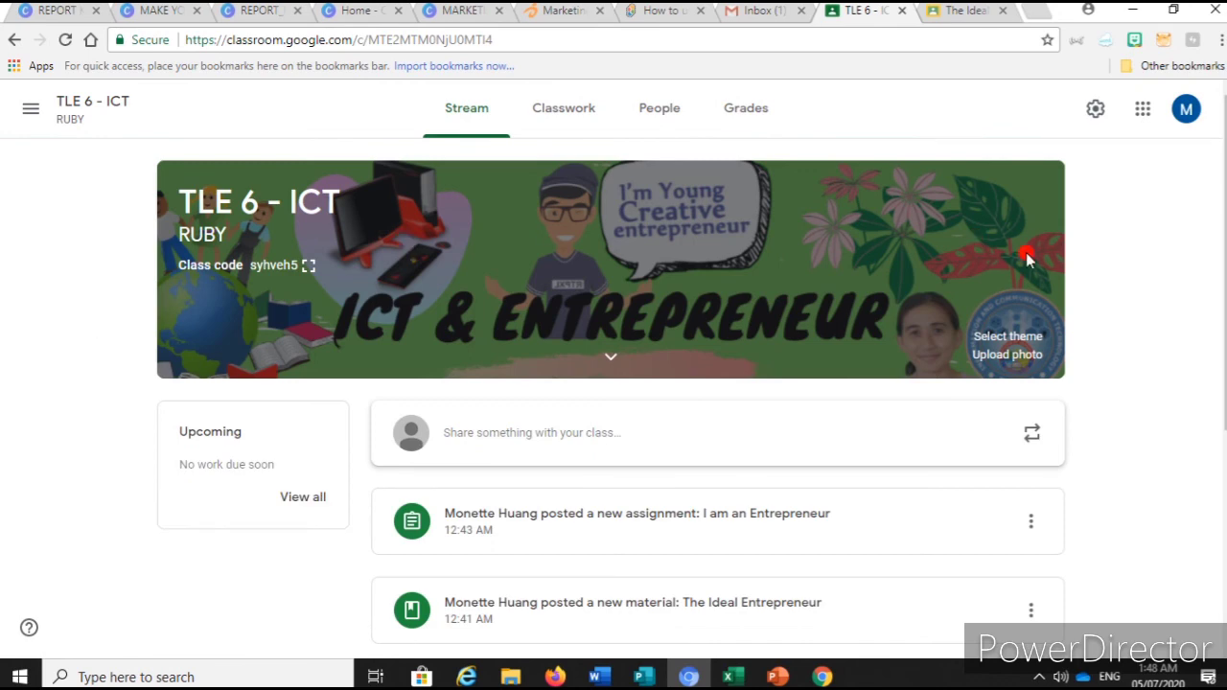
mouse_move(1223, 206)
mouse_down()
mouse_move(1223, 420)
mouse_move(1223, 207)
mouse_up()
click(559, 102)
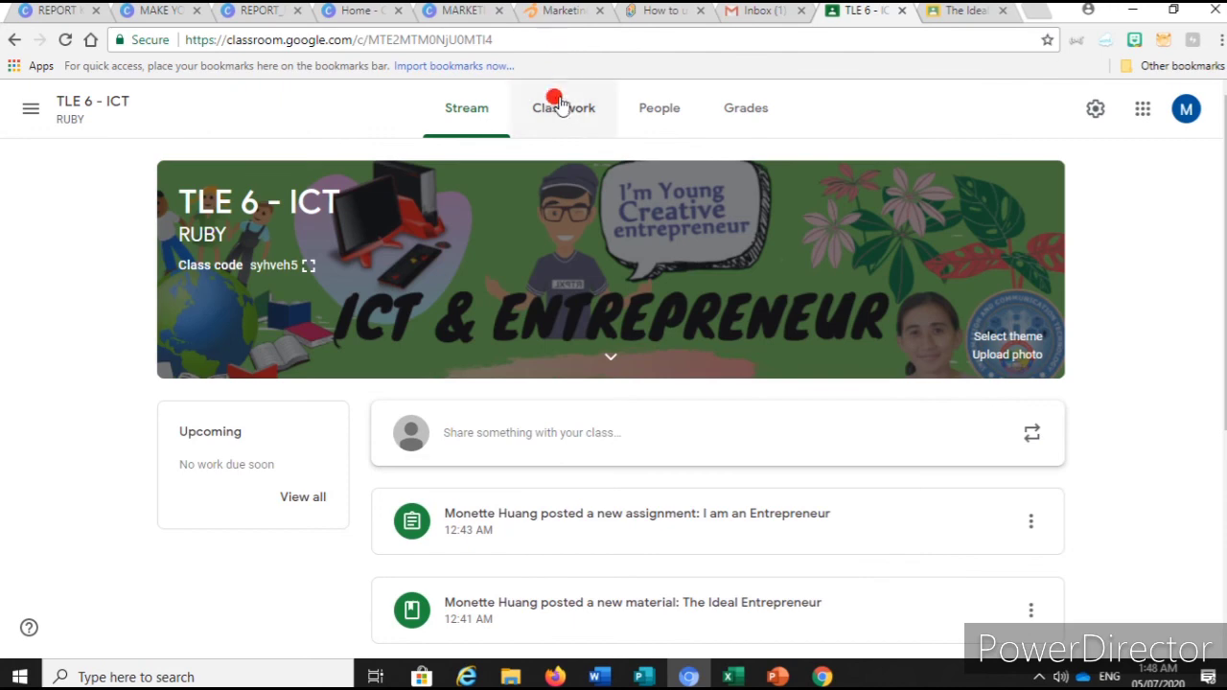
click(726, 110)
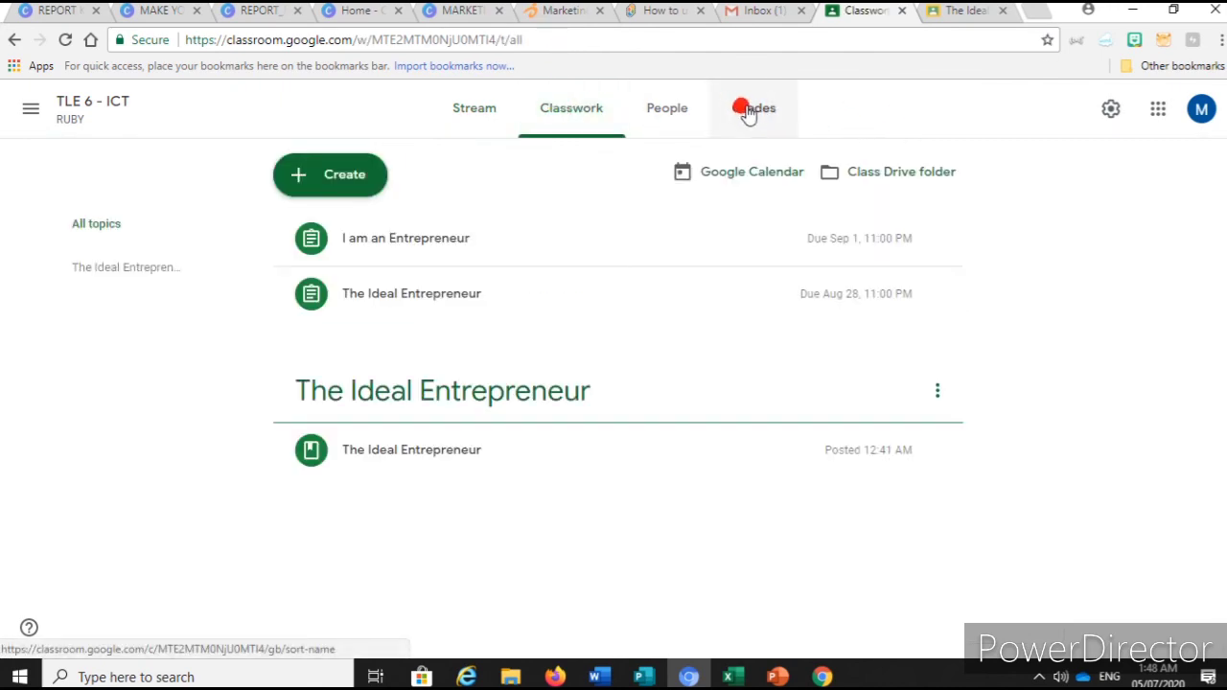
From Grades, open the student's work page and expand The Ideal Entrepreneur to reveal its Google Doc.
click(743, 108)
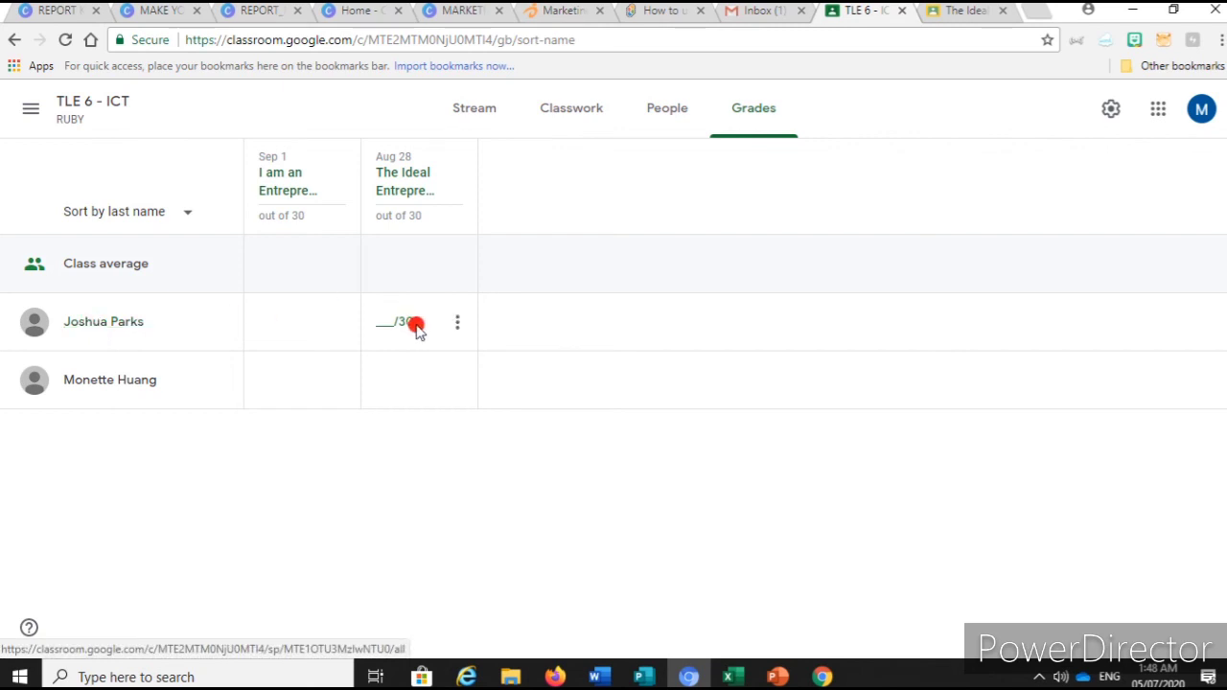
click(110, 326)
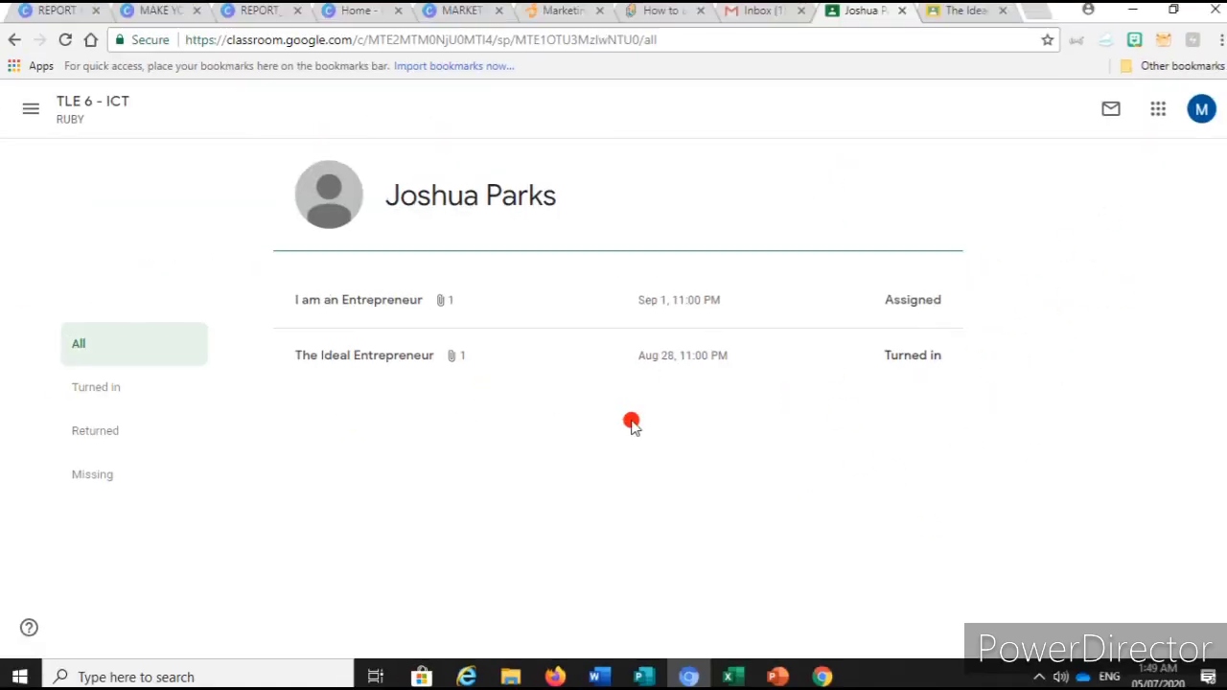
double_click(400, 362)
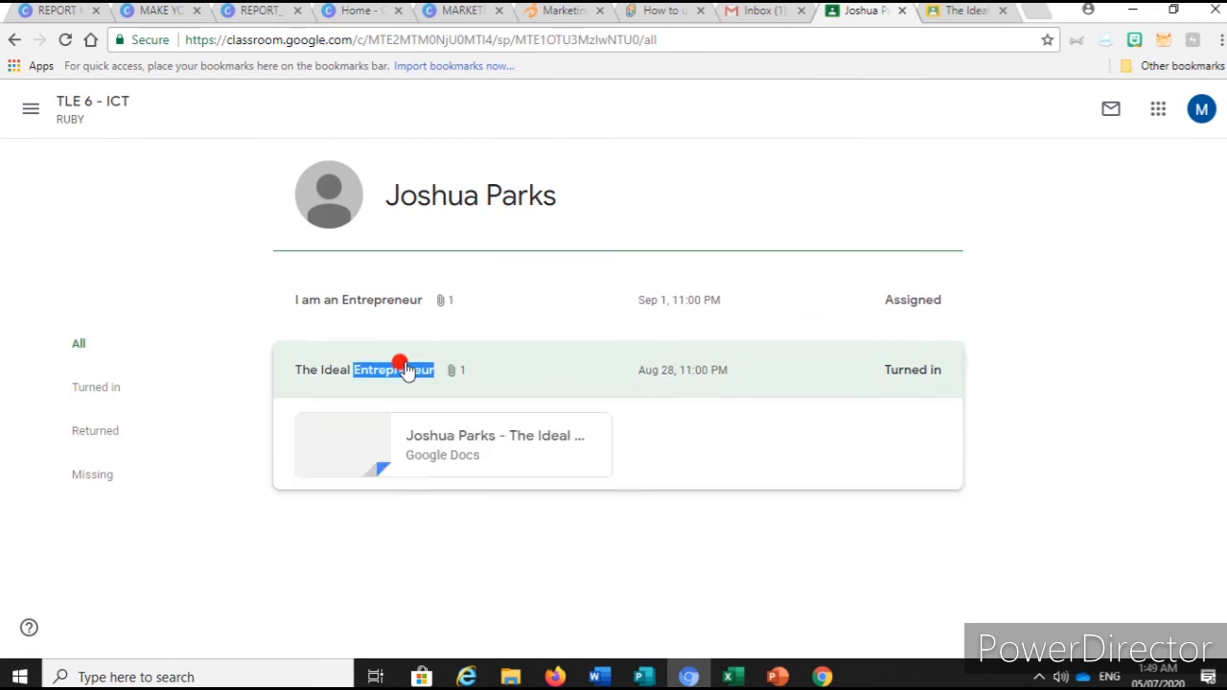
click(401, 362)
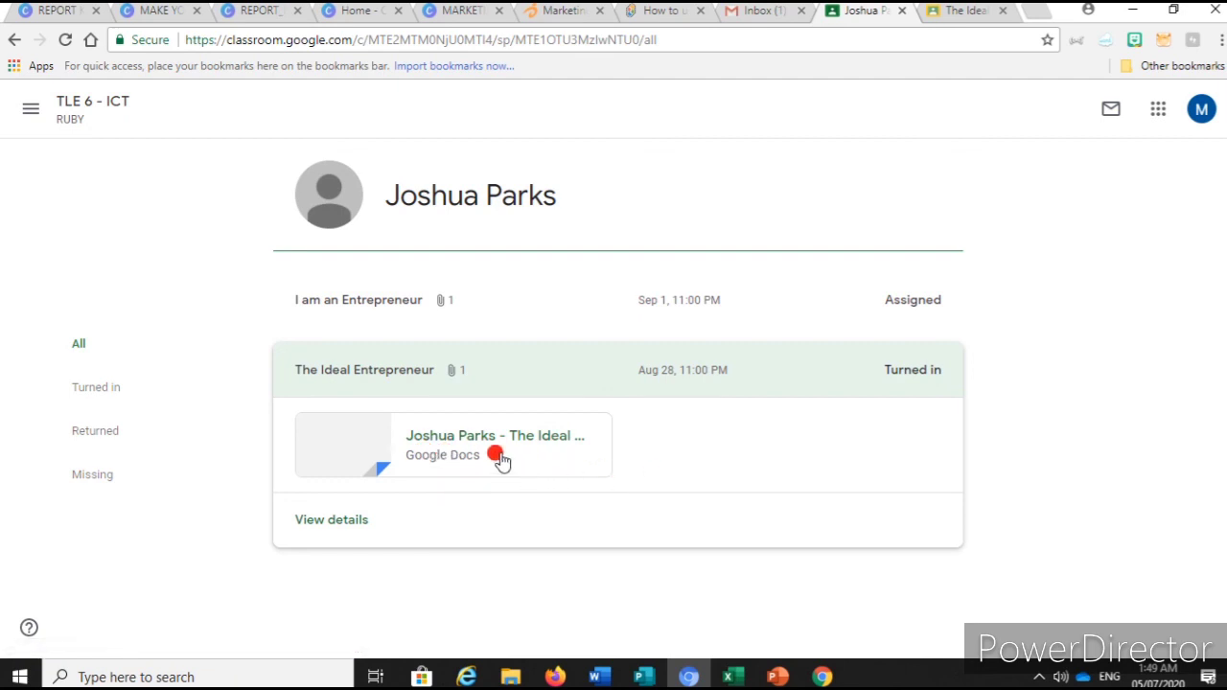
Open the student's submitted Ideal Entrepreneur document and enter a draft grade of 28/30.
click(450, 443)
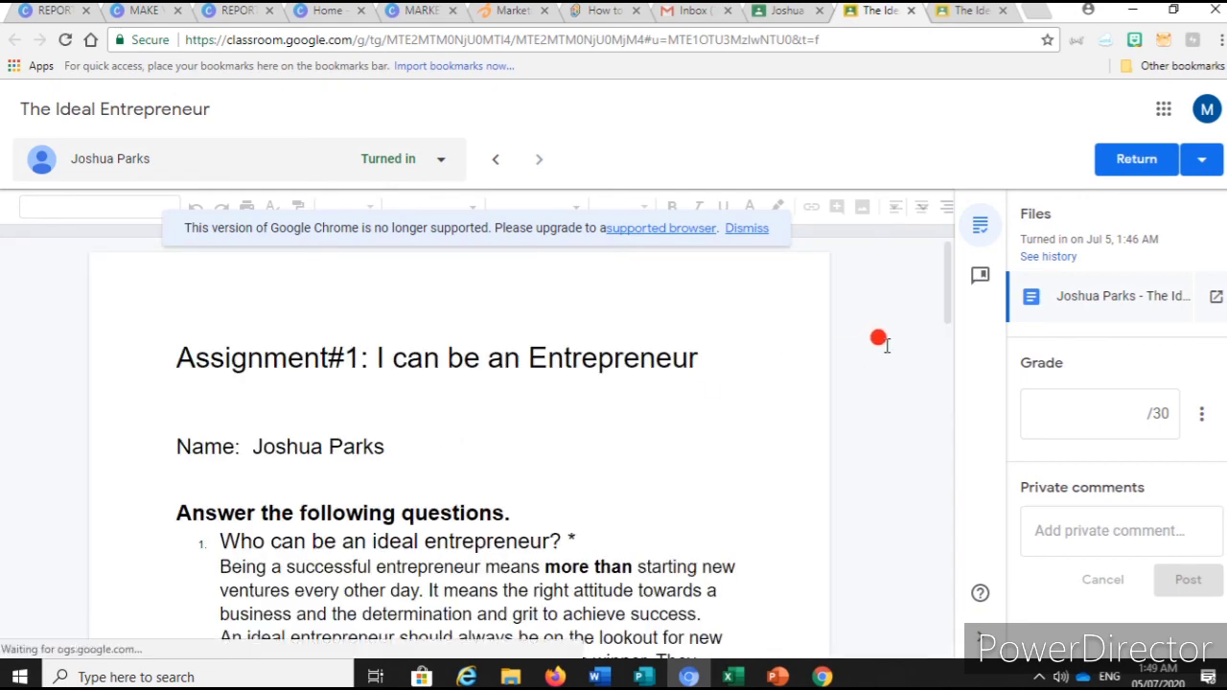
drag(945, 287, 955, 320)
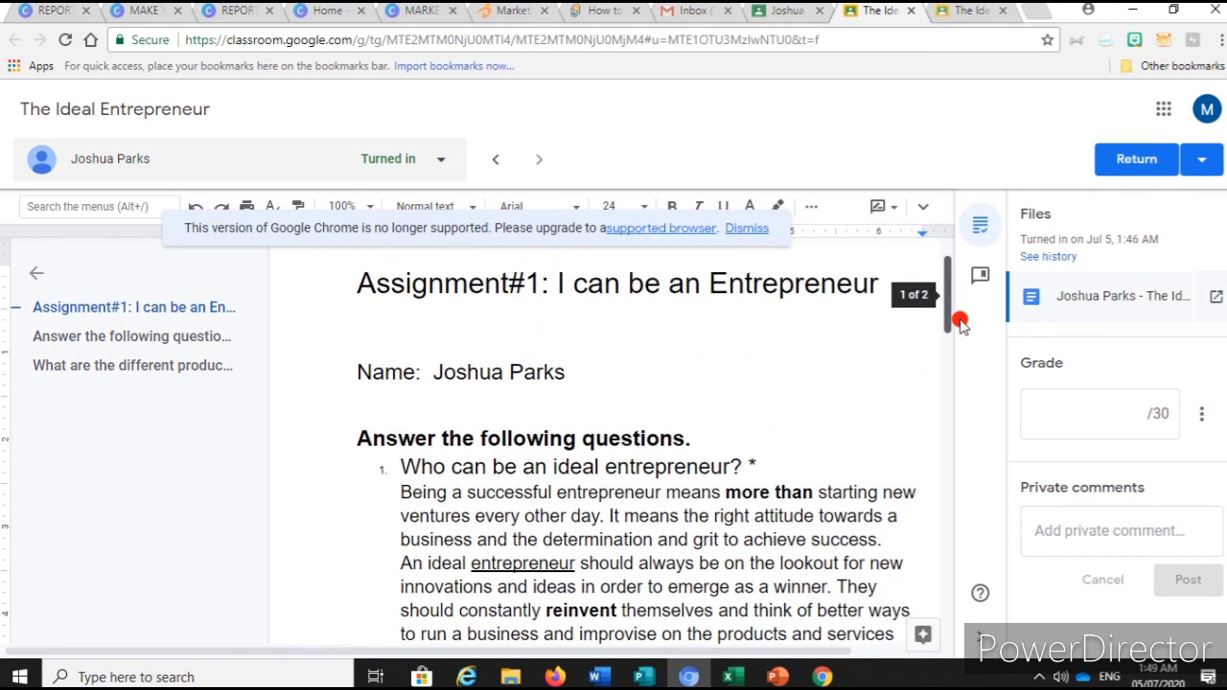
click(1134, 412)
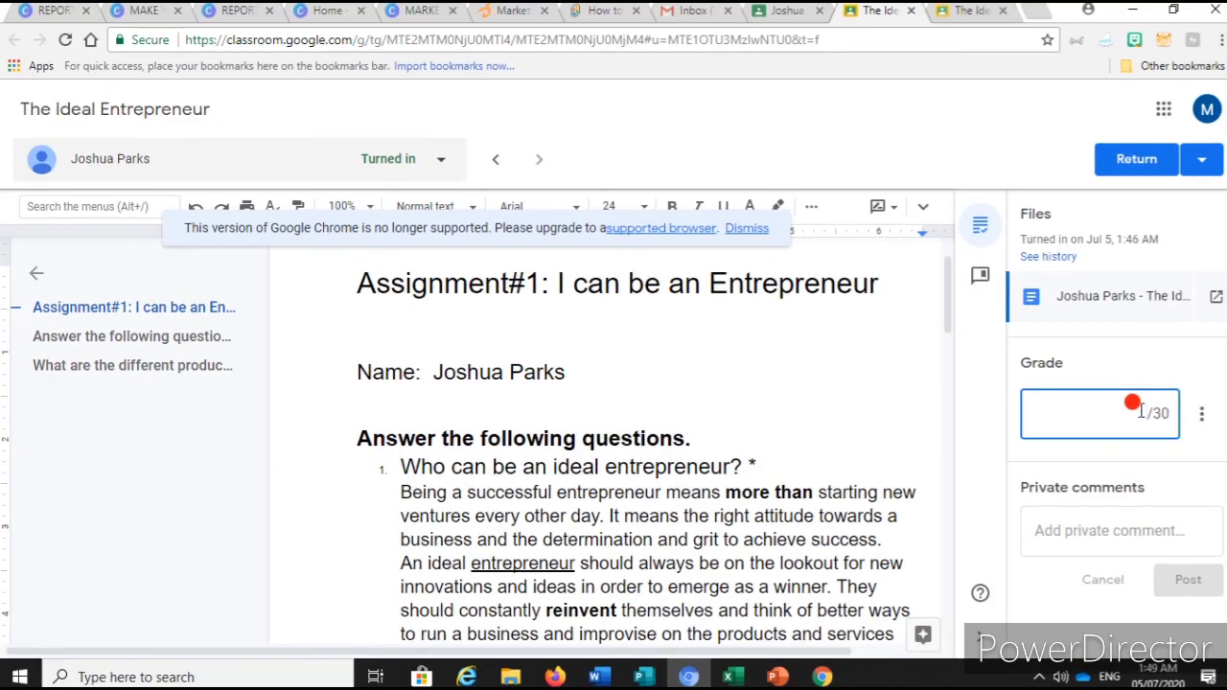
text(28)
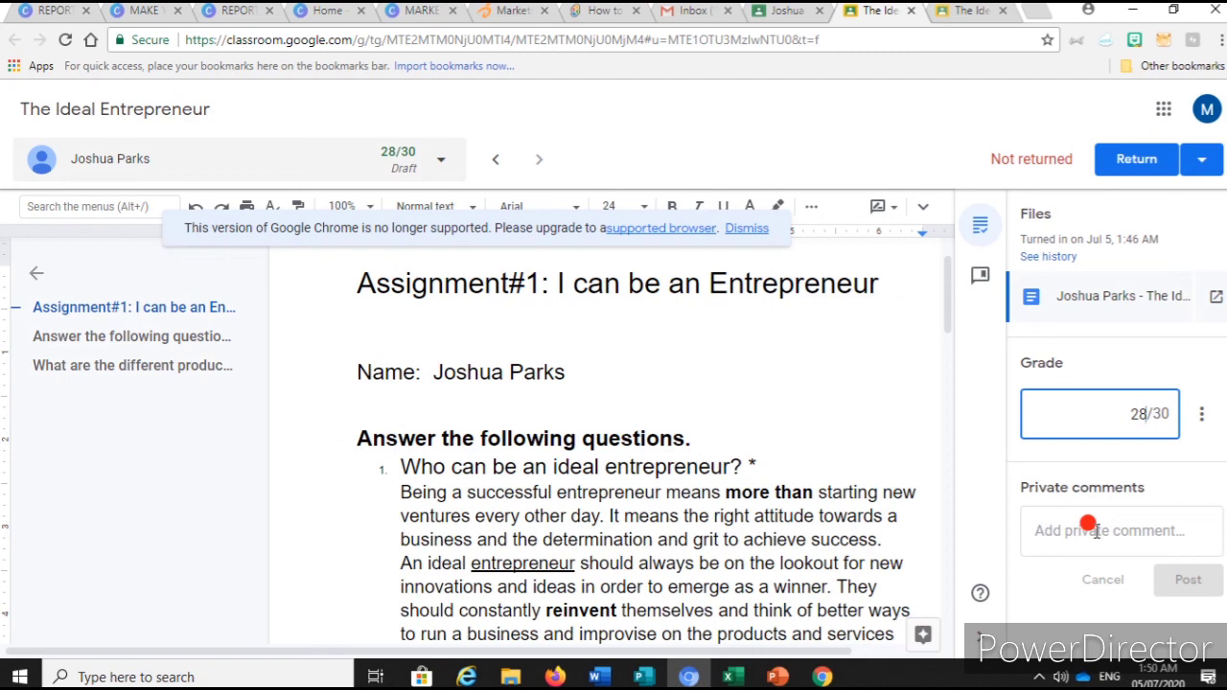
Post the private comment "Good job... Keep it up." on the student's submission.
click(1095, 530)
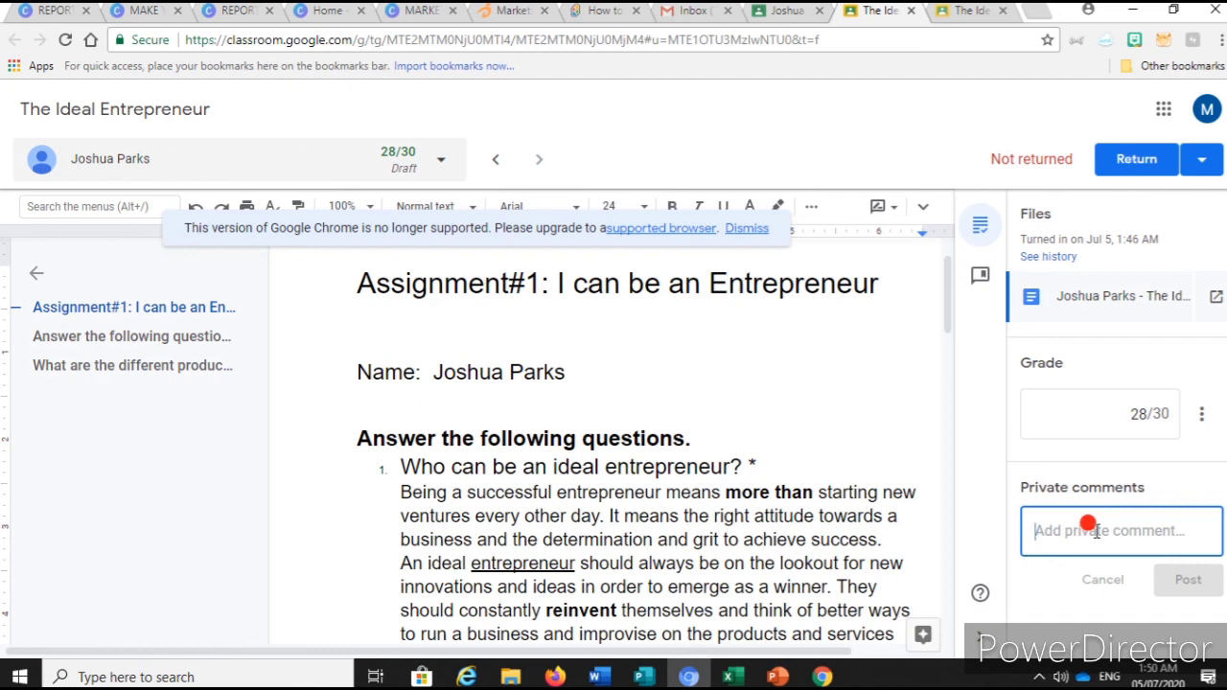
text(gOOD)
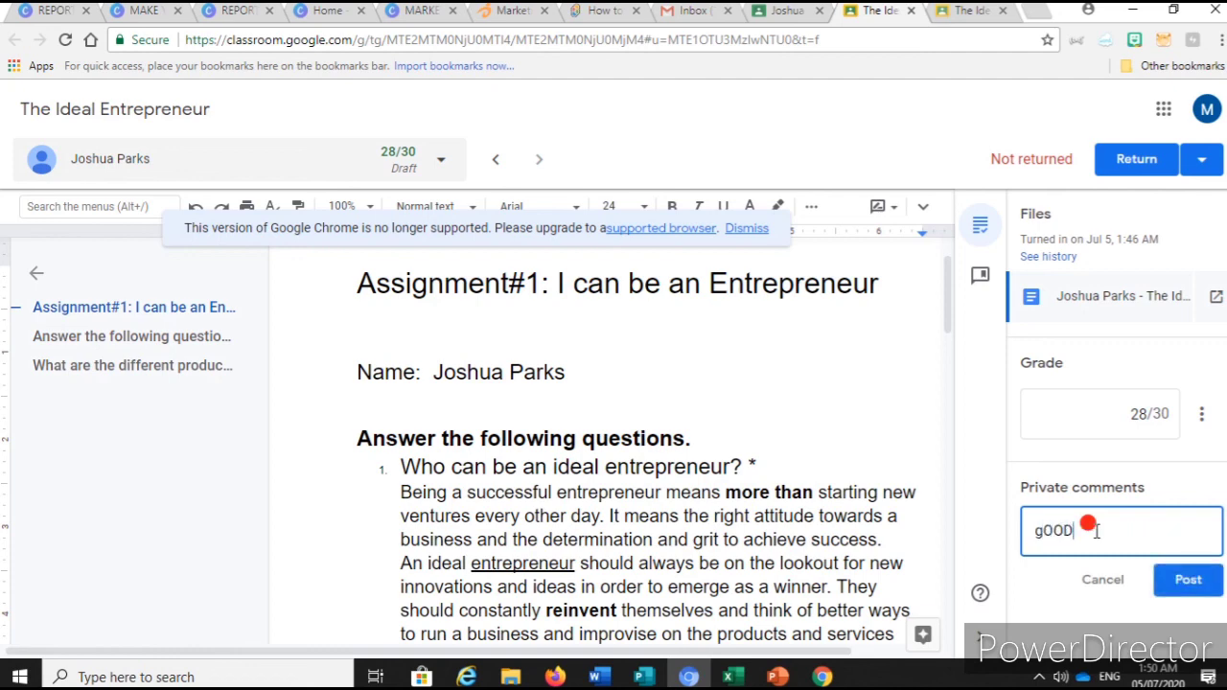
key(BackSpace)
key(BackSpace)
key(BackSpace)
key(BackSpace)
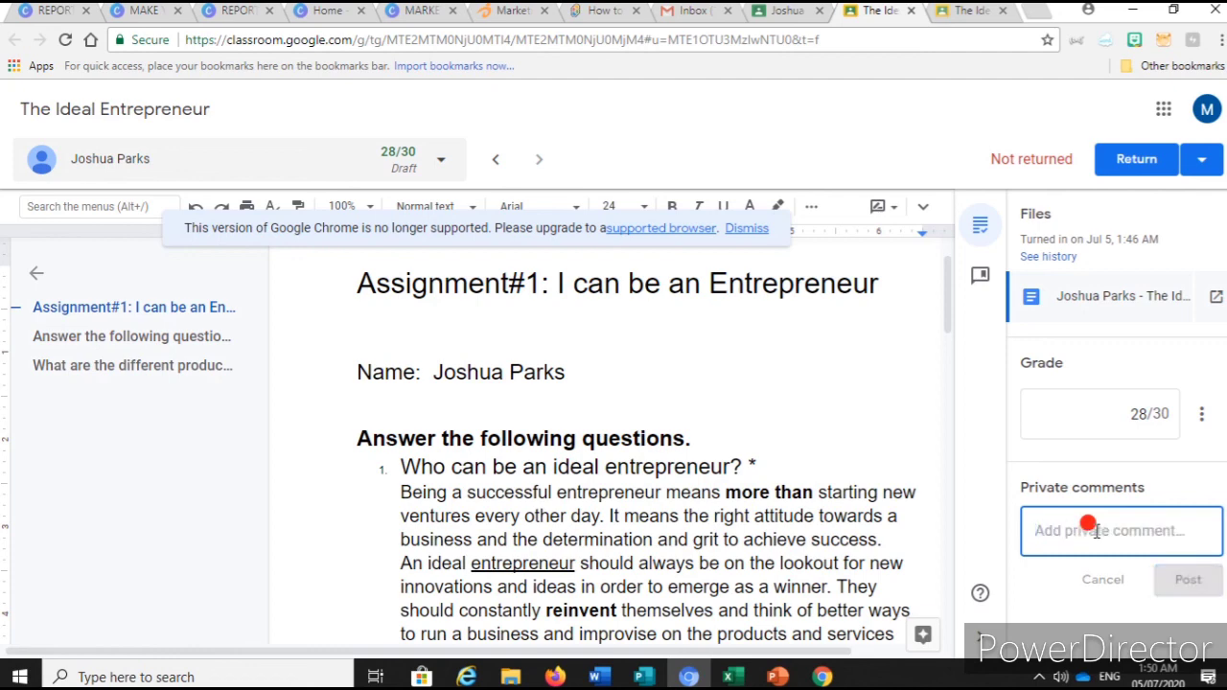
key(Caps_Lock)
text(G)
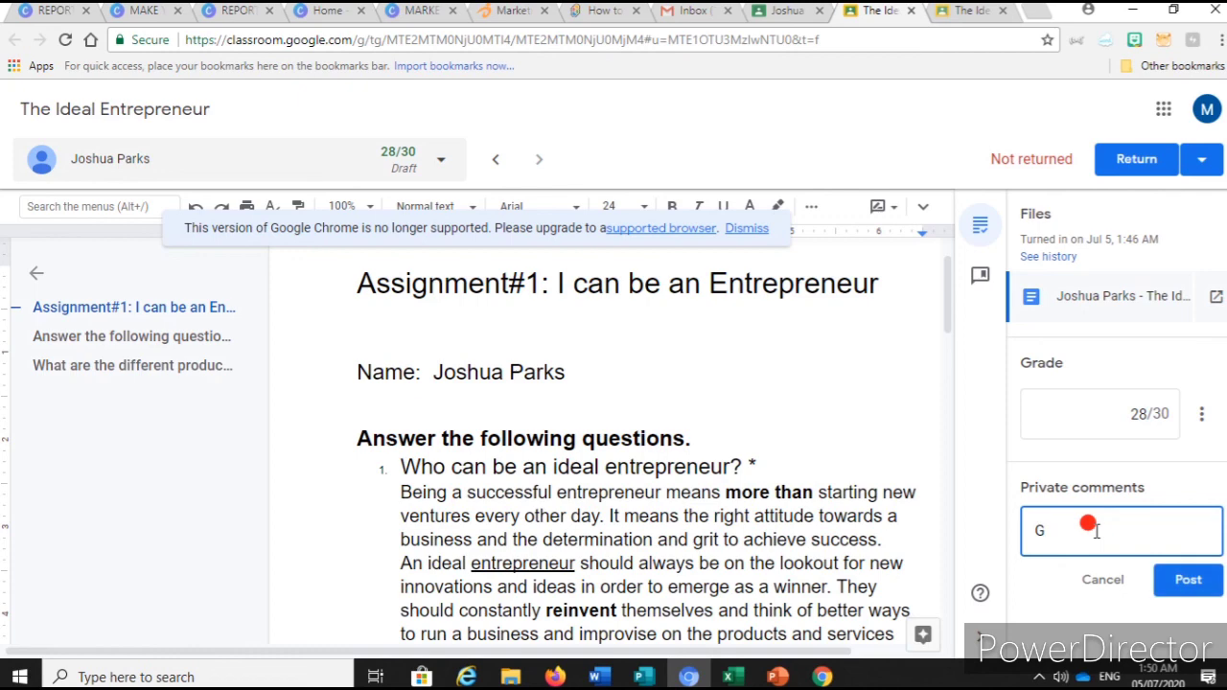
text(ood )
text(job)
text(!)
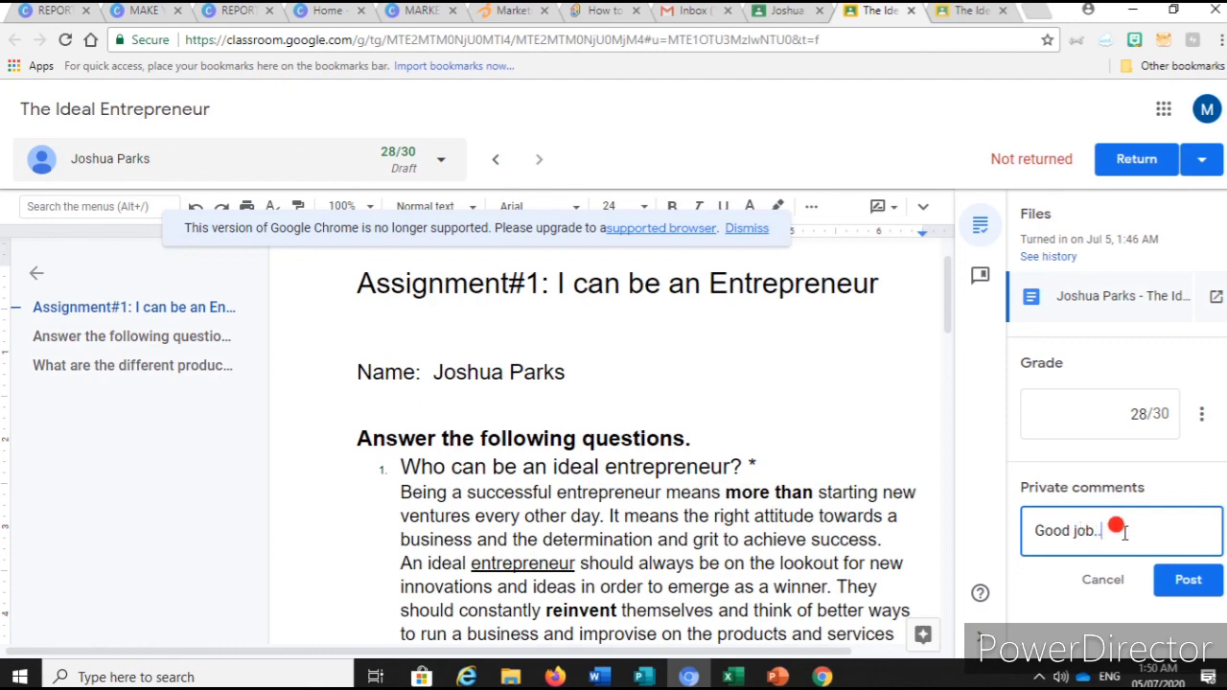
text( . Keep it up/)
key(BackSpace)
text(.)
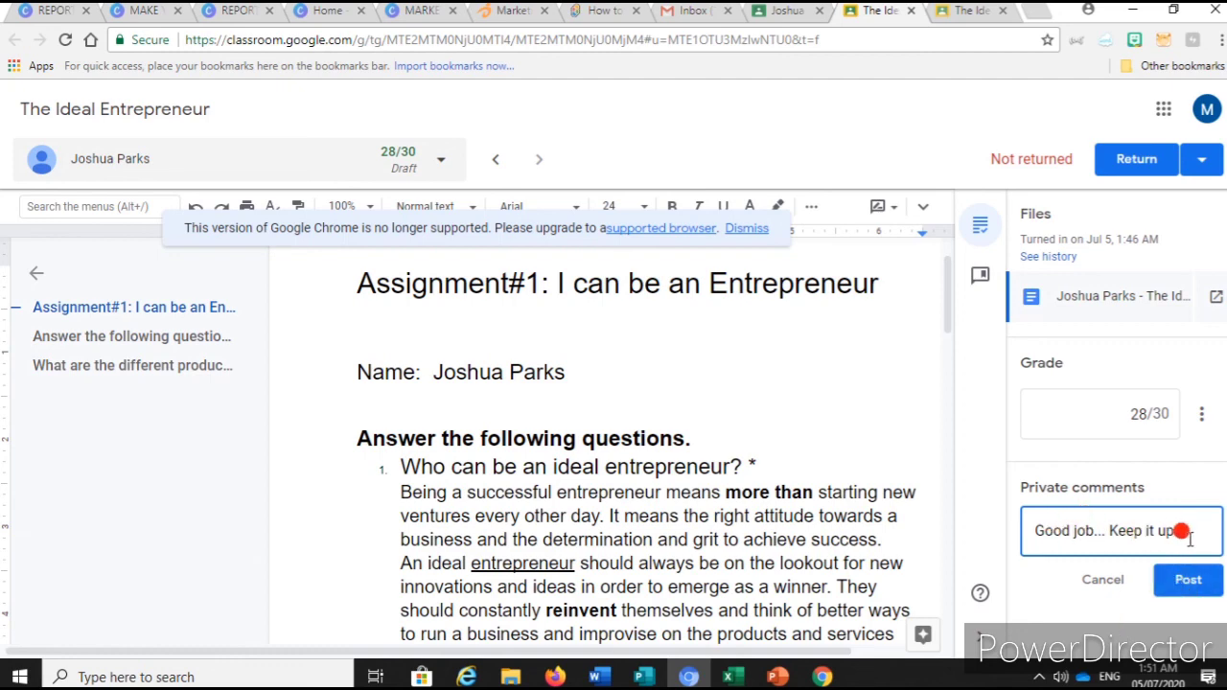
click(1192, 583)
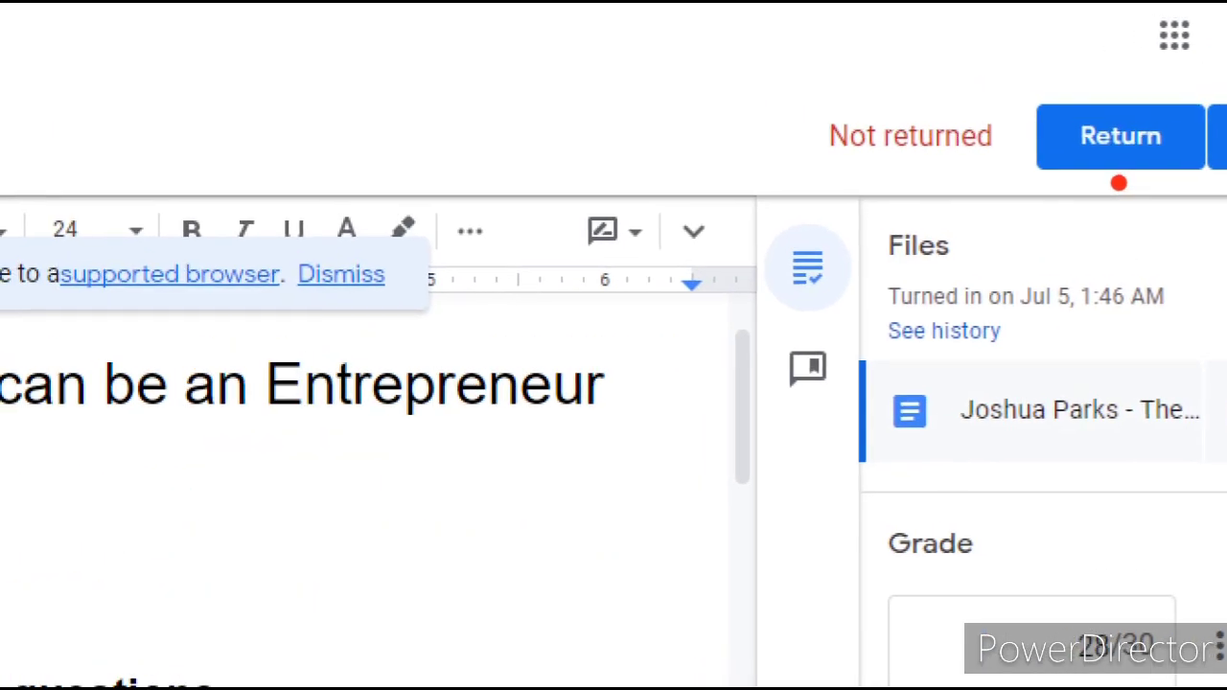
mouse_move(1046, 182)
mouse_down()
mouse_move(1150, 185)
mouse_move(1188, 144)
mouse_move(1058, 96)
mouse_move(1045, 206)
mouse_up()
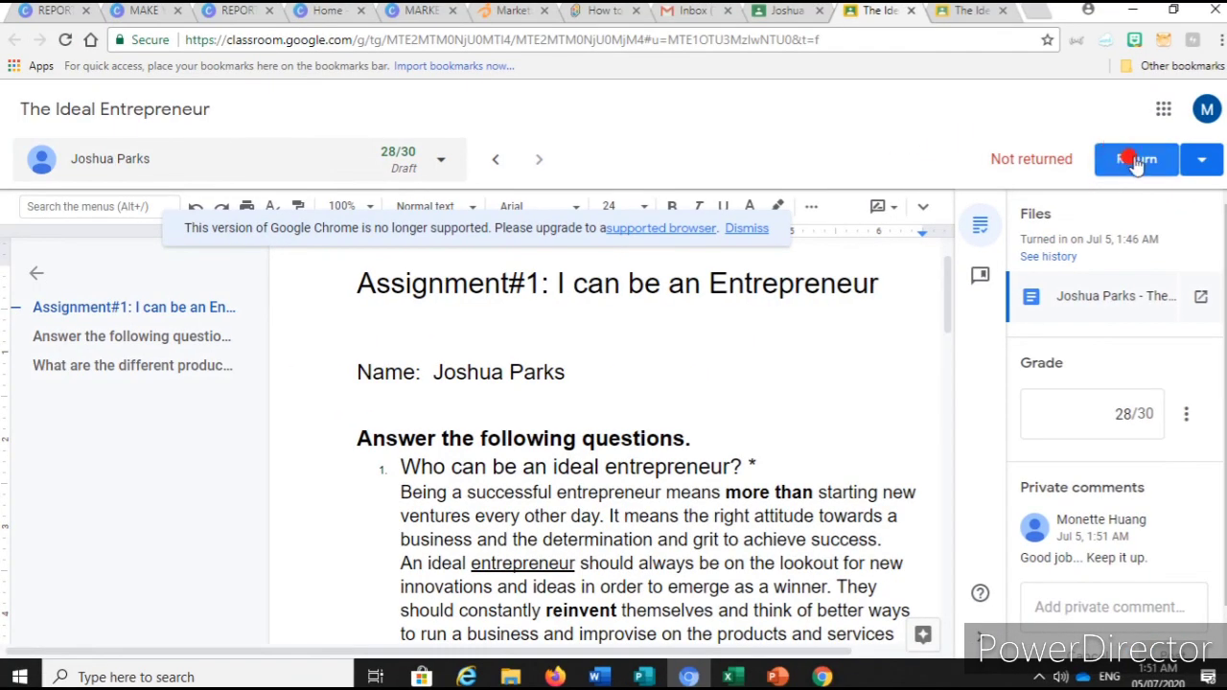
Return the Ideal Entrepreneur submission to the student, finalizing the 28/30 grade.
click(1135, 163)
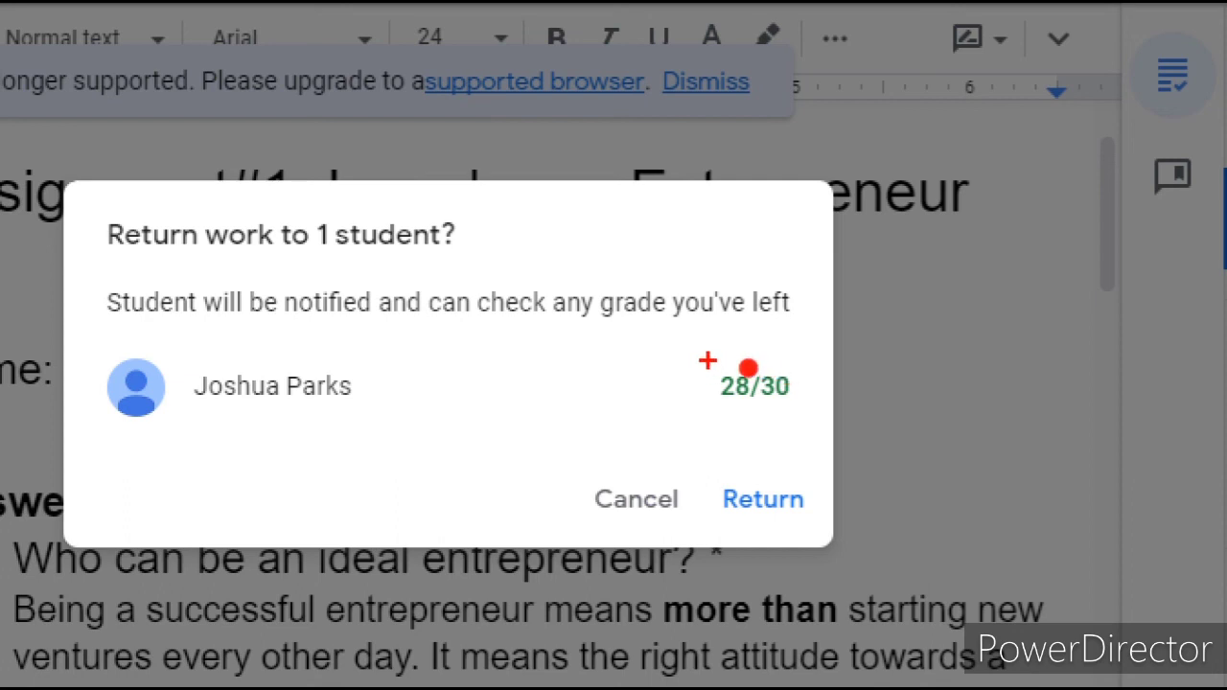
mouse_move(707, 362)
mouse_down()
mouse_move(747, 386)
mouse_move(796, 389)
mouse_move(791, 369)
mouse_move(710, 366)
mouse_up()
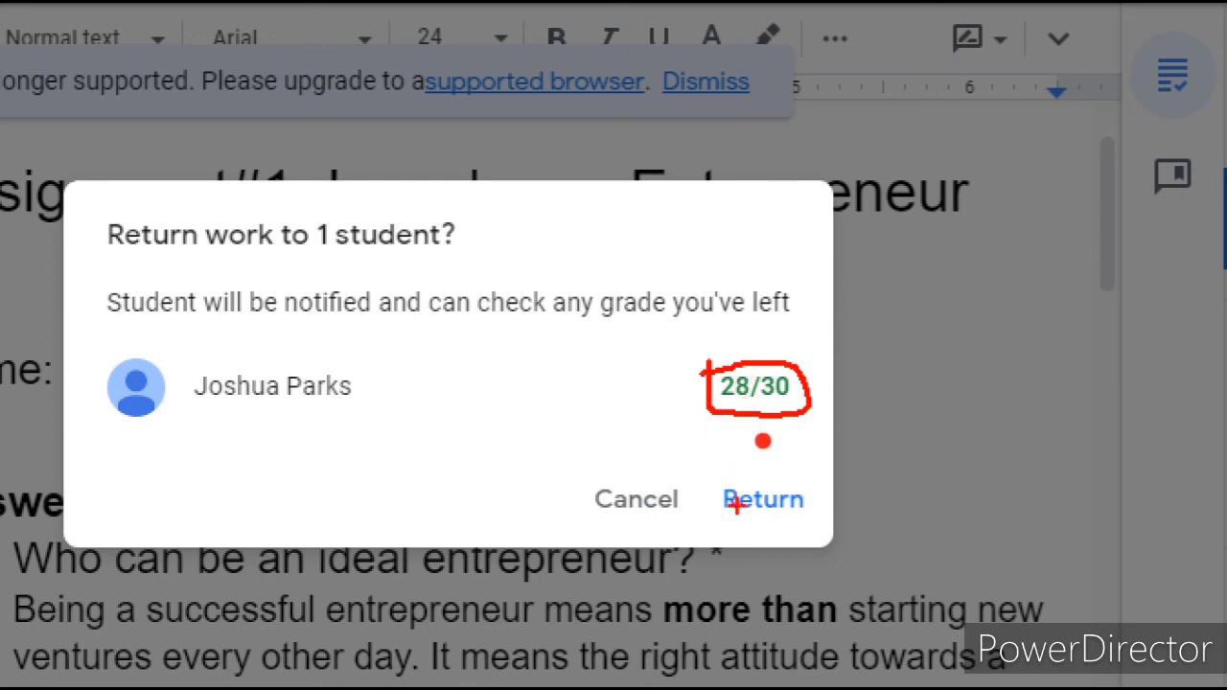
drag(712, 524, 843, 505)
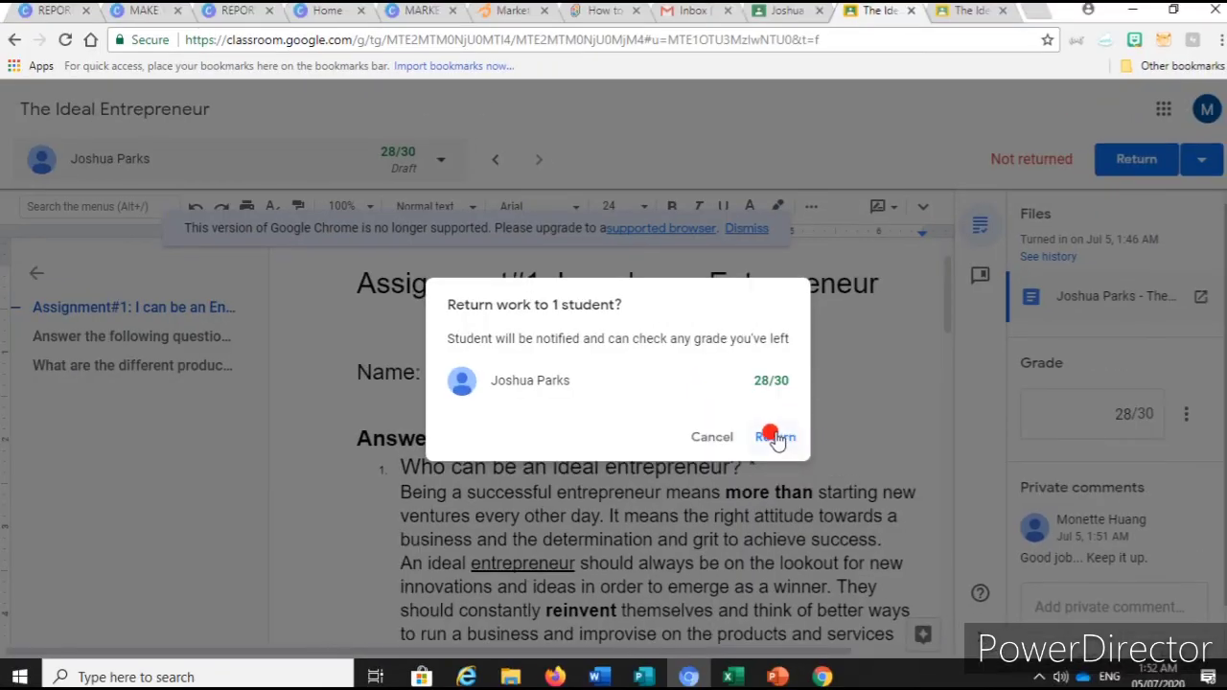
click(774, 440)
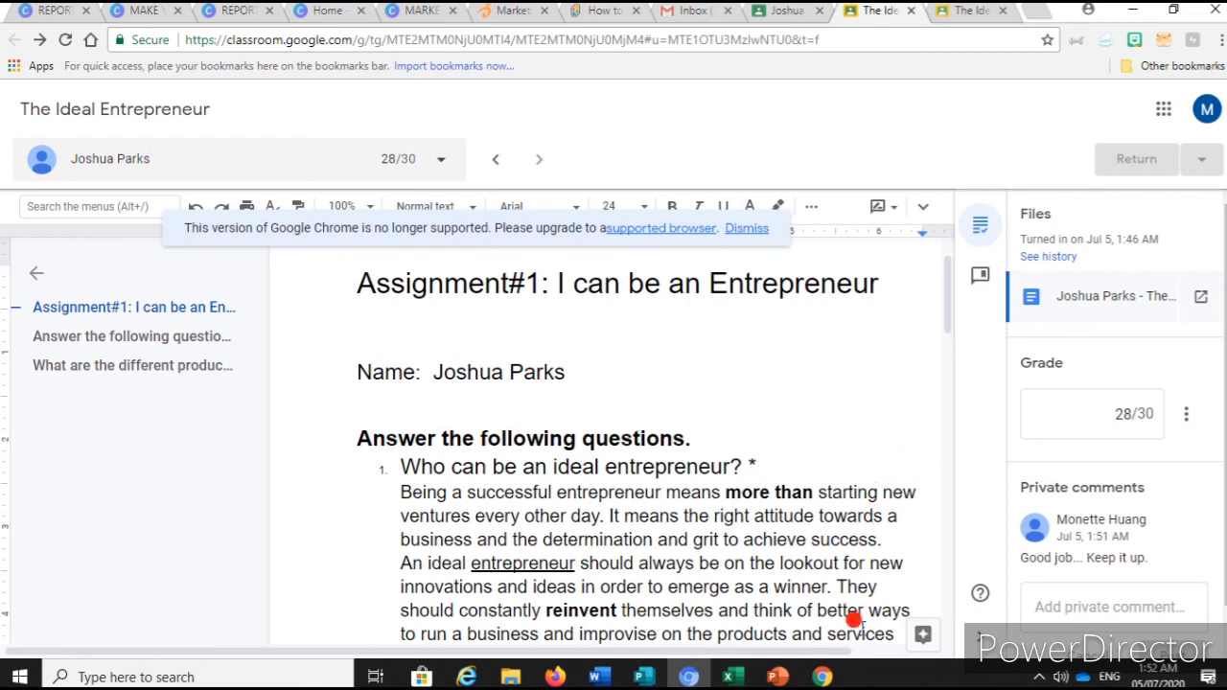
mouse_move(822, 677)
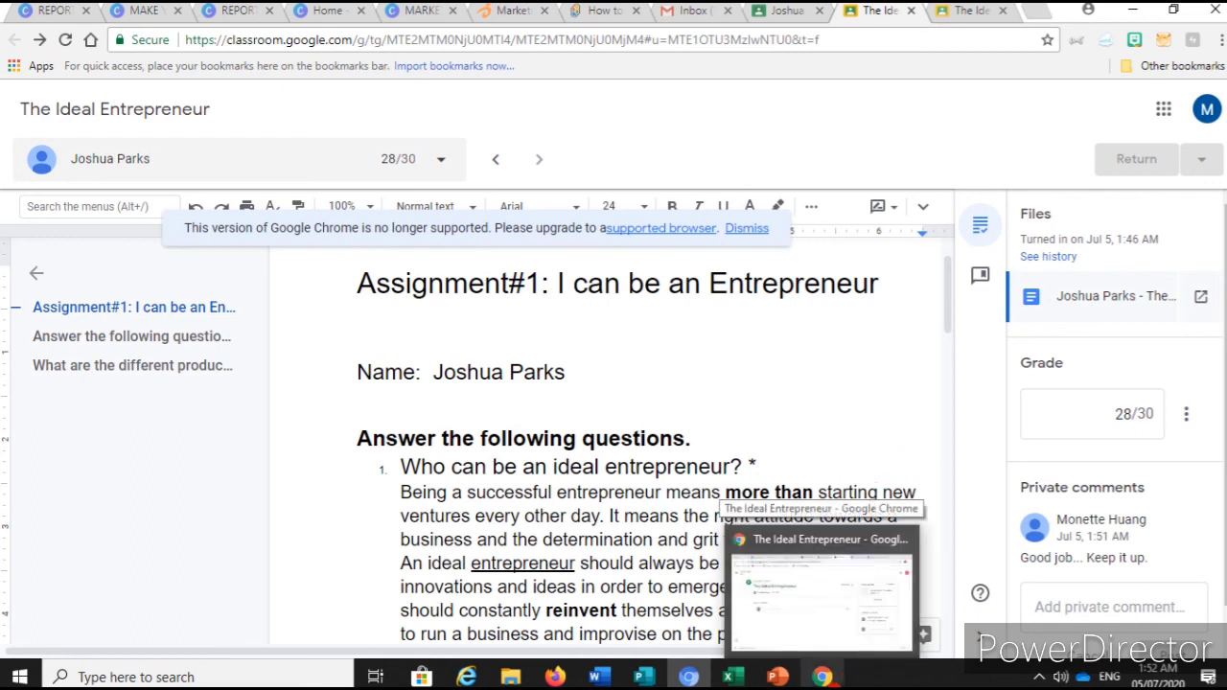
Switch to the student's window, reload the assignment page, and dismiss the Turn in prompt.
click(823, 590)
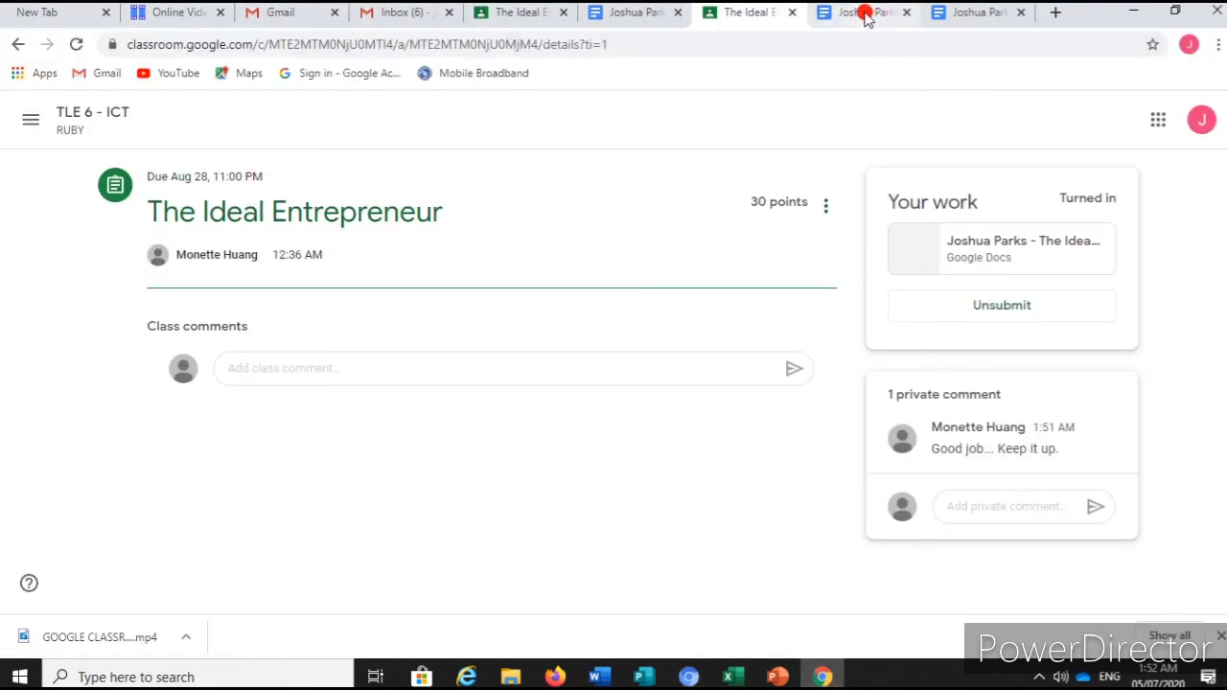
click(534, 44)
key(Return)
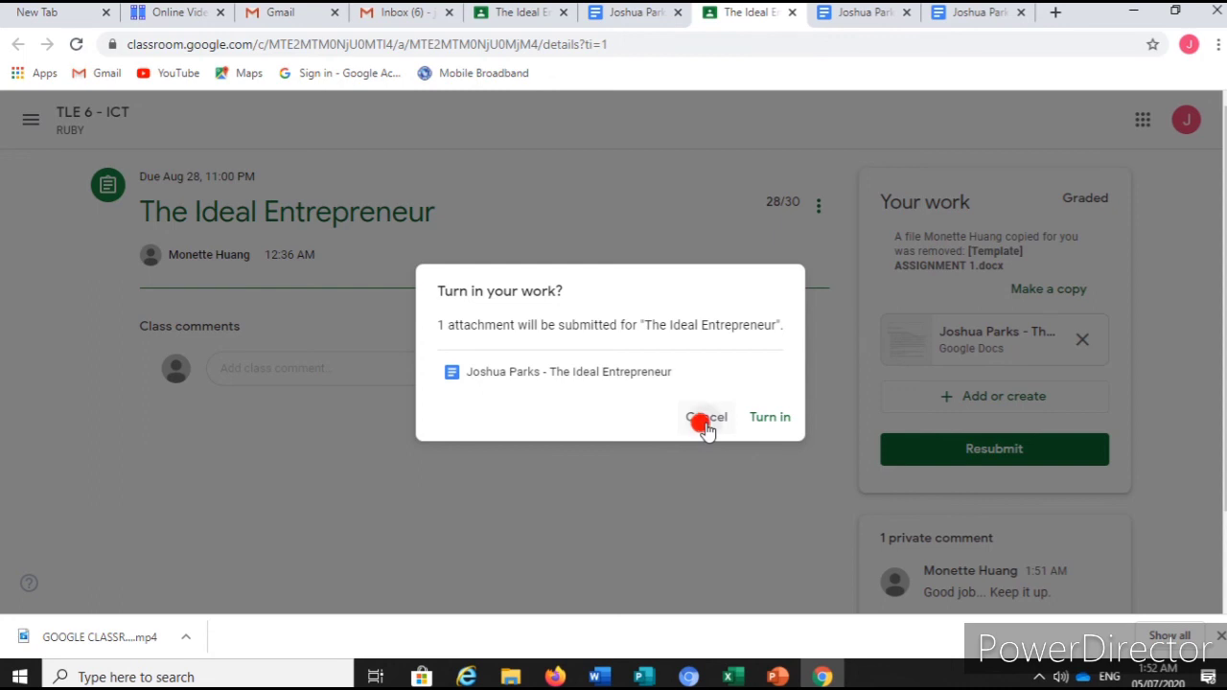
click(705, 418)
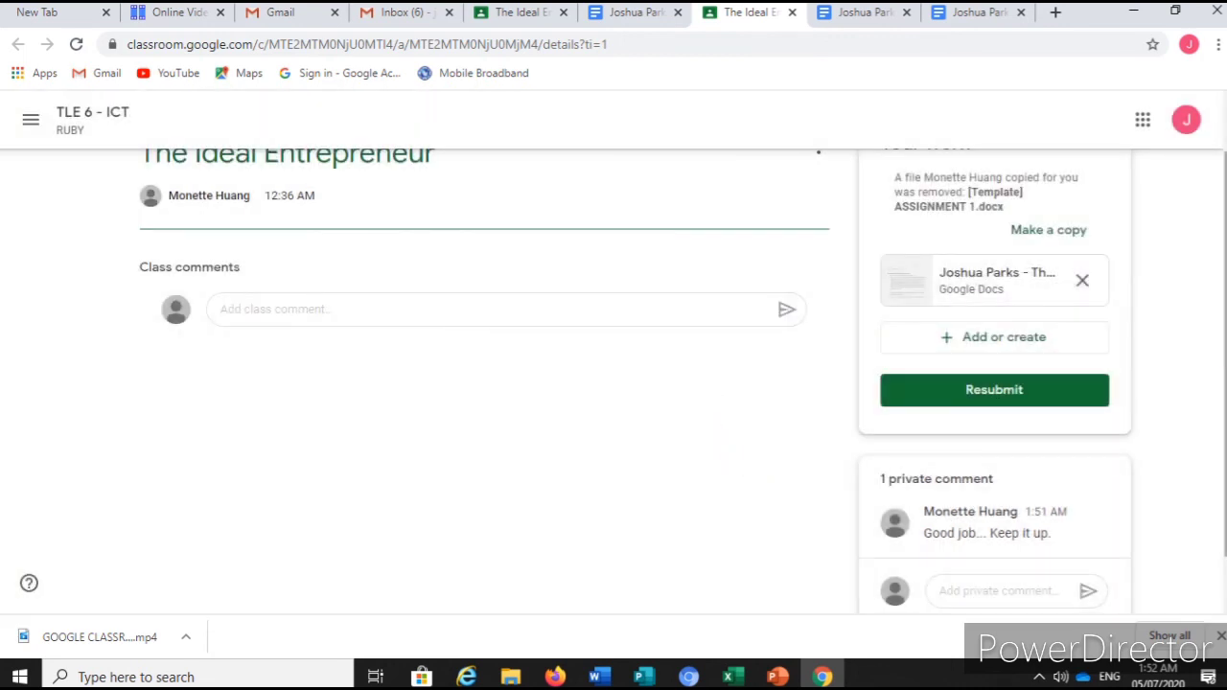
Scroll the student's assignment page to view the 28/30 grade and private comment.
scroll(782, 489, up, 1)
scroll(782, 489, down, 2)
scroll(658, 369, up, 1)
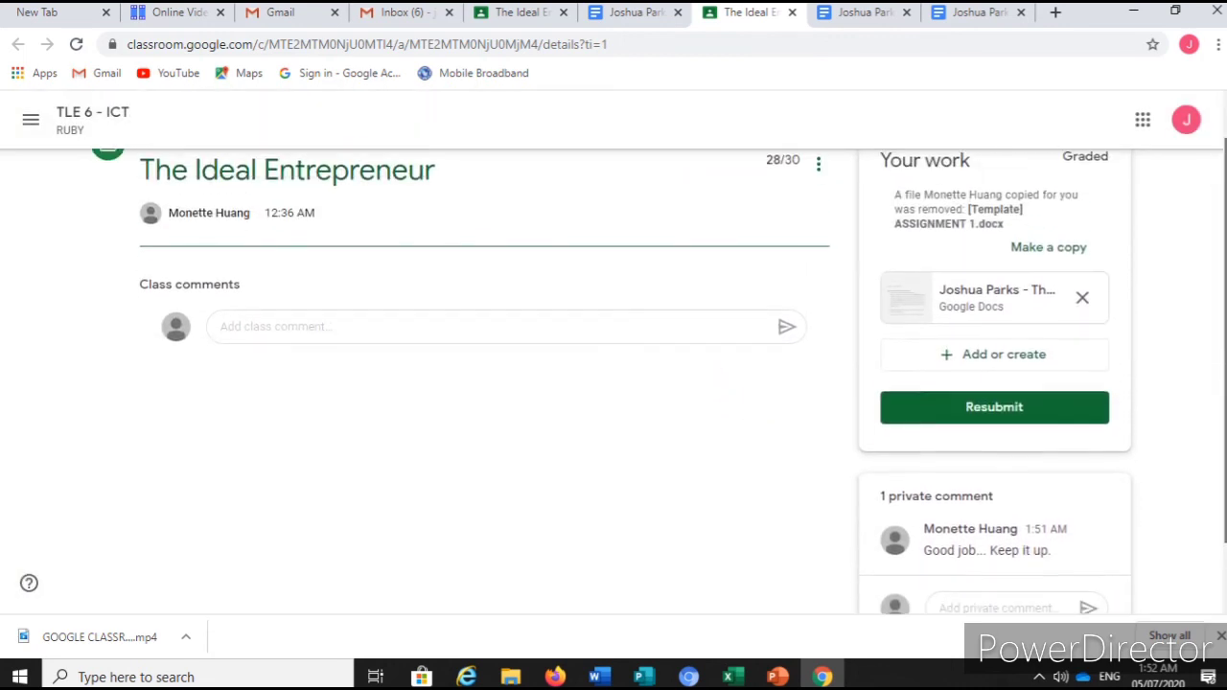
scroll(611, 382, down, 1)
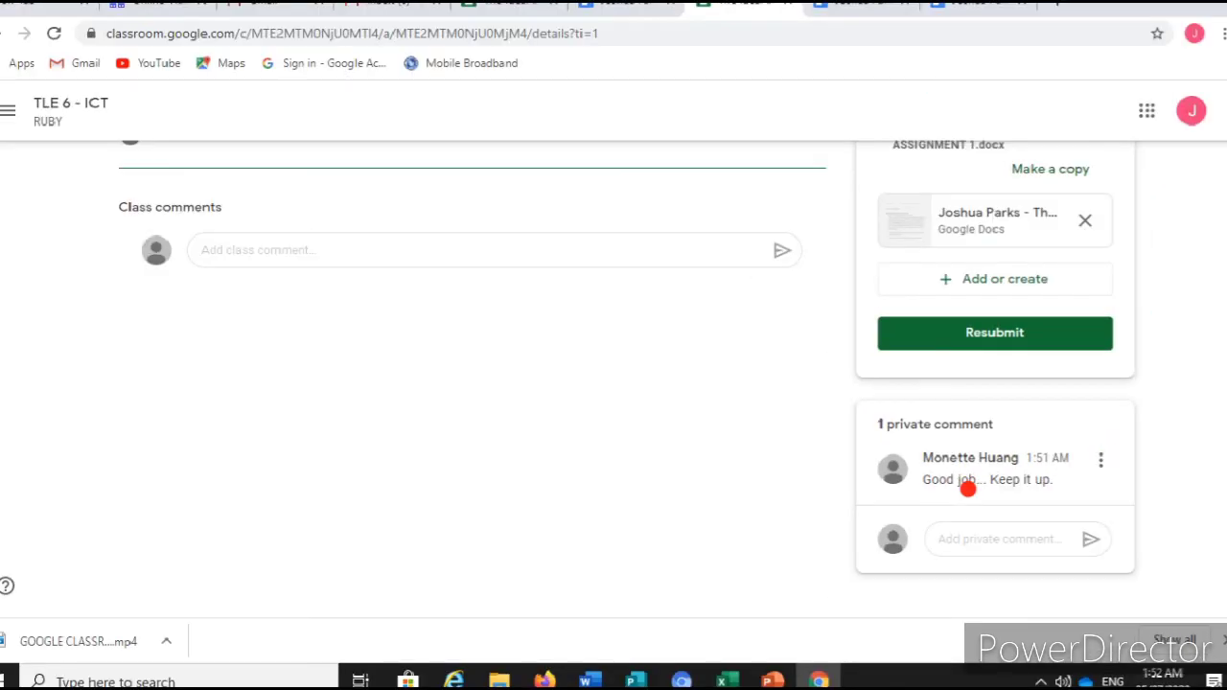
scroll(613, 374, up, 2)
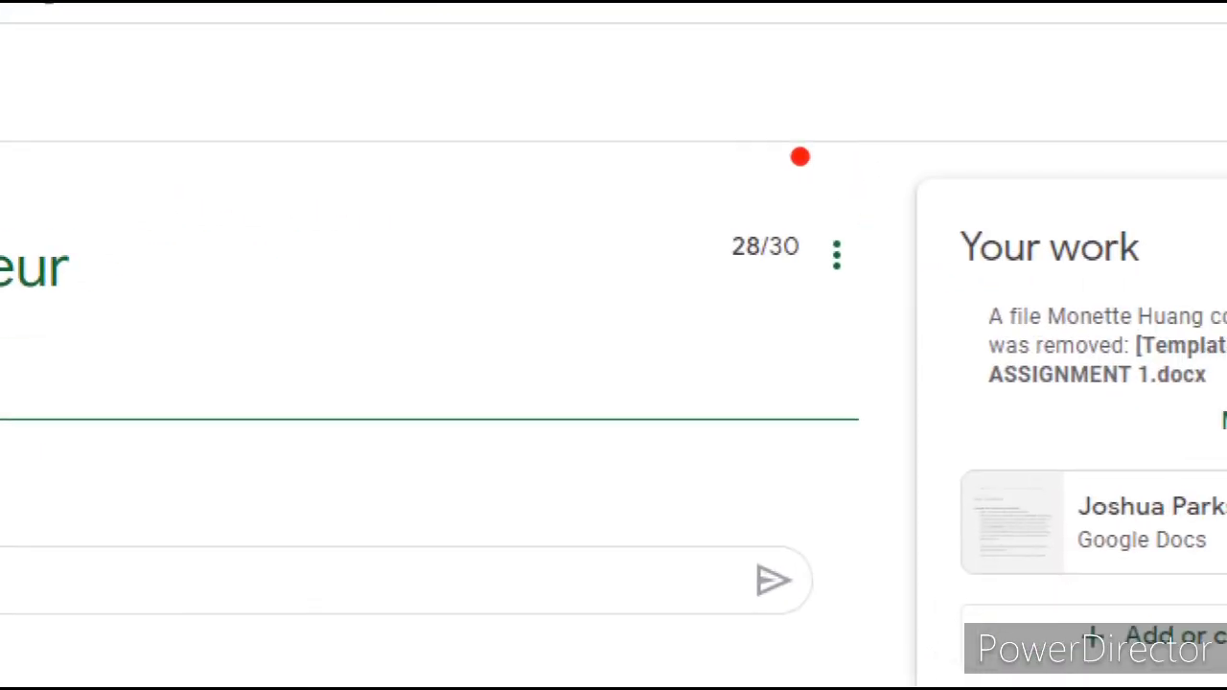
mouse_move(752, 204)
mouse_down()
mouse_move(781, 233)
mouse_move(814, 200)
mouse_move(792, 181)
mouse_move(755, 185)
mouse_up()
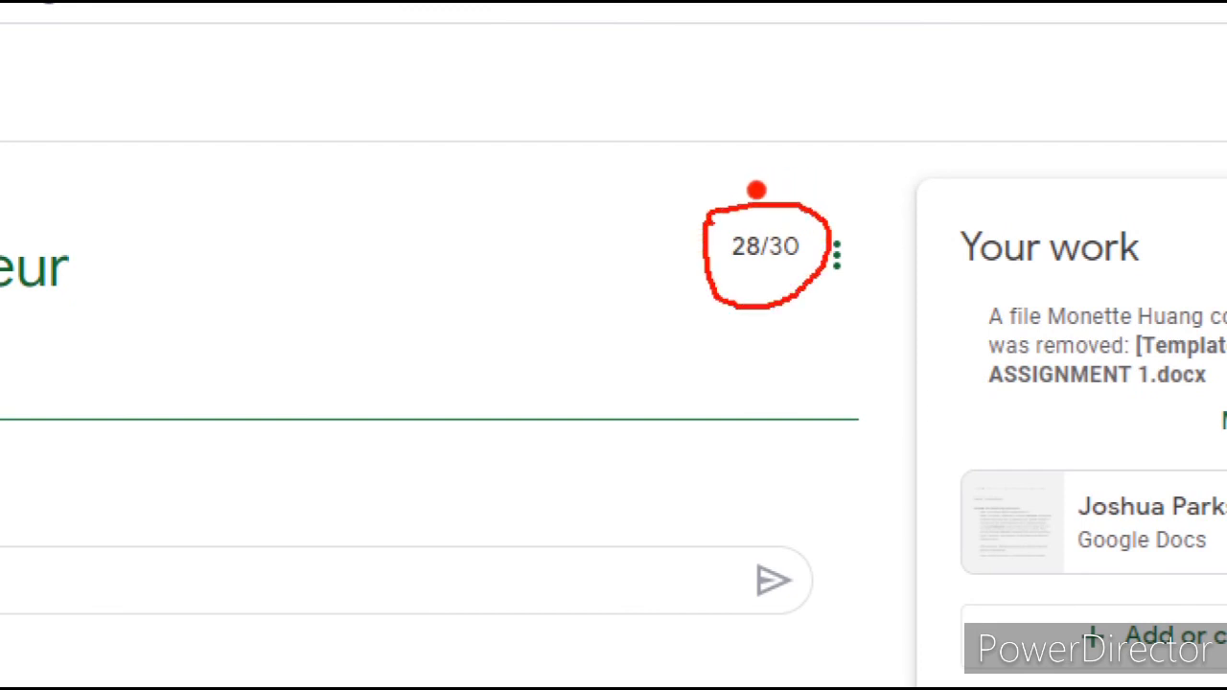